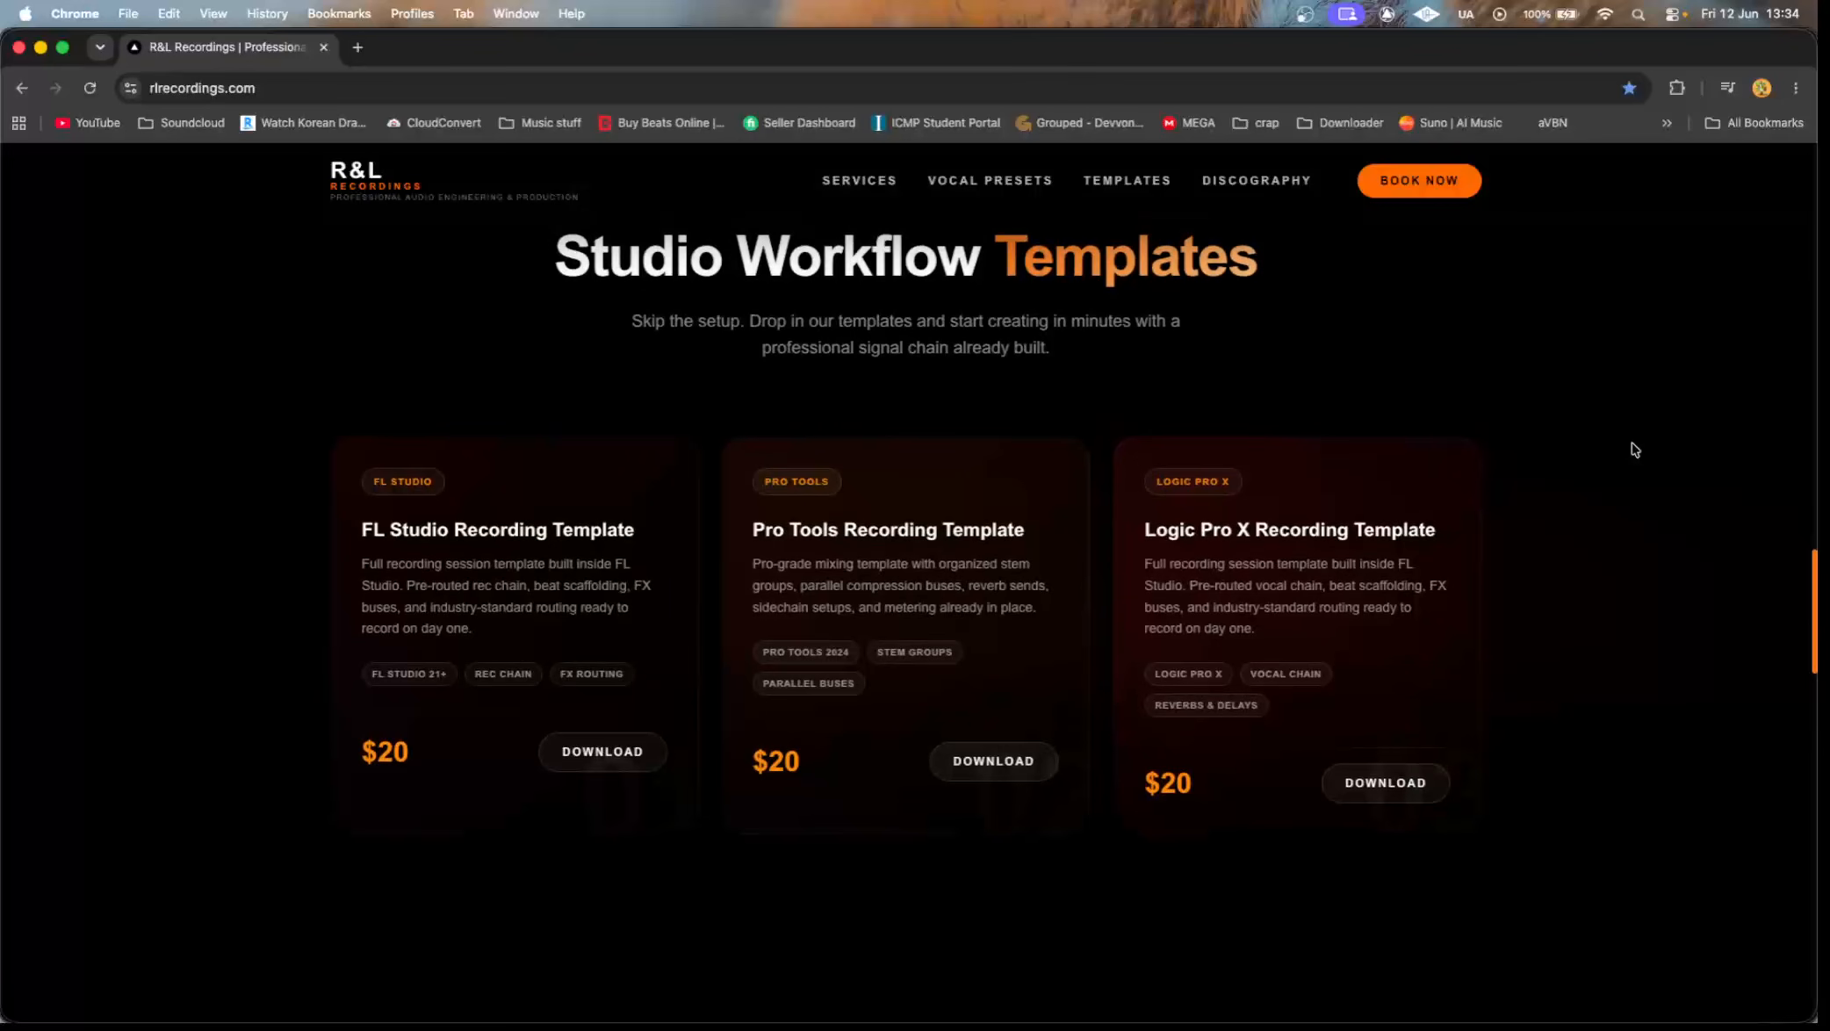
Leave the R&L Recordings website and switch to the Blue Pill For Metro session in Pro Tools.
{"action": "scroll", "coordinate": [362, 351], "scroll_direction": "up", "scroll_amount": 15}
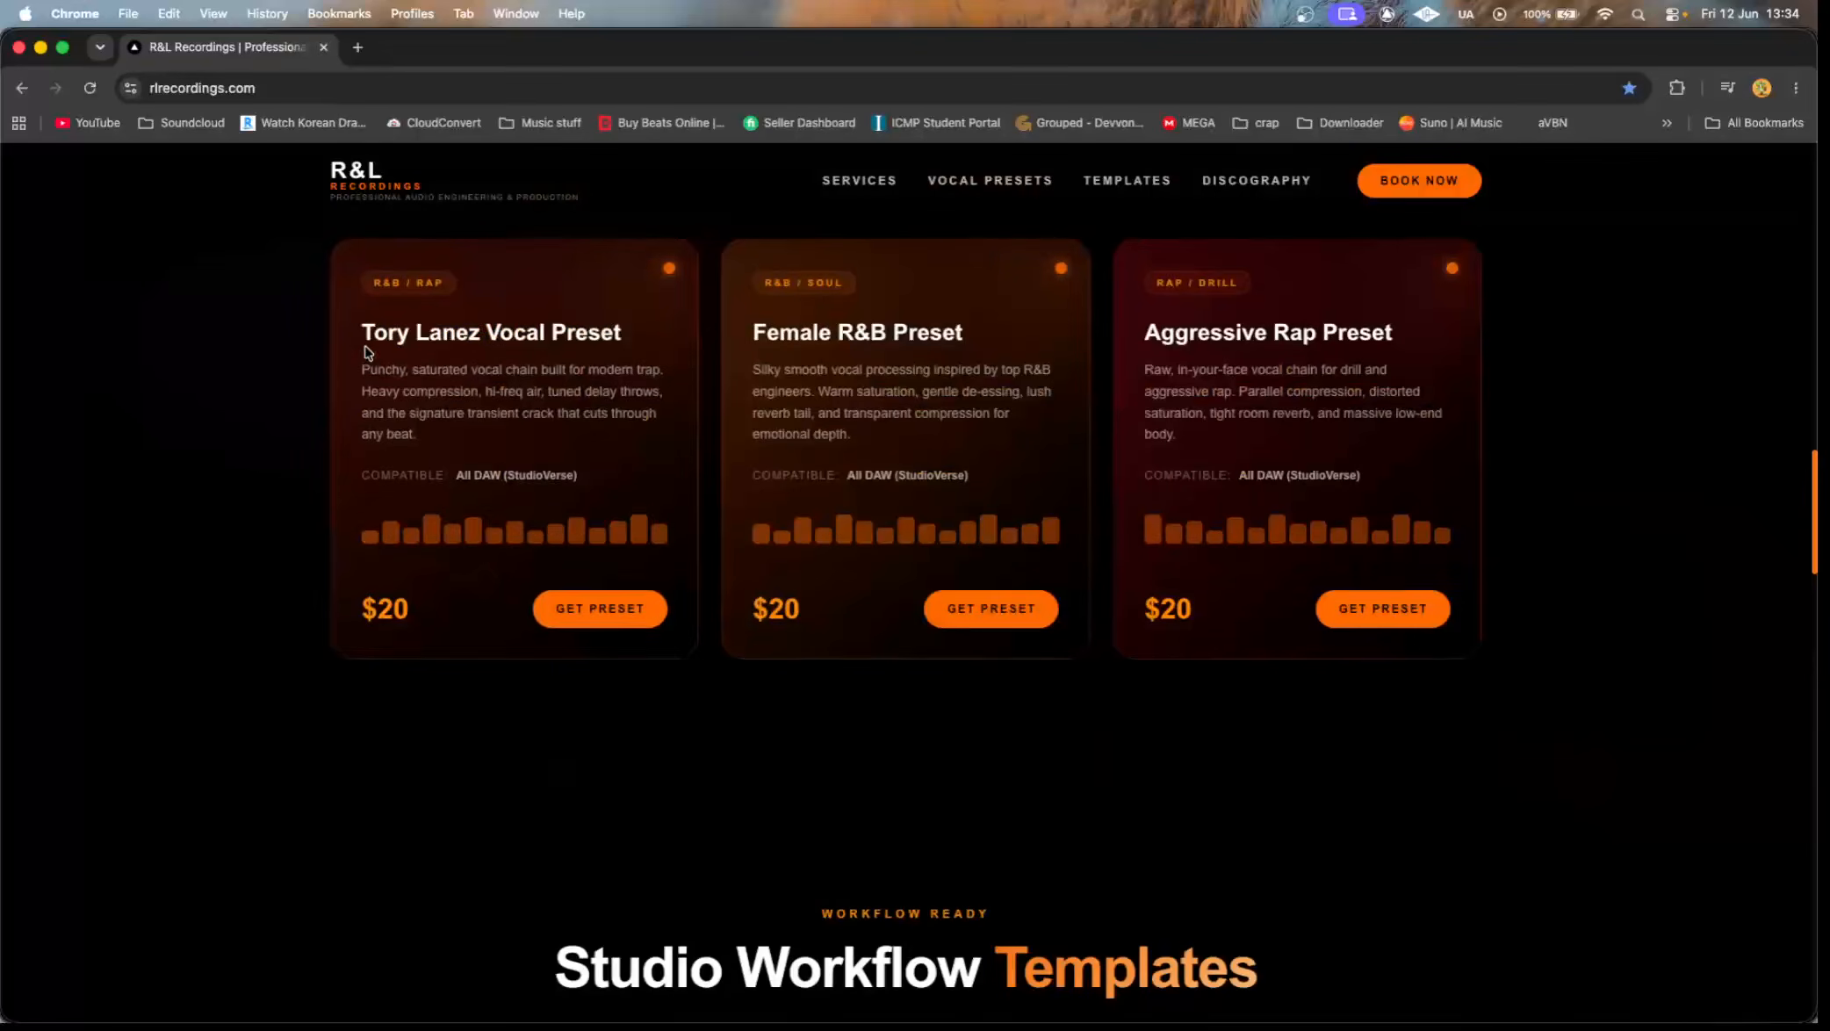
{"action": "scroll", "coordinate": [367, 352], "scroll_direction": "up", "scroll_amount": 5}
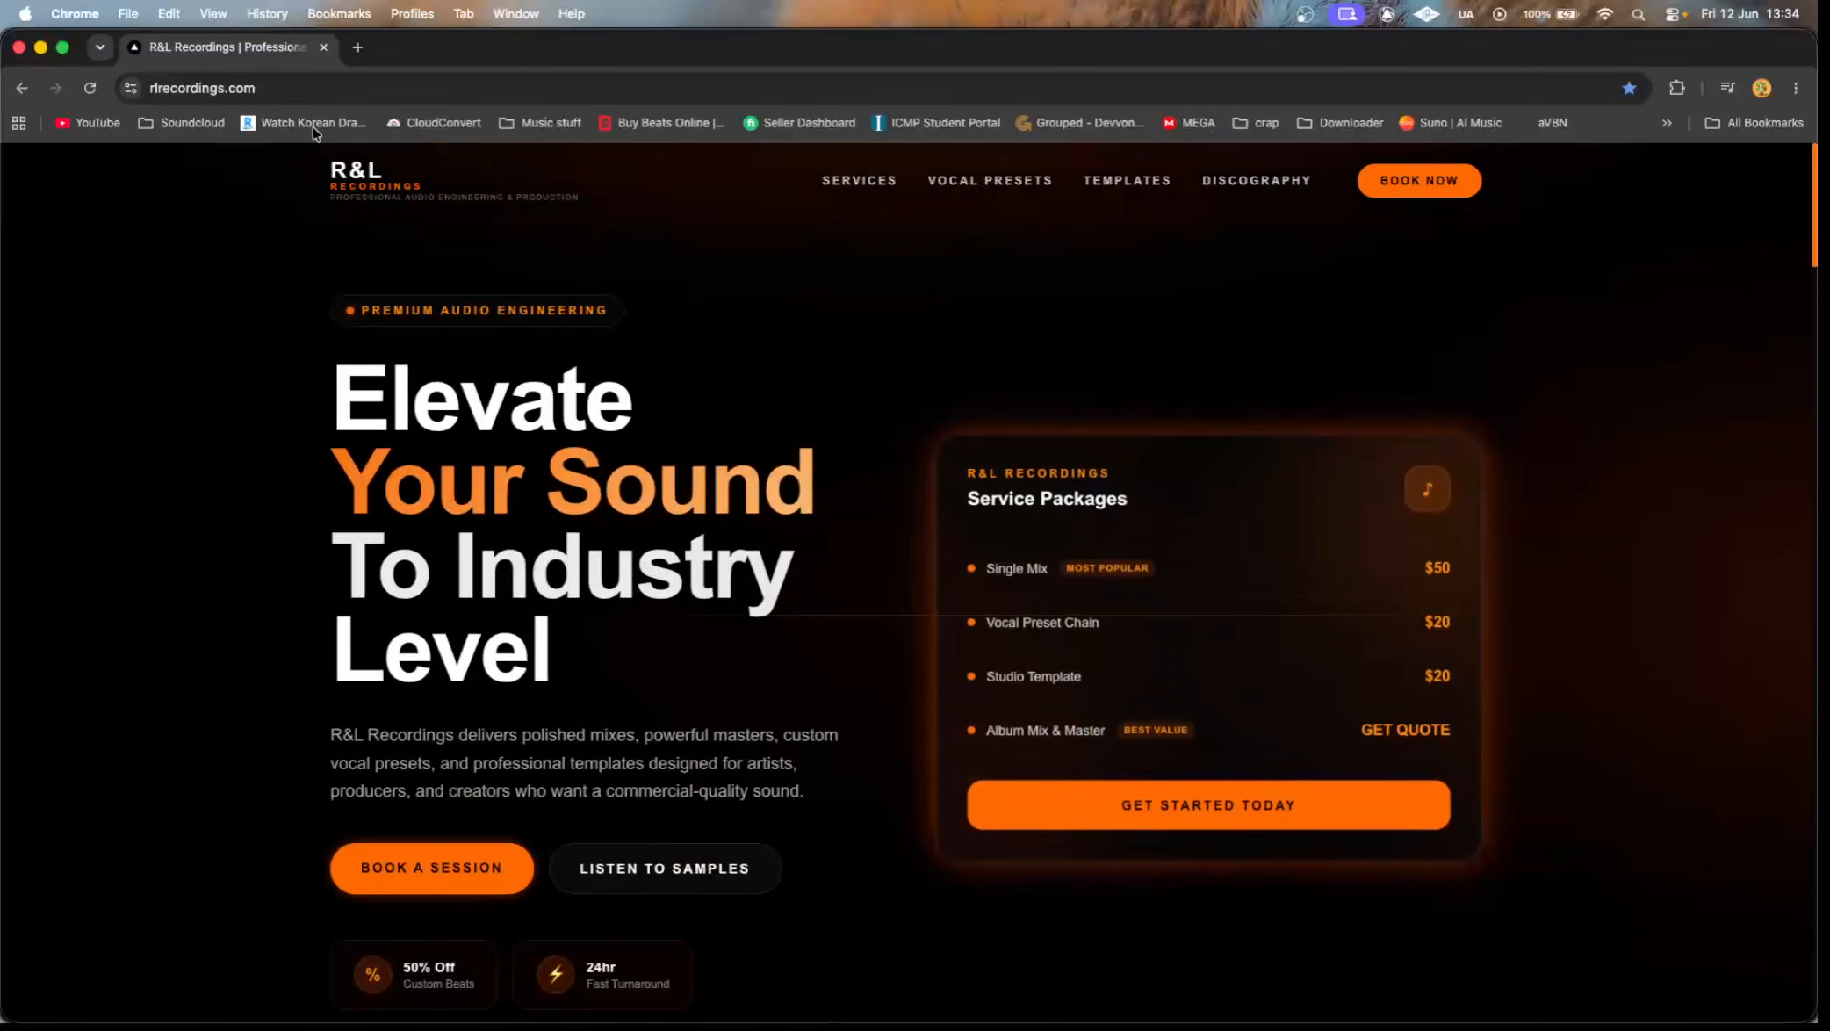
{"action": "left_click", "coordinate": [324, 55]}
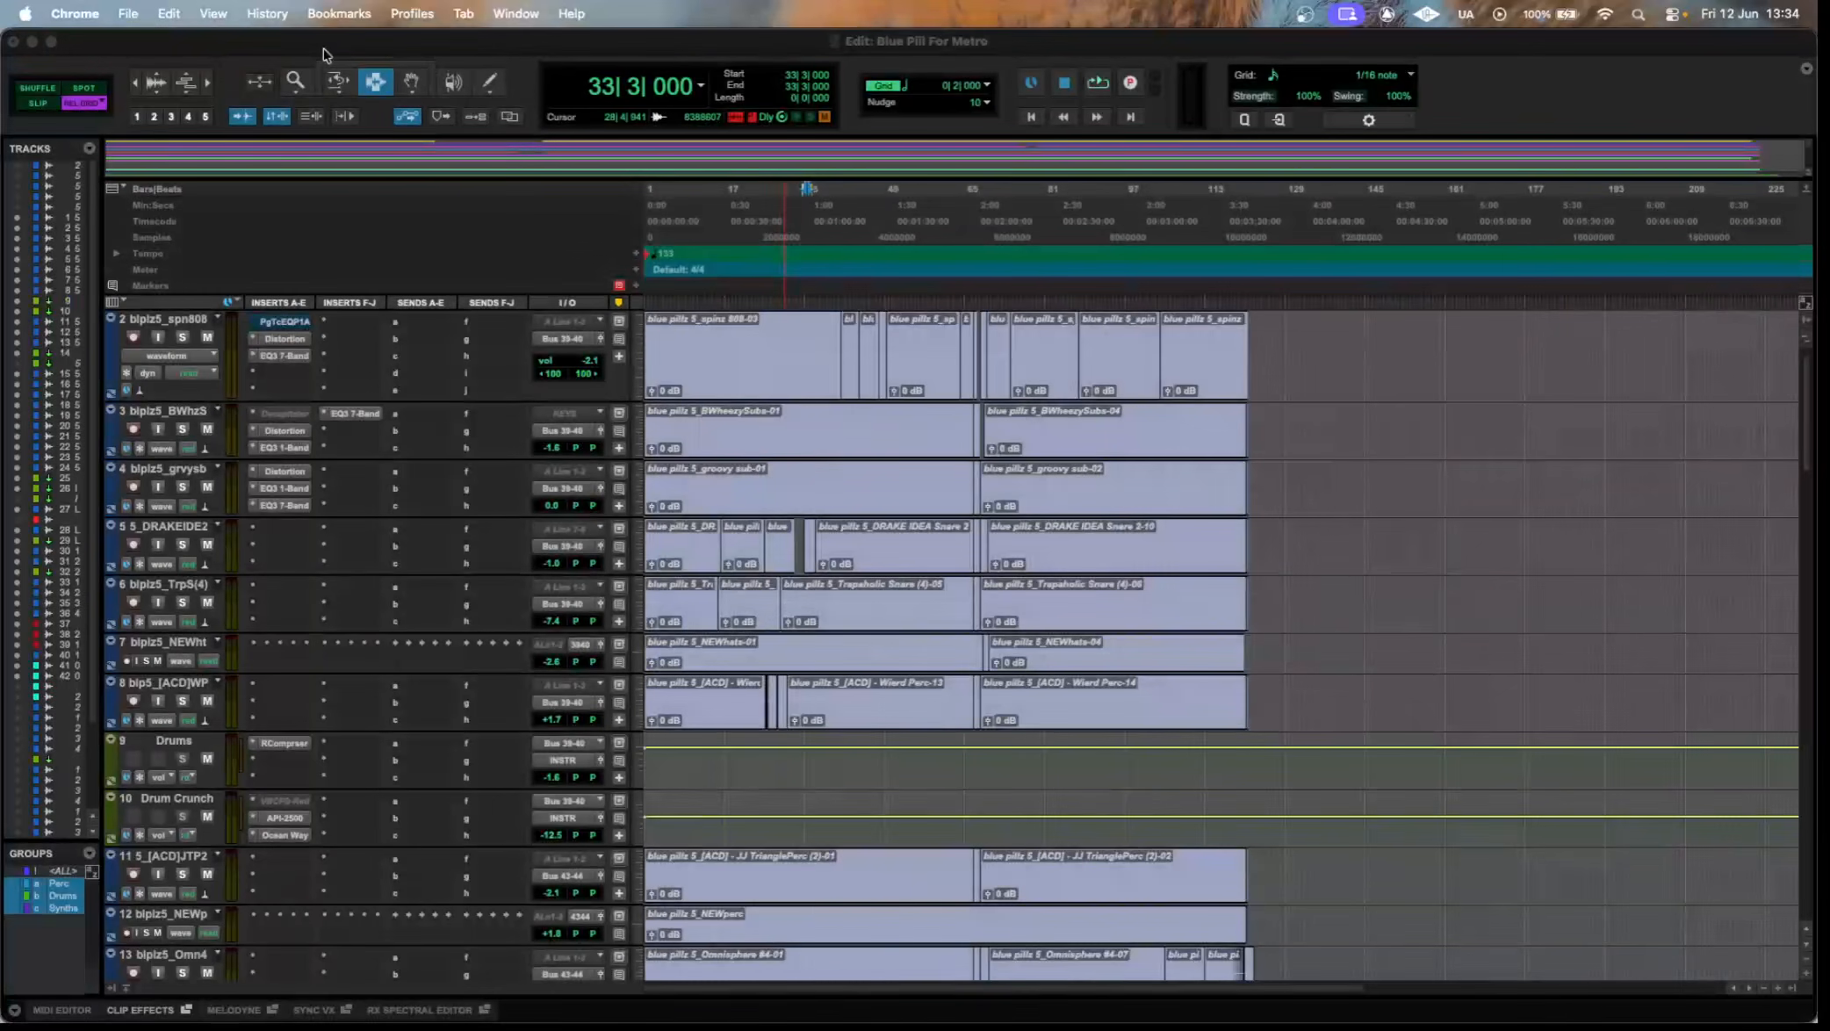
{"action": "left_click", "coordinate": [1307, 409]}
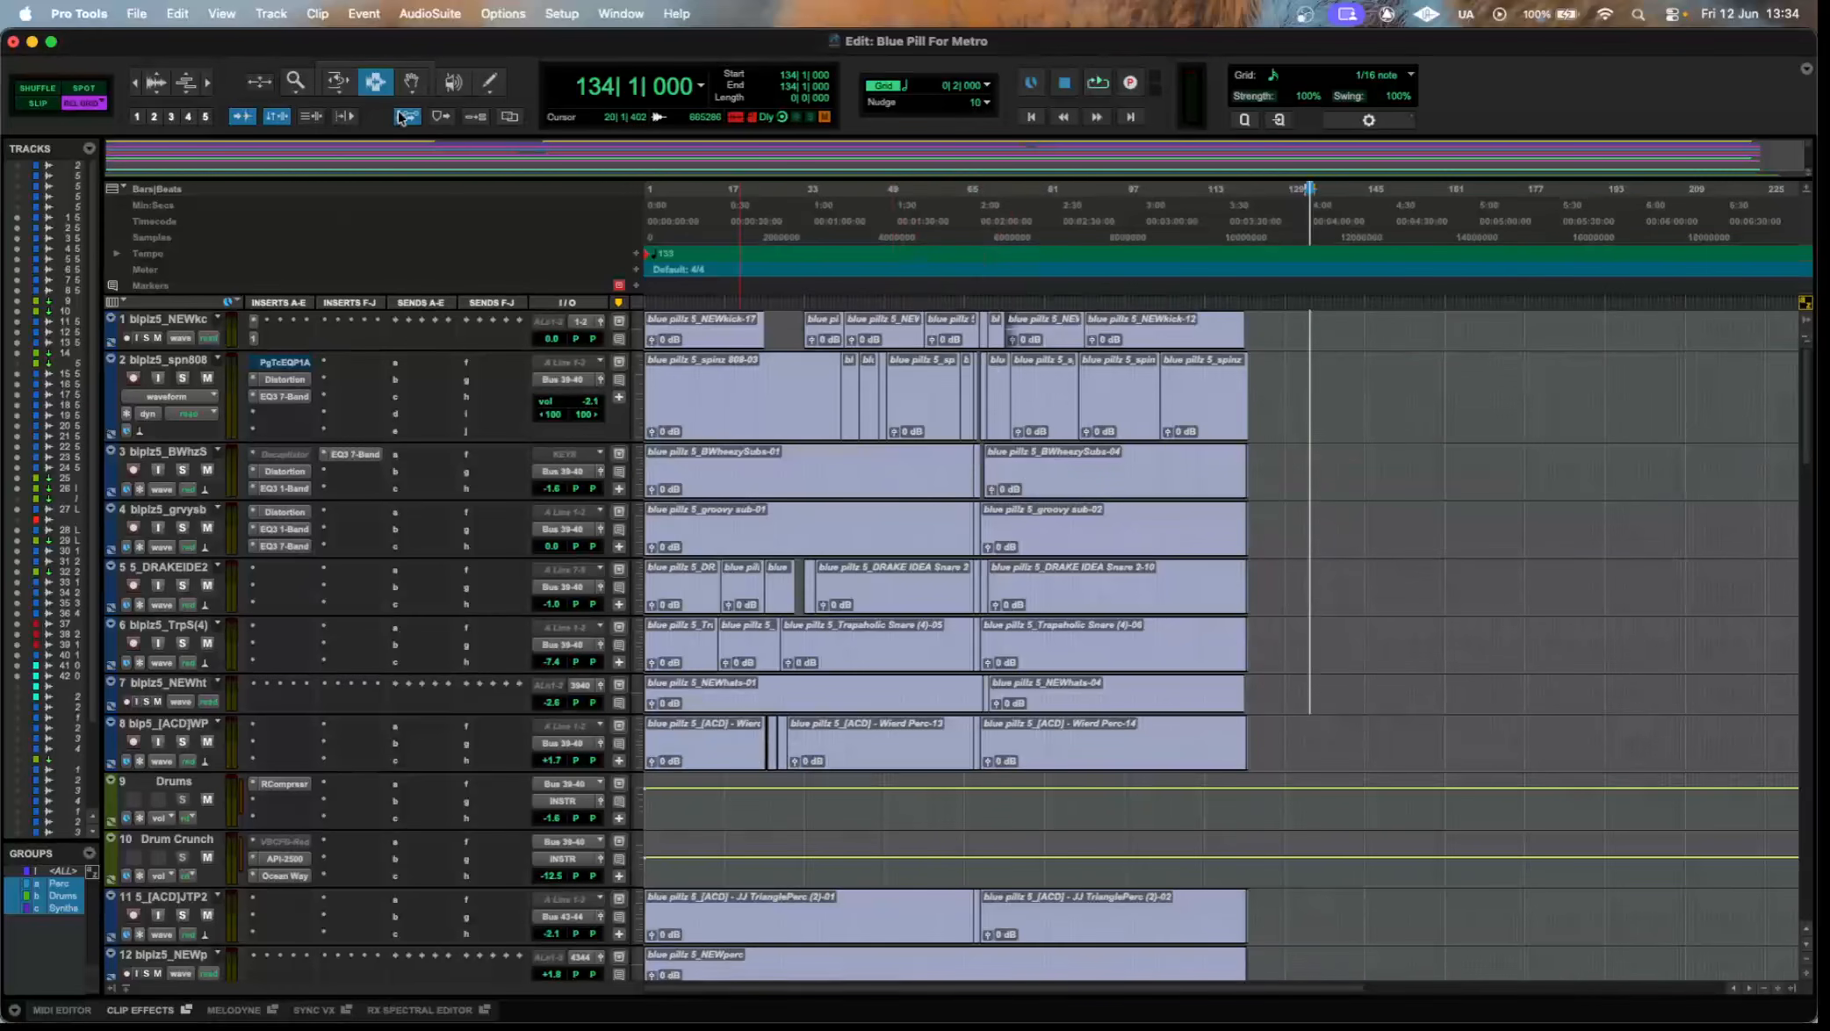
Look through the session's tracks, from the drums, percussion and synths to the vocals, MIX bus and printed mix tracks.
{"action": "left_click", "coordinate": [411, 82]}
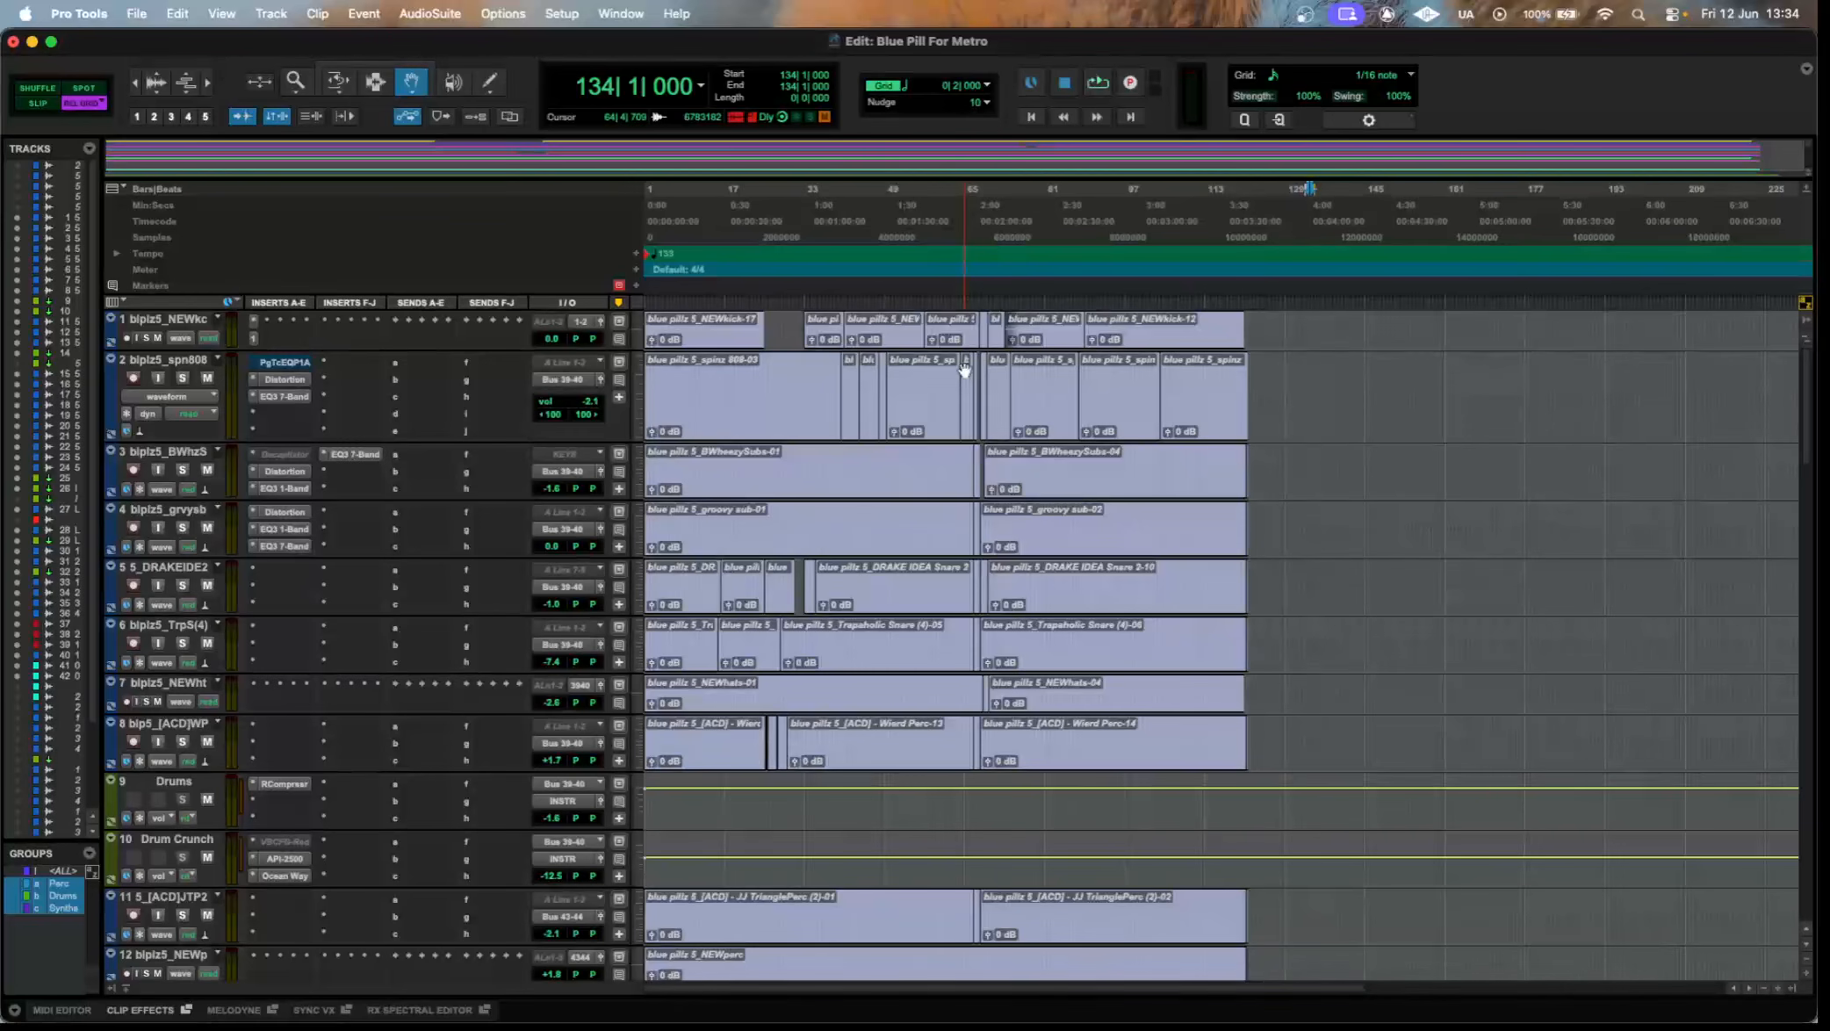
{"action": "scroll", "coordinate": [833, 451], "scroll_direction": "down", "scroll_amount": 5}
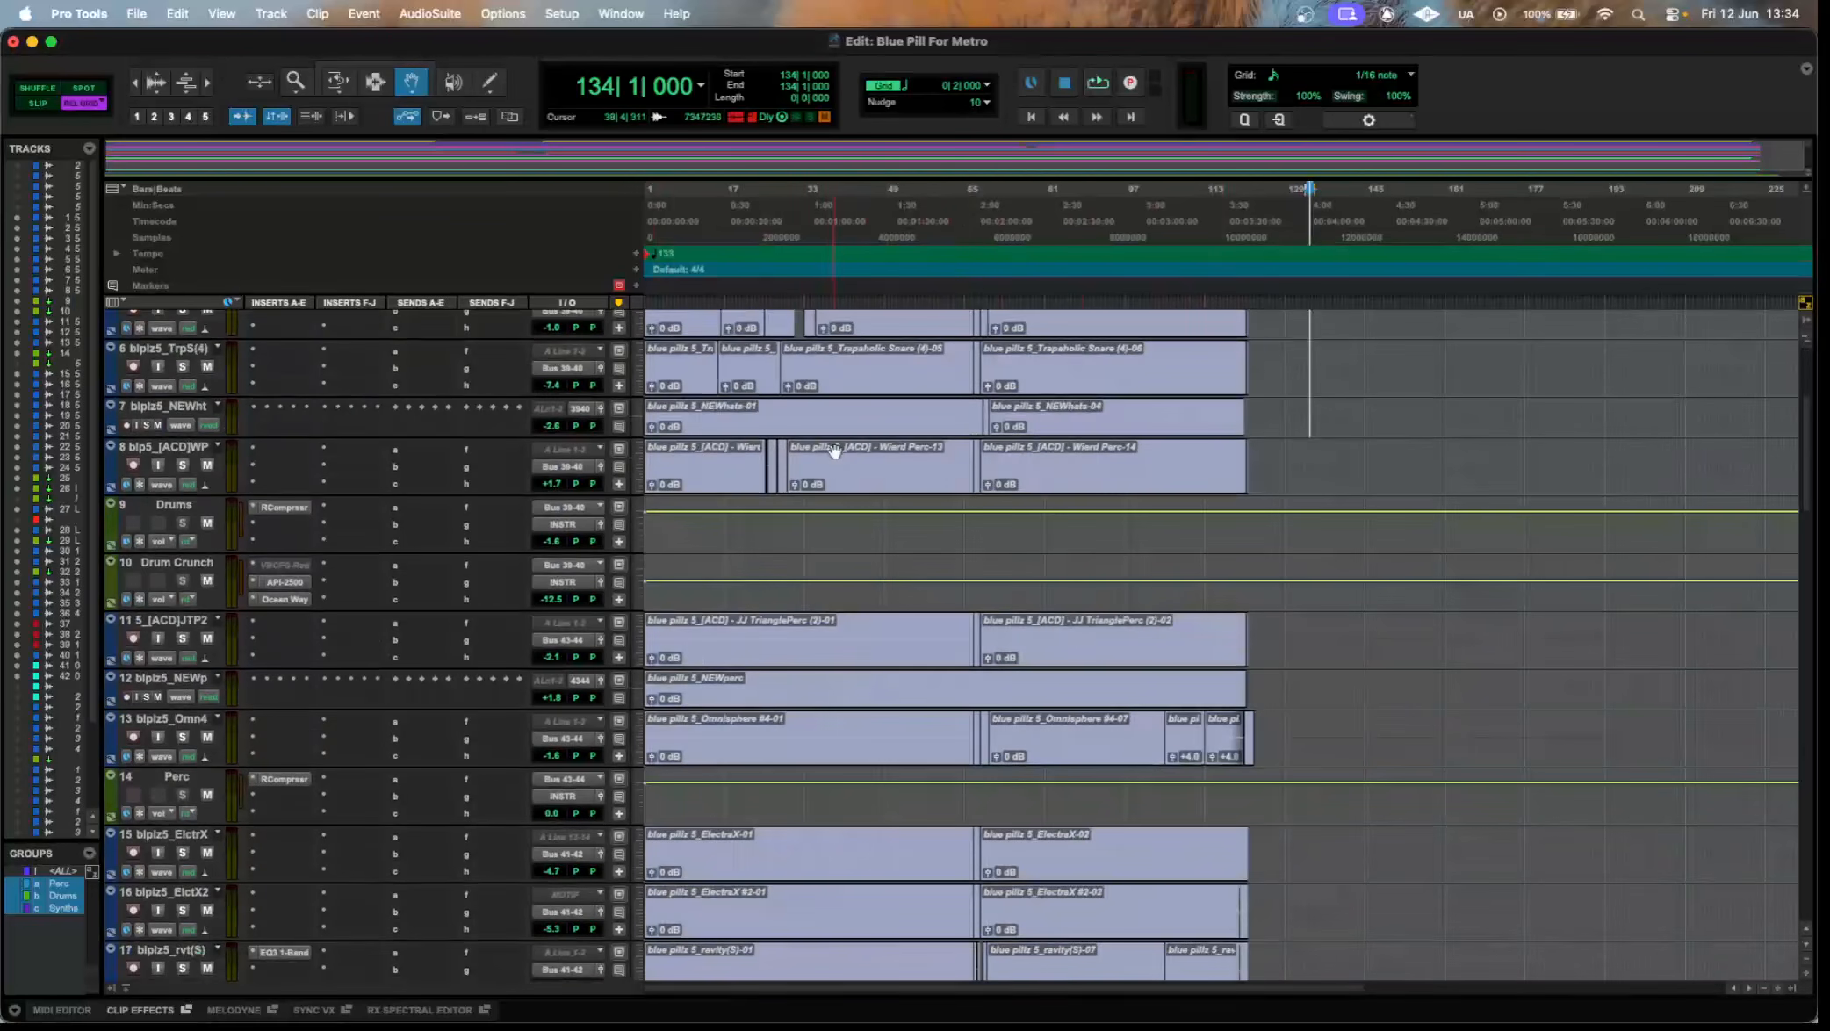
{"action": "scroll", "coordinate": [1131, 708], "scroll_direction": "down", "scroll_amount": 10}
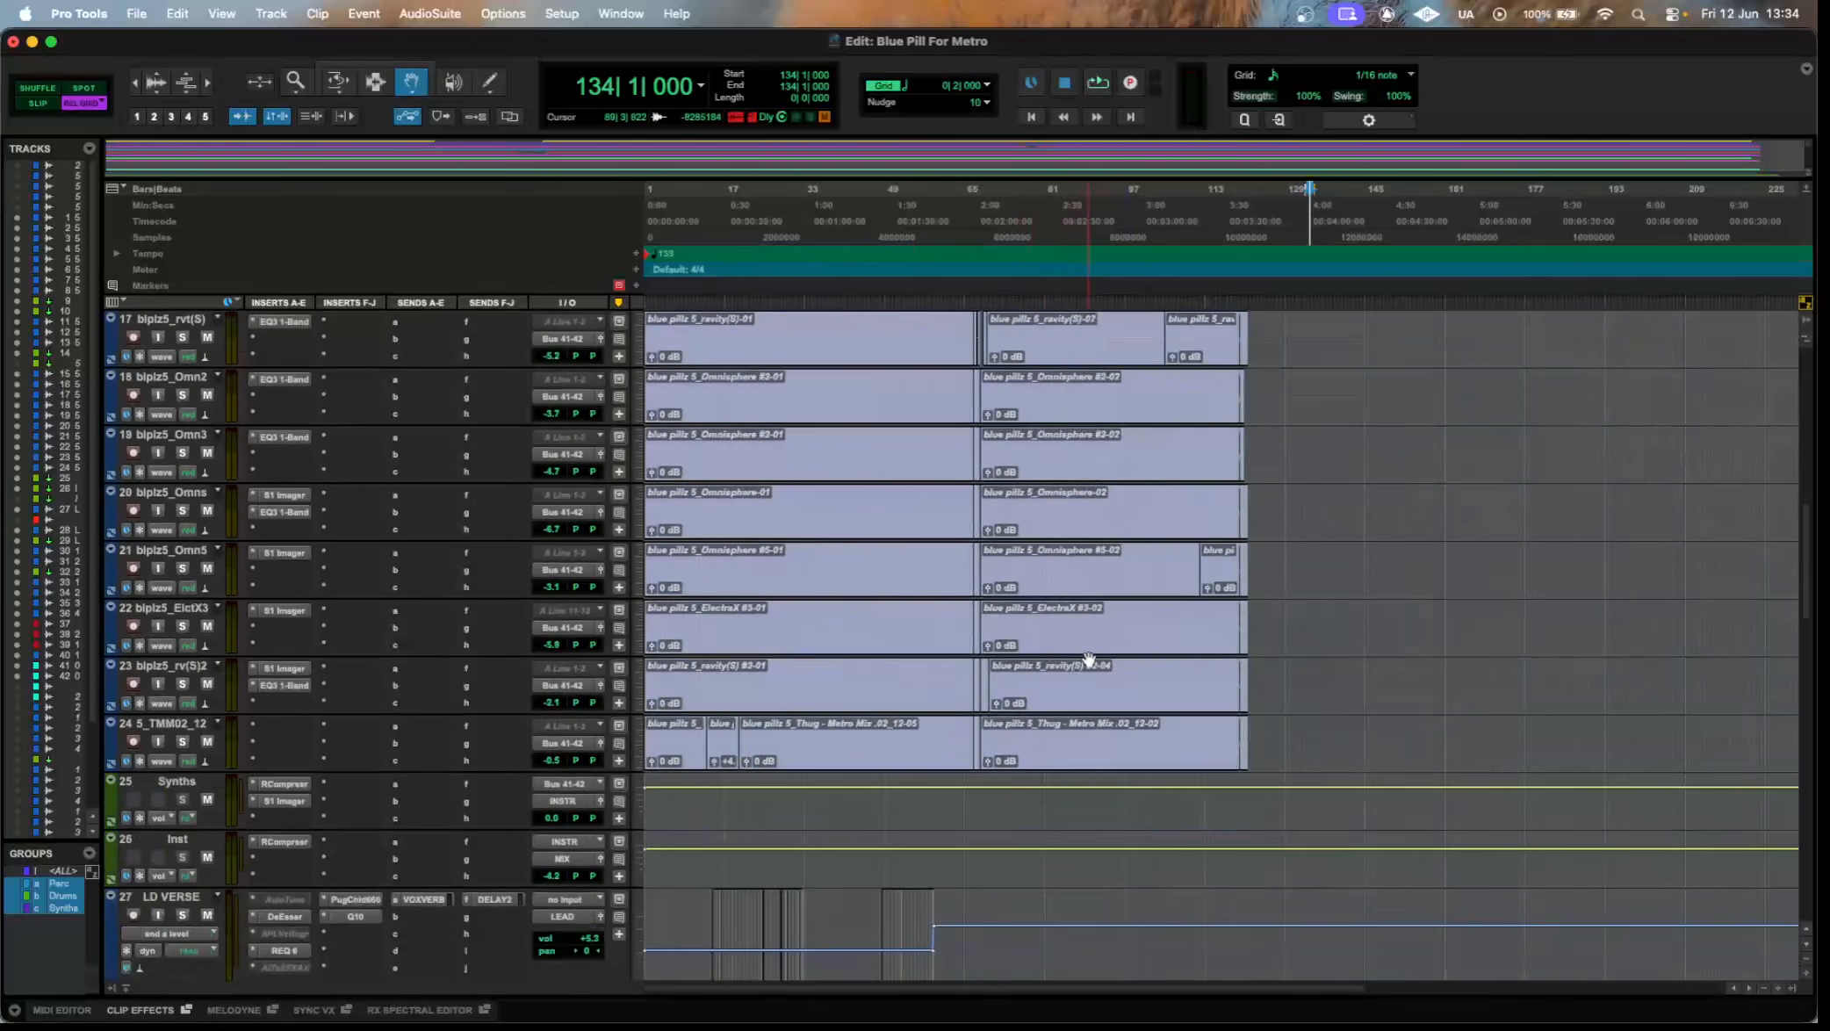
{"action": "scroll", "coordinate": [1089, 659], "scroll_direction": "up", "scroll_amount": 15}
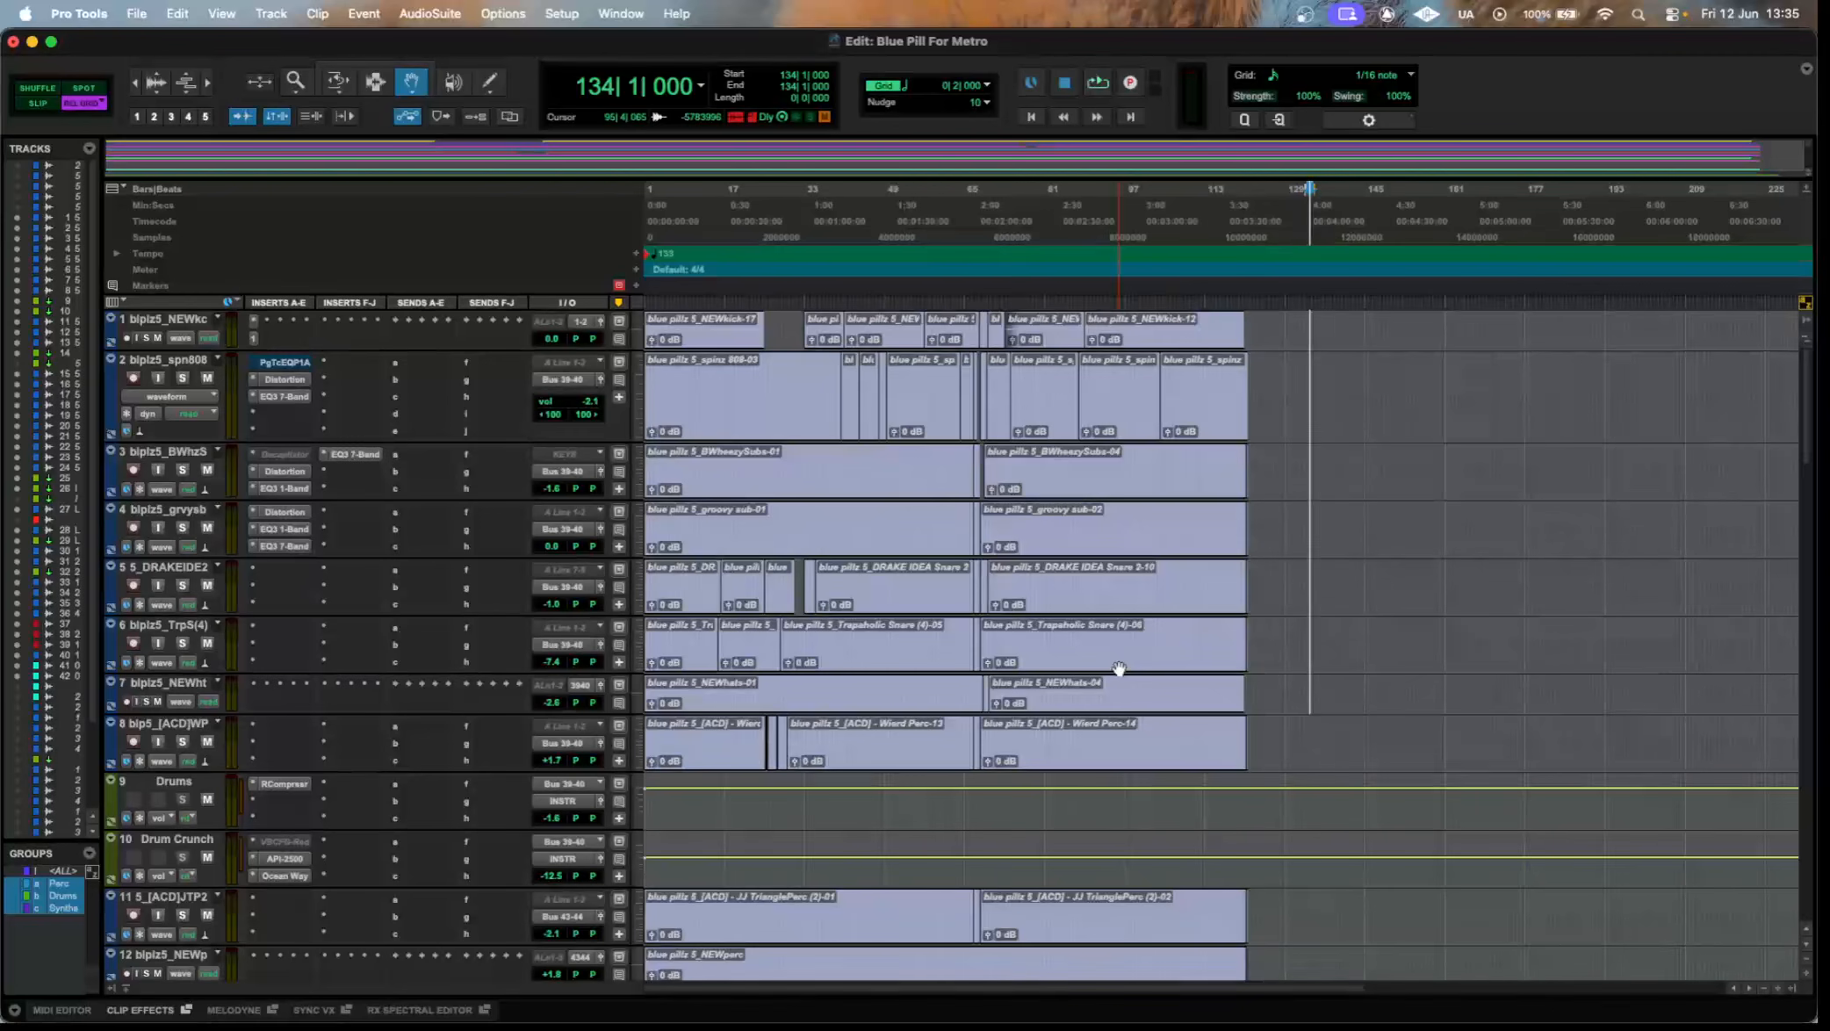
{"action": "scroll", "coordinate": [1119, 668], "scroll_direction": "down", "scroll_amount": 8}
{"action": "scroll", "coordinate": [1145, 603], "scroll_direction": "down", "scroll_amount": 15}
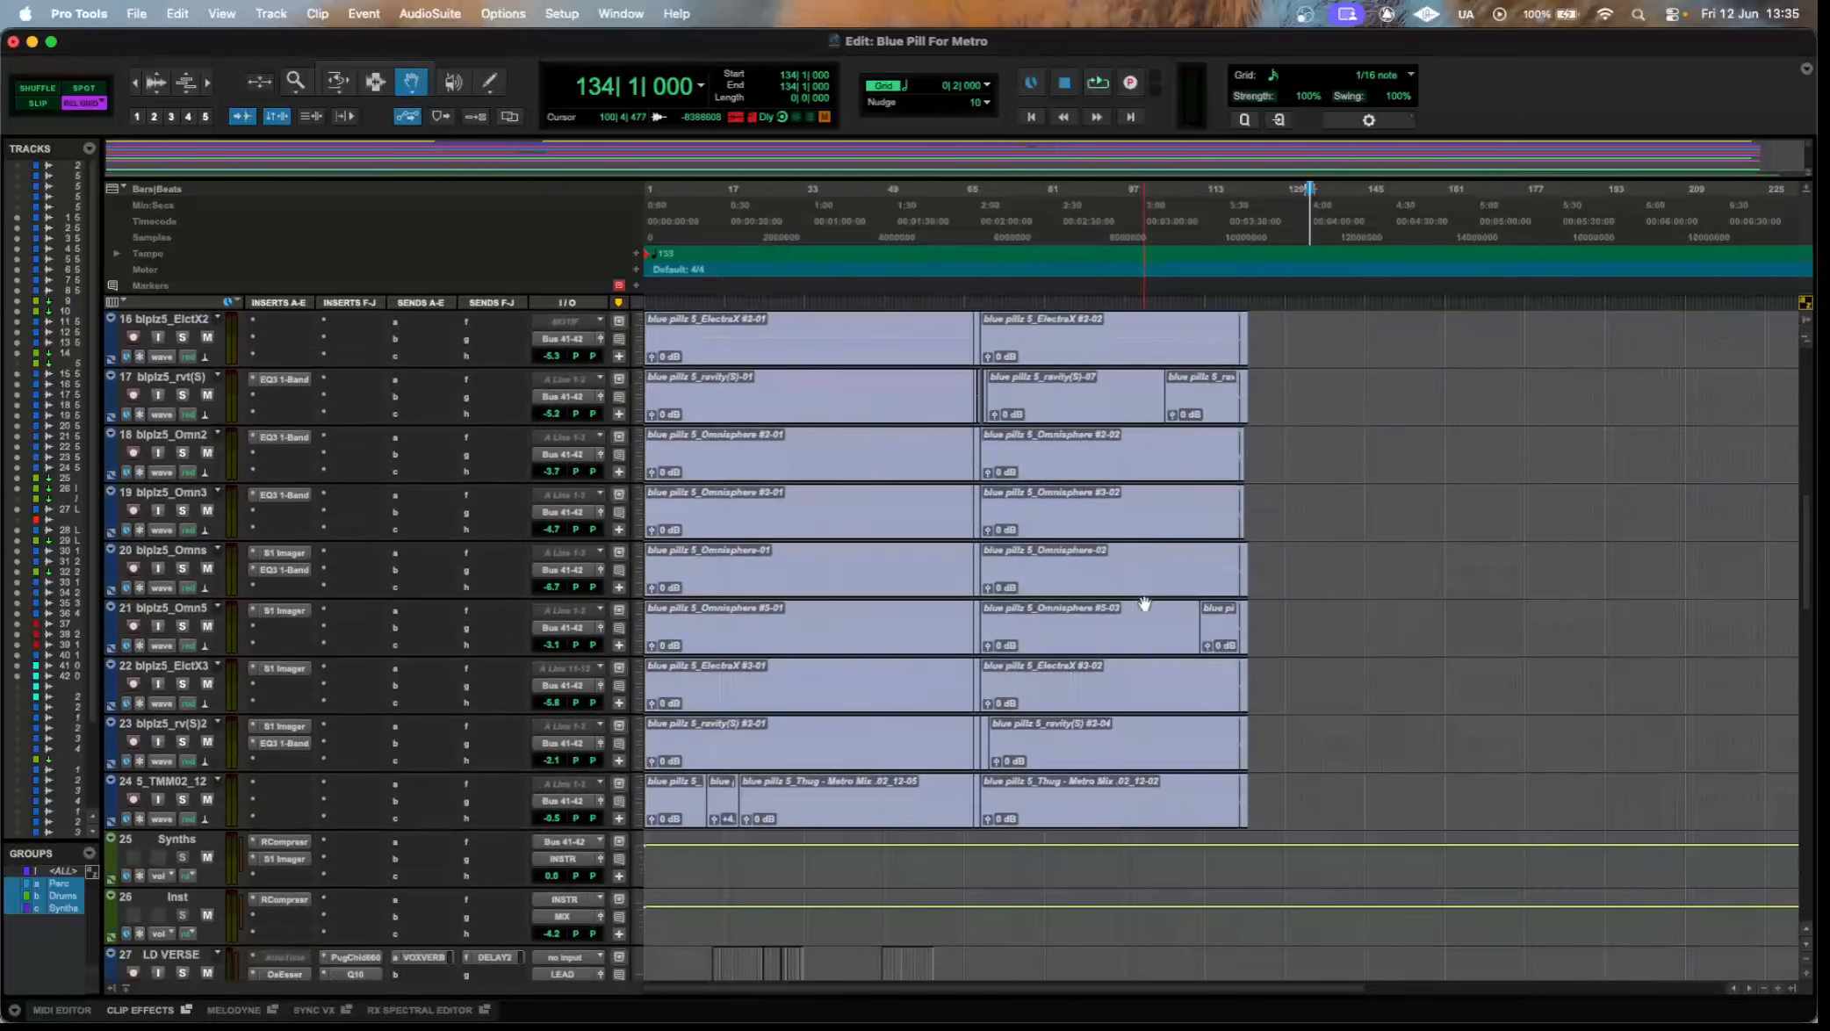
{"action": "scroll", "coordinate": [1145, 603], "scroll_direction": "down", "scroll_amount": 6}
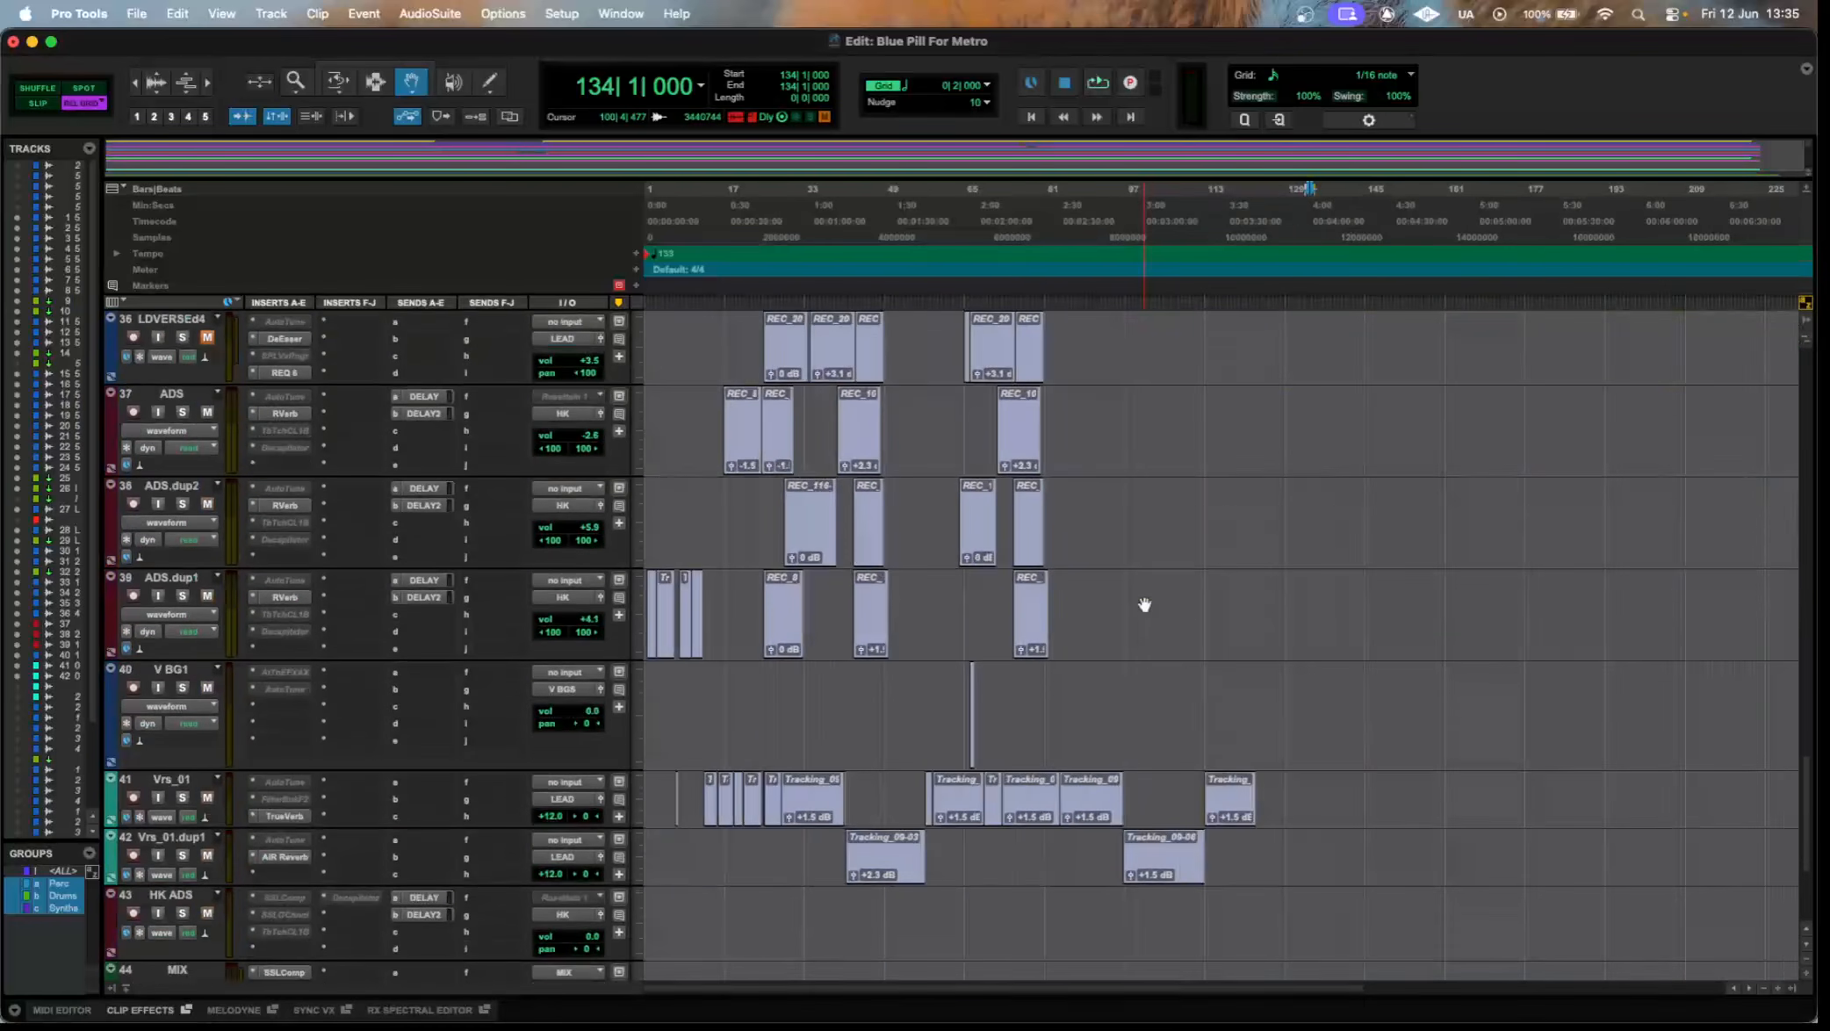
{"action": "scroll", "coordinate": [1144, 603], "scroll_direction": "up", "scroll_amount": 4}
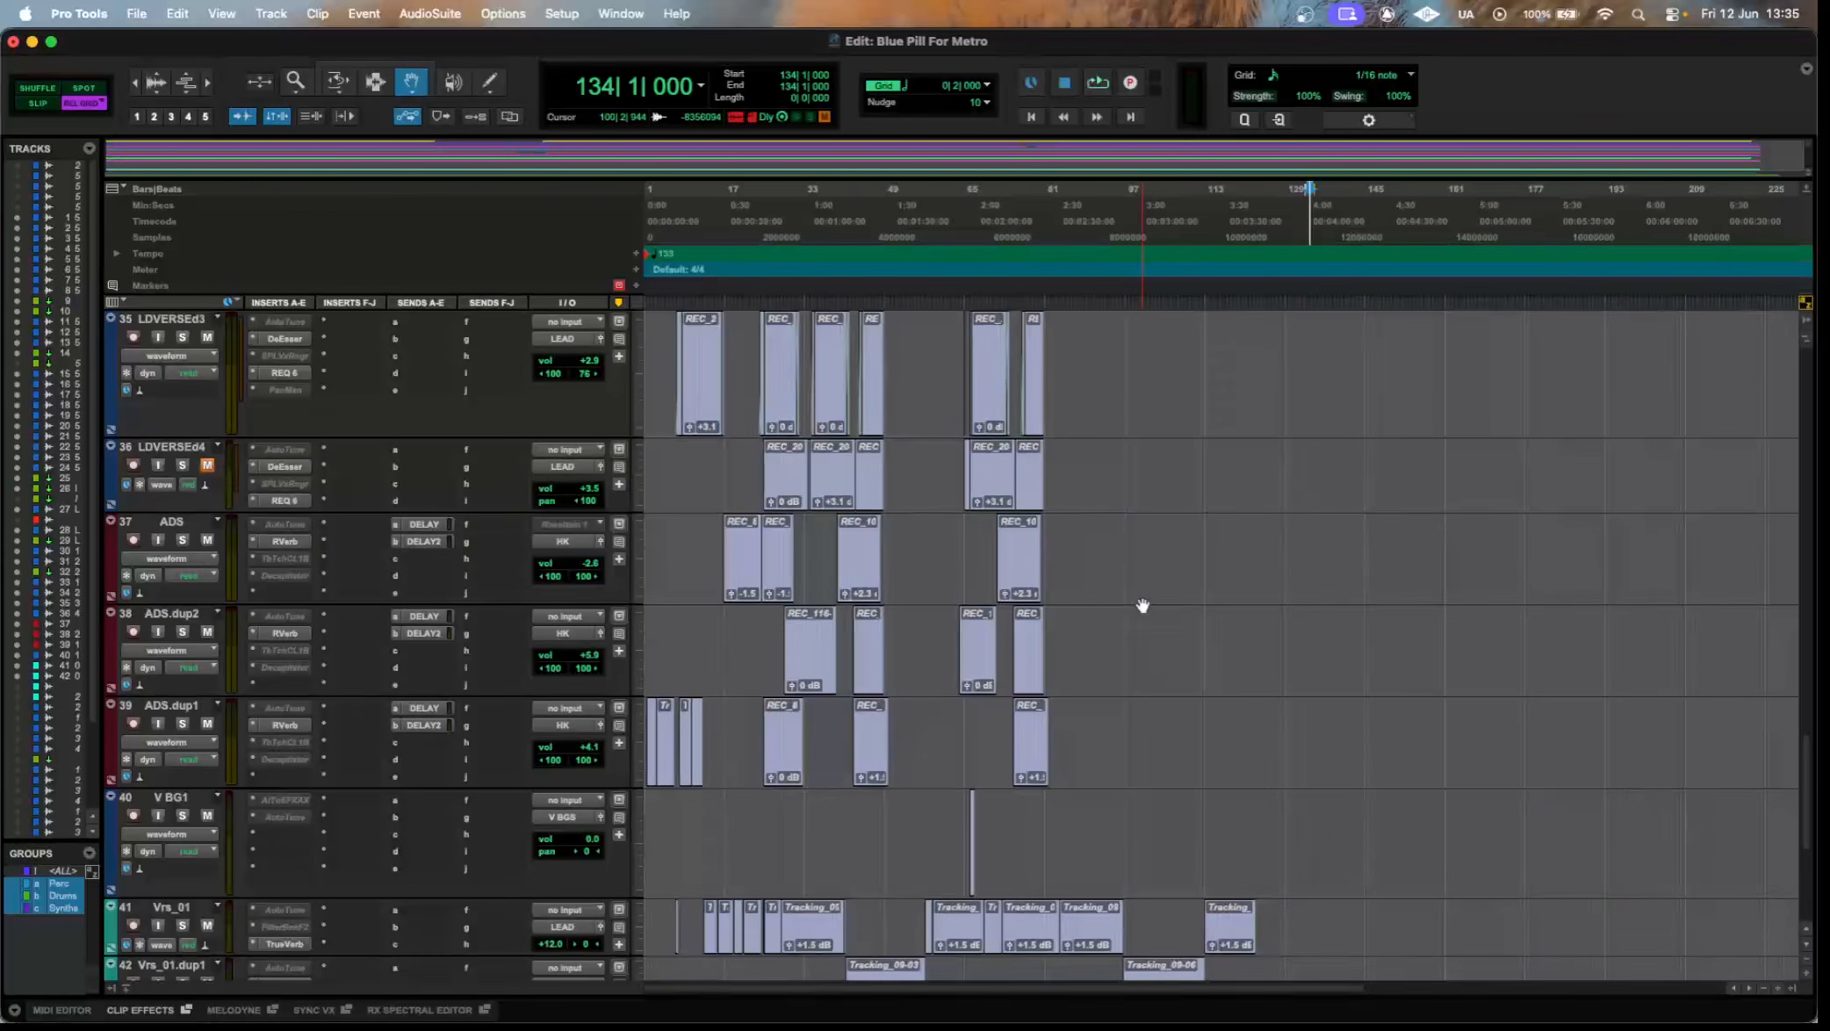
{"action": "scroll", "coordinate": [1142, 606], "scroll_direction": "up", "scroll_amount": 10}
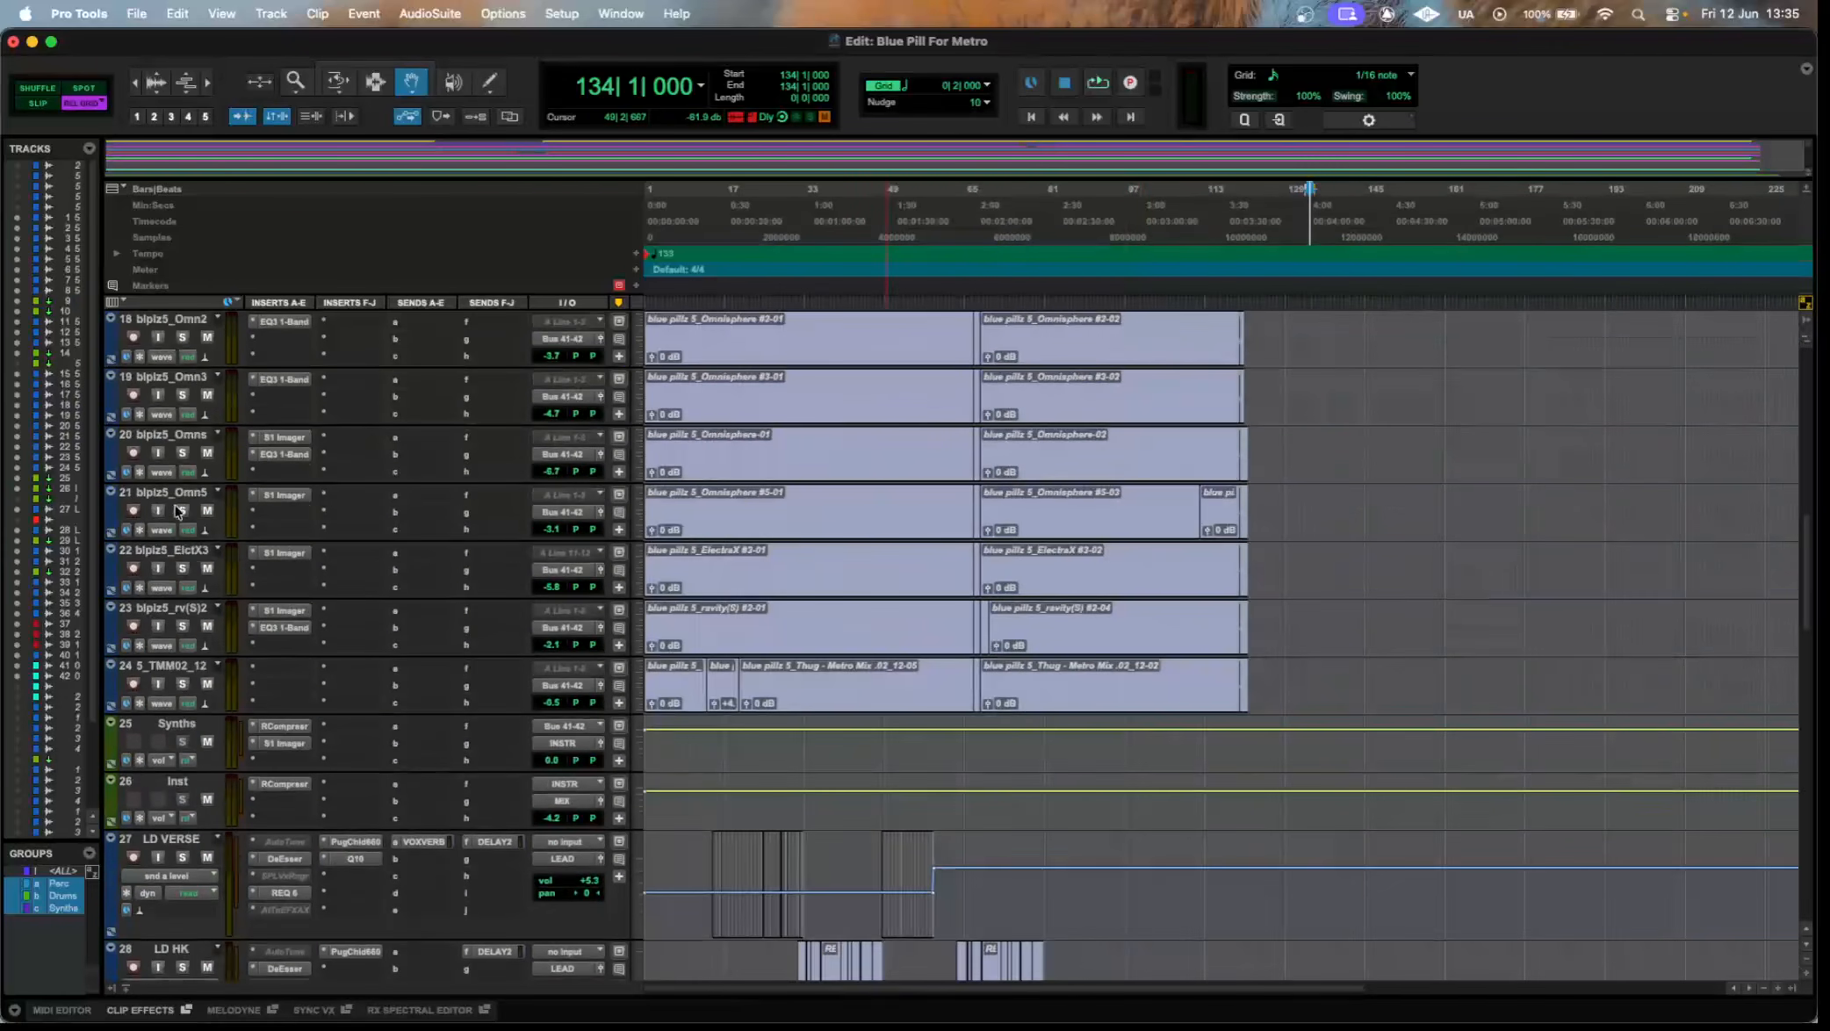
{"action": "scroll", "coordinate": [176, 551], "scroll_direction": "up", "scroll_amount": 1}
{"action": "scroll", "coordinate": [717, 548], "scroll_direction": "up", "scroll_amount": 1}
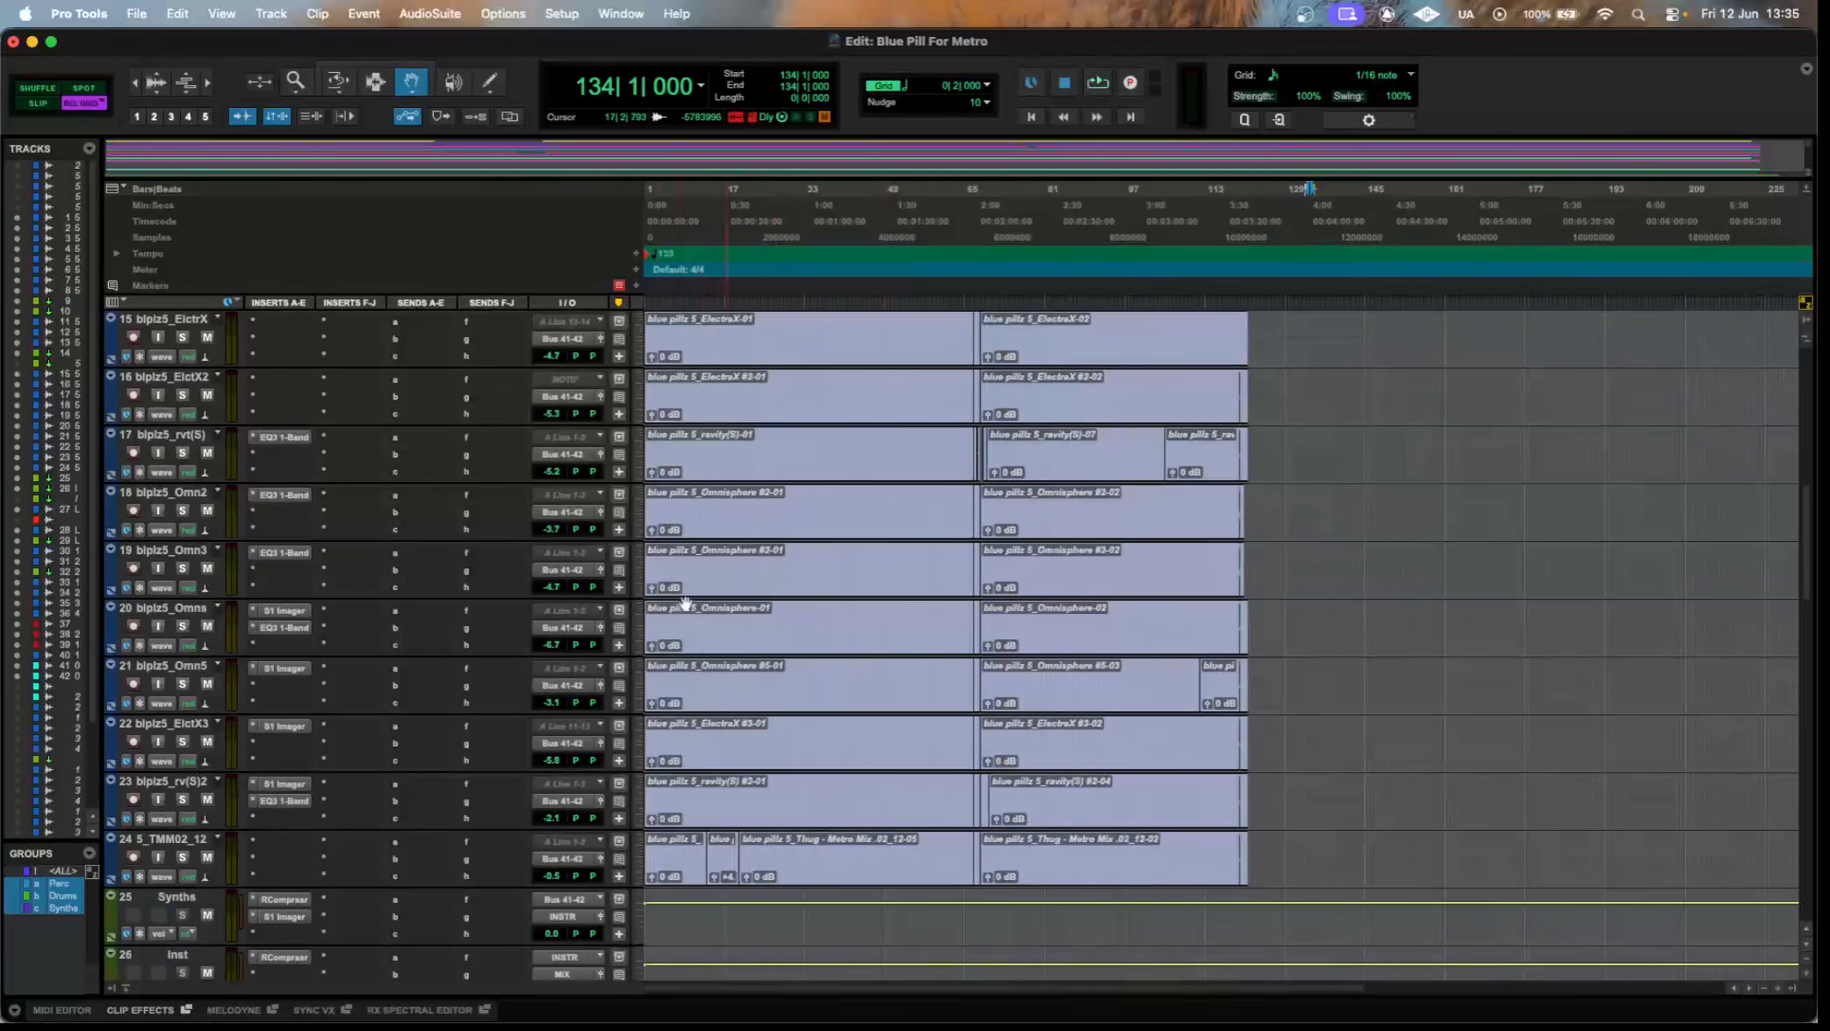
{"action": "scroll", "coordinate": [717, 548], "scroll_direction": "up", "scroll_amount": 6}
{"action": "scroll", "coordinate": [145, 657], "scroll_direction": "up", "scroll_amount": 3}
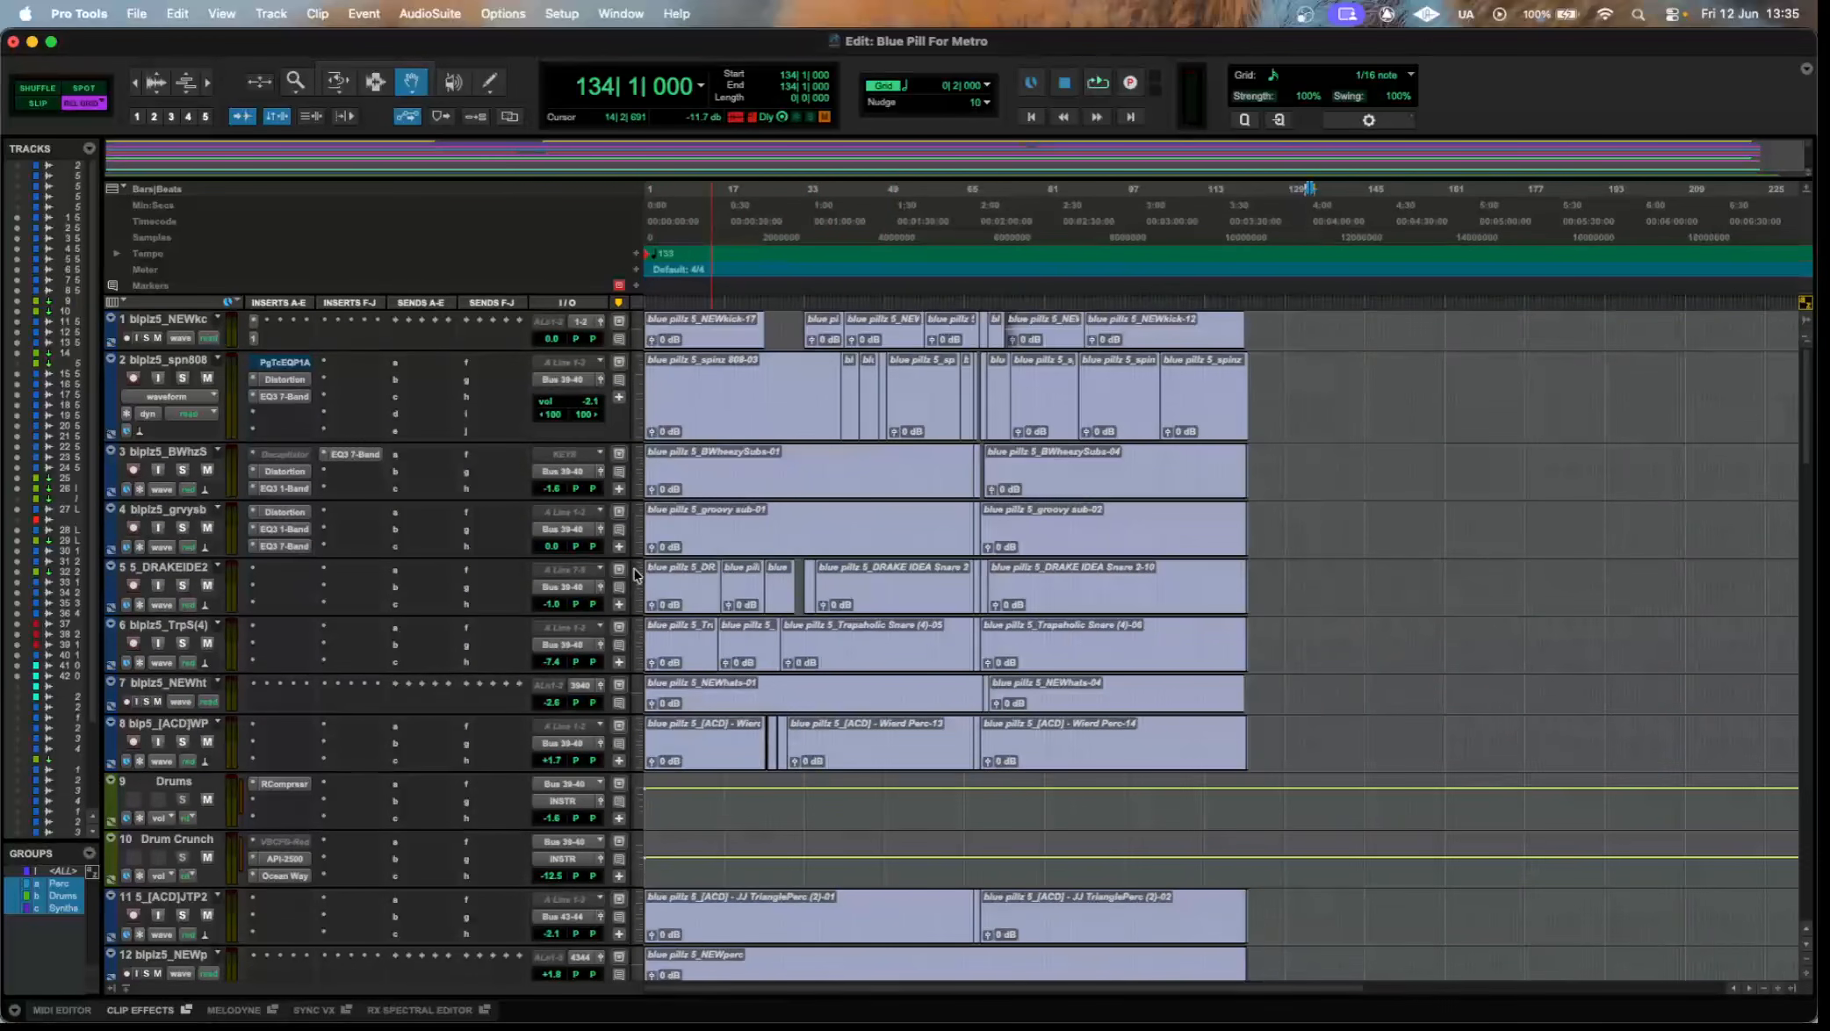
{"action": "scroll", "coordinate": [775, 577], "scroll_direction": "down", "scroll_amount": 3}
{"action": "scroll", "coordinate": [775, 577], "scroll_direction": "down", "scroll_amount": 10}
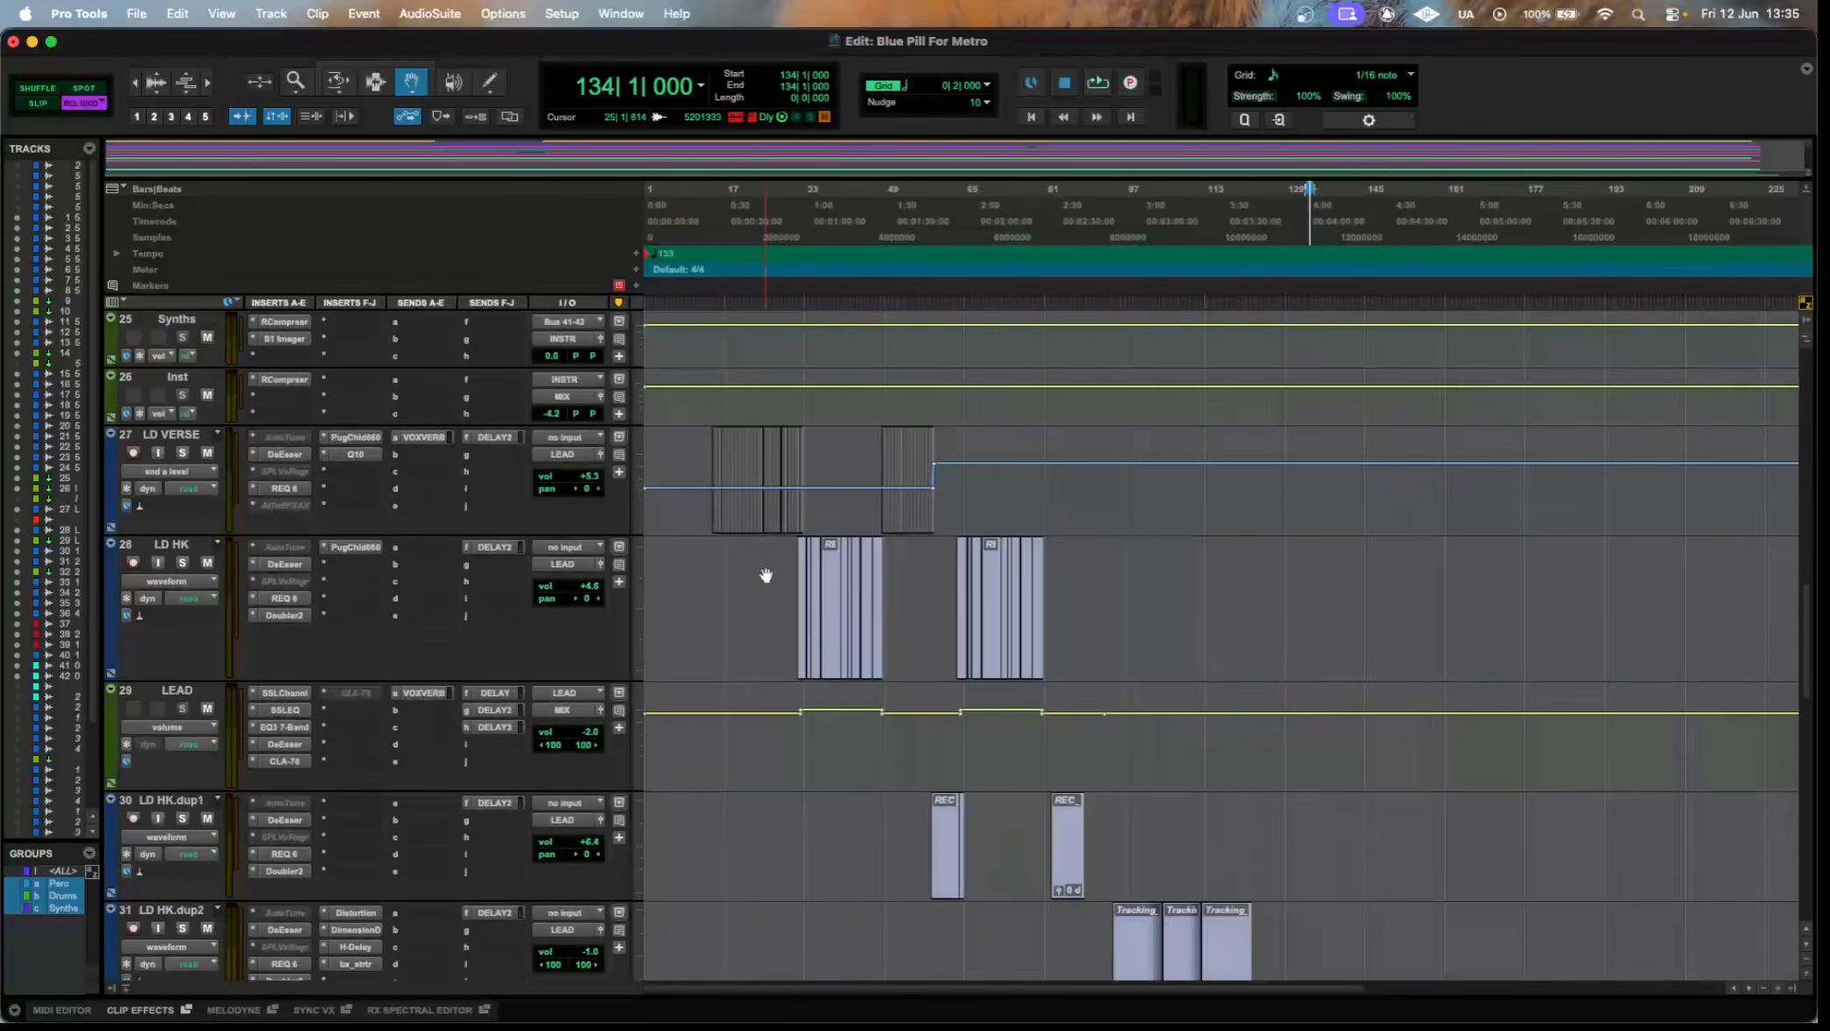
{"action": "scroll", "coordinate": [766, 575], "scroll_direction": "down", "scroll_amount": 8}
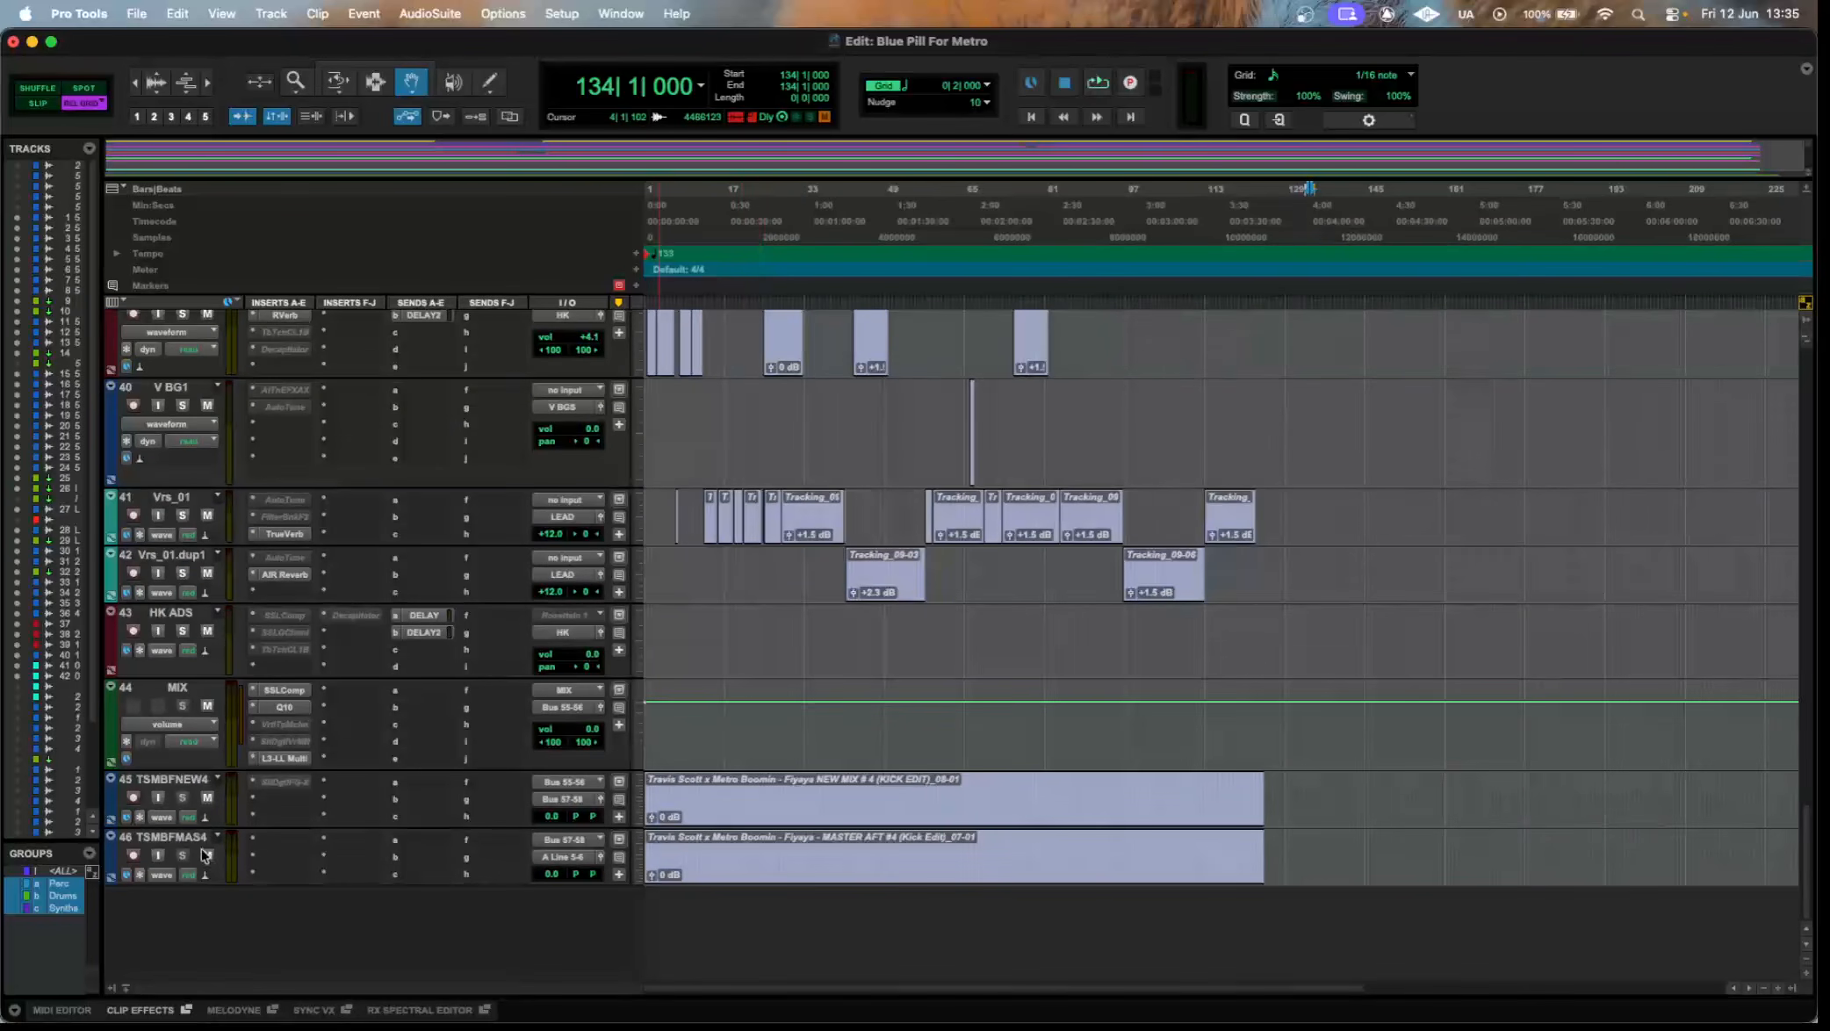
Select the NEW MIX #4 and MASTER clips on tracks 45 and 46, ending with only the NEW MIX #4 clip selected.
{"action": "left_click", "coordinate": [375, 81]}
{"action": "left_click_drag", "start_coordinate": [1360, 795], "coordinate": [646, 795]}
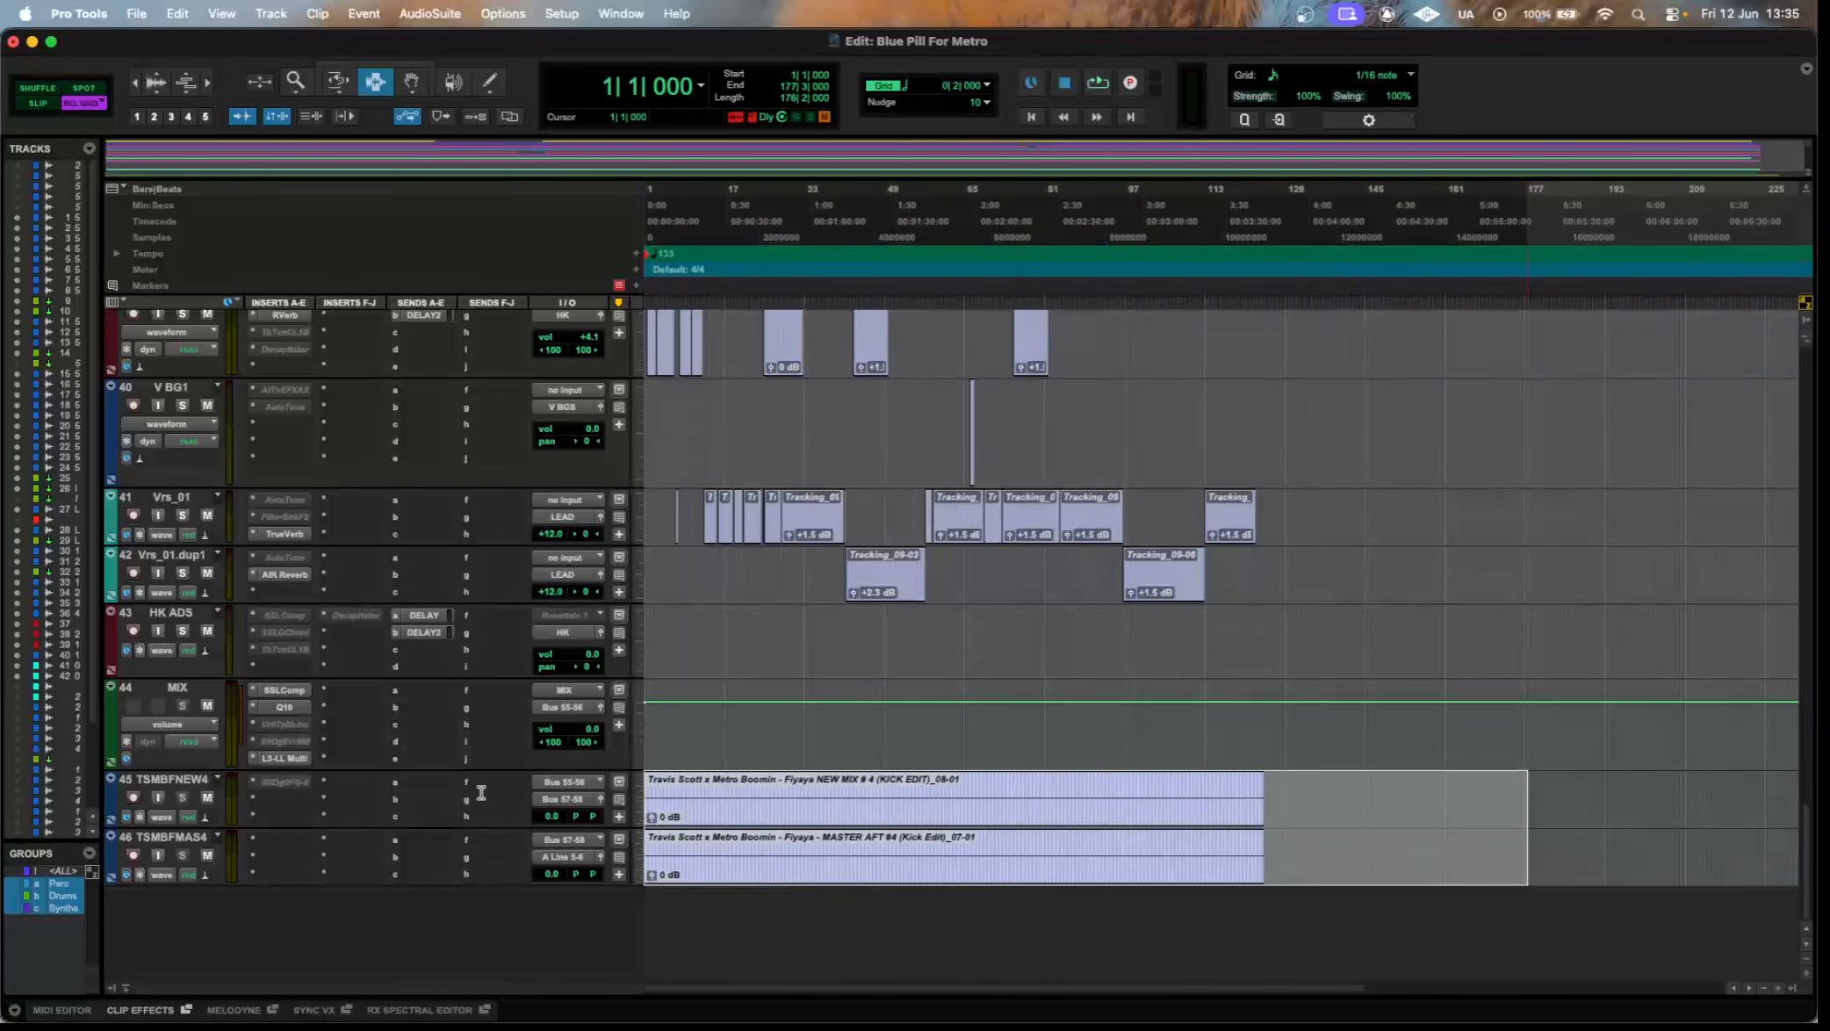
{"action": "left_click_drag", "start_coordinate": [1407, 830], "coordinate": [571, 761]}
{"action": "left_click_drag", "start_coordinate": [815, 843], "coordinate": [913, 843]}
{"action": "left_click_drag", "start_coordinate": [1330, 795], "coordinate": [484, 786]}
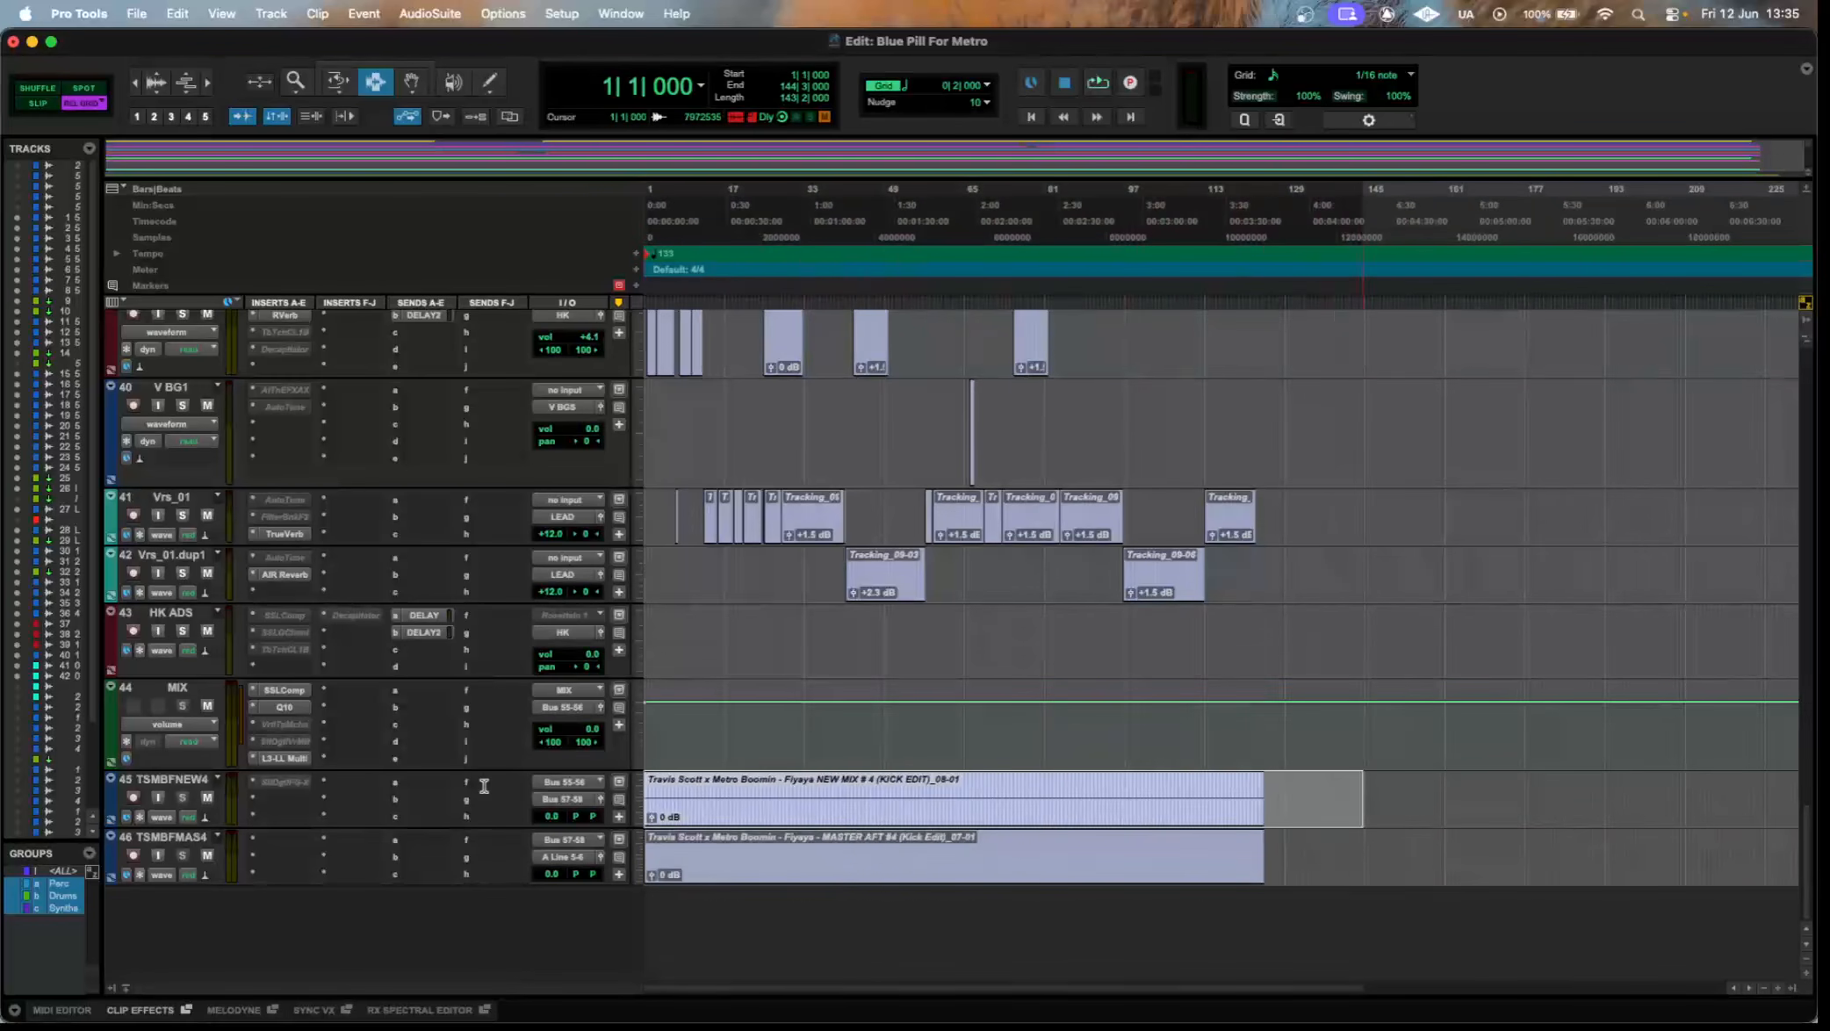
Try to activate the inactive Slate Digital FG-X plugin on track 45.
{"action": "left_click", "coordinate": [288, 784]}
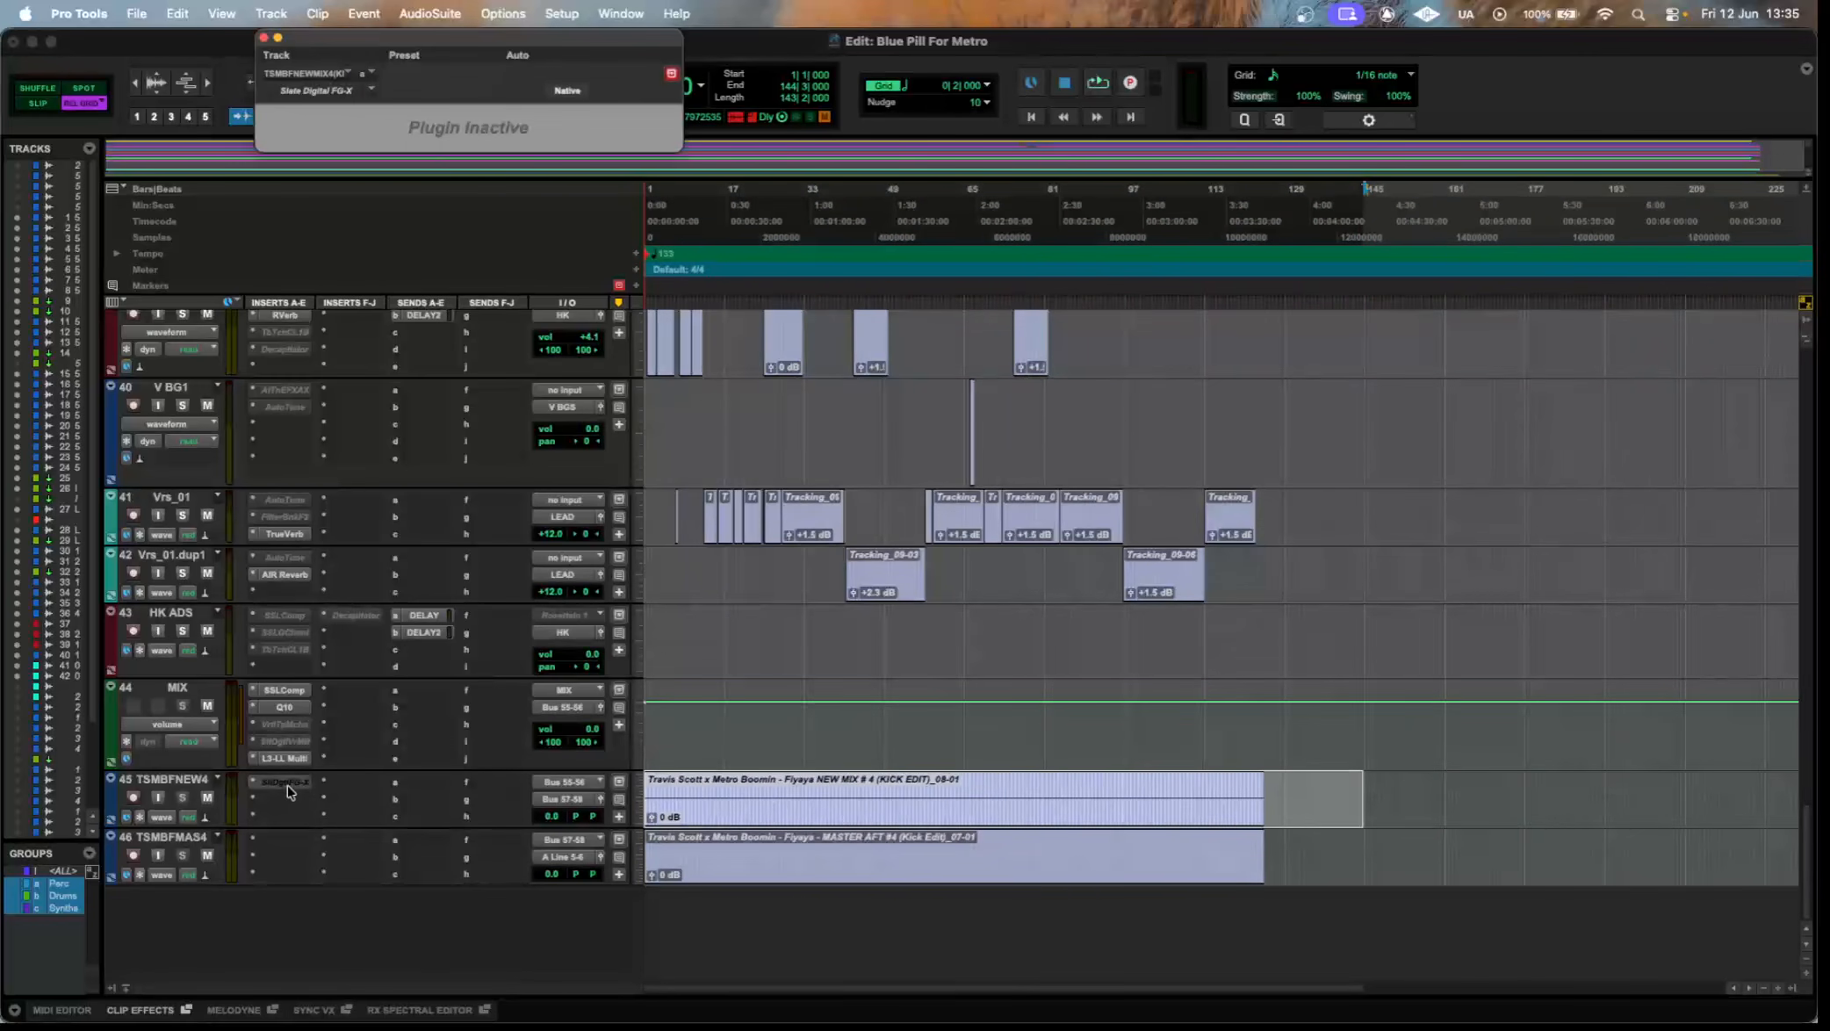
{"action": "right_click", "coordinate": [288, 792]}
{"action": "left_click", "coordinate": [306, 789]}
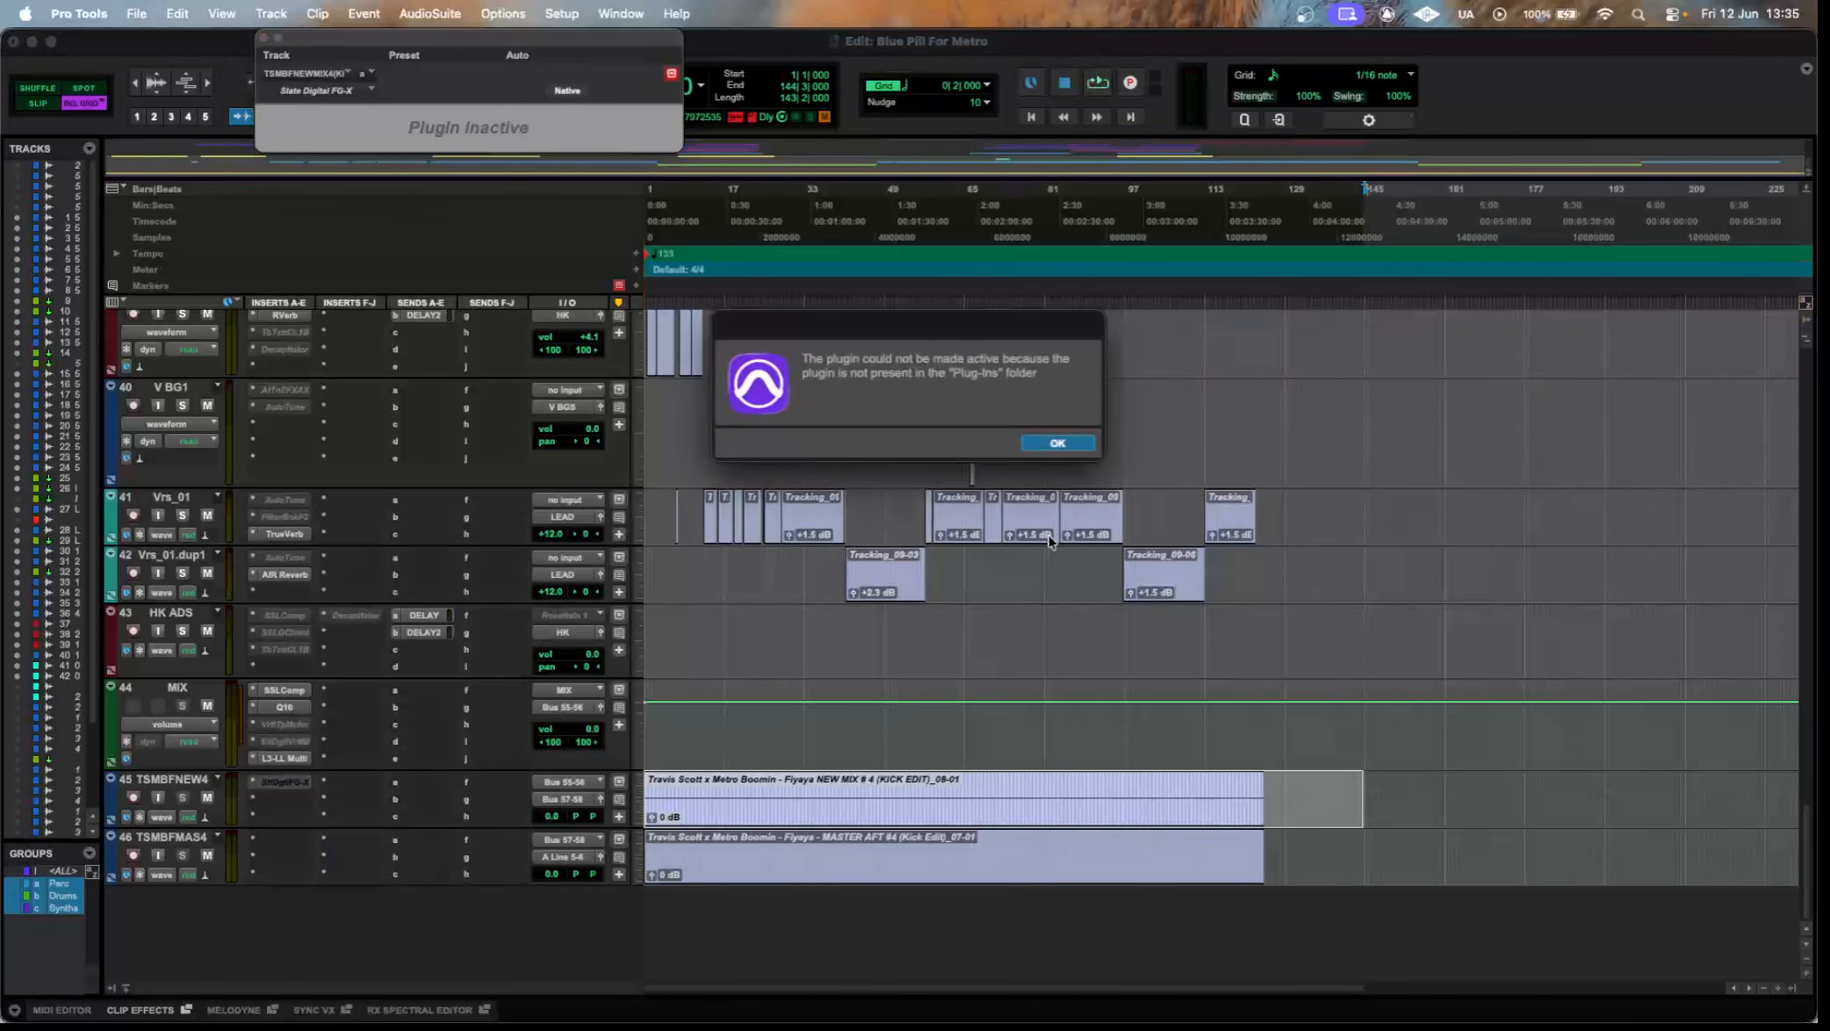
{"action": "left_click", "coordinate": [1052, 444]}
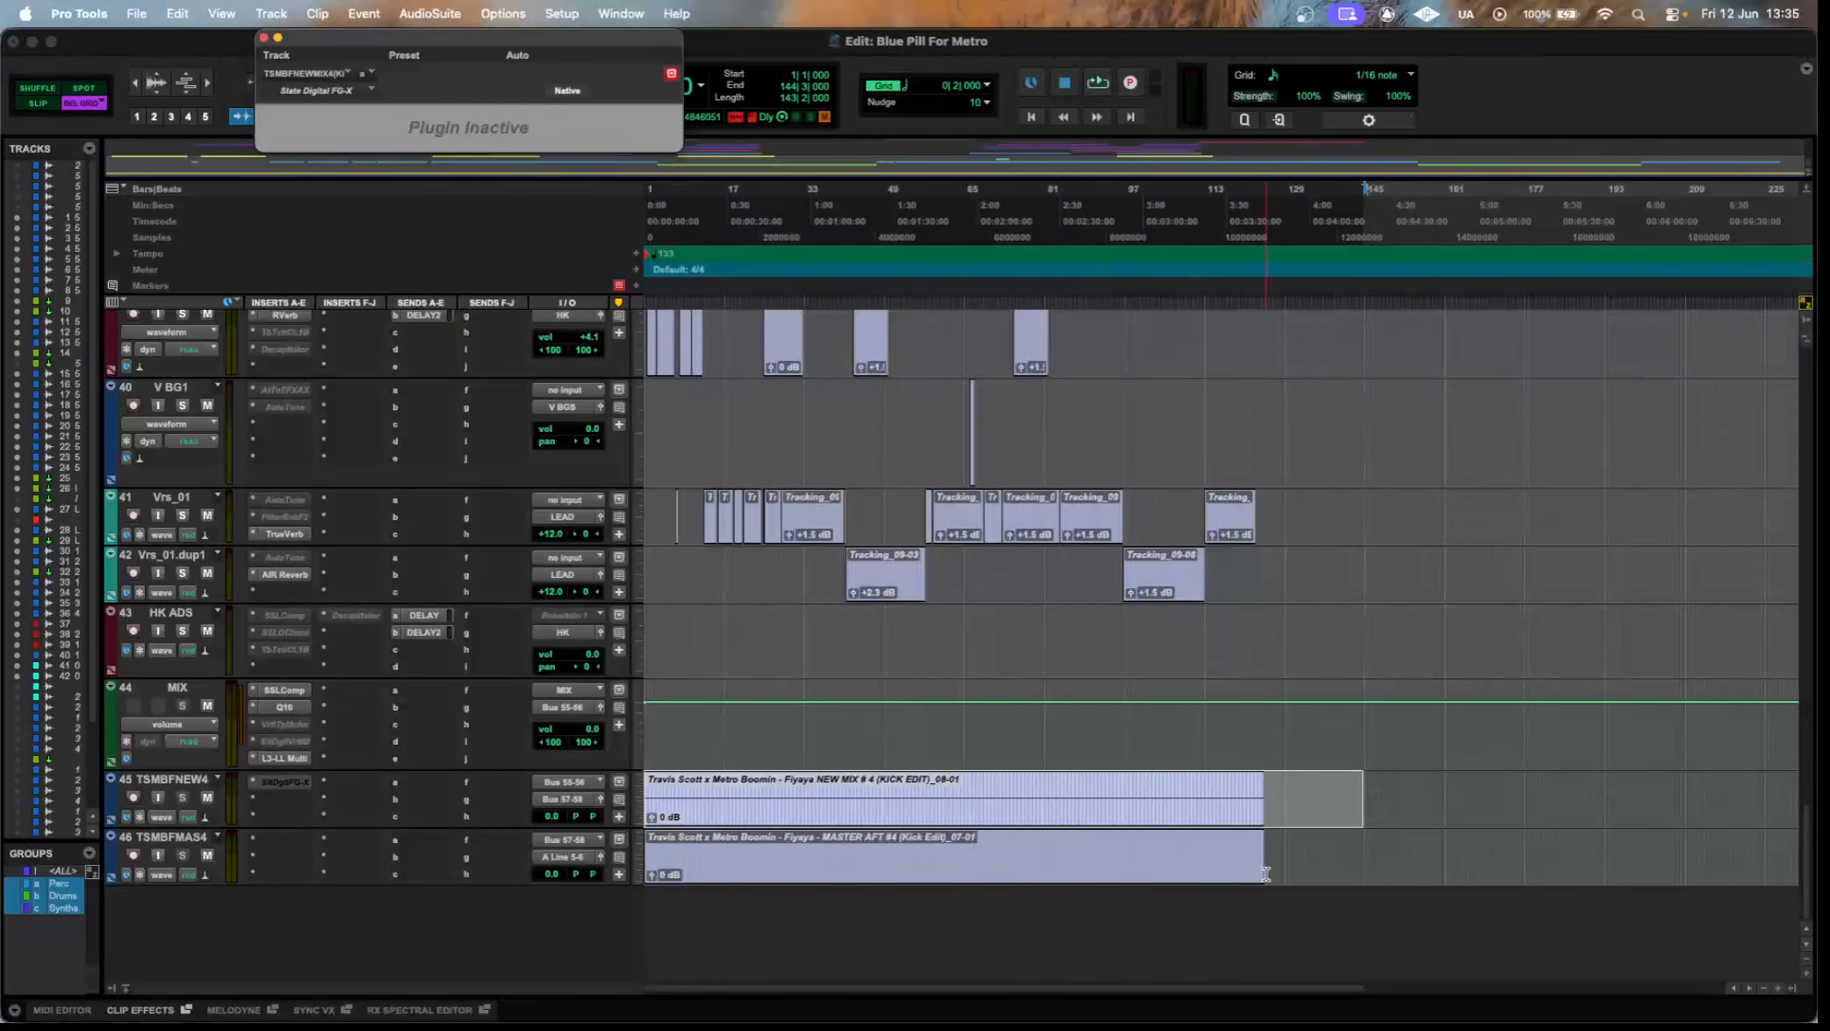
Select ranges of the NEW MIX #4 and MASTER clips on tracks 45 and 46, and close the inactive FG-X window.
{"action": "left_click_drag", "start_coordinate": [1336, 857], "coordinate": [336, 838]}
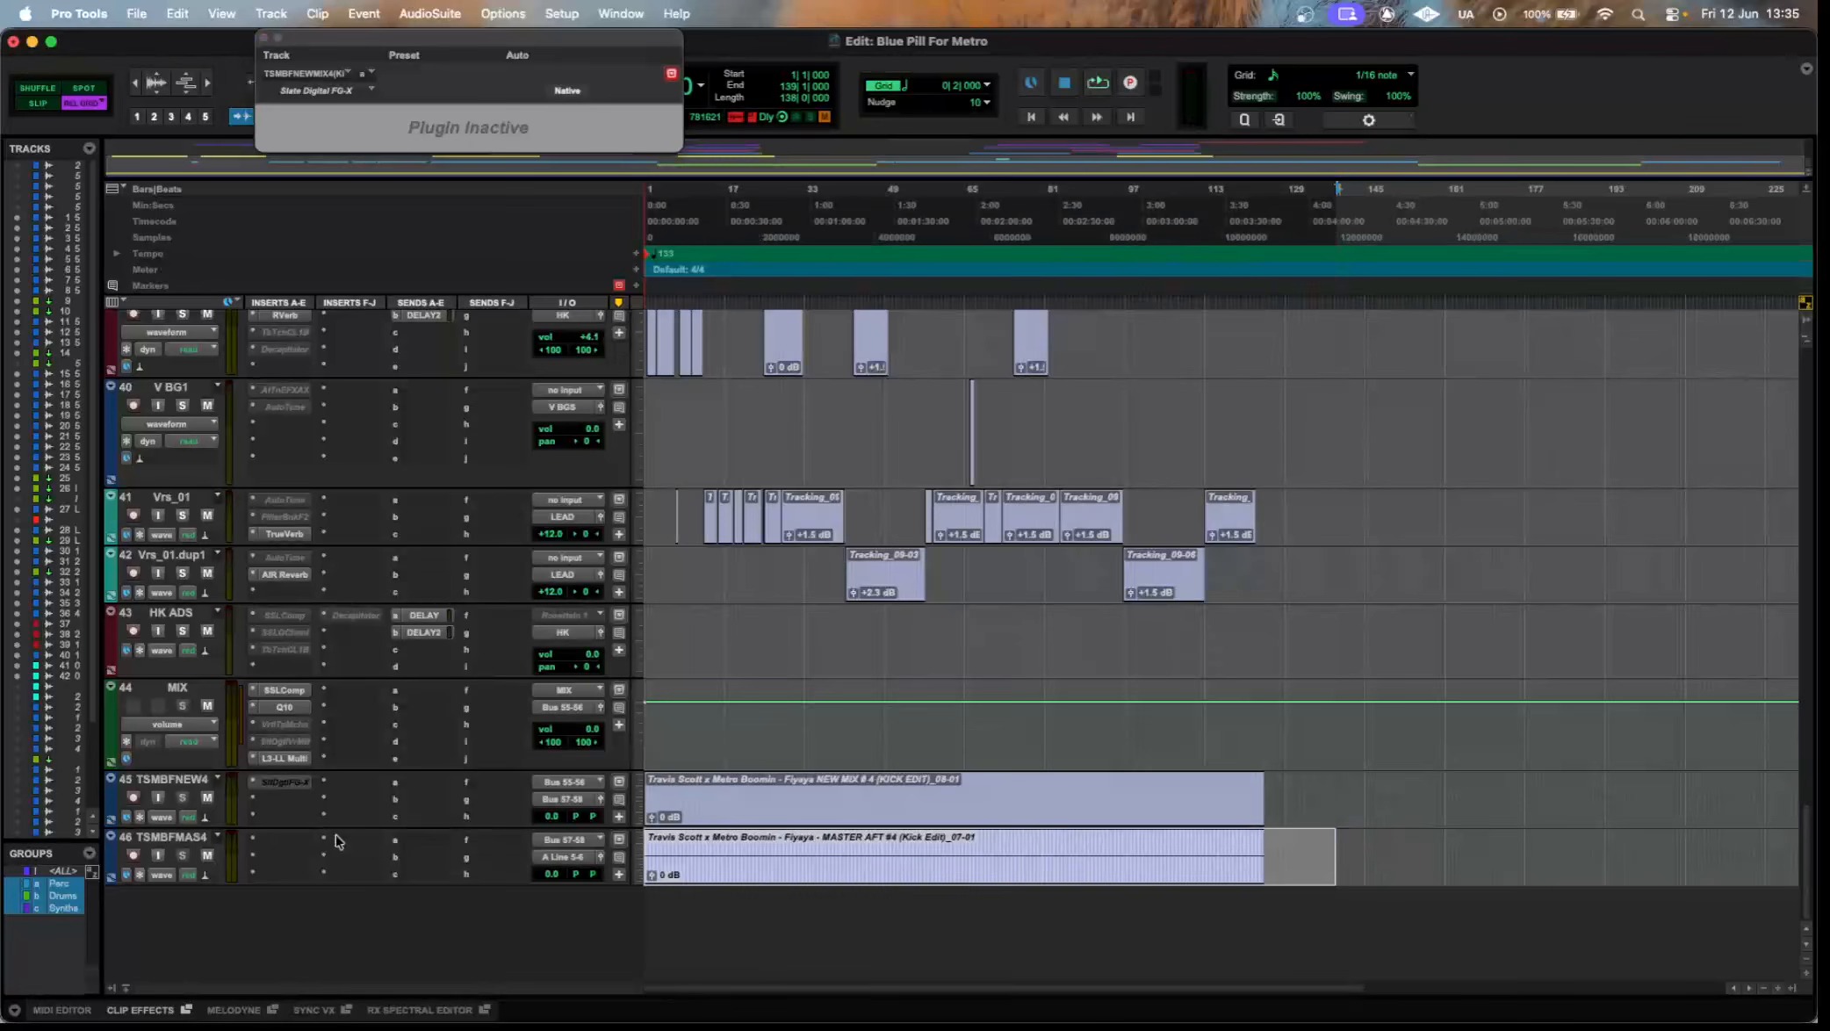
{"action": "left_click_drag", "start_coordinate": [1053, 798], "coordinate": [735, 802]}
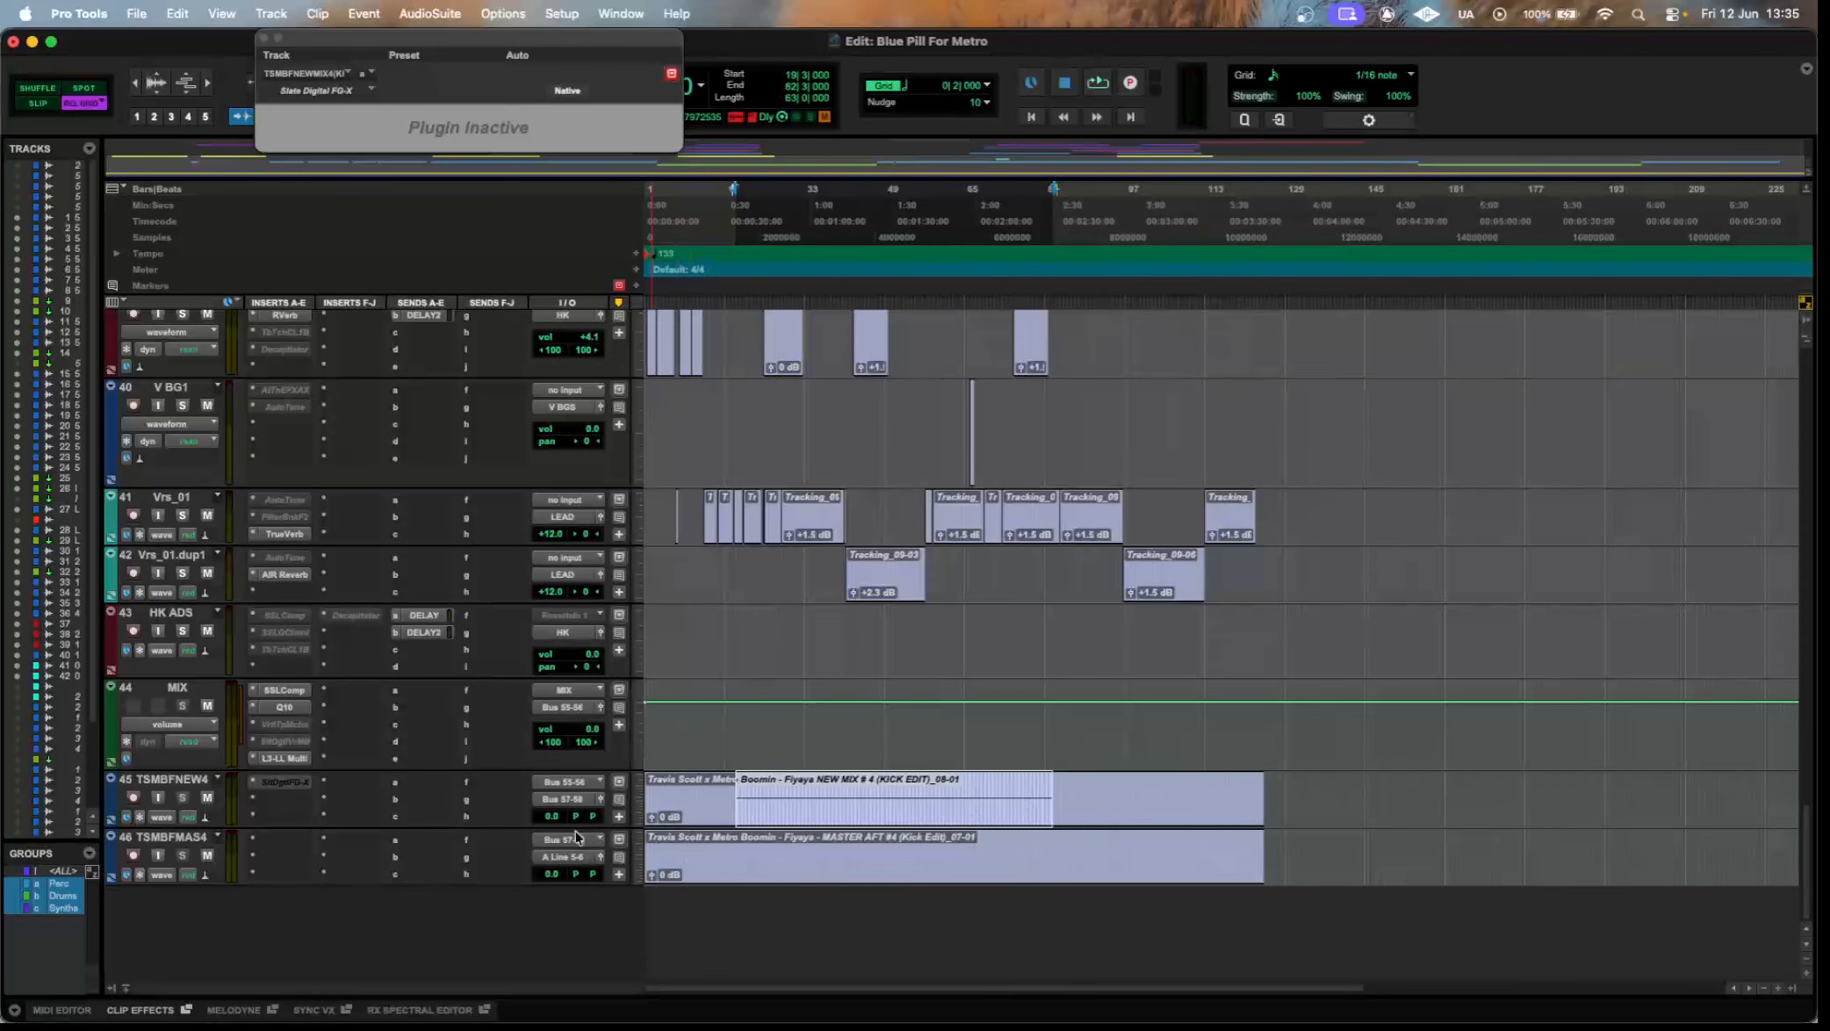
{"action": "left_click_drag", "start_coordinate": [648, 853], "coordinate": [1334, 852]}
{"action": "left_click", "coordinate": [1327, 849]}
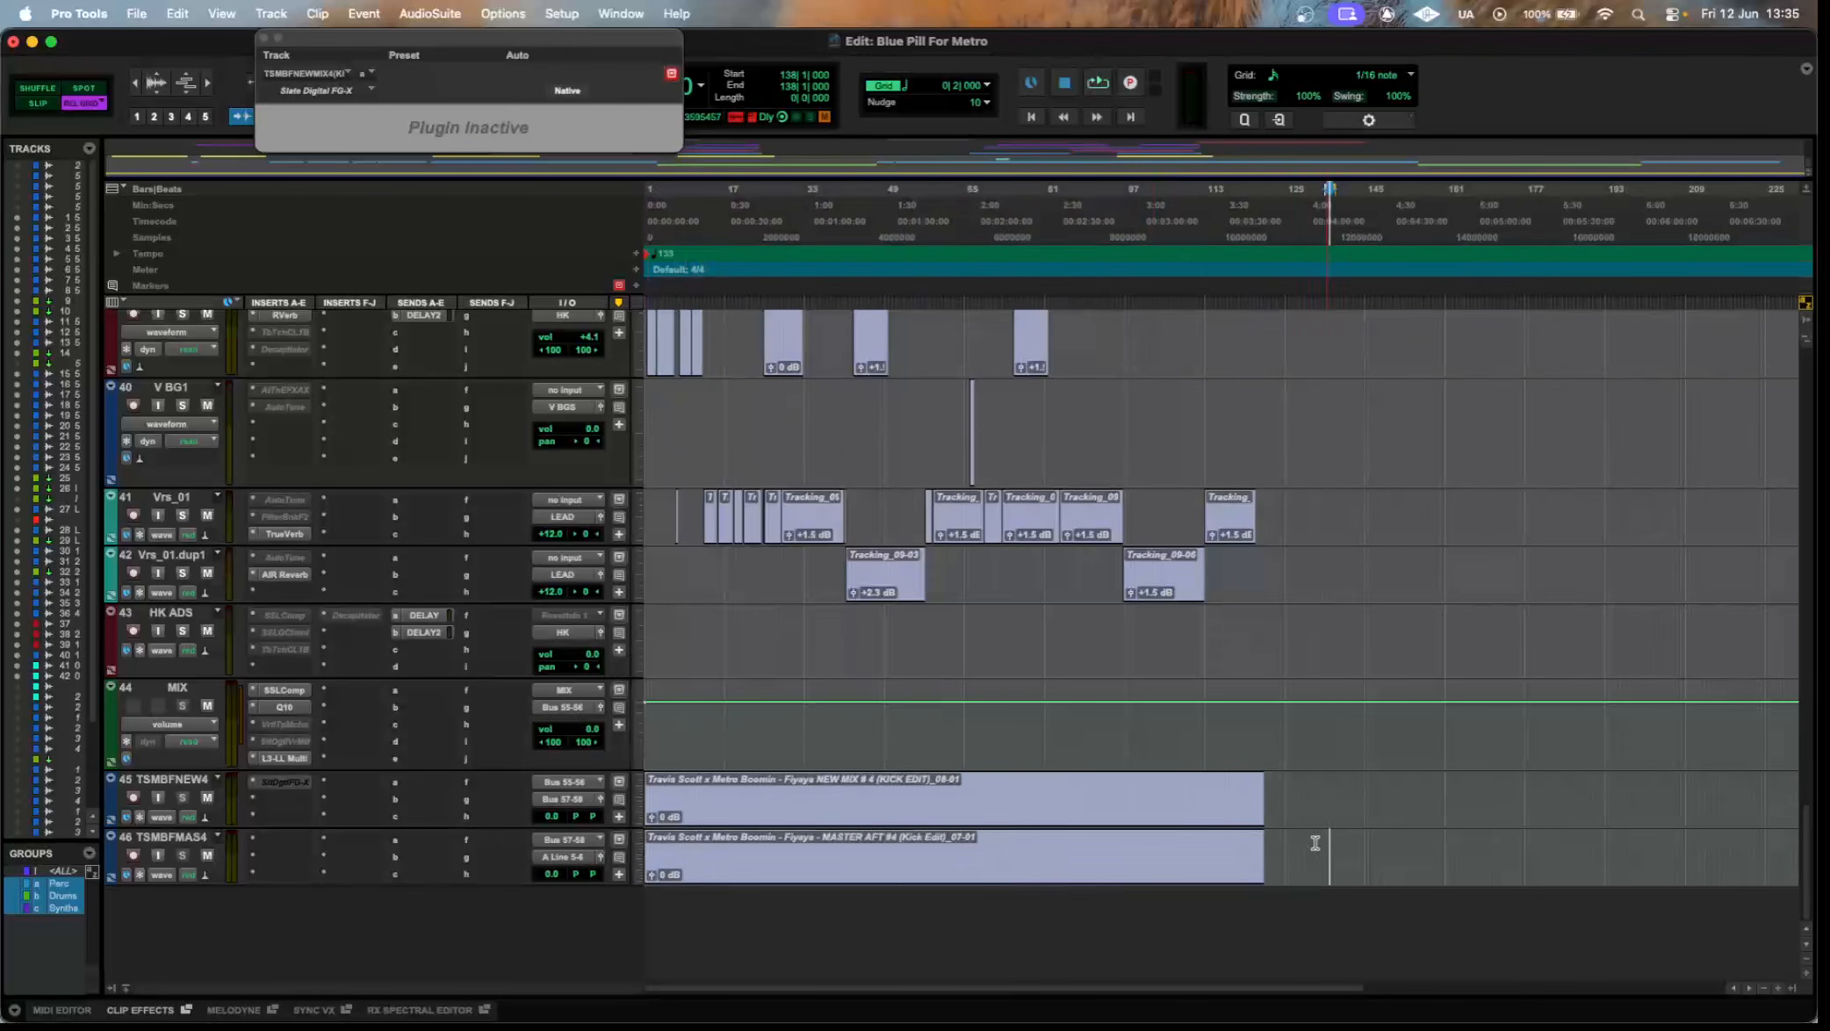
{"action": "left_click_drag", "start_coordinate": [665, 854], "coordinate": [1330, 855]}
{"action": "left_click", "coordinate": [1342, 852]}
{"action": "left_click_drag", "start_coordinate": [776, 851], "coordinate": [823, 852]}
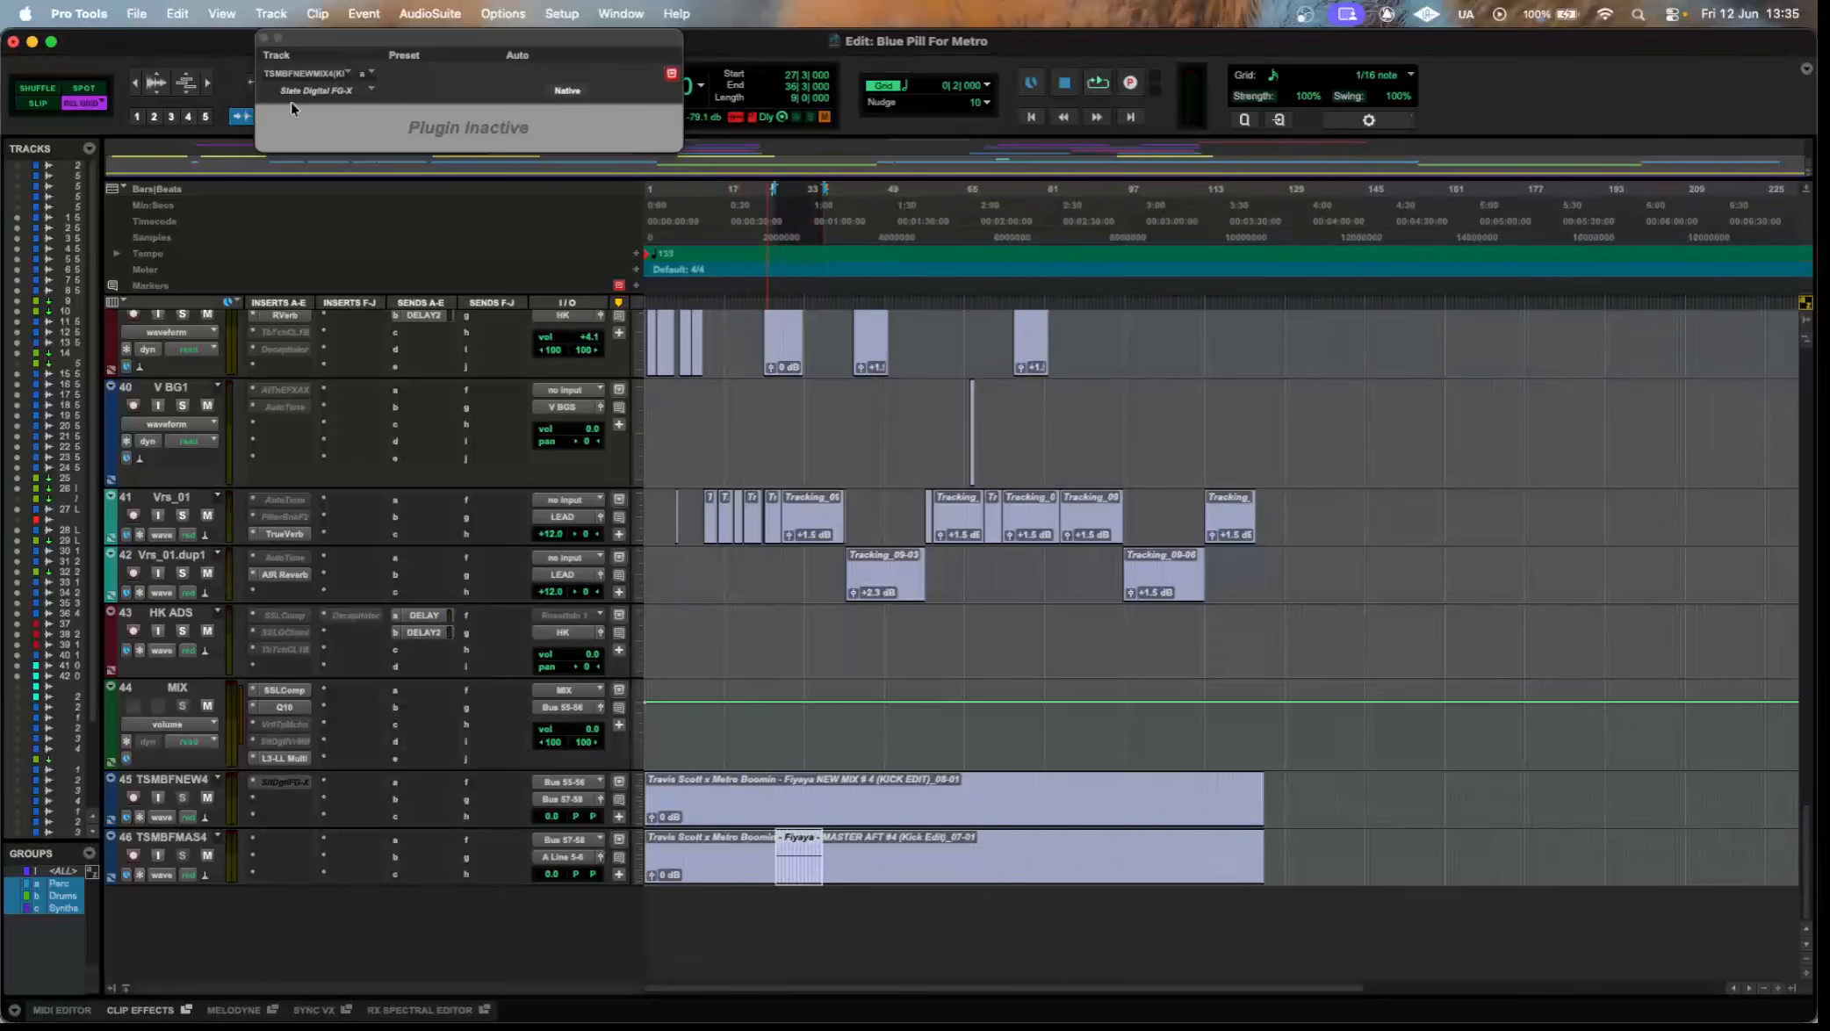
{"action": "left_click", "coordinate": [263, 38]}
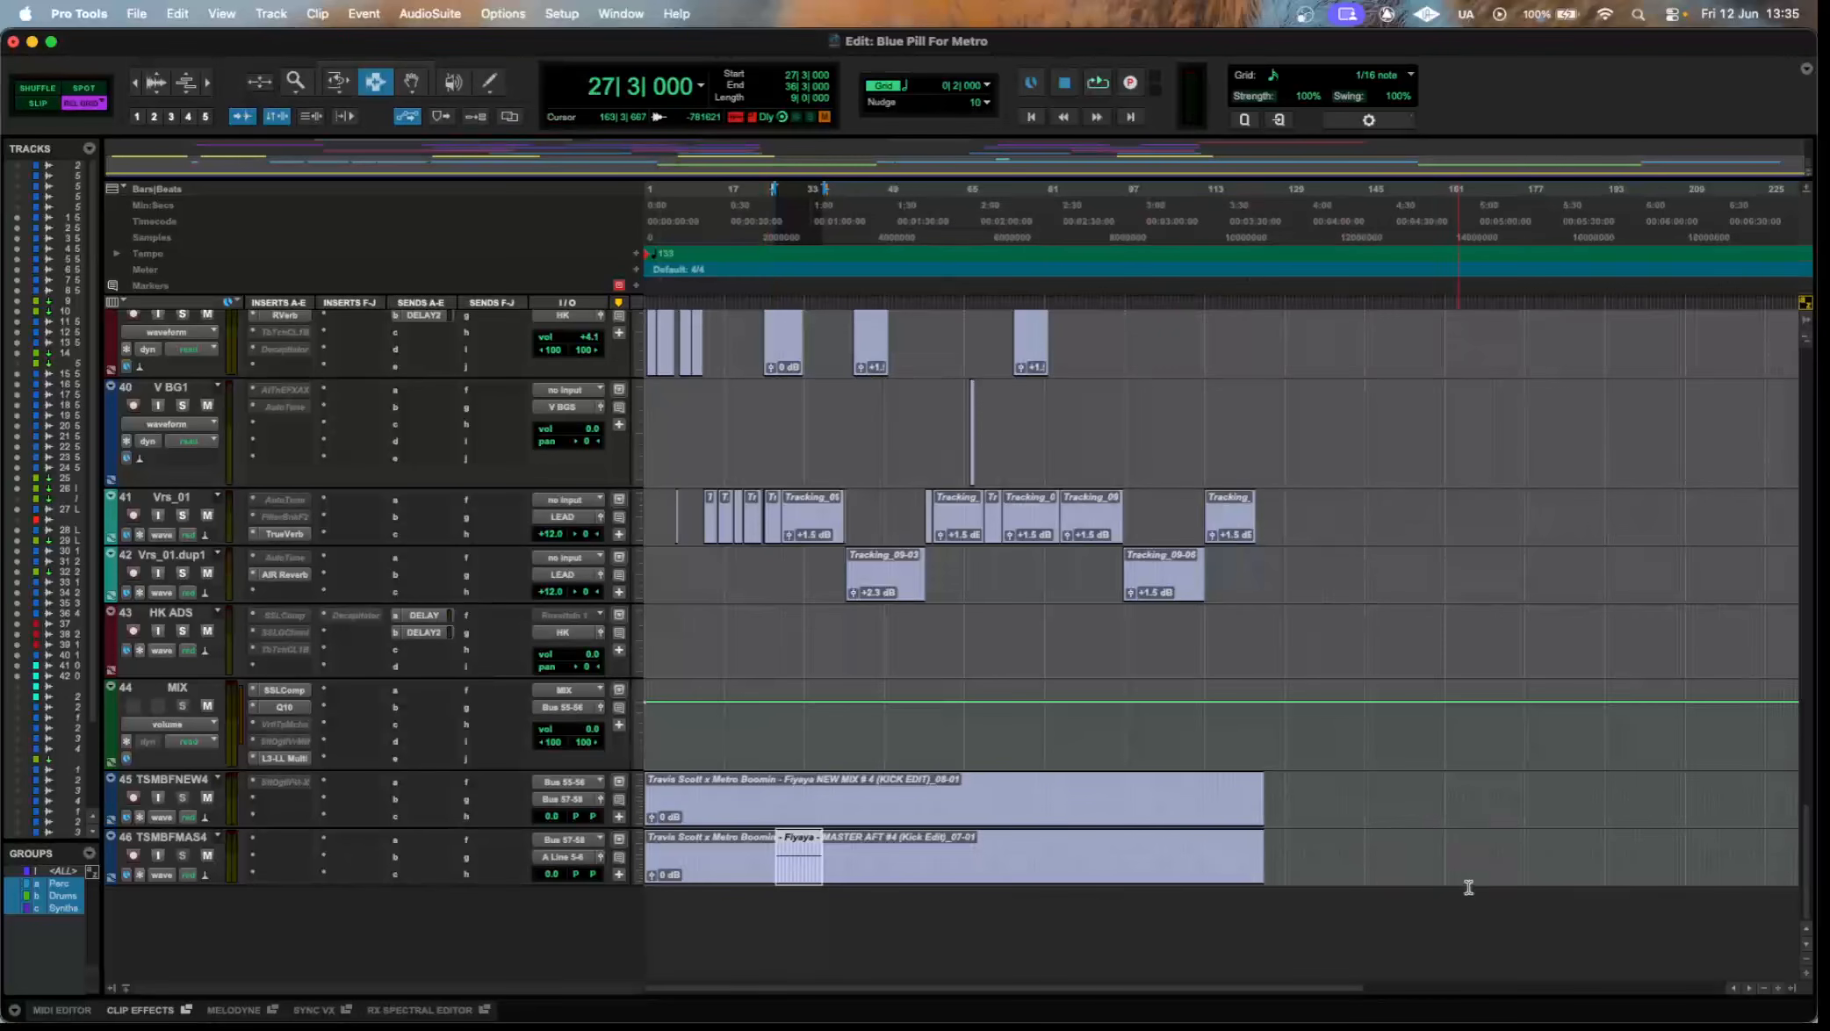
{"action": "left_click", "coordinate": [1407, 843]}
Inspect the SSLComp bus compressor and the Q10 equalizer settings on the MIX track.
{"action": "scroll", "coordinate": [829, 613], "scroll_direction": "up", "scroll_amount": 5}
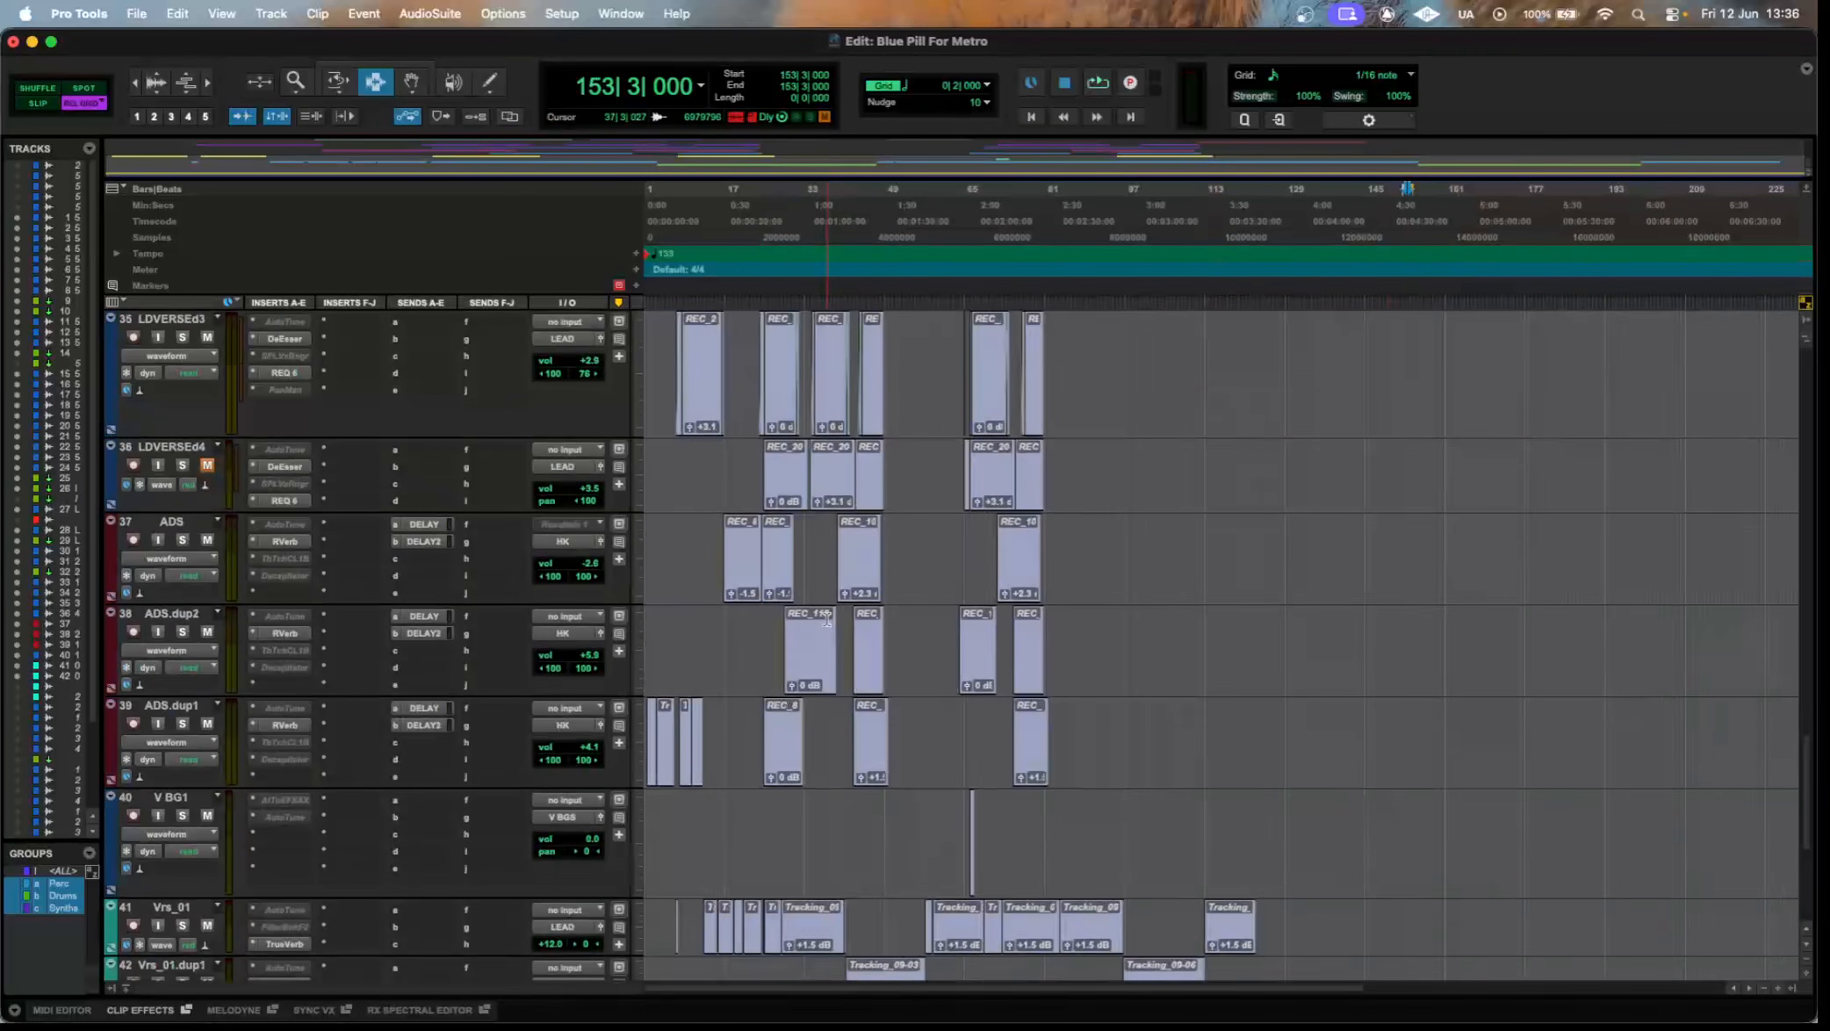
{"action": "scroll", "coordinate": [806, 597], "scroll_direction": "down", "scroll_amount": 5}
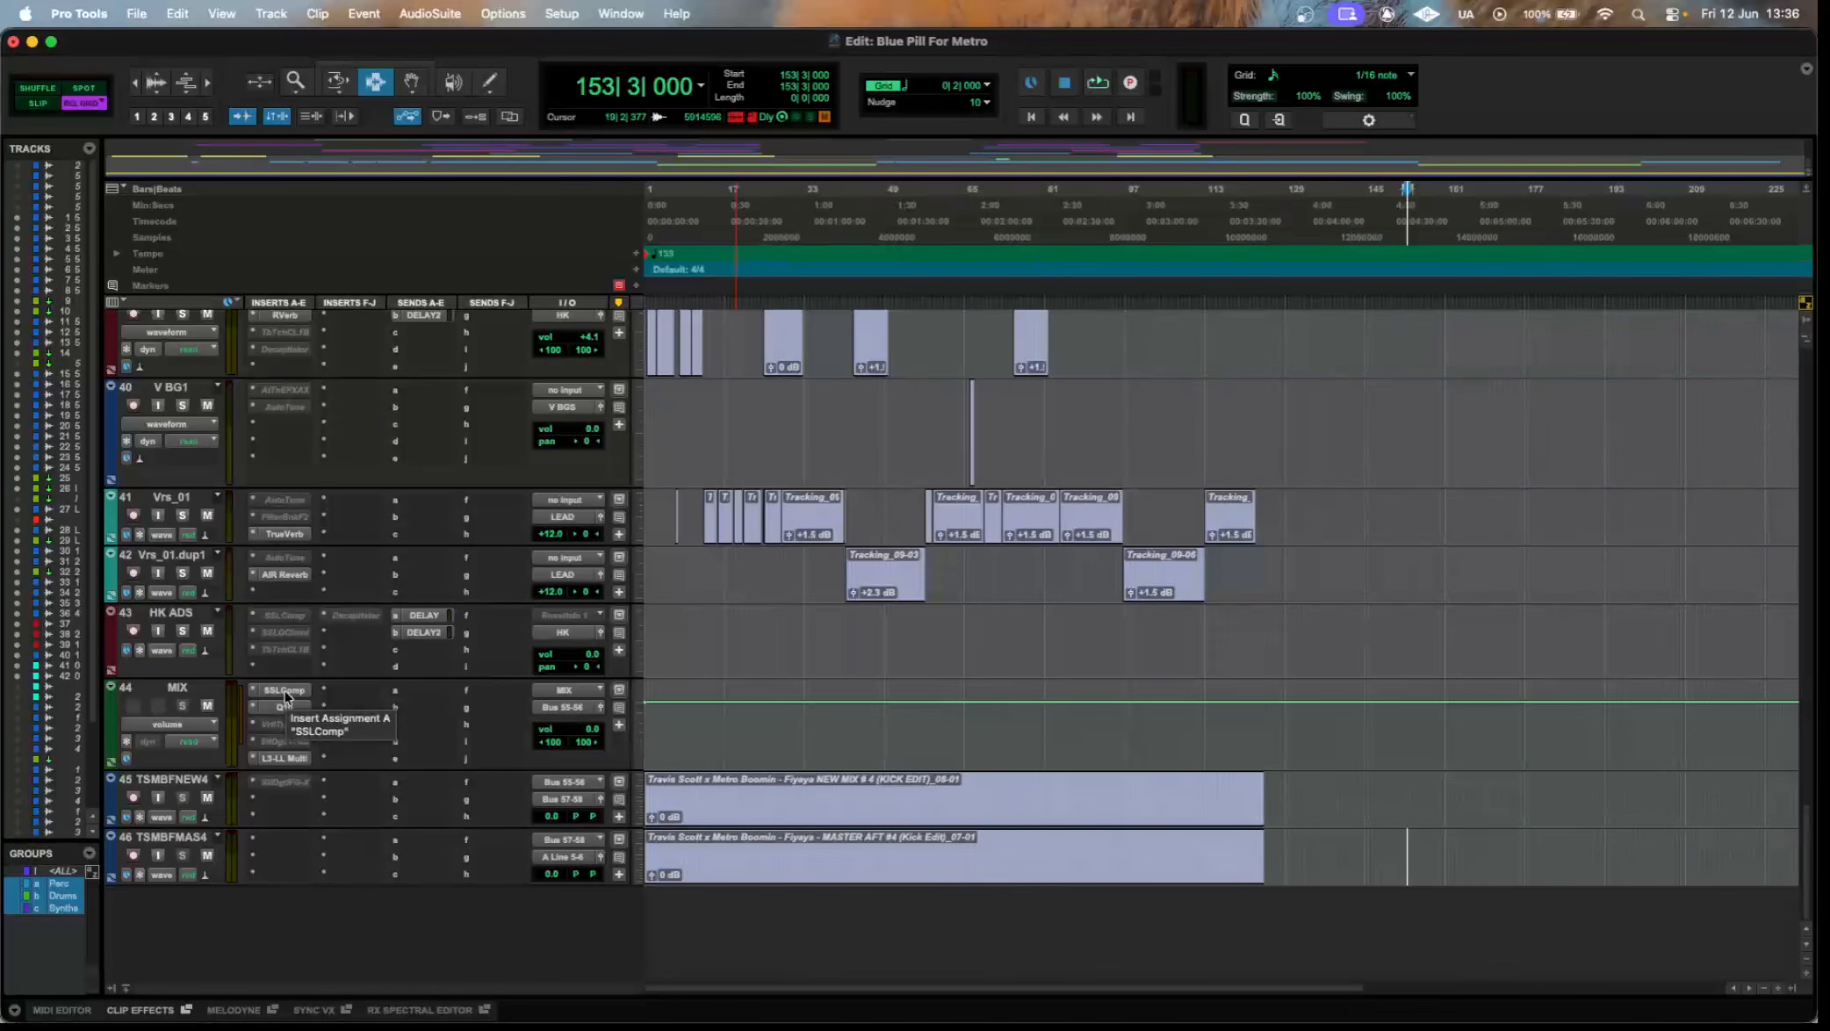
{"action": "left_click", "coordinate": [285, 692]}
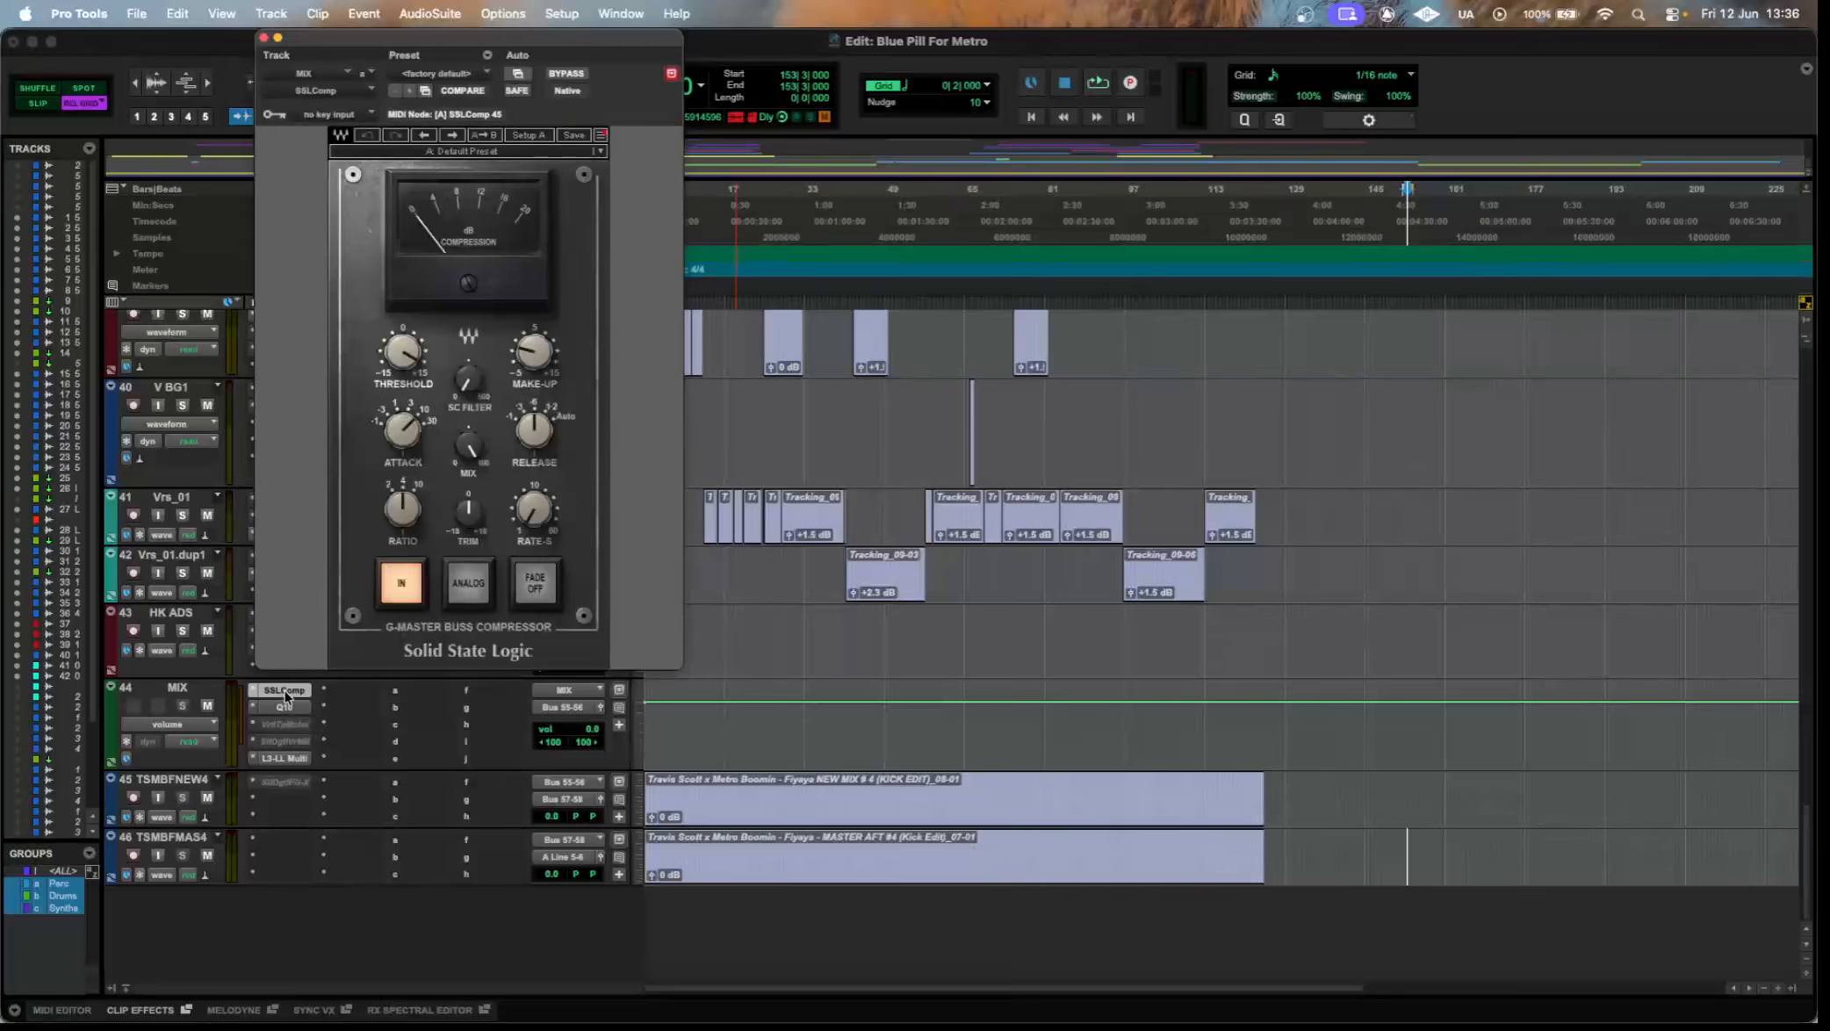
{"action": "left_click_drag", "start_coordinate": [610, 46], "coordinate": [960, 62]}
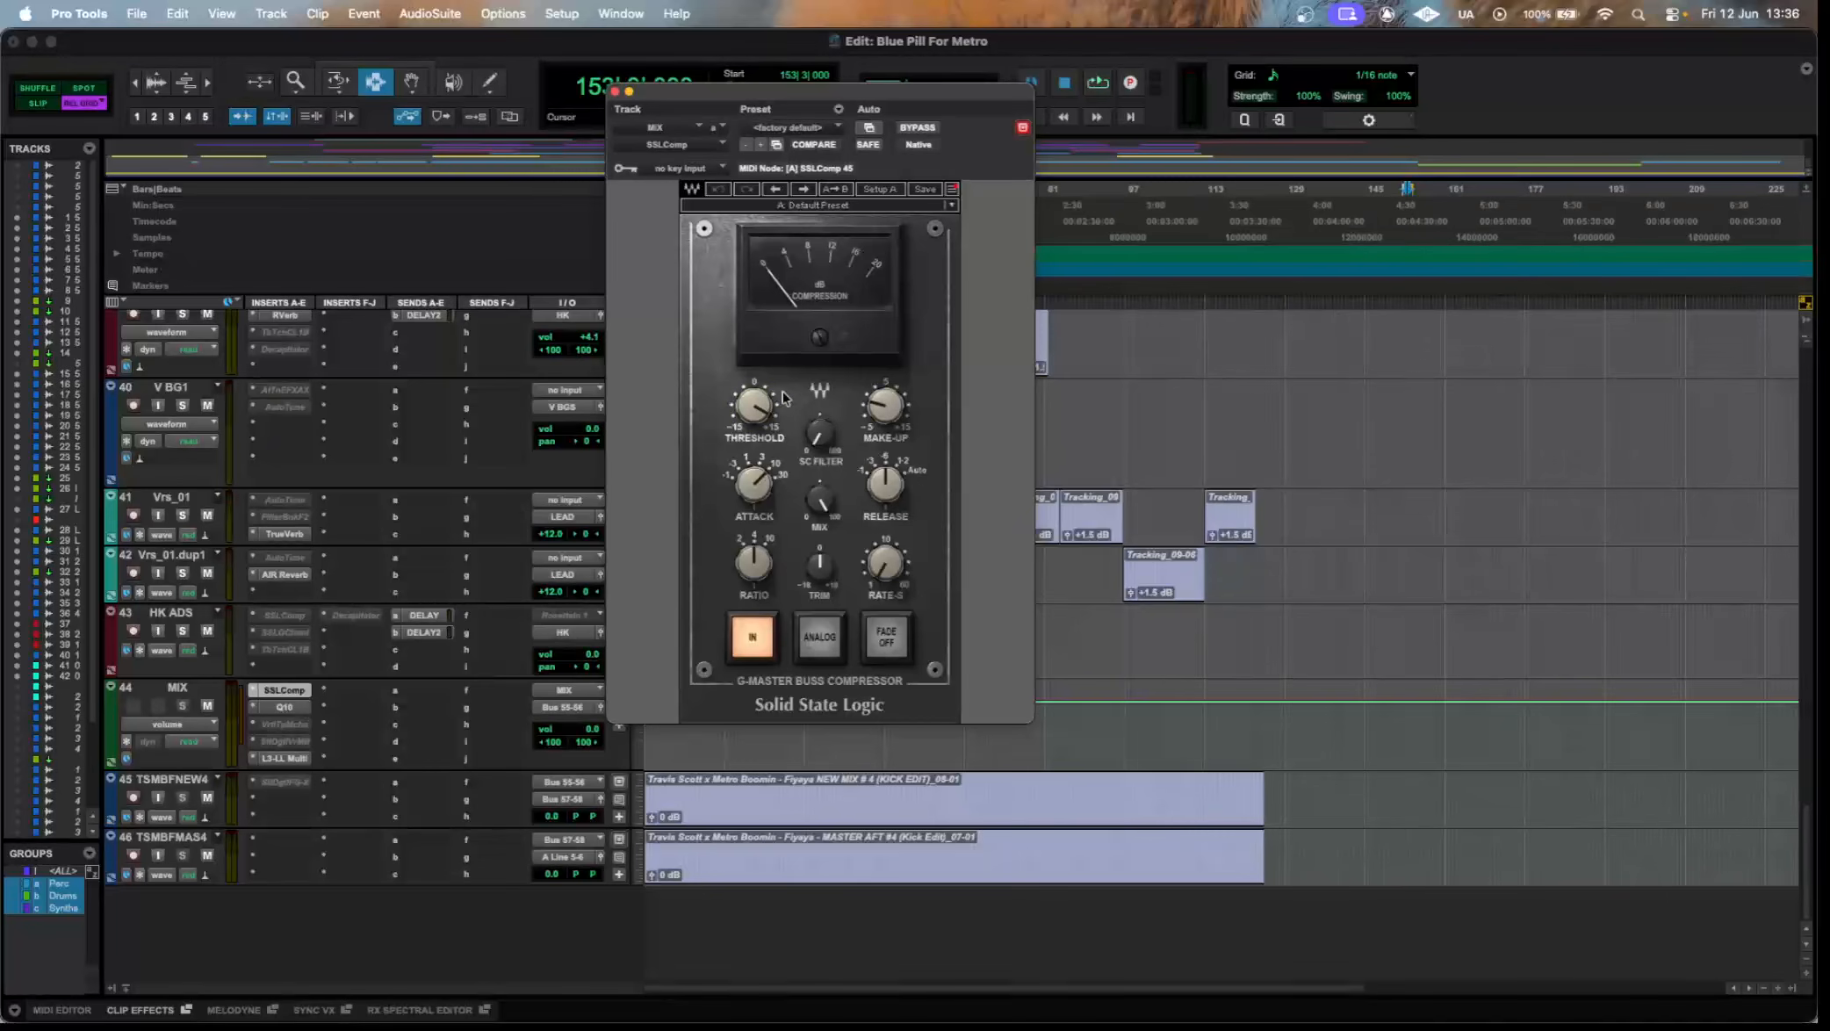
{"action": "left_click", "coordinate": [275, 708]}
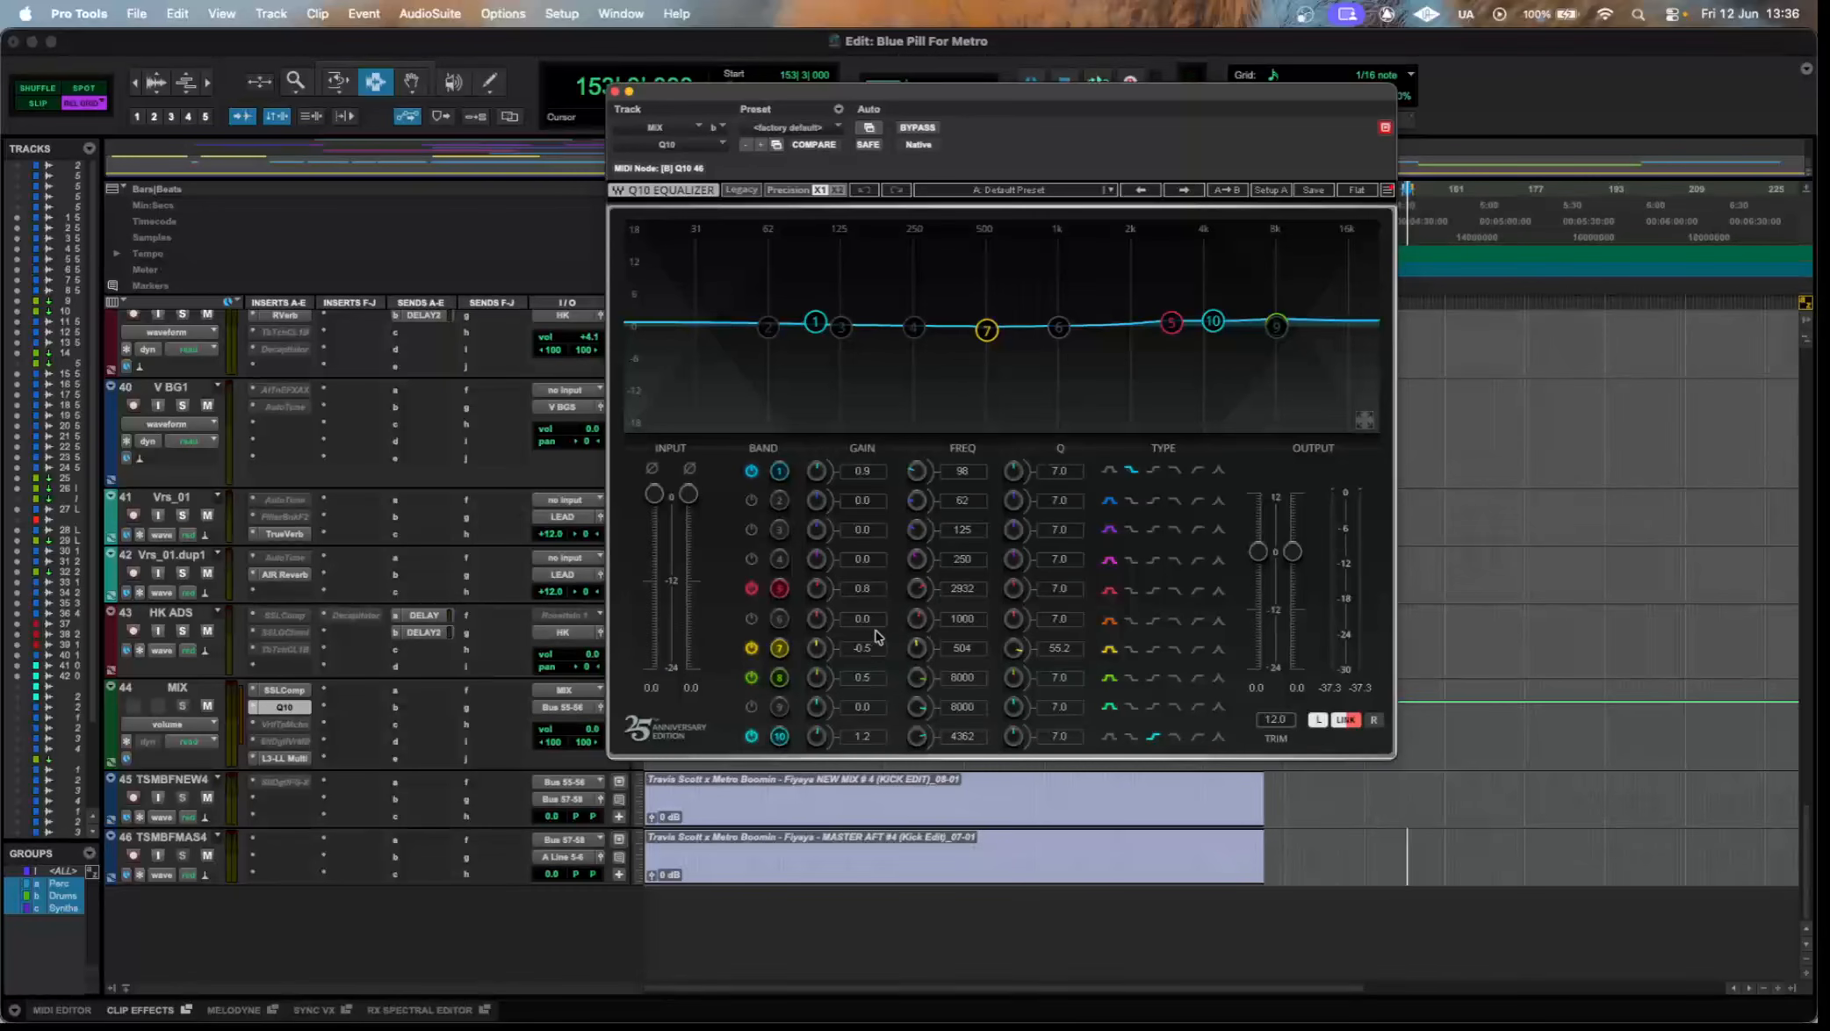
Try to activate the inactive Virtual Tape Machines insert and the inactive insert below it on the MIX track, and close the plugin window.
{"action": "left_click", "coordinate": [287, 725]}
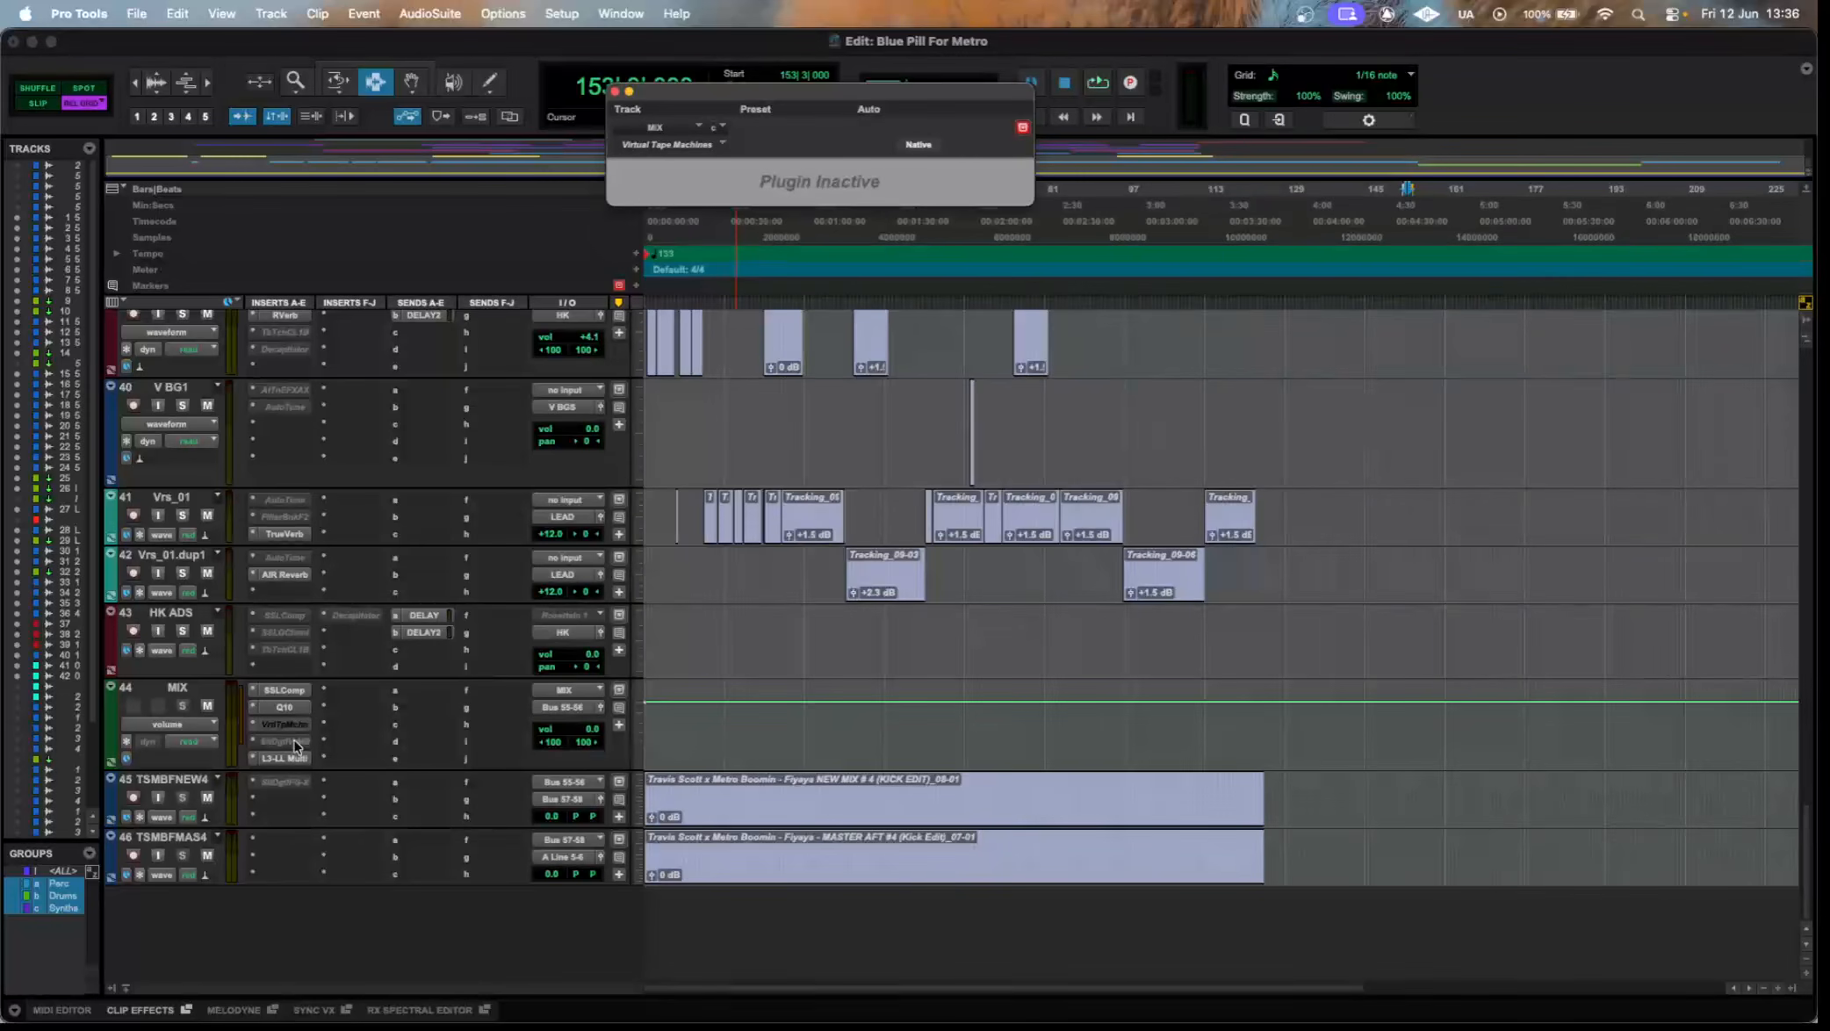
{"action": "left_click", "coordinate": [296, 743]}
{"action": "left_click", "coordinate": [294, 727]}
{"action": "left_click", "coordinate": [296, 744]}
{"action": "left_click", "coordinate": [293, 726]}
{"action": "right_click", "coordinate": [294, 728]}
{"action": "left_click", "coordinate": [307, 730]}
{"action": "left_click", "coordinate": [1021, 441]}
{"action": "right_click", "coordinate": [291, 738]}
{"action": "left_click", "coordinate": [304, 757]}
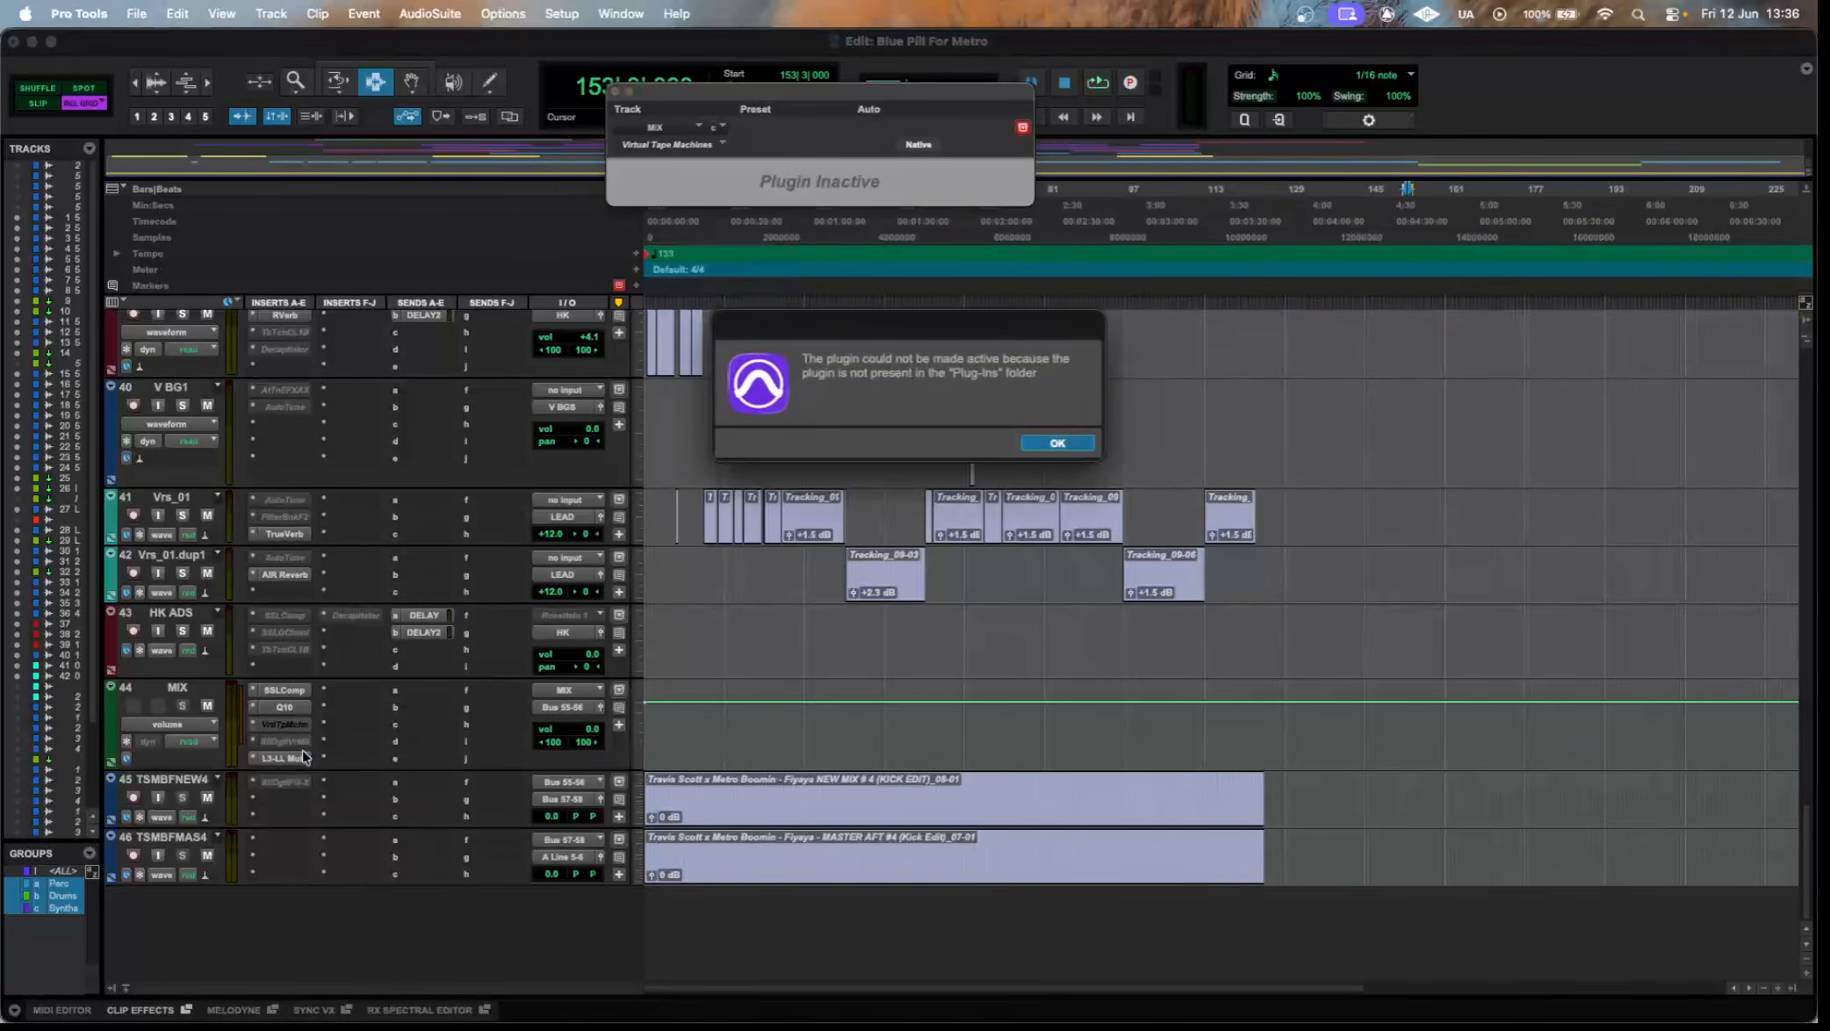
{"action": "left_click", "coordinate": [1077, 442]}
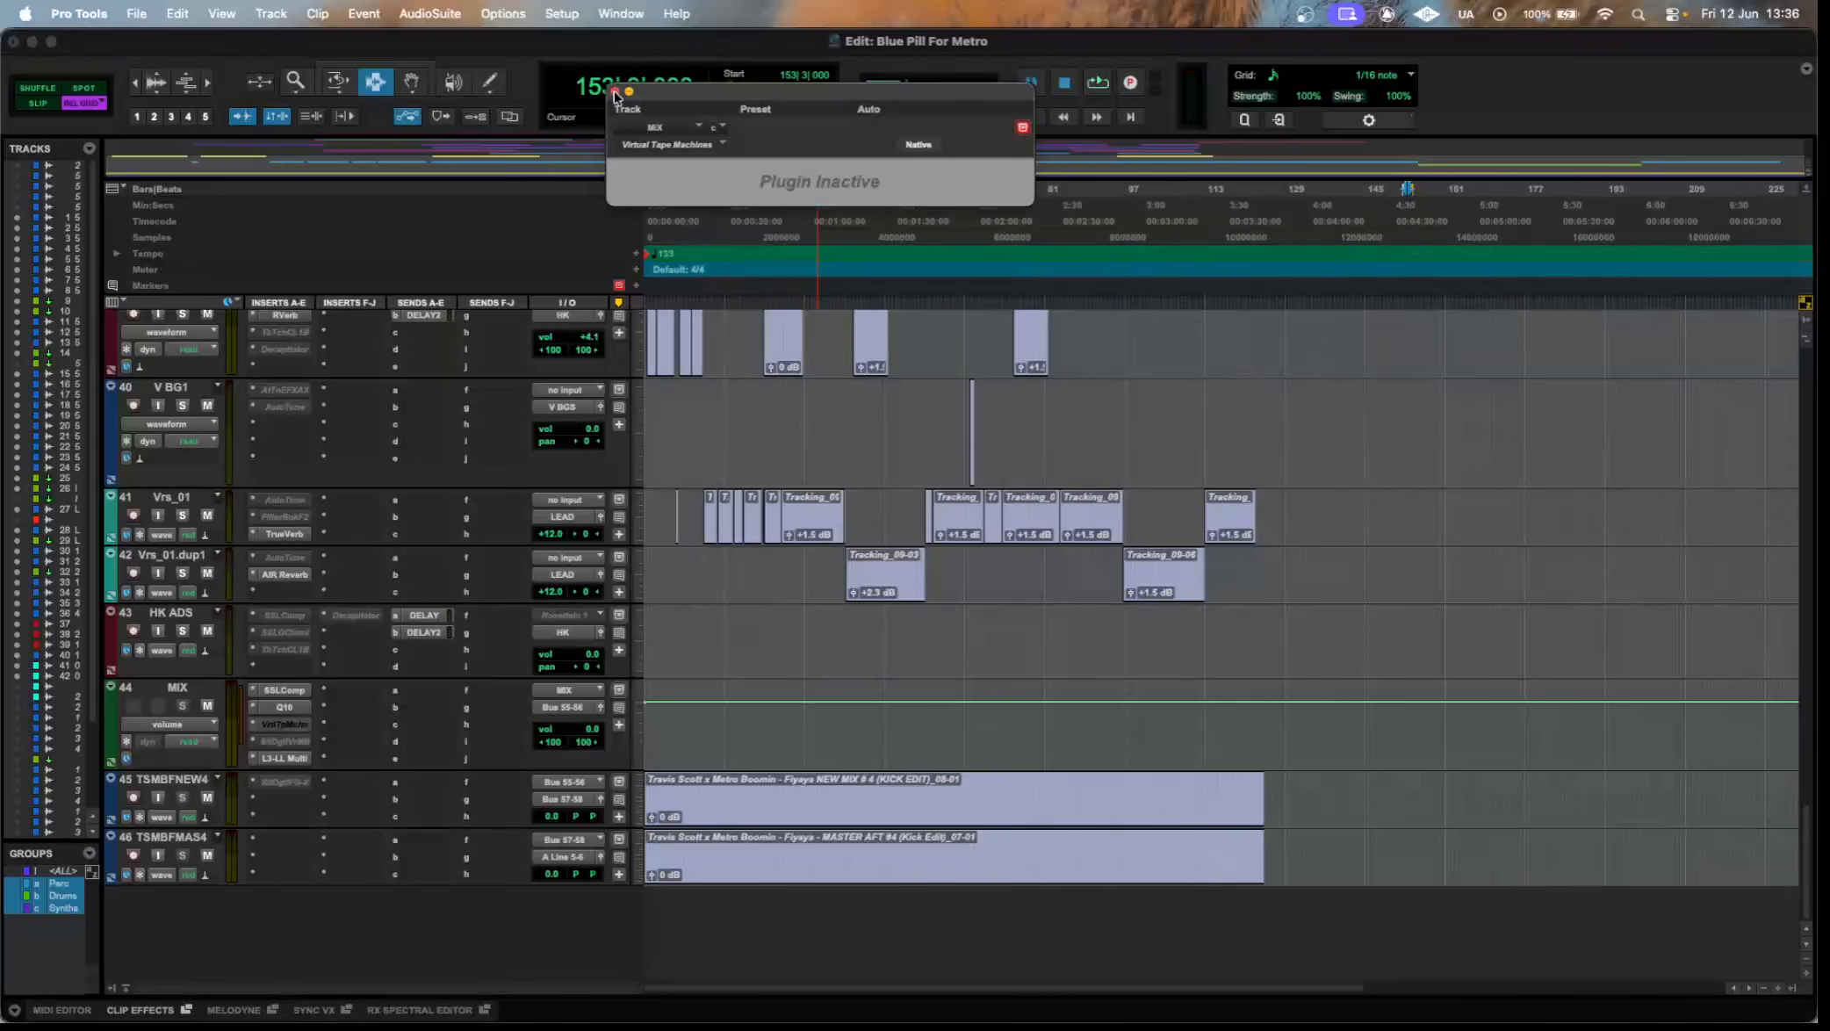
{"action": "left_click", "coordinate": [615, 95]}
Open the L3-LL Multimaximizer on the MIX track.
{"action": "left_click", "coordinate": [284, 758]}
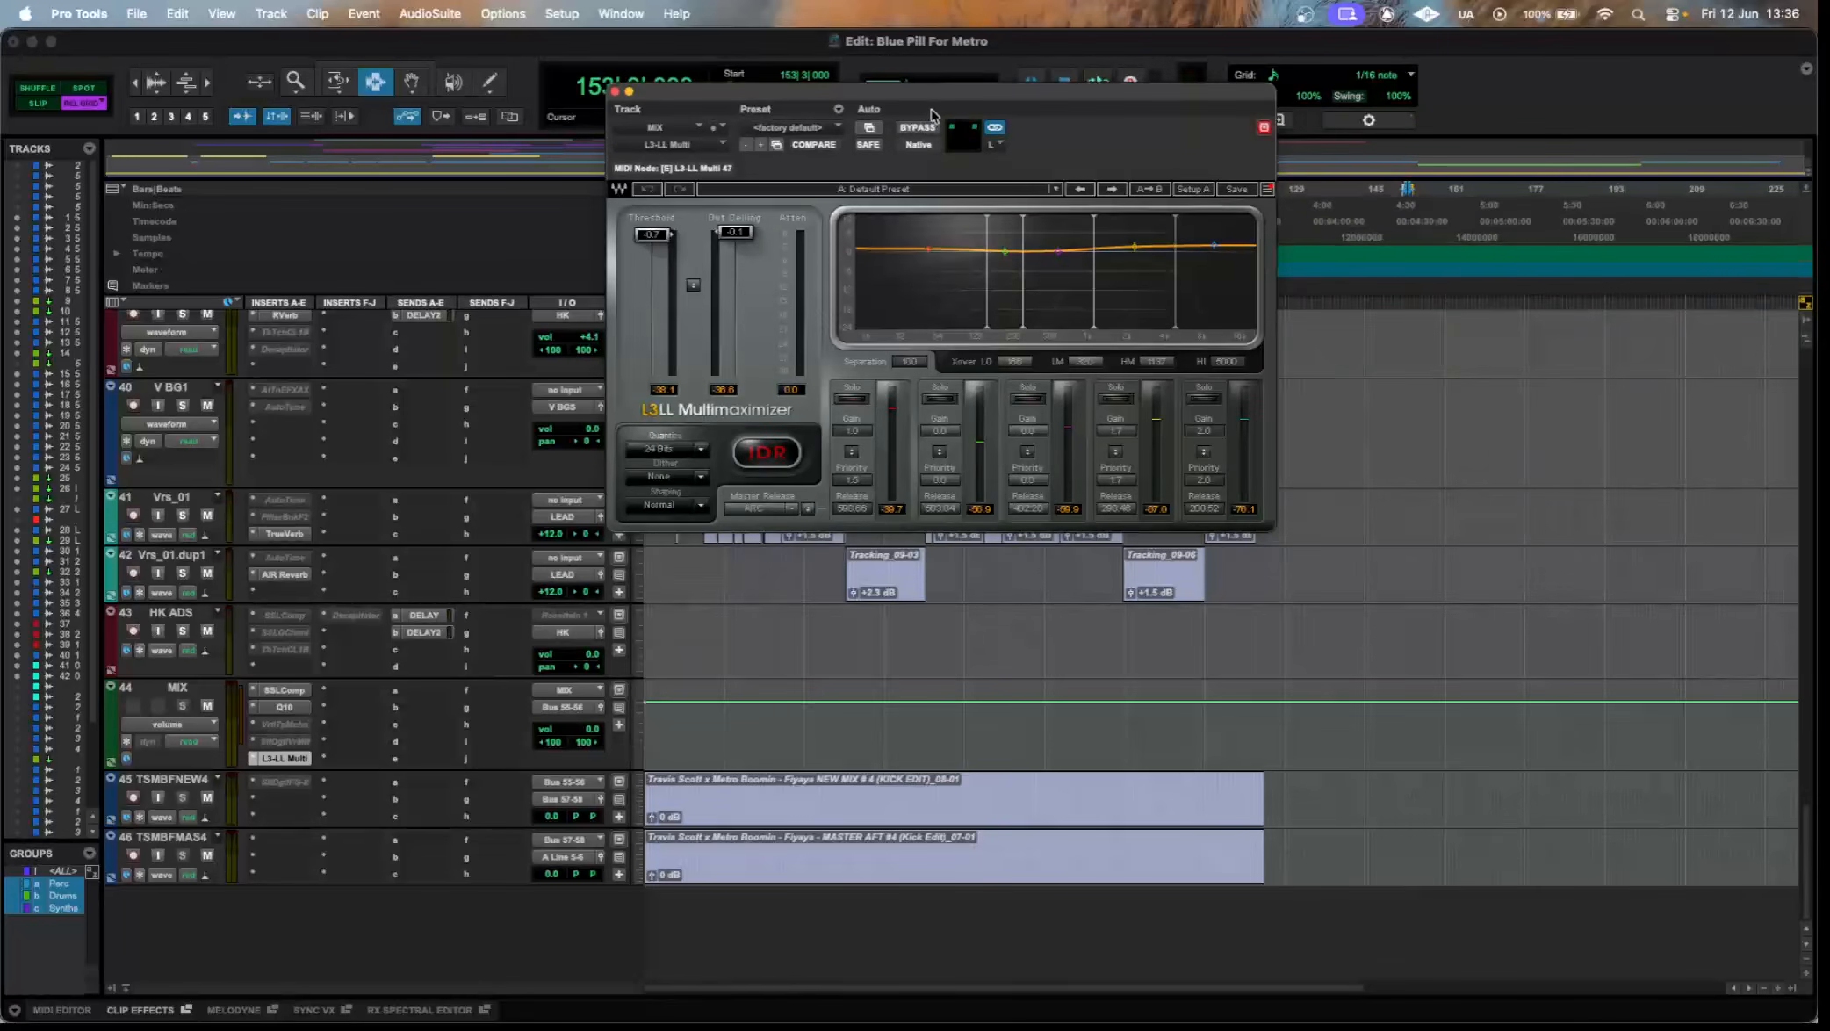
Examine the L3-LL Multimaximizer settings on the MIX track, moving its window clear of the controls, and close the plugin.
{"action": "left_click_drag", "start_coordinate": [947, 101], "coordinate": [850, 279]}
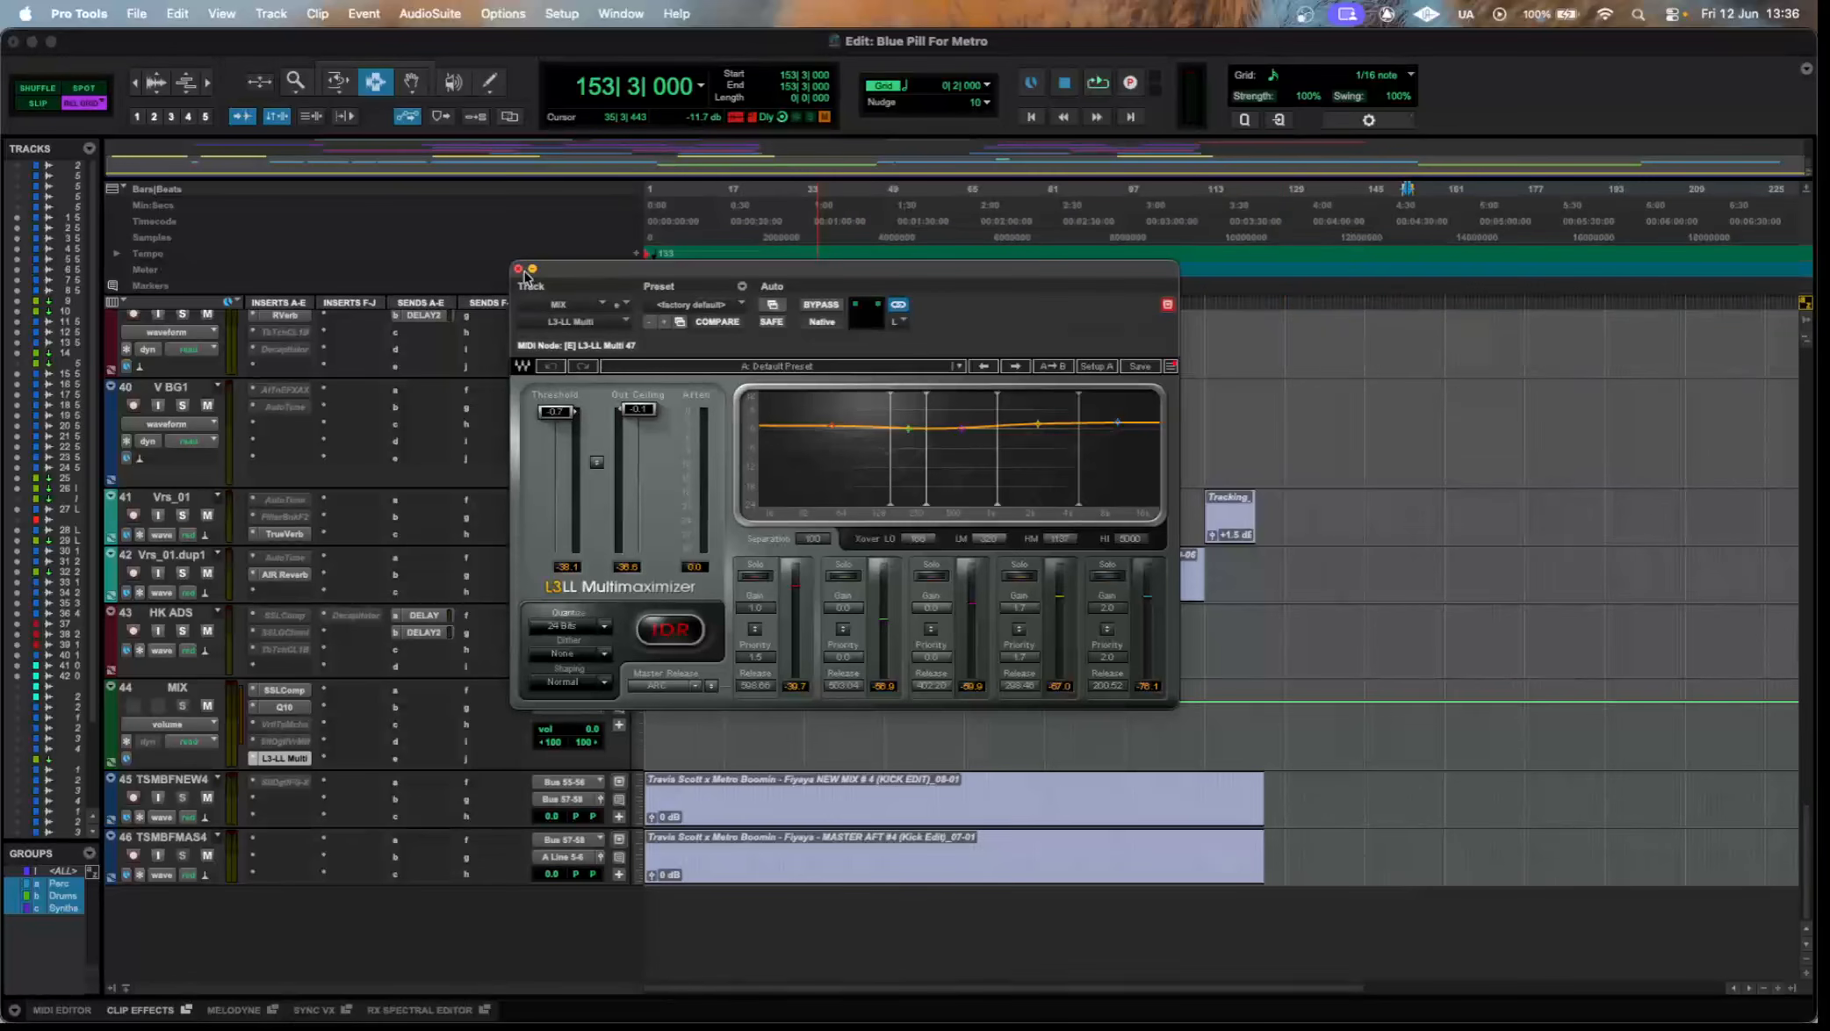
{"action": "mouse_move", "coordinate": [568, 274]}
{"action": "left_mouse_down"}
{"action": "mouse_move", "coordinate": [506, 213]}
{"action": "mouse_move", "coordinate": [540, 275]}
{"action": "left_mouse_up"}
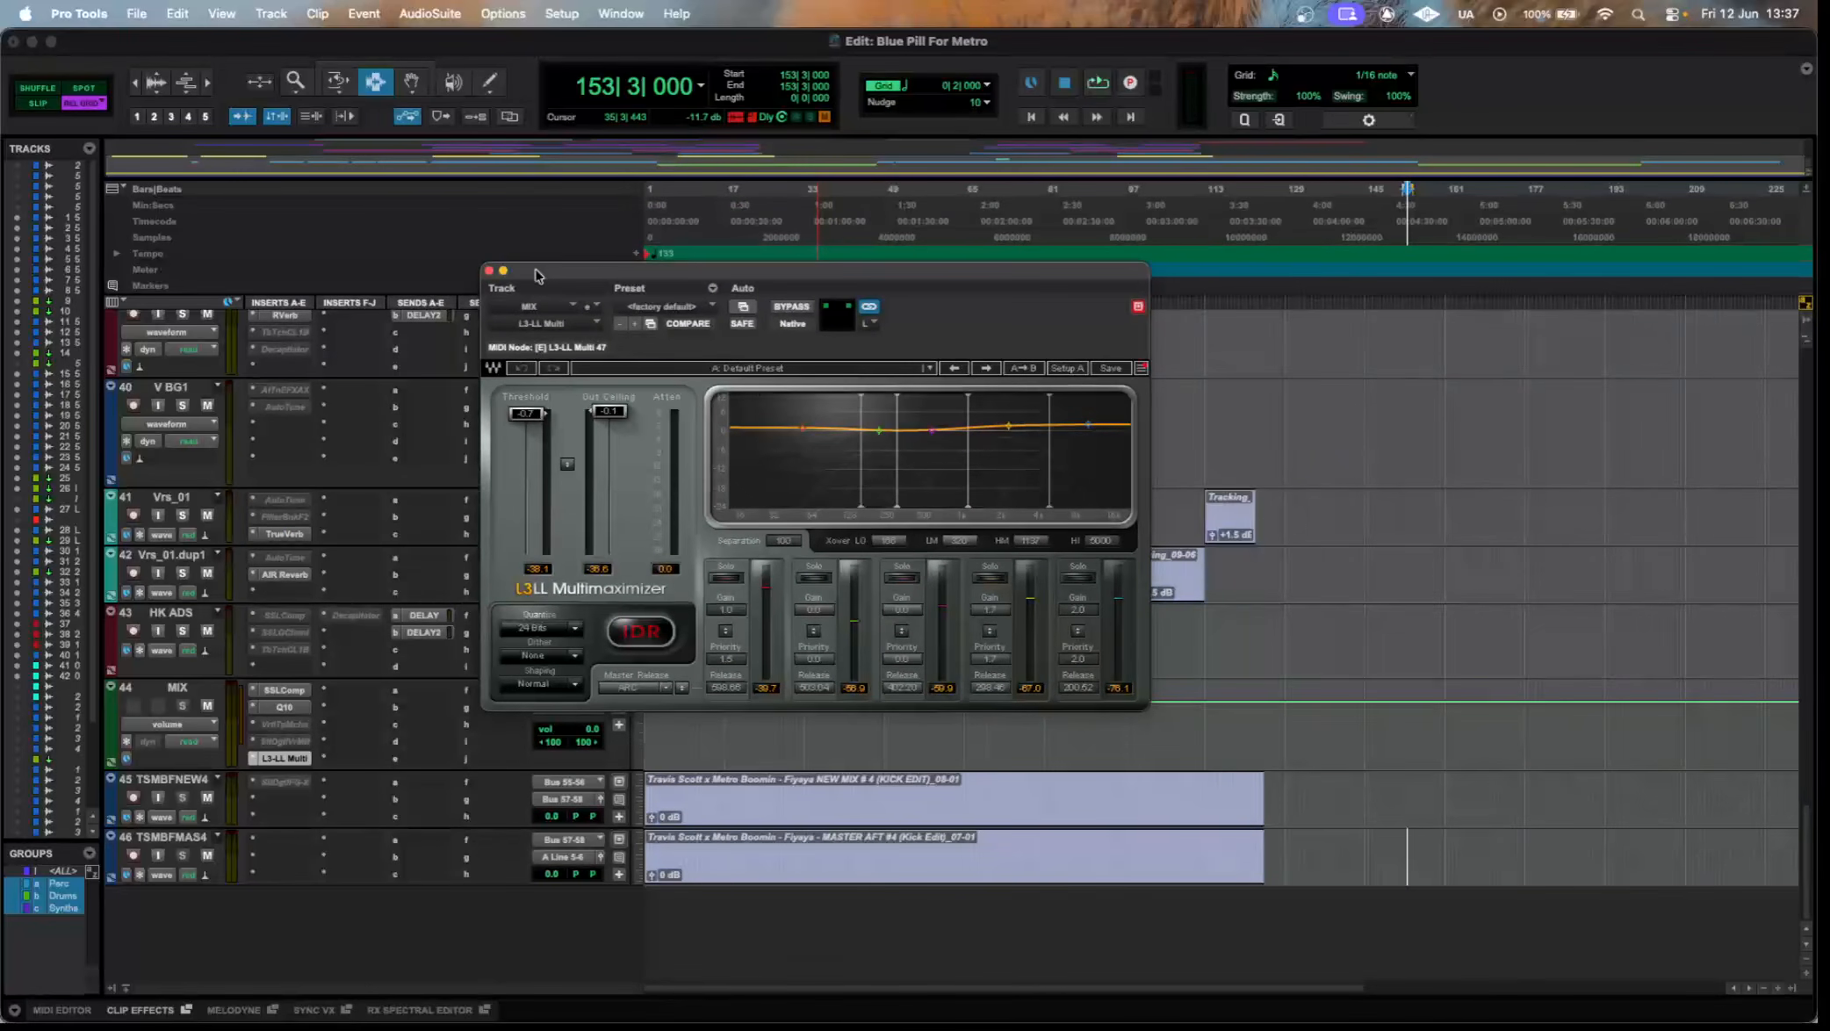
{"action": "left_click", "coordinate": [489, 271]}
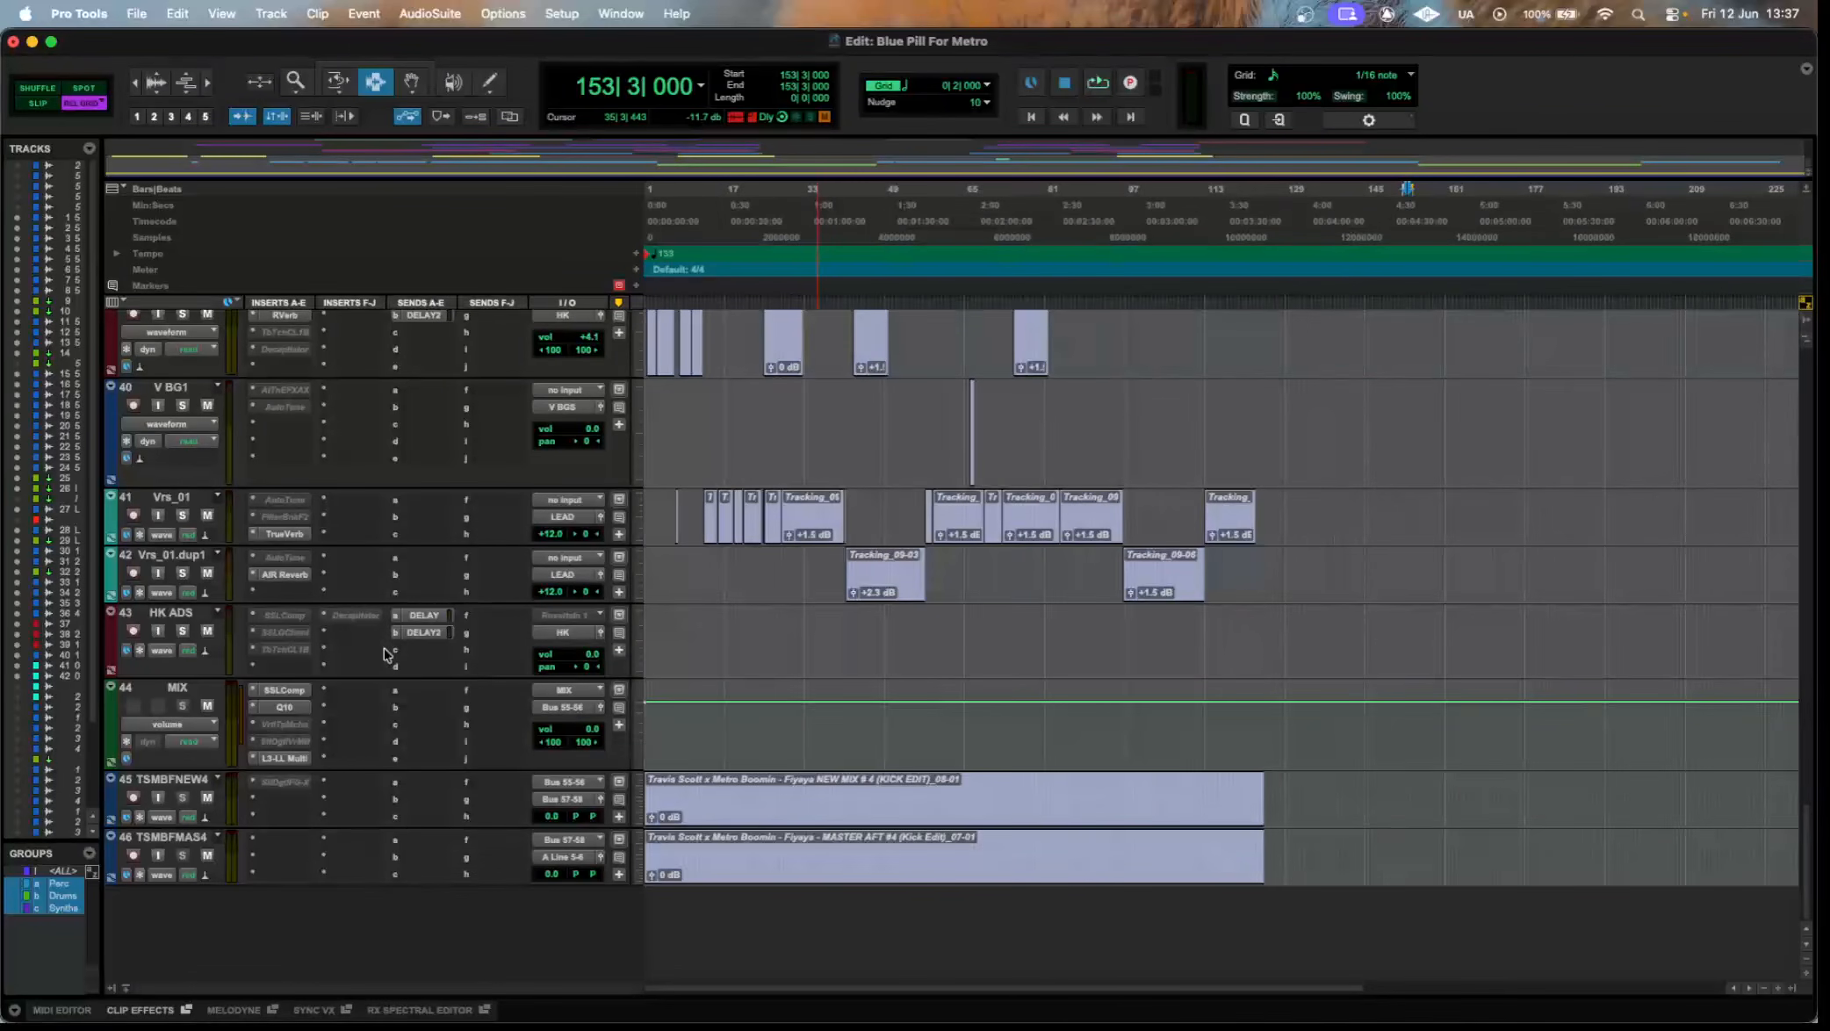
Select the drum and bass clips on tracks 1 to 7 from bar 1 to bar 159.
{"action": "scroll", "coordinate": [431, 646], "scroll_direction": "up", "scroll_amount": 15}
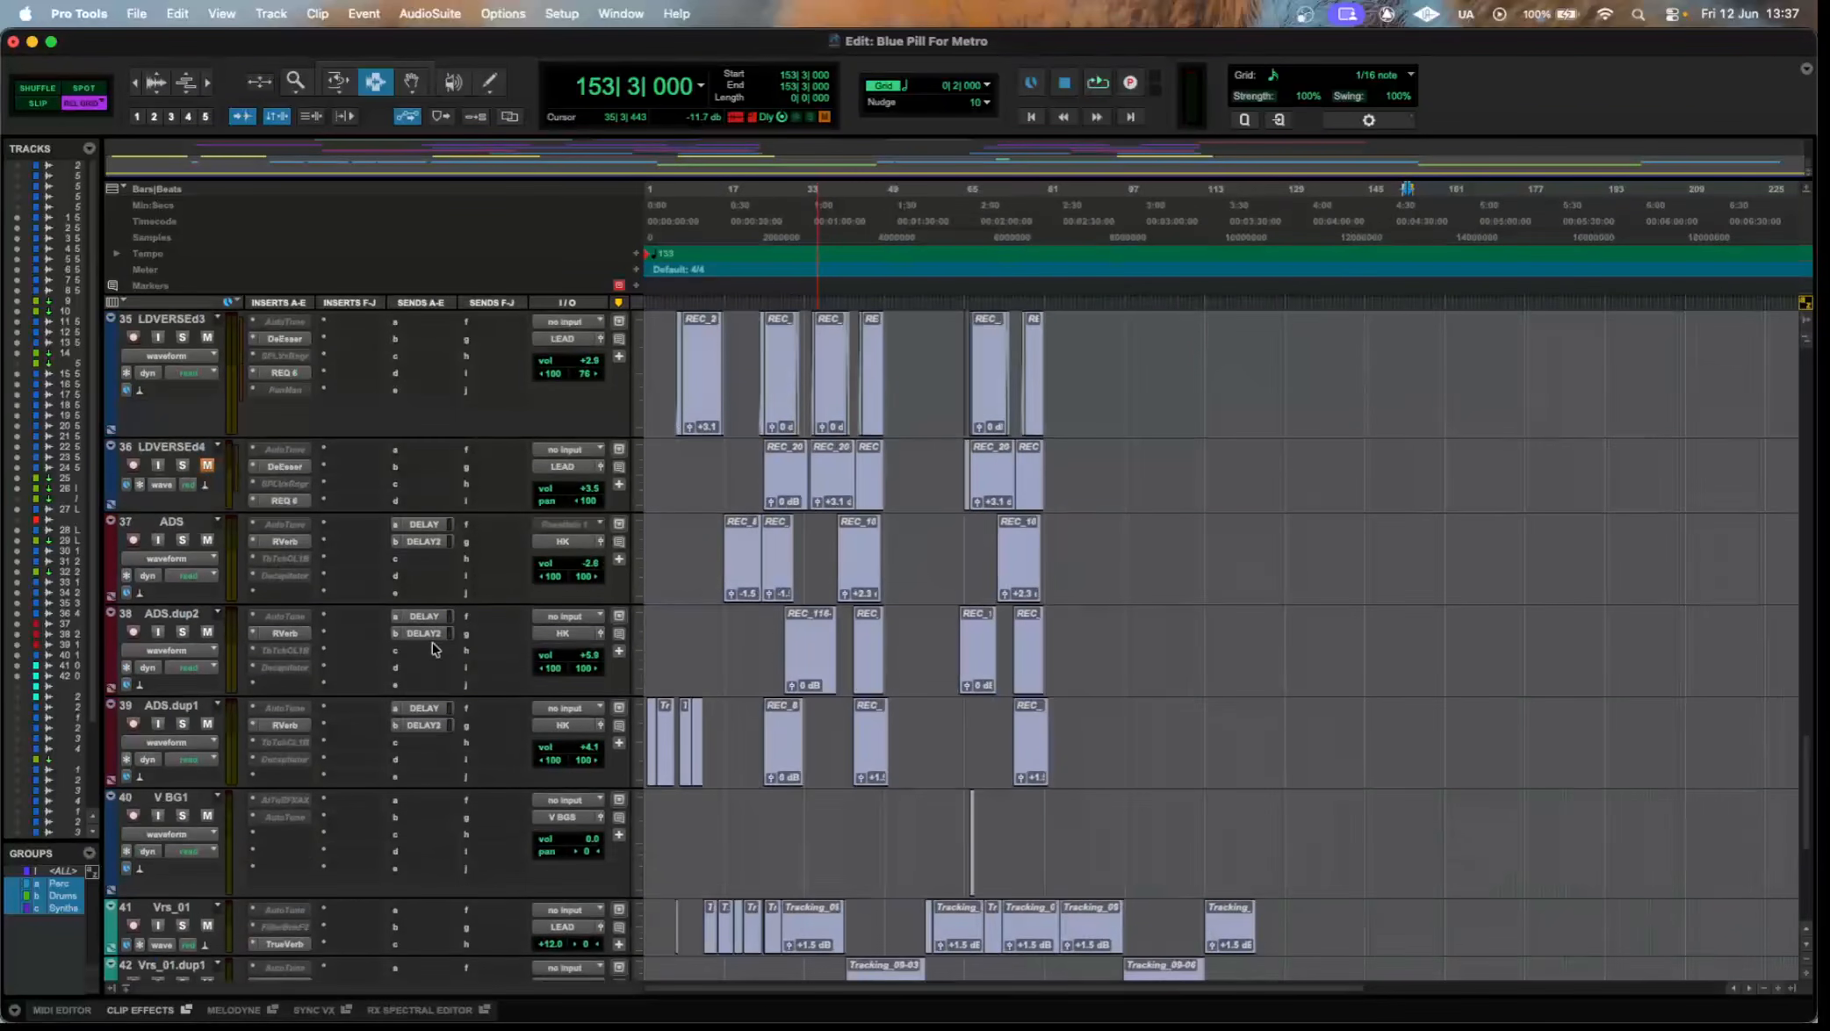
{"action": "scroll", "coordinate": [432, 648], "scroll_direction": "up", "scroll_amount": 15}
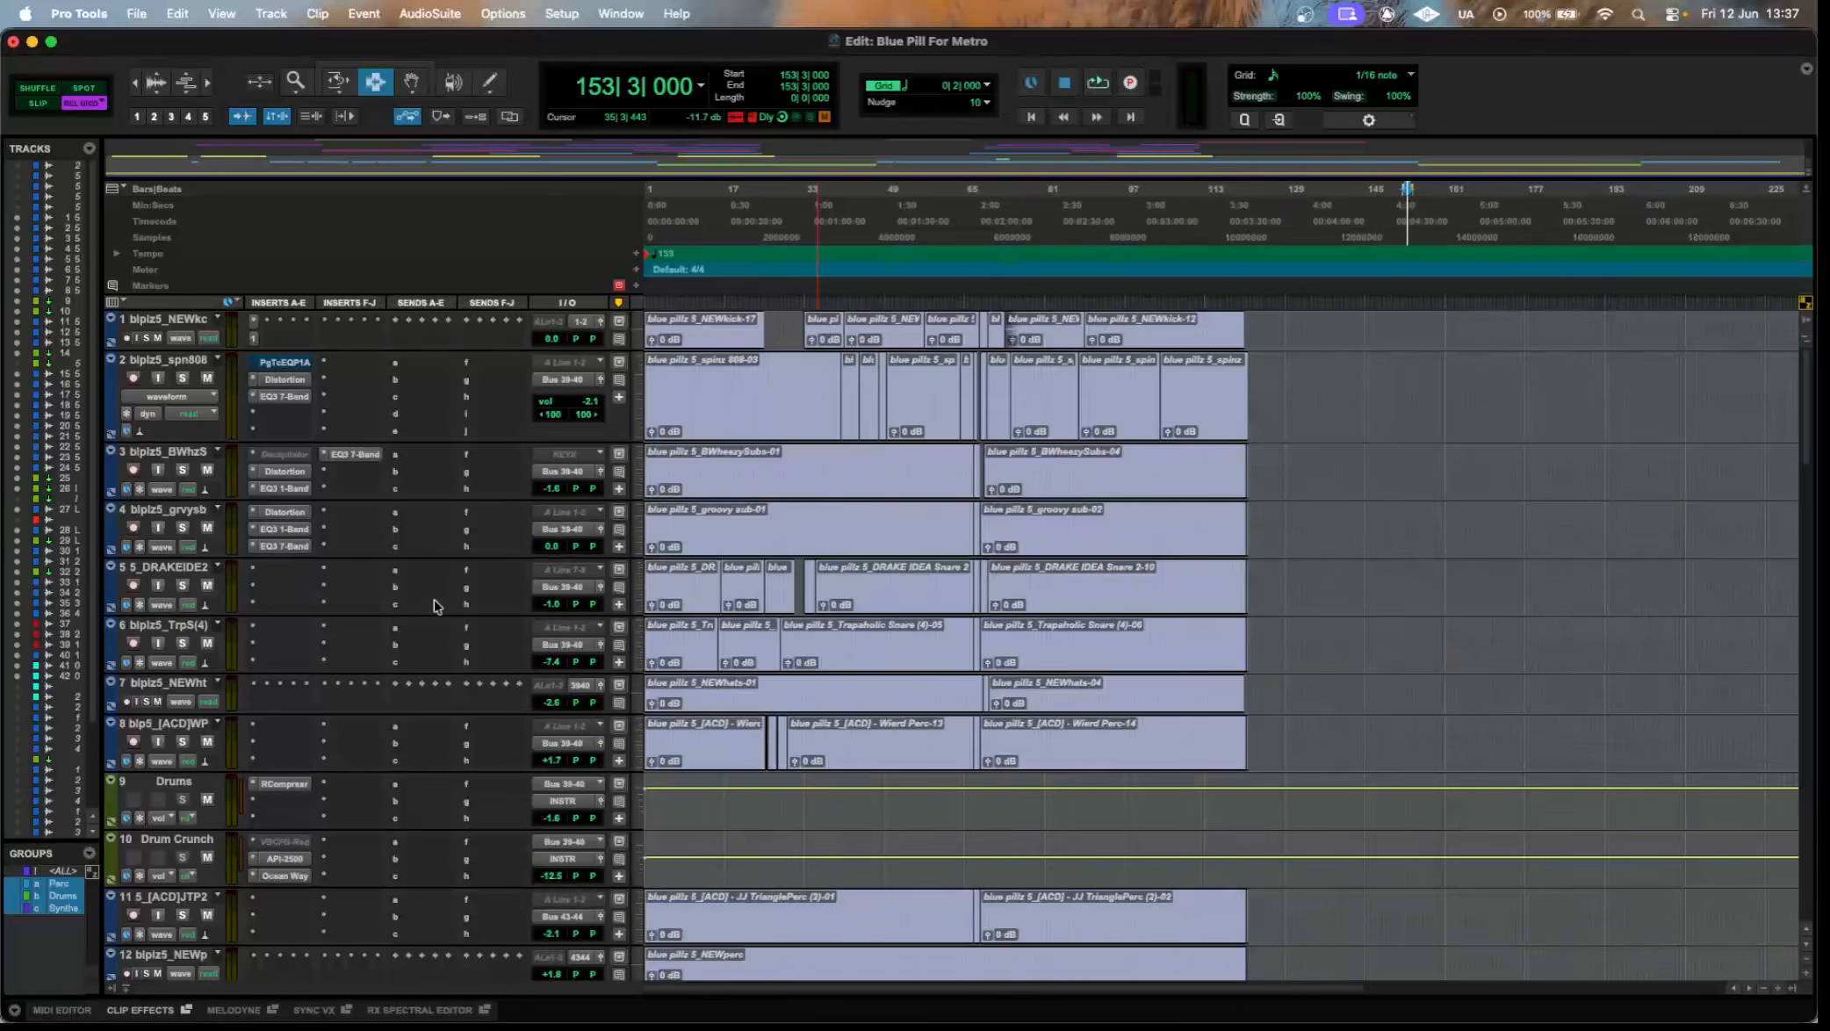
{"action": "left_click_drag", "start_coordinate": [1386, 553], "coordinate": [773, 472]}
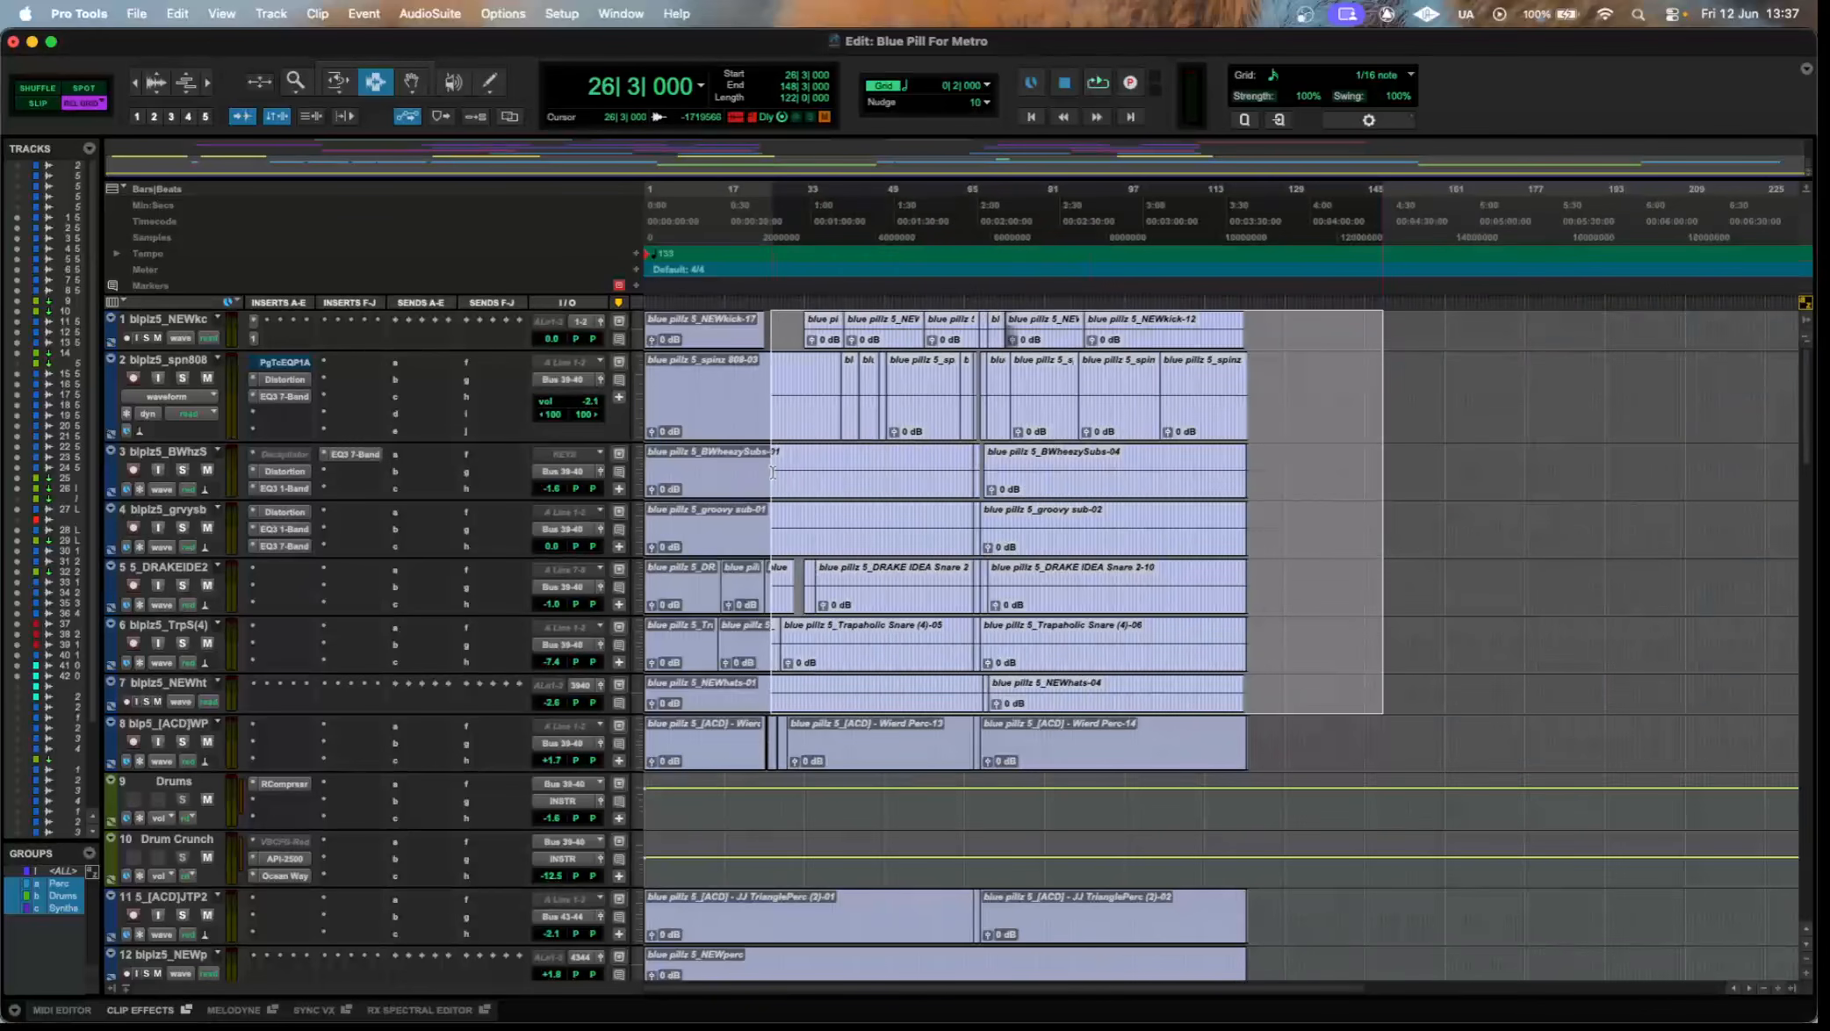
{"action": "left_click_drag", "start_coordinate": [1275, 544], "coordinate": [801, 319]}
{"action": "left_click_drag", "start_coordinate": [1271, 488], "coordinate": [1015, 494]}
{"action": "left_click_drag", "start_coordinate": [1348, 743], "coordinate": [502, 756]}
{"action": "left_click_drag", "start_coordinate": [1435, 707], "coordinate": [570, 309]}
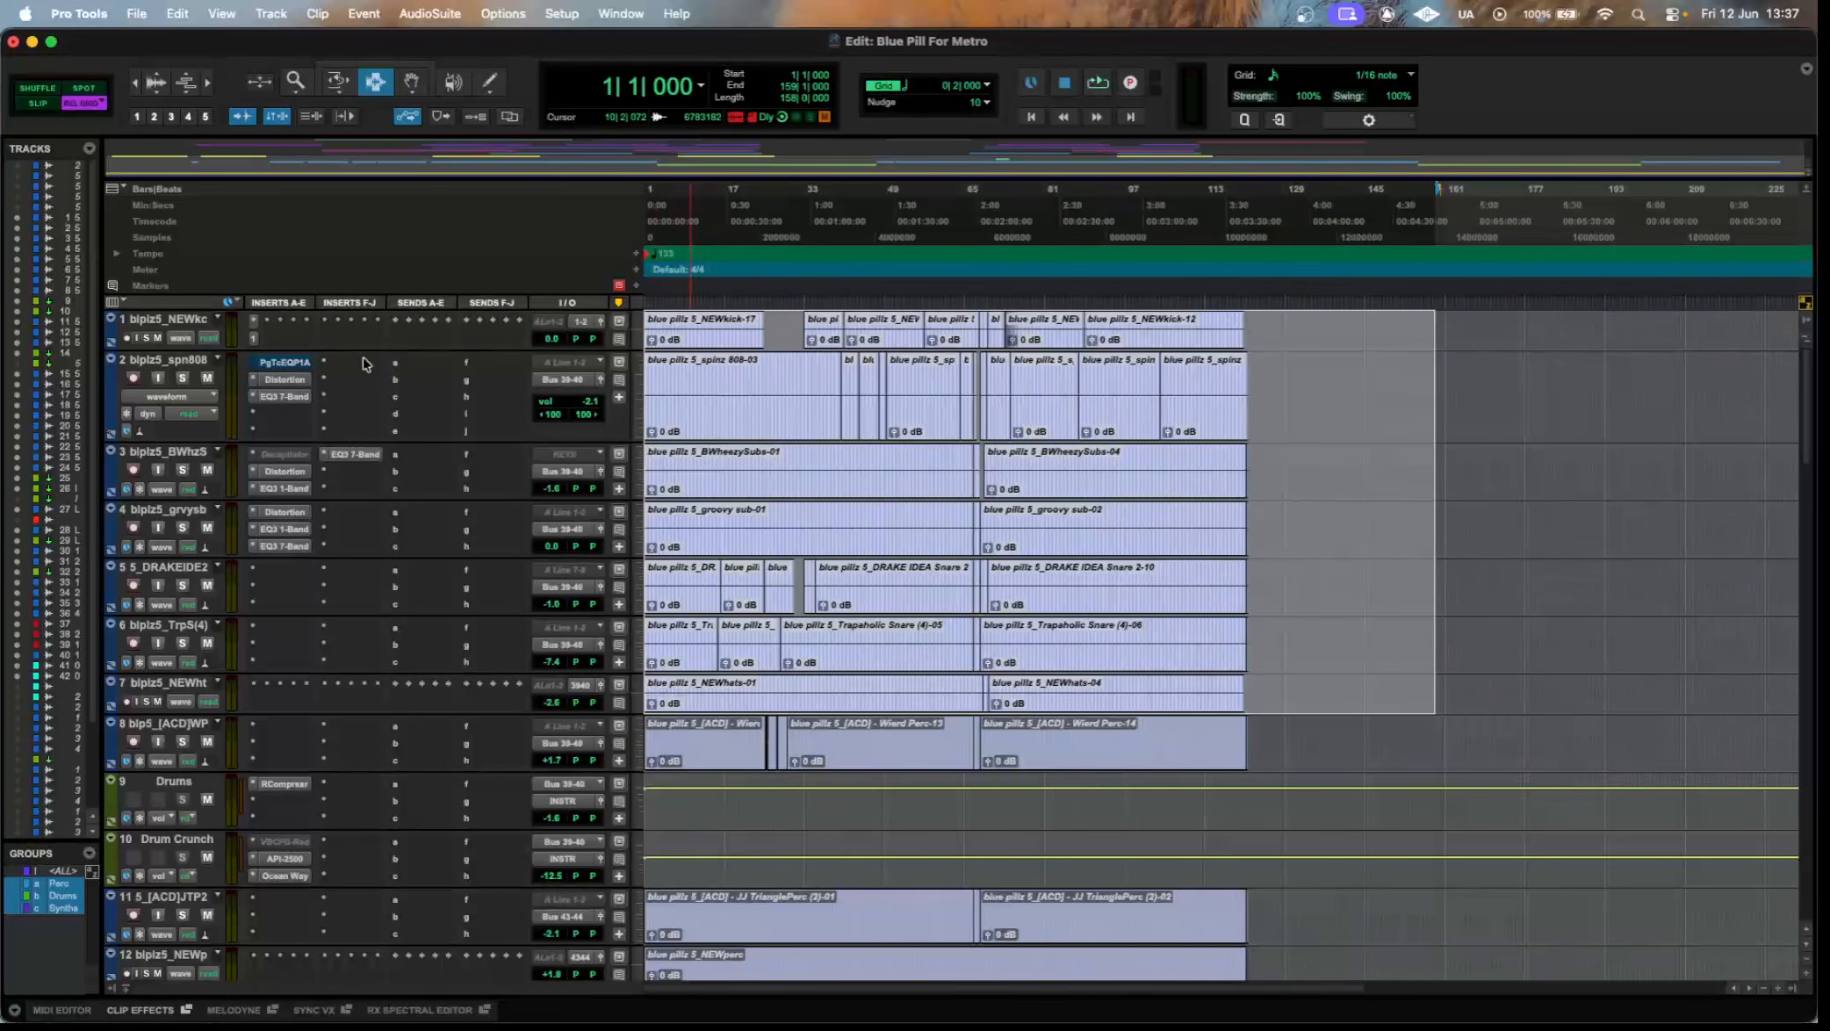
Inspect the PuigTec EQP1A, AIR Distortion and EQ3 7-Band inserts on the spinz 808 track, and close the plugin window.
{"action": "left_click", "coordinate": [293, 367]}
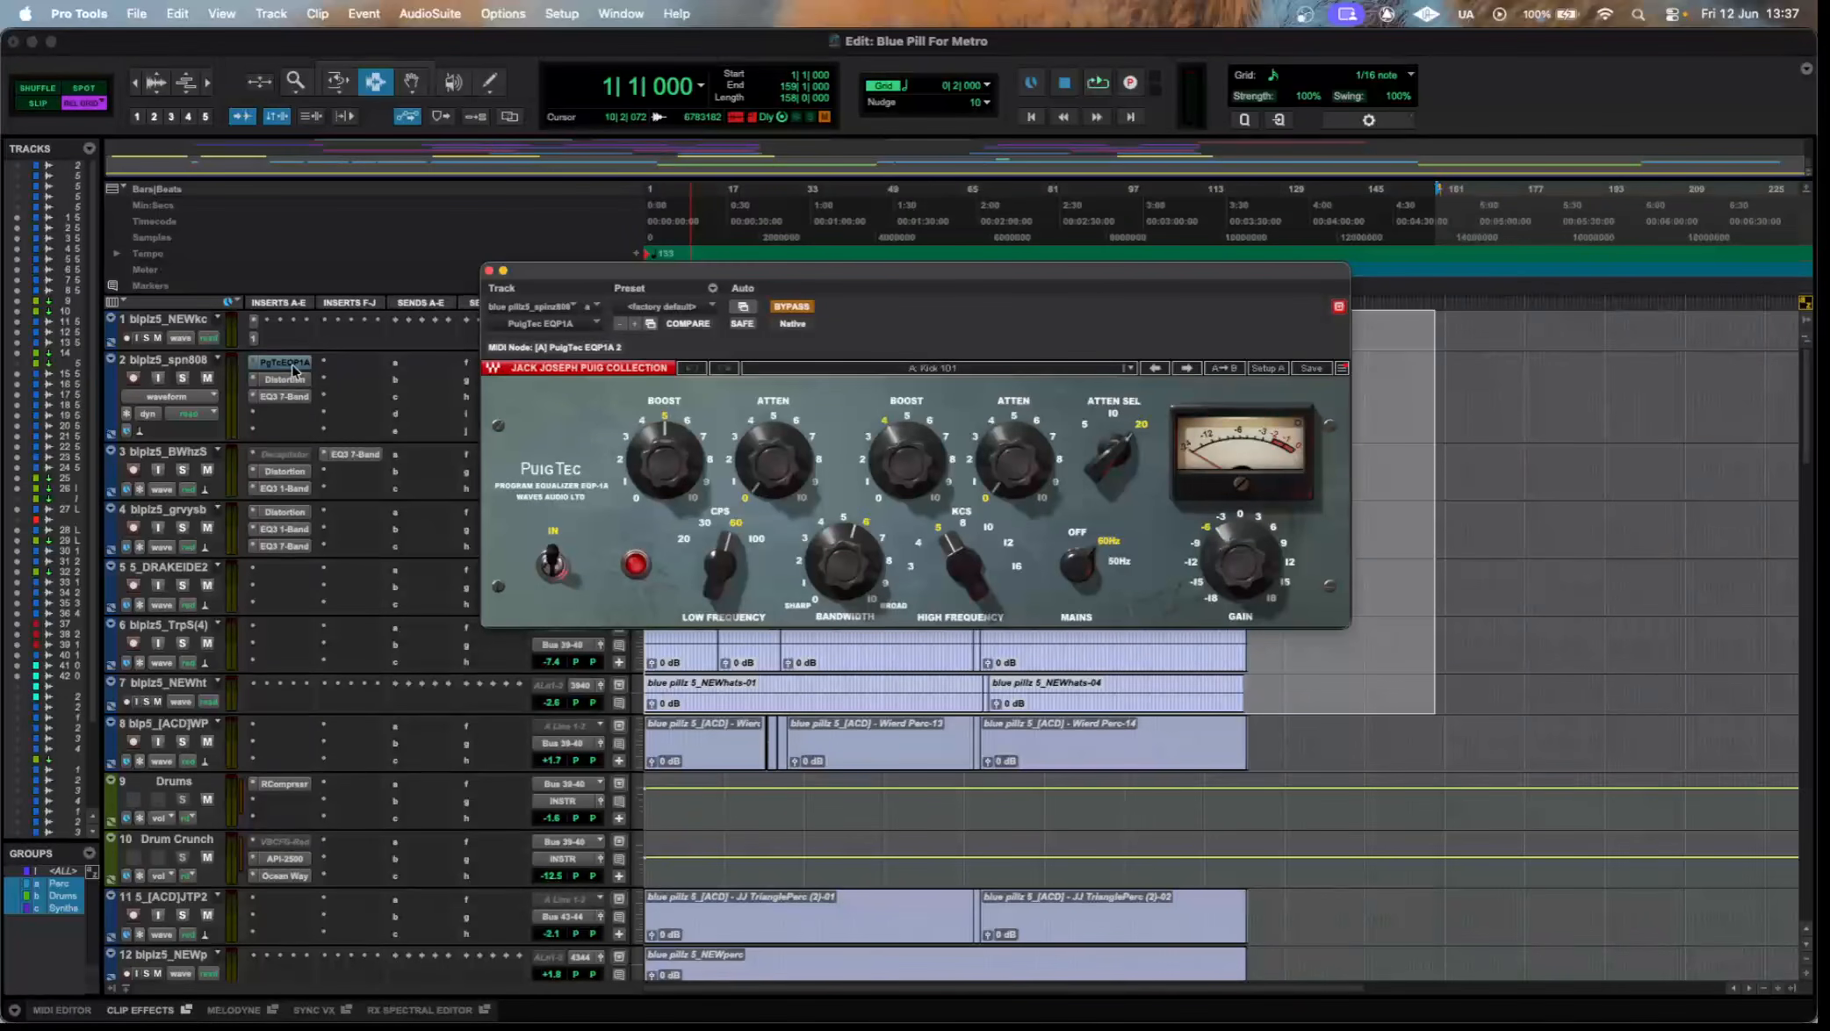
{"action": "left_click", "coordinate": [284, 380]}
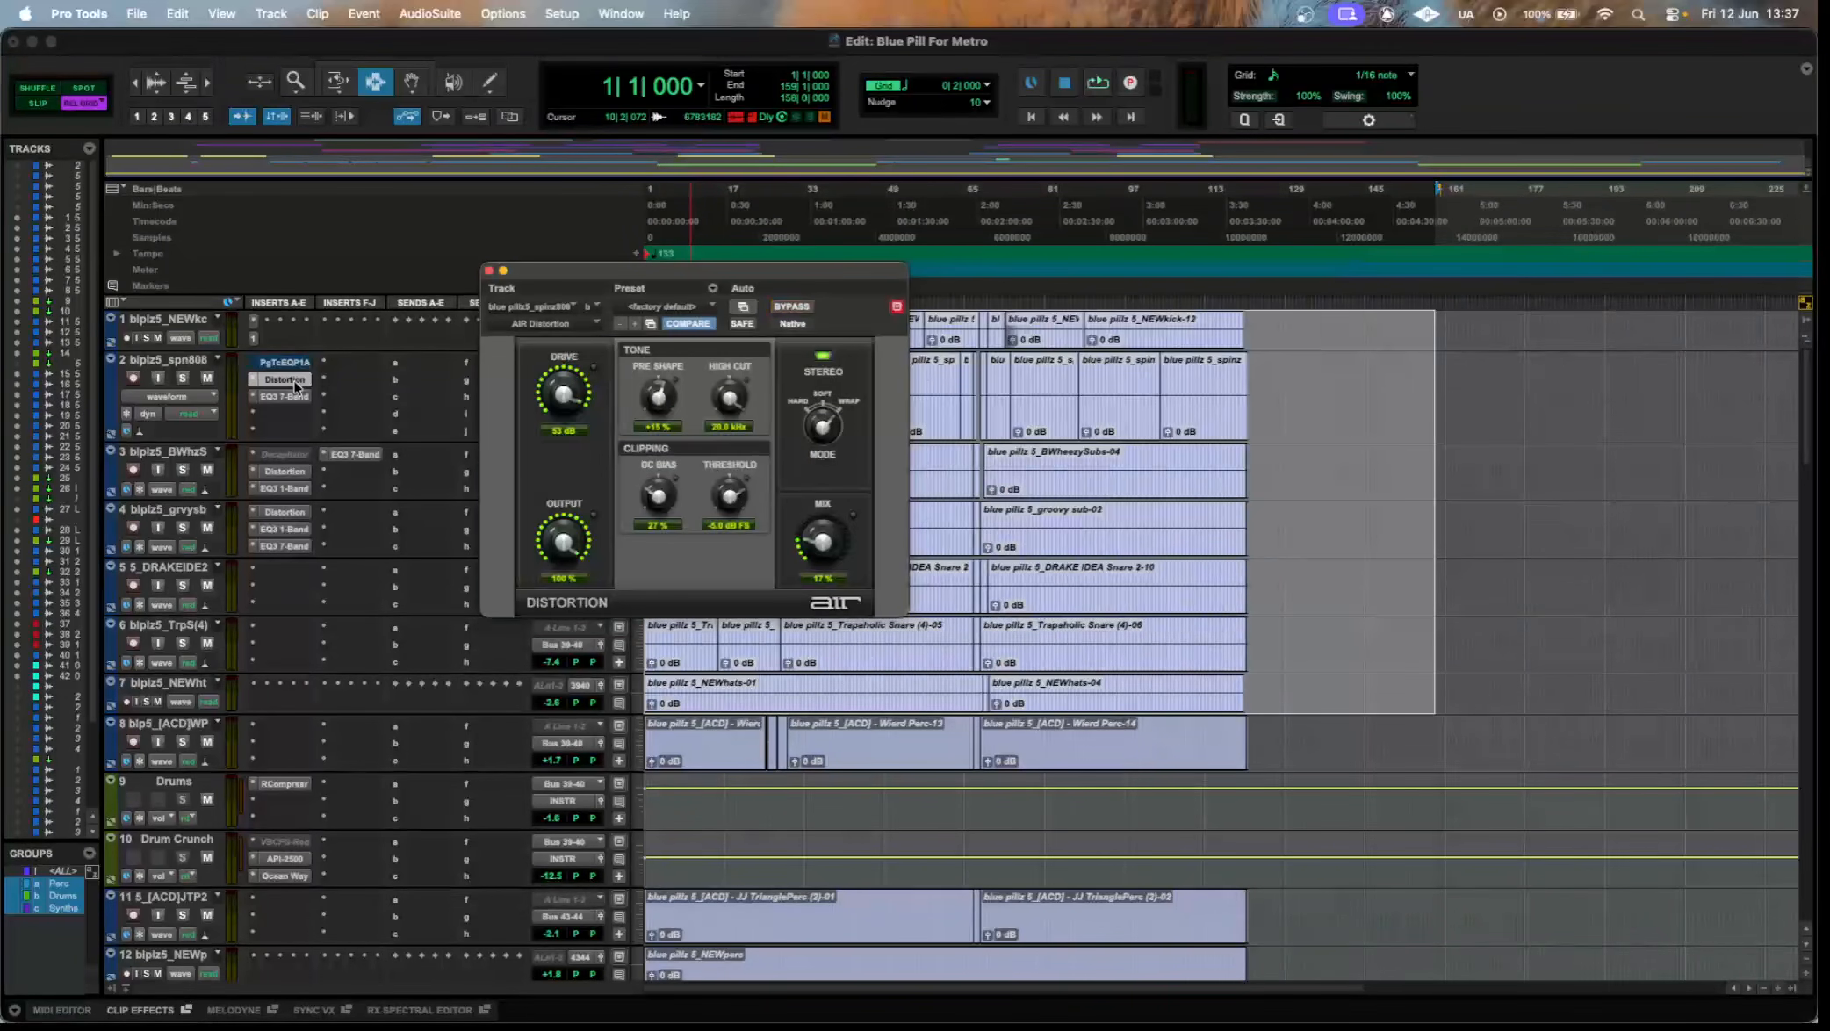
{"action": "left_click", "coordinate": [286, 397]}
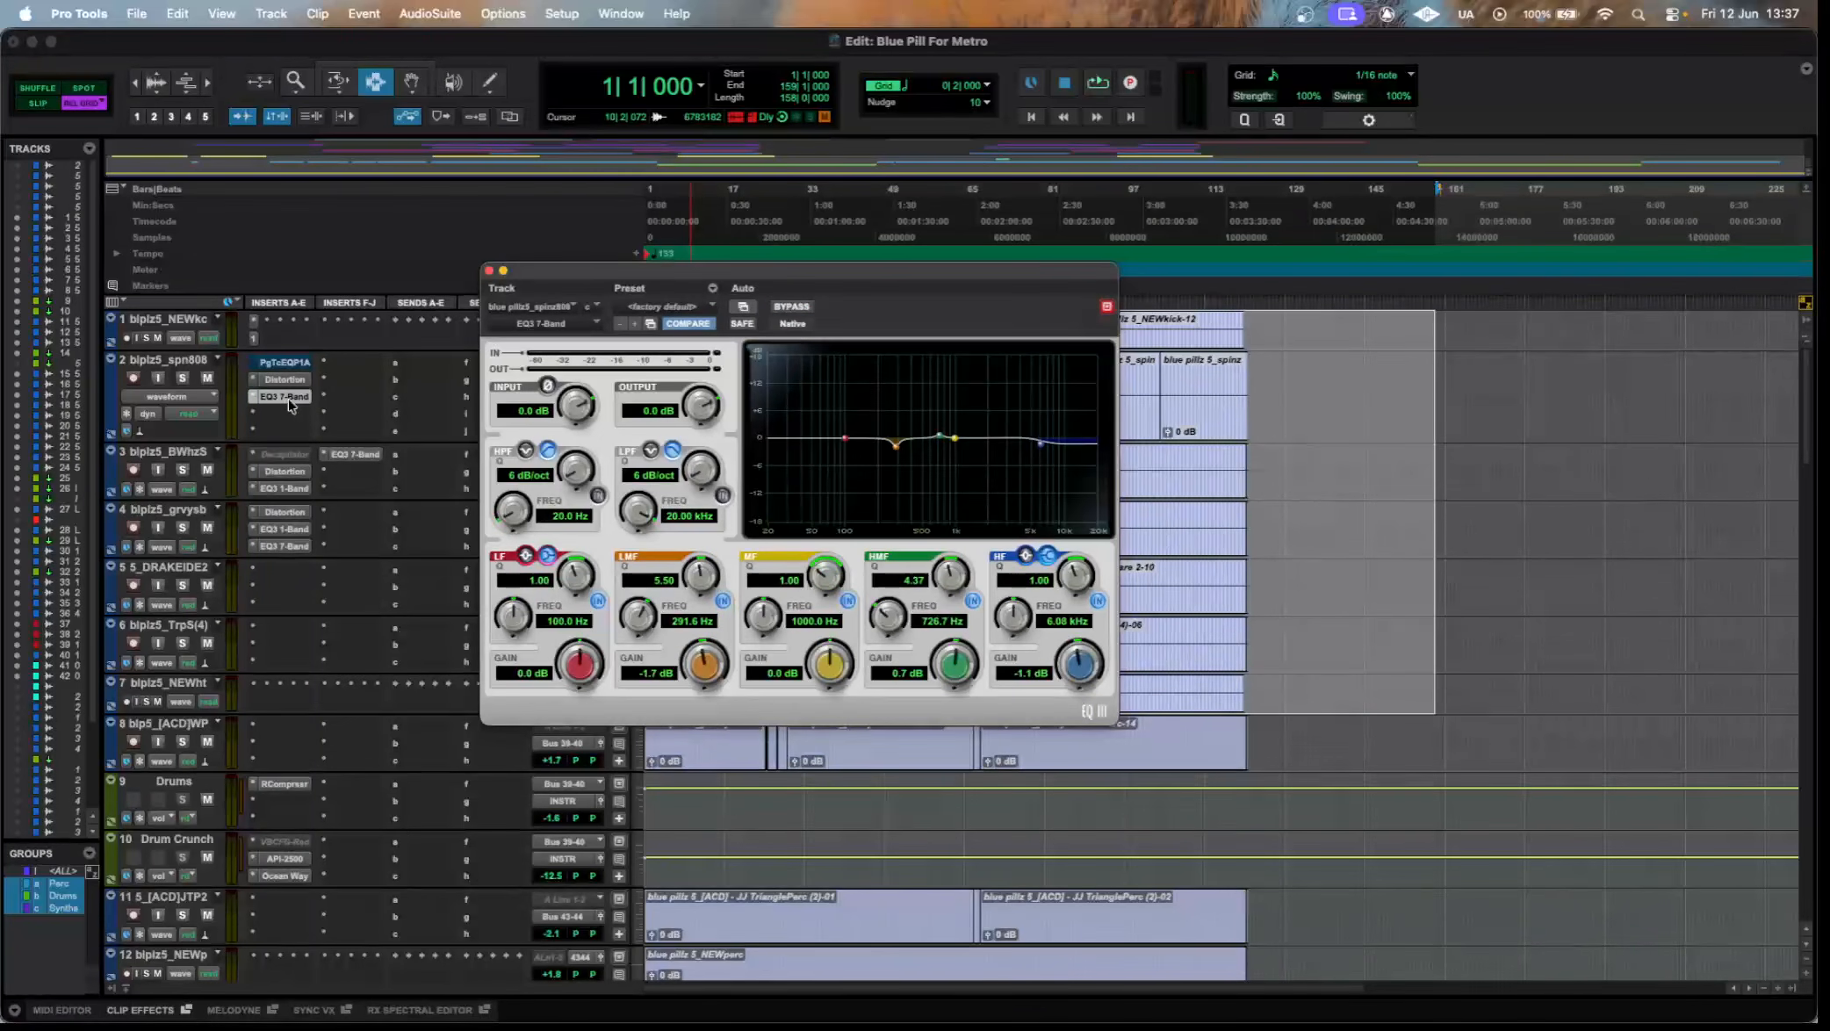
{"action": "left_click", "coordinate": [288, 400]}
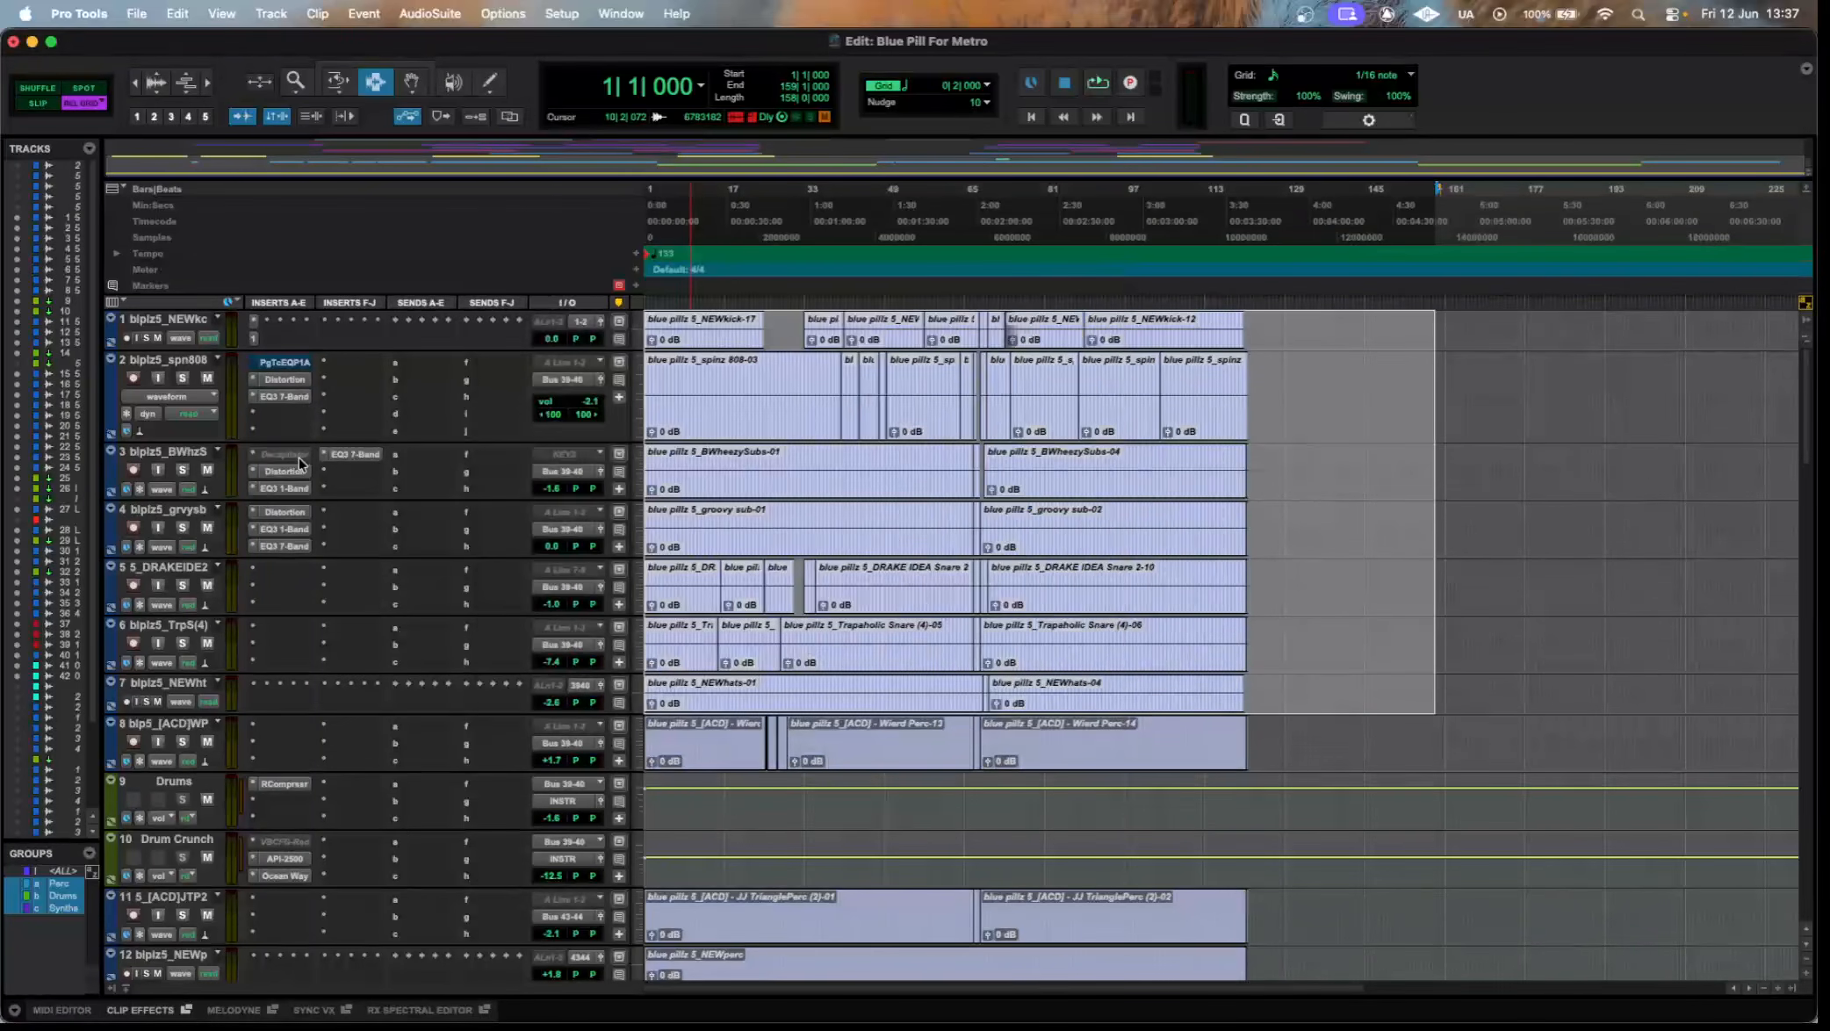
Inspect the Decapitator, Distortion, EQ3 1-Band and EQ3 7-Band inserts on track 3, comparing its Distortion with track 2's.
{"action": "left_click", "coordinate": [282, 454]}
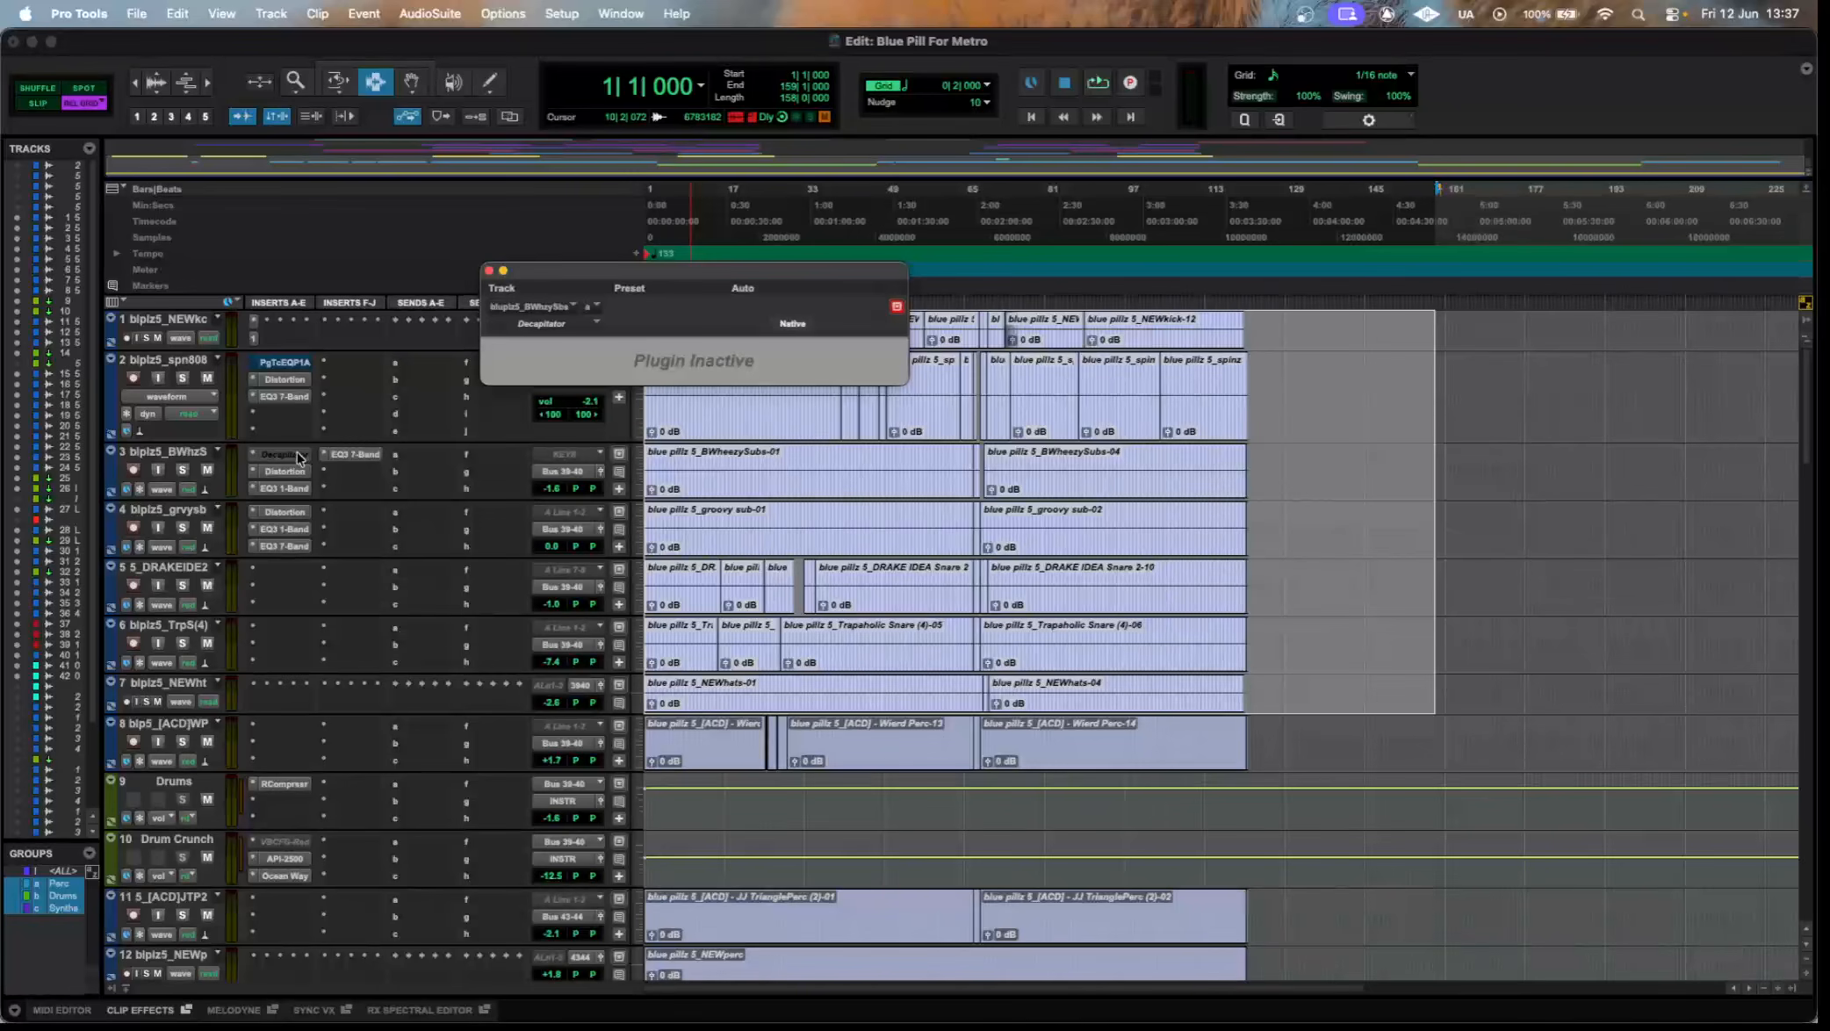
{"action": "left_click", "coordinate": [288, 473]}
{"action": "left_click", "coordinate": [297, 380]}
{"action": "left_click", "coordinate": [288, 471]}
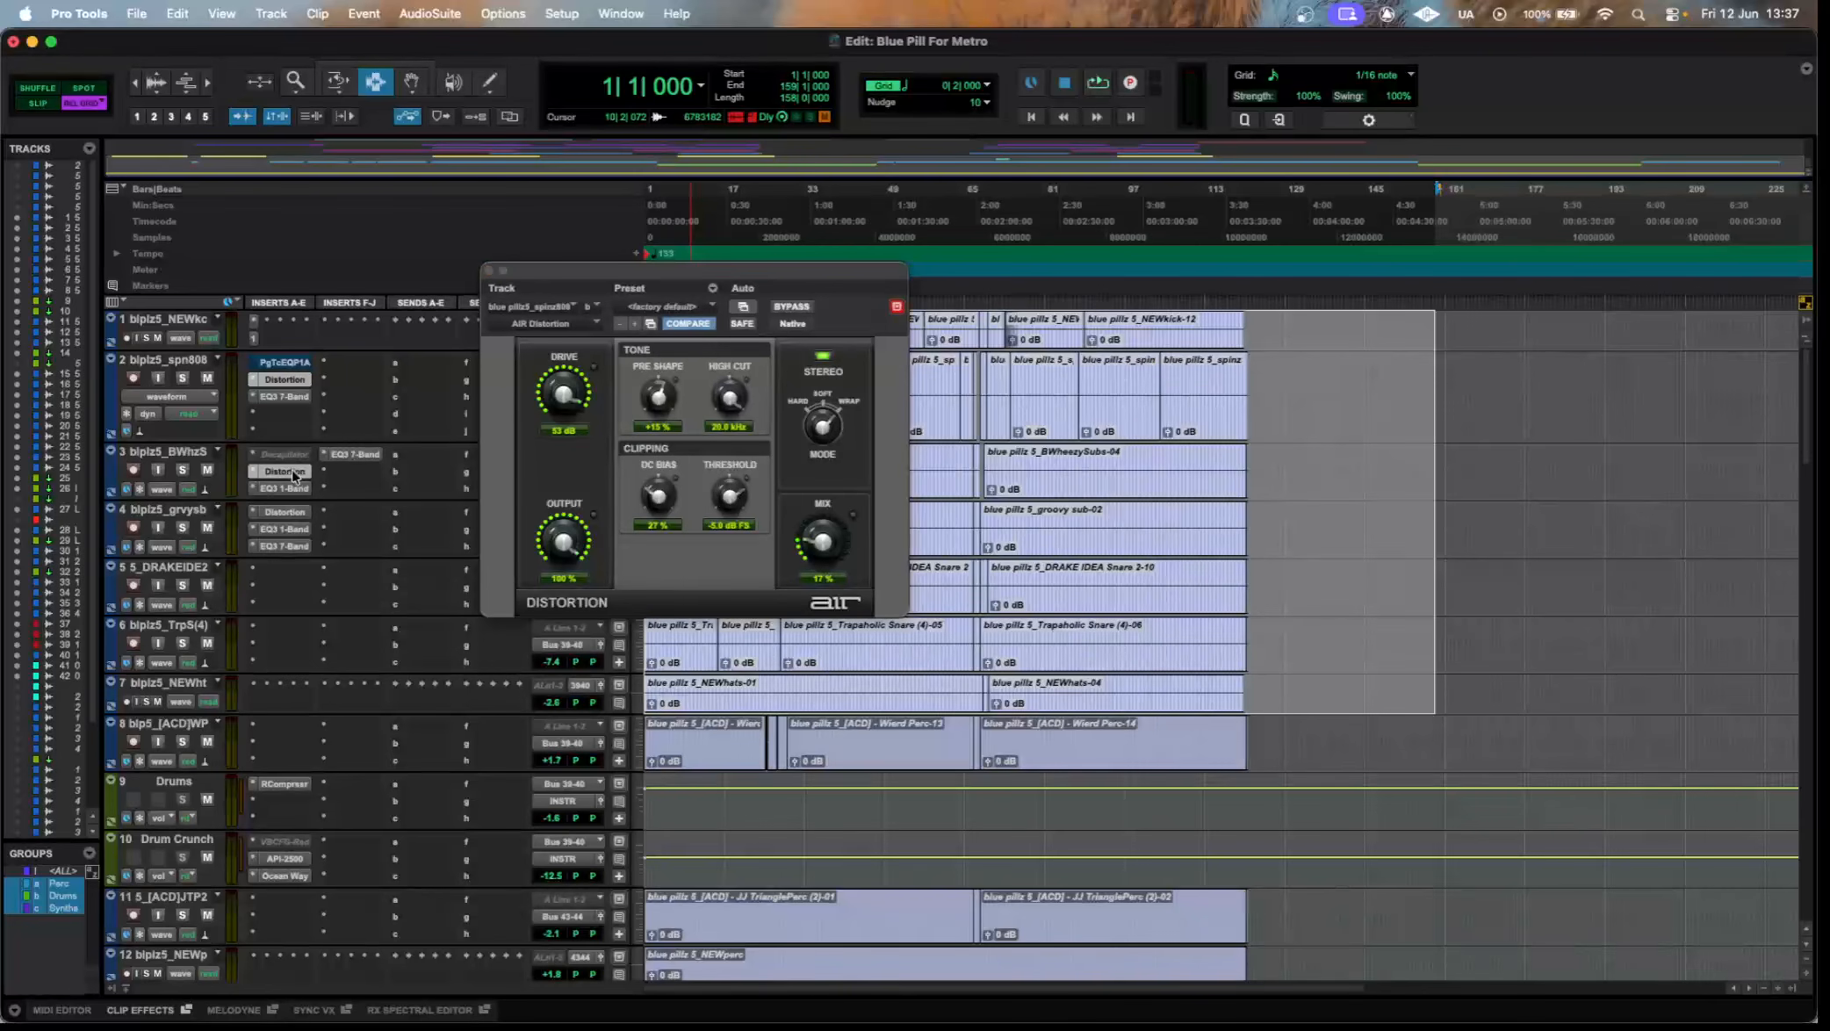
{"action": "left_click", "coordinate": [284, 490]}
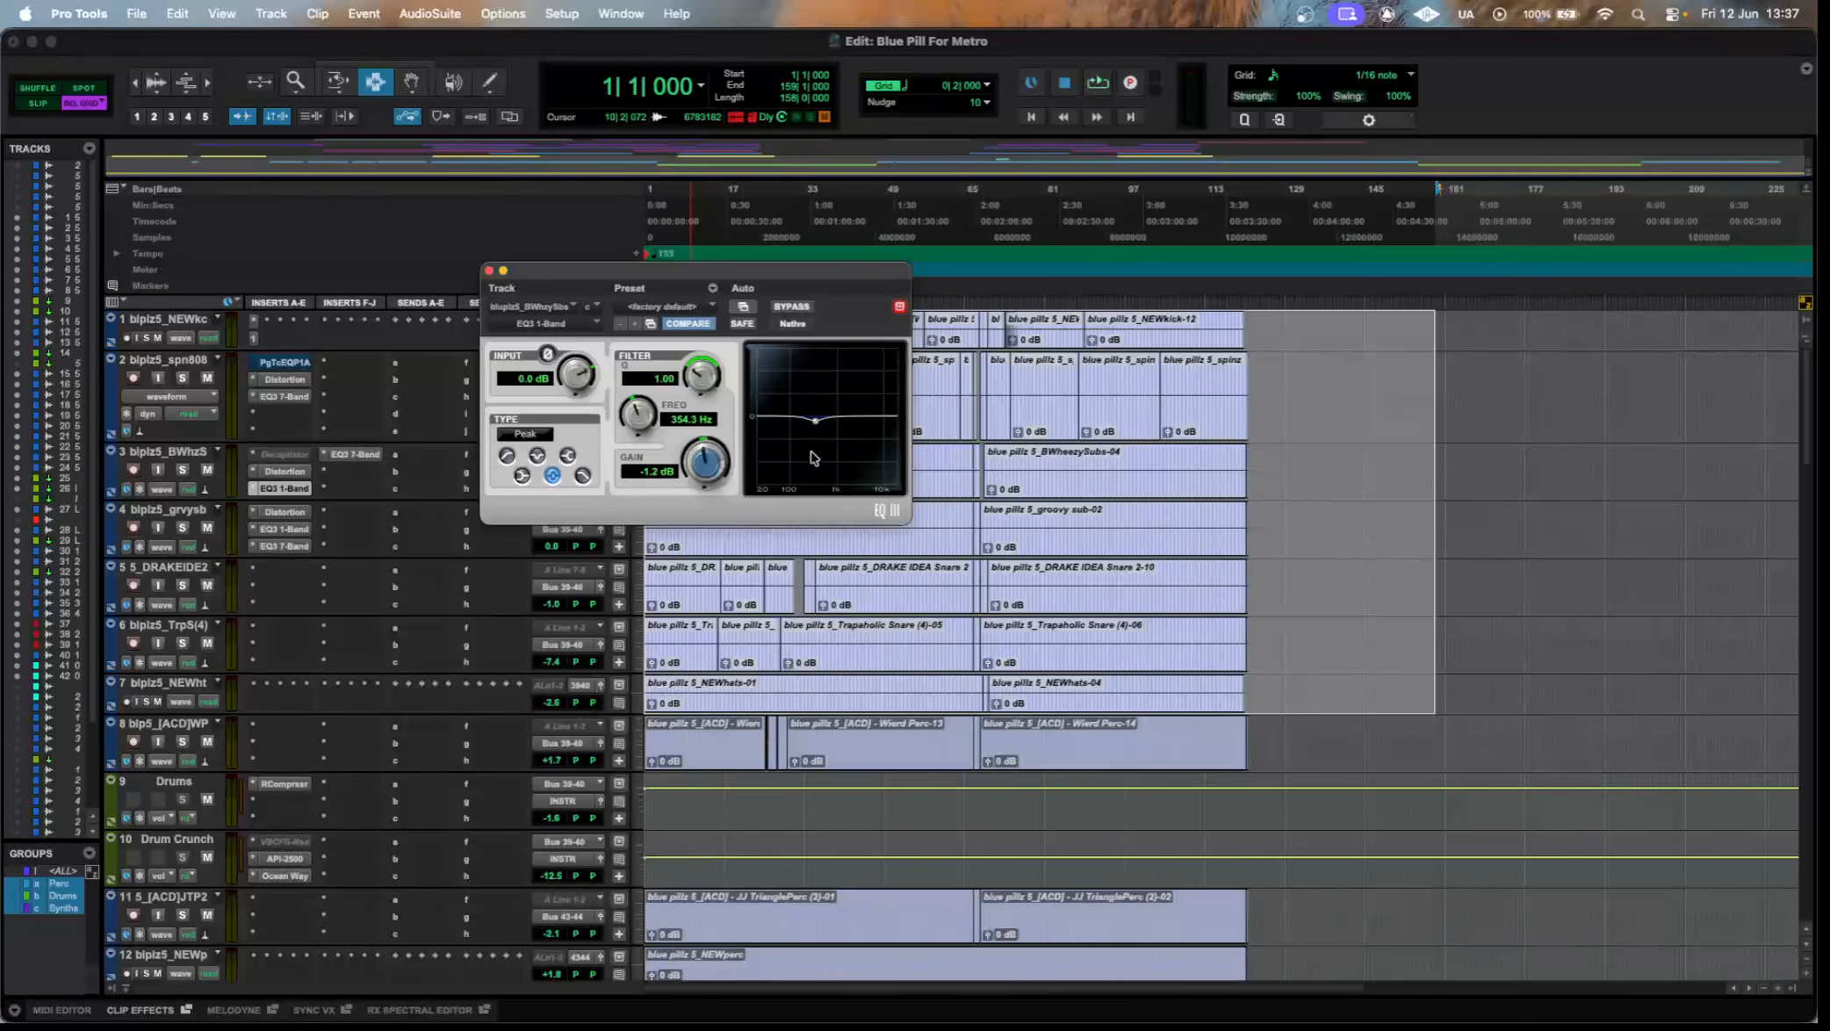
{"action": "left_click", "coordinate": [350, 458]}
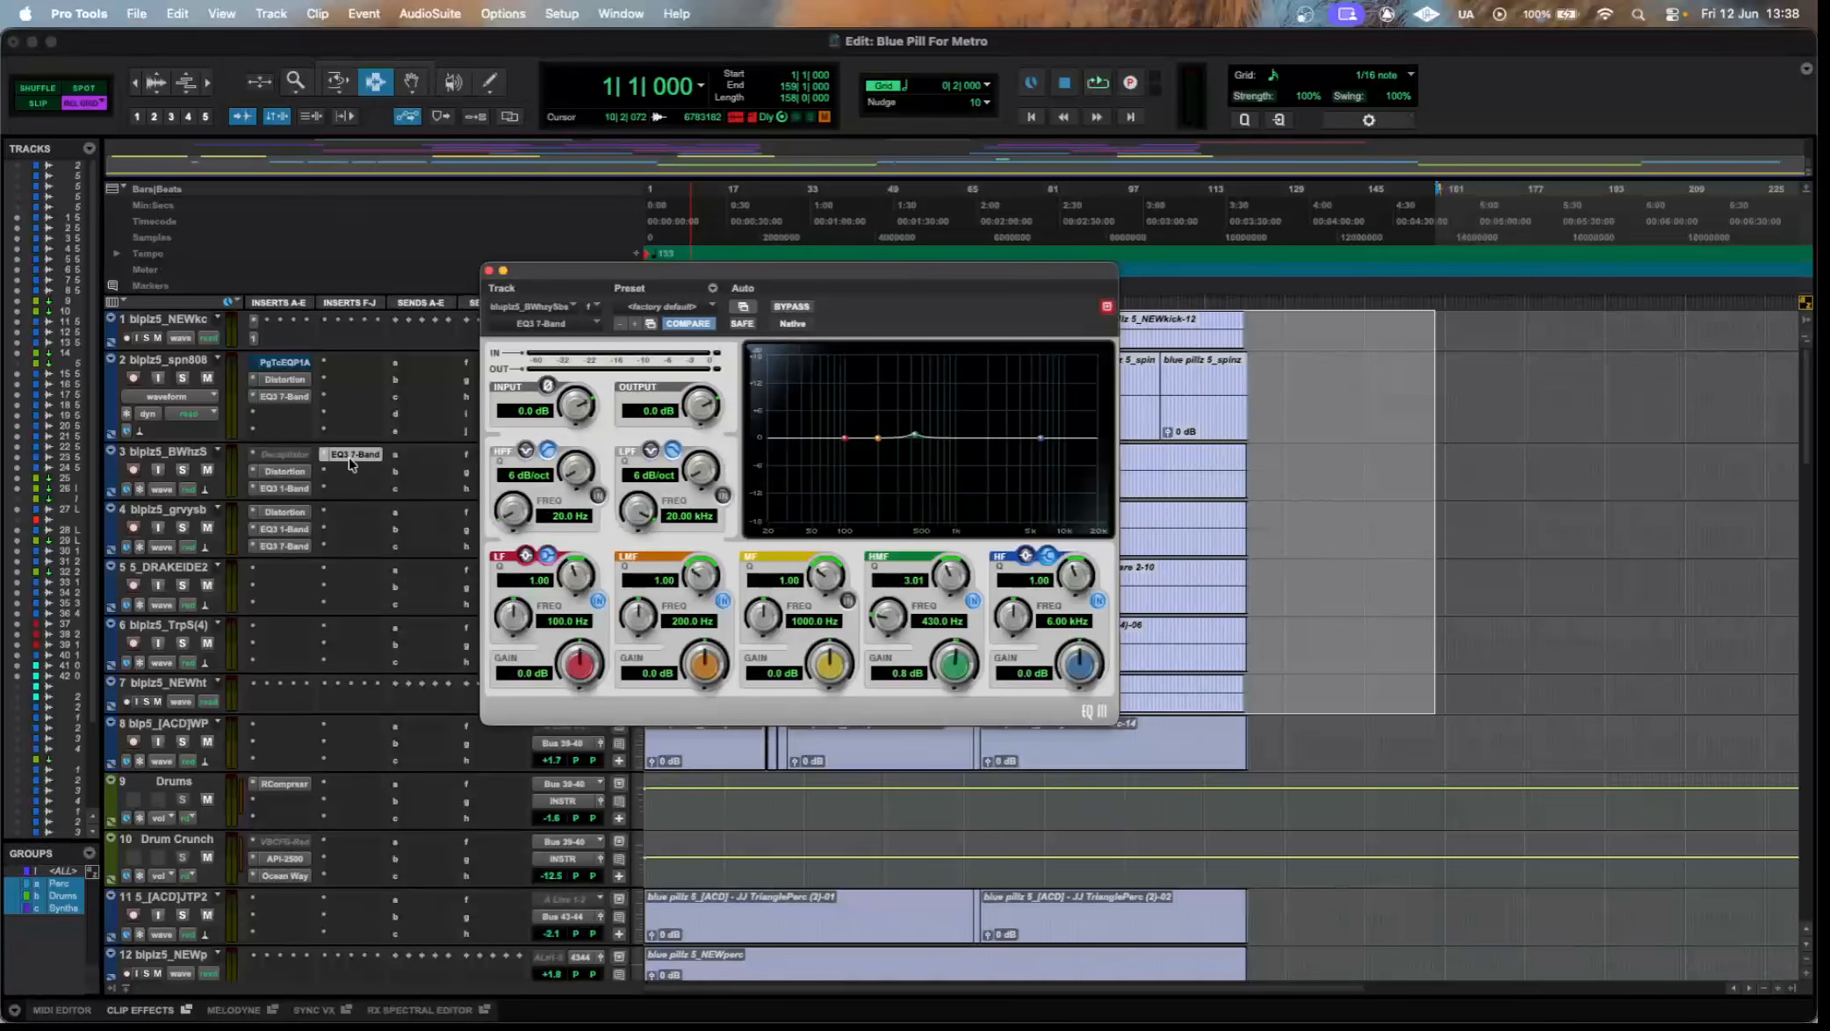
{"action": "left_click", "coordinate": [304, 497]}
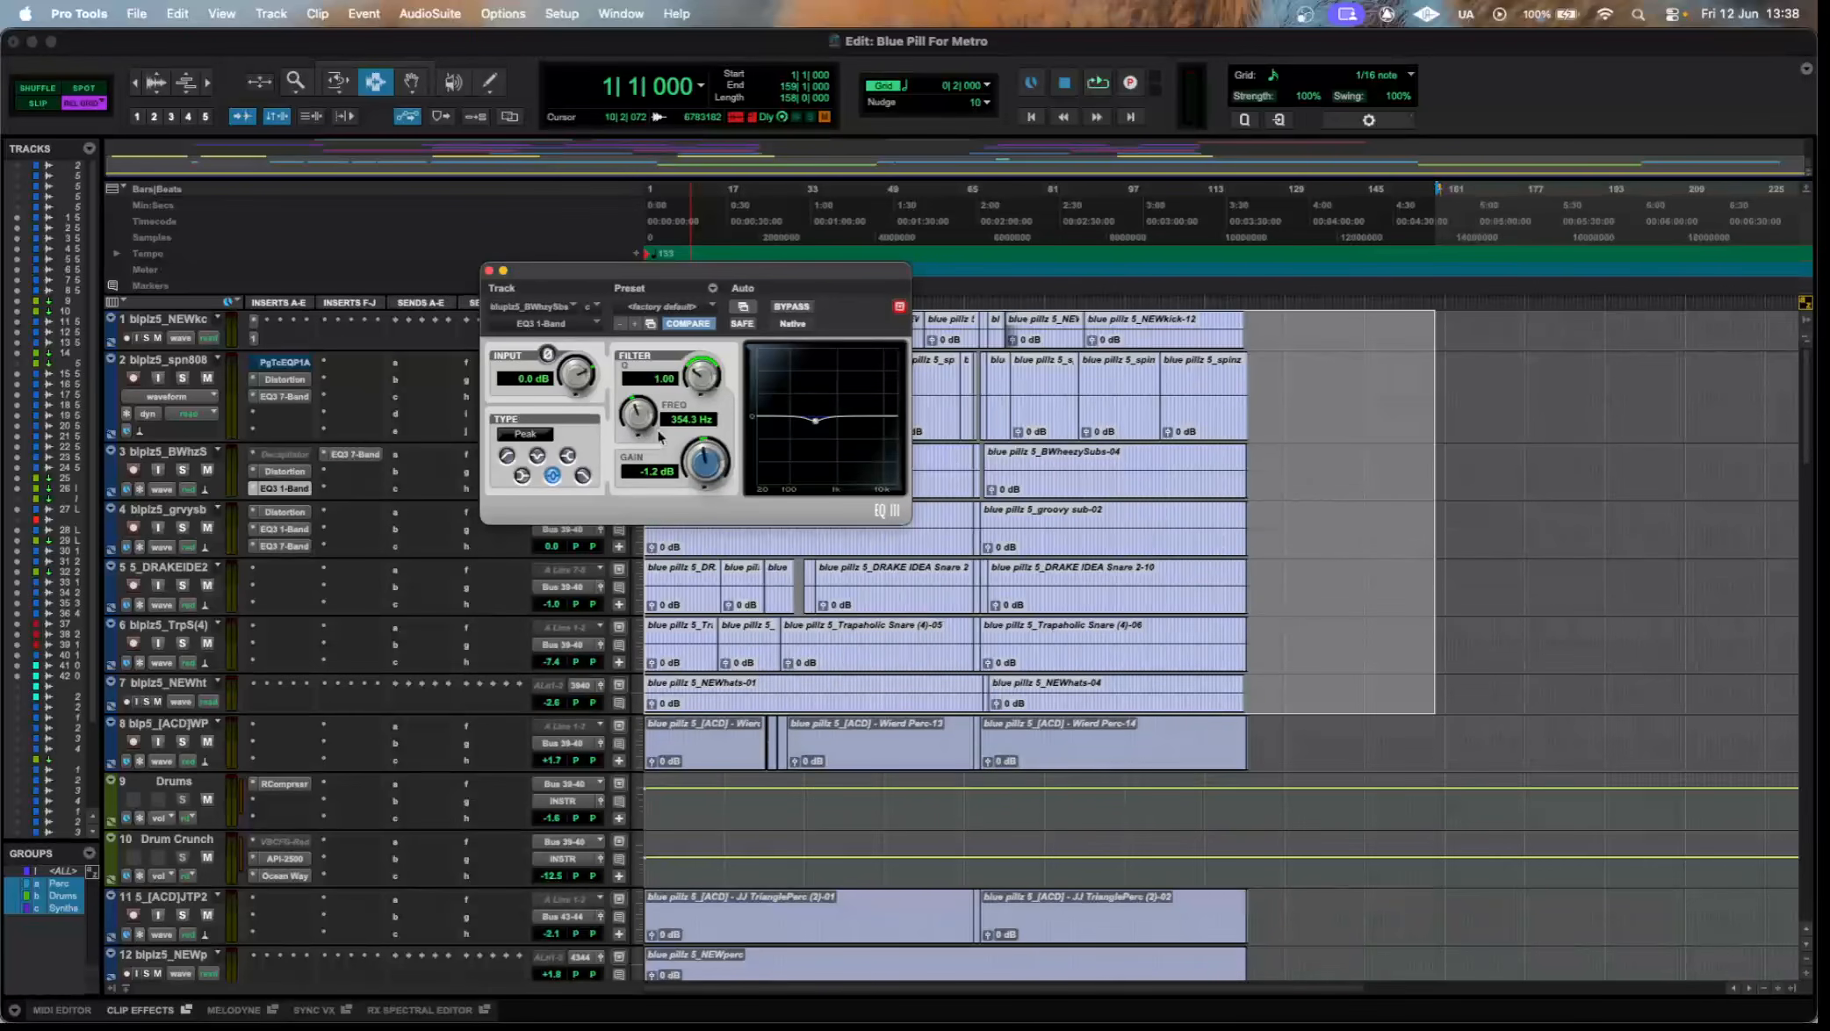
{"action": "left_click", "coordinate": [361, 457]}
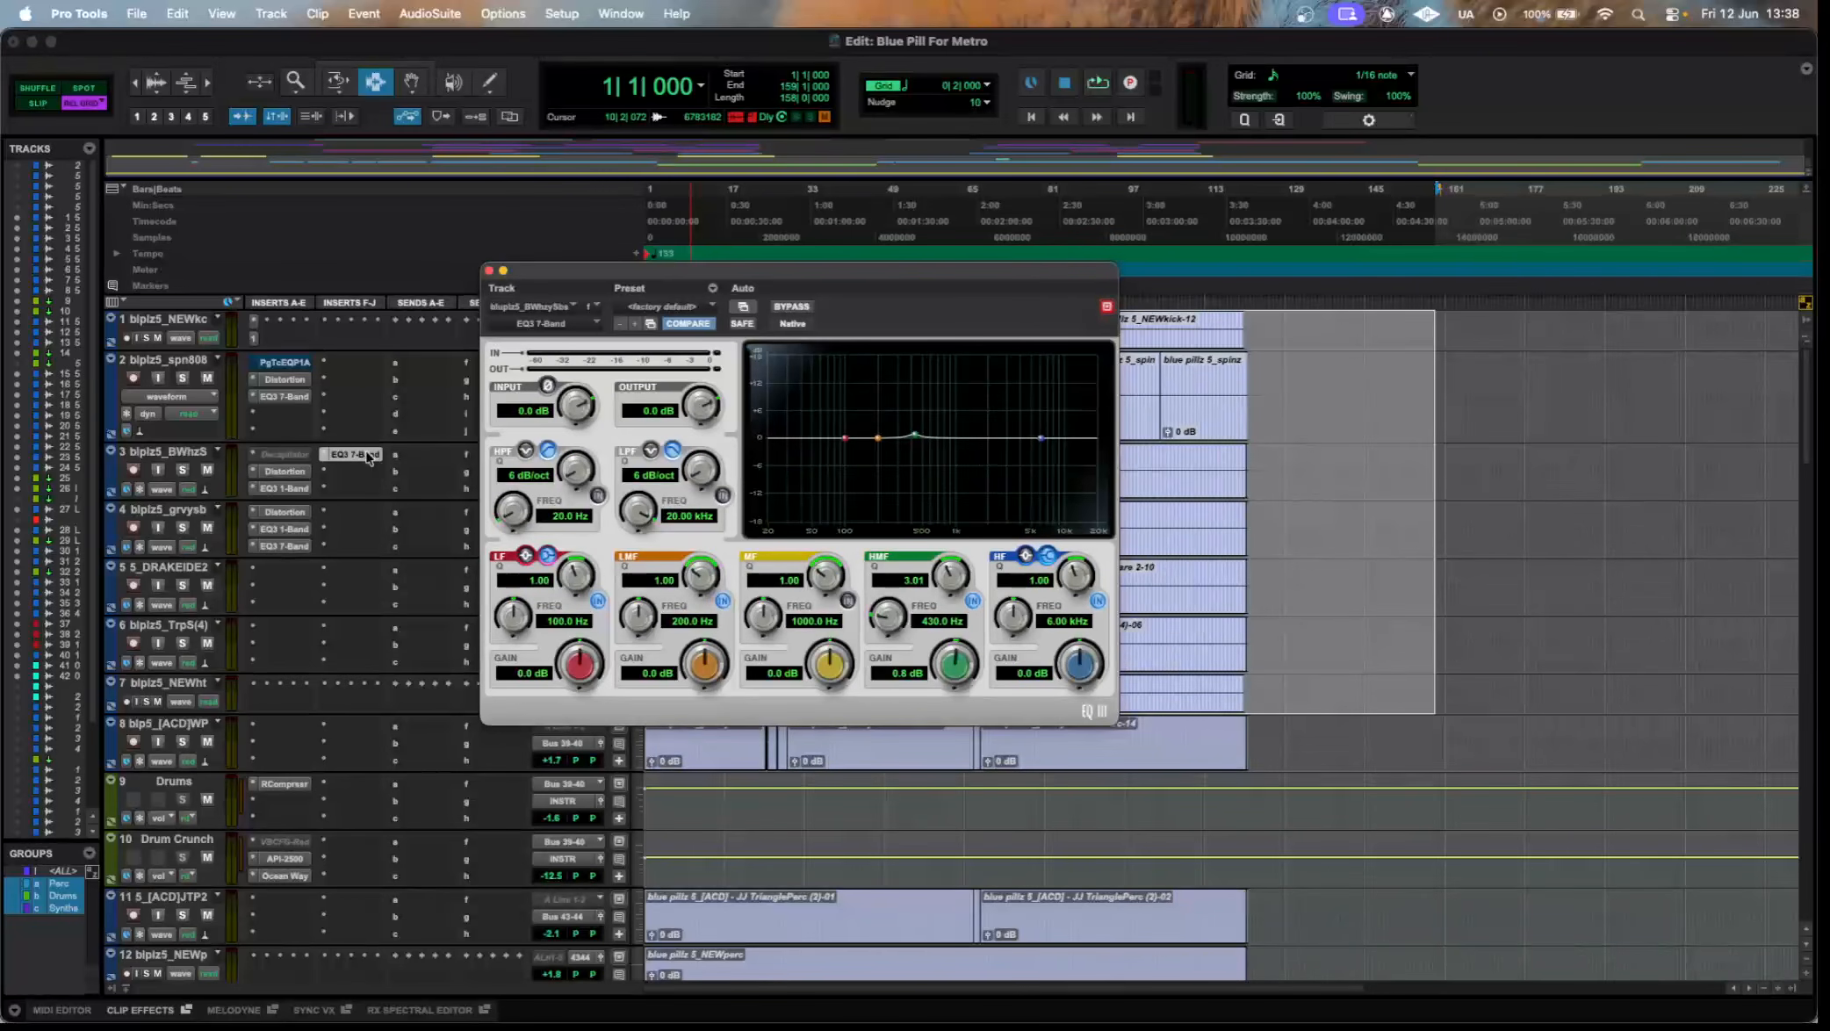
{"action": "left_click", "coordinate": [365, 454]}
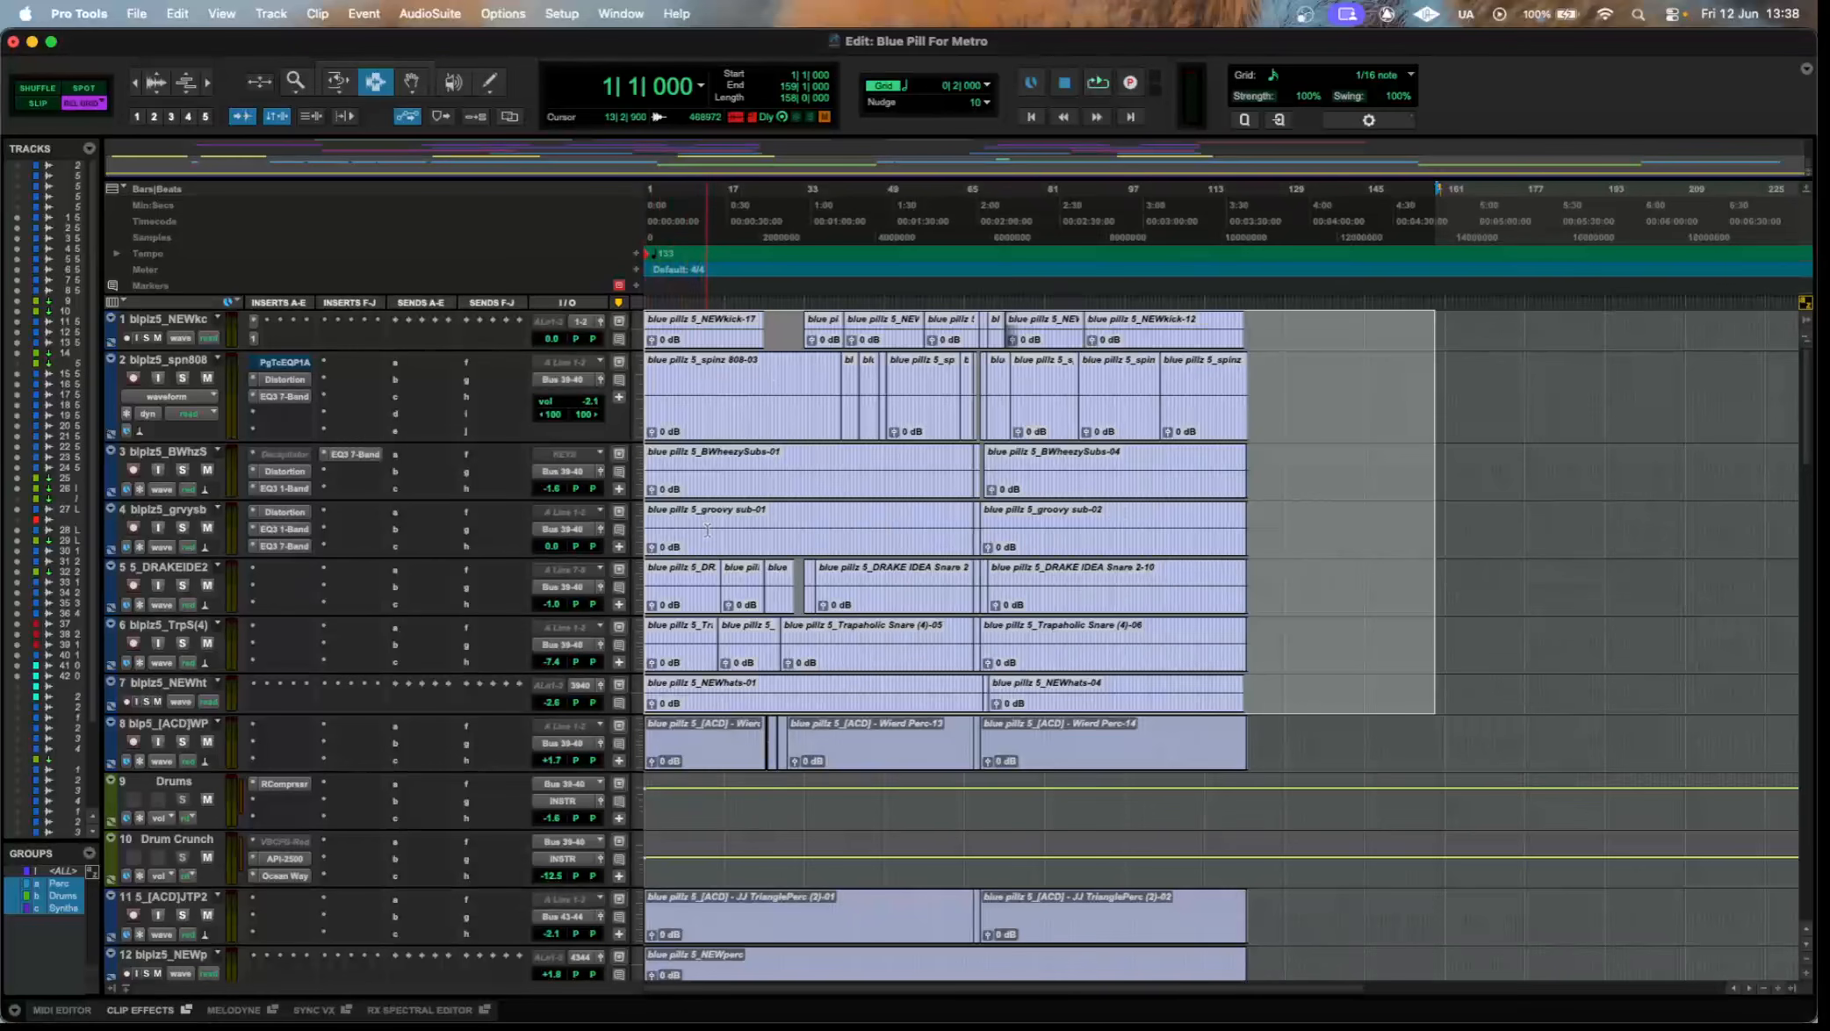
Inspect the EQ3 1-Band and EQ3 7-Band settings on the groovy sub track, and close the plugin window.
{"action": "left_click", "coordinate": [297, 528]}
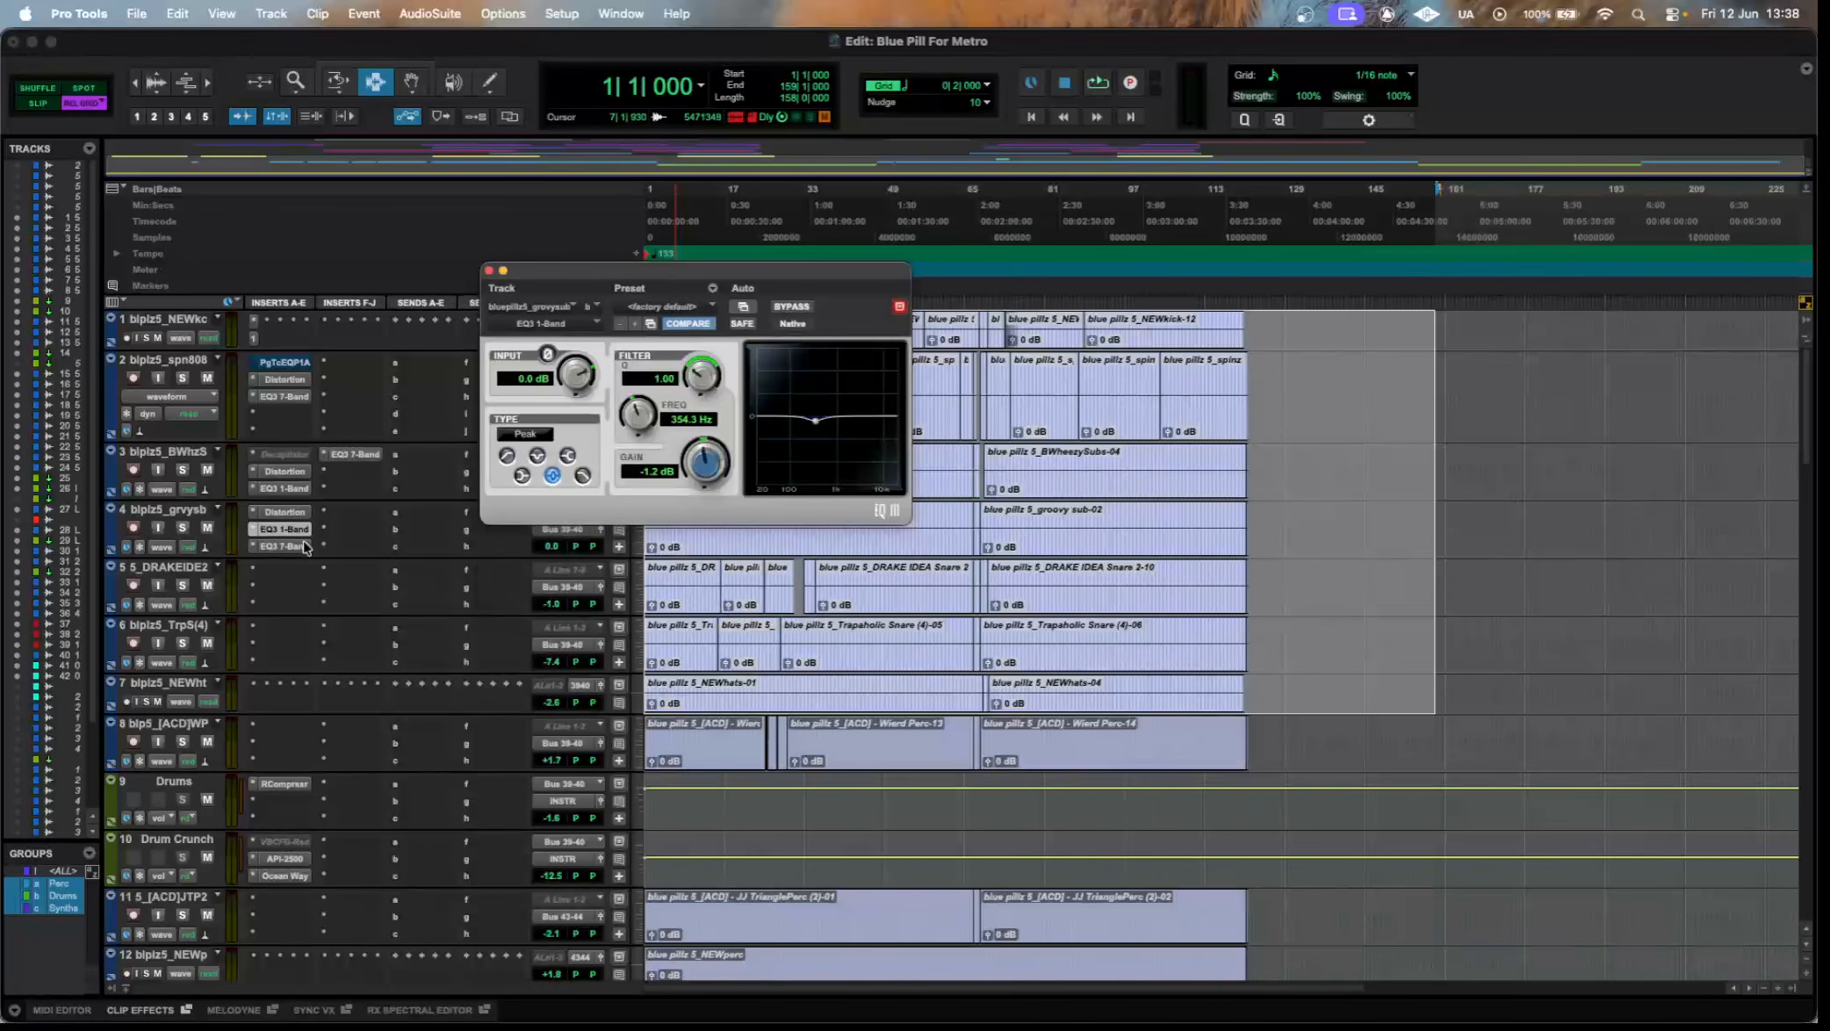
{"action": "left_click", "coordinate": [305, 546]}
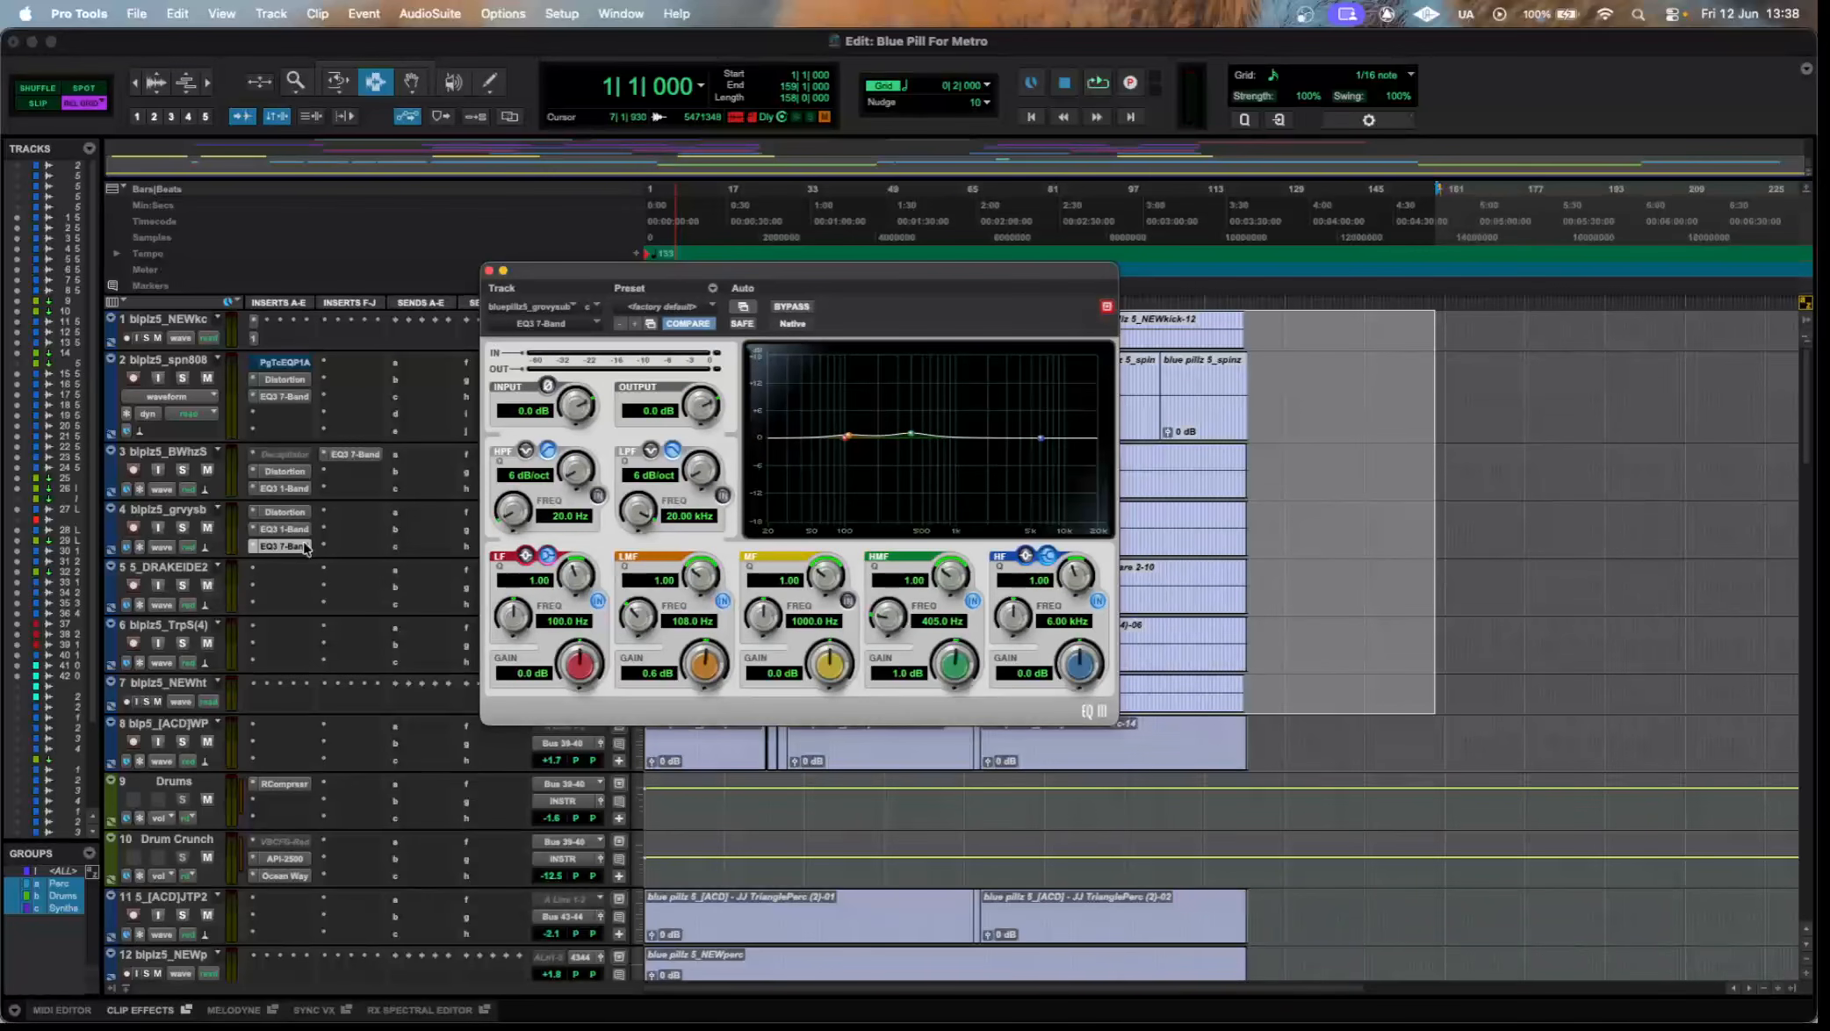
{"action": "left_click", "coordinate": [304, 546]}
{"action": "right_click", "coordinate": [301, 306]}
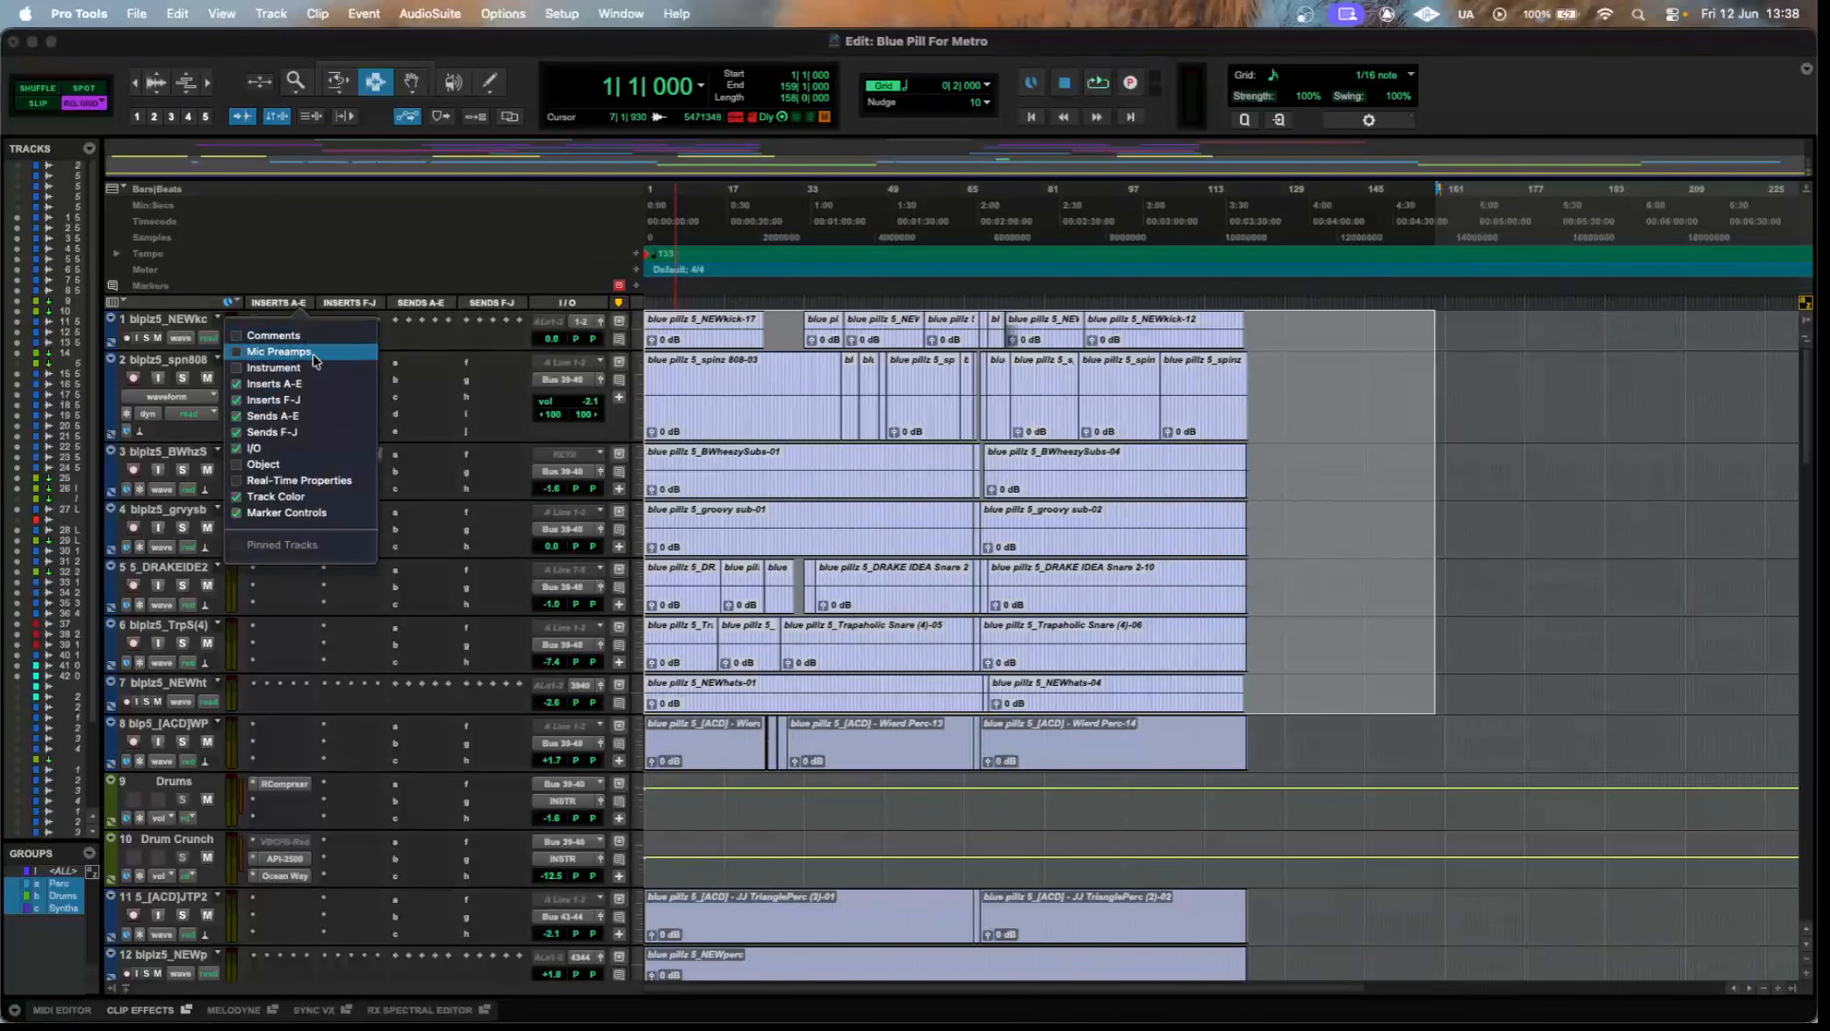
{"action": "left_click", "coordinate": [1474, 497]}
Inspect the RCompressor settings on the Drums aux track and close its window.
{"action": "scroll", "coordinate": [307, 513], "scroll_direction": "down", "scroll_amount": 3}
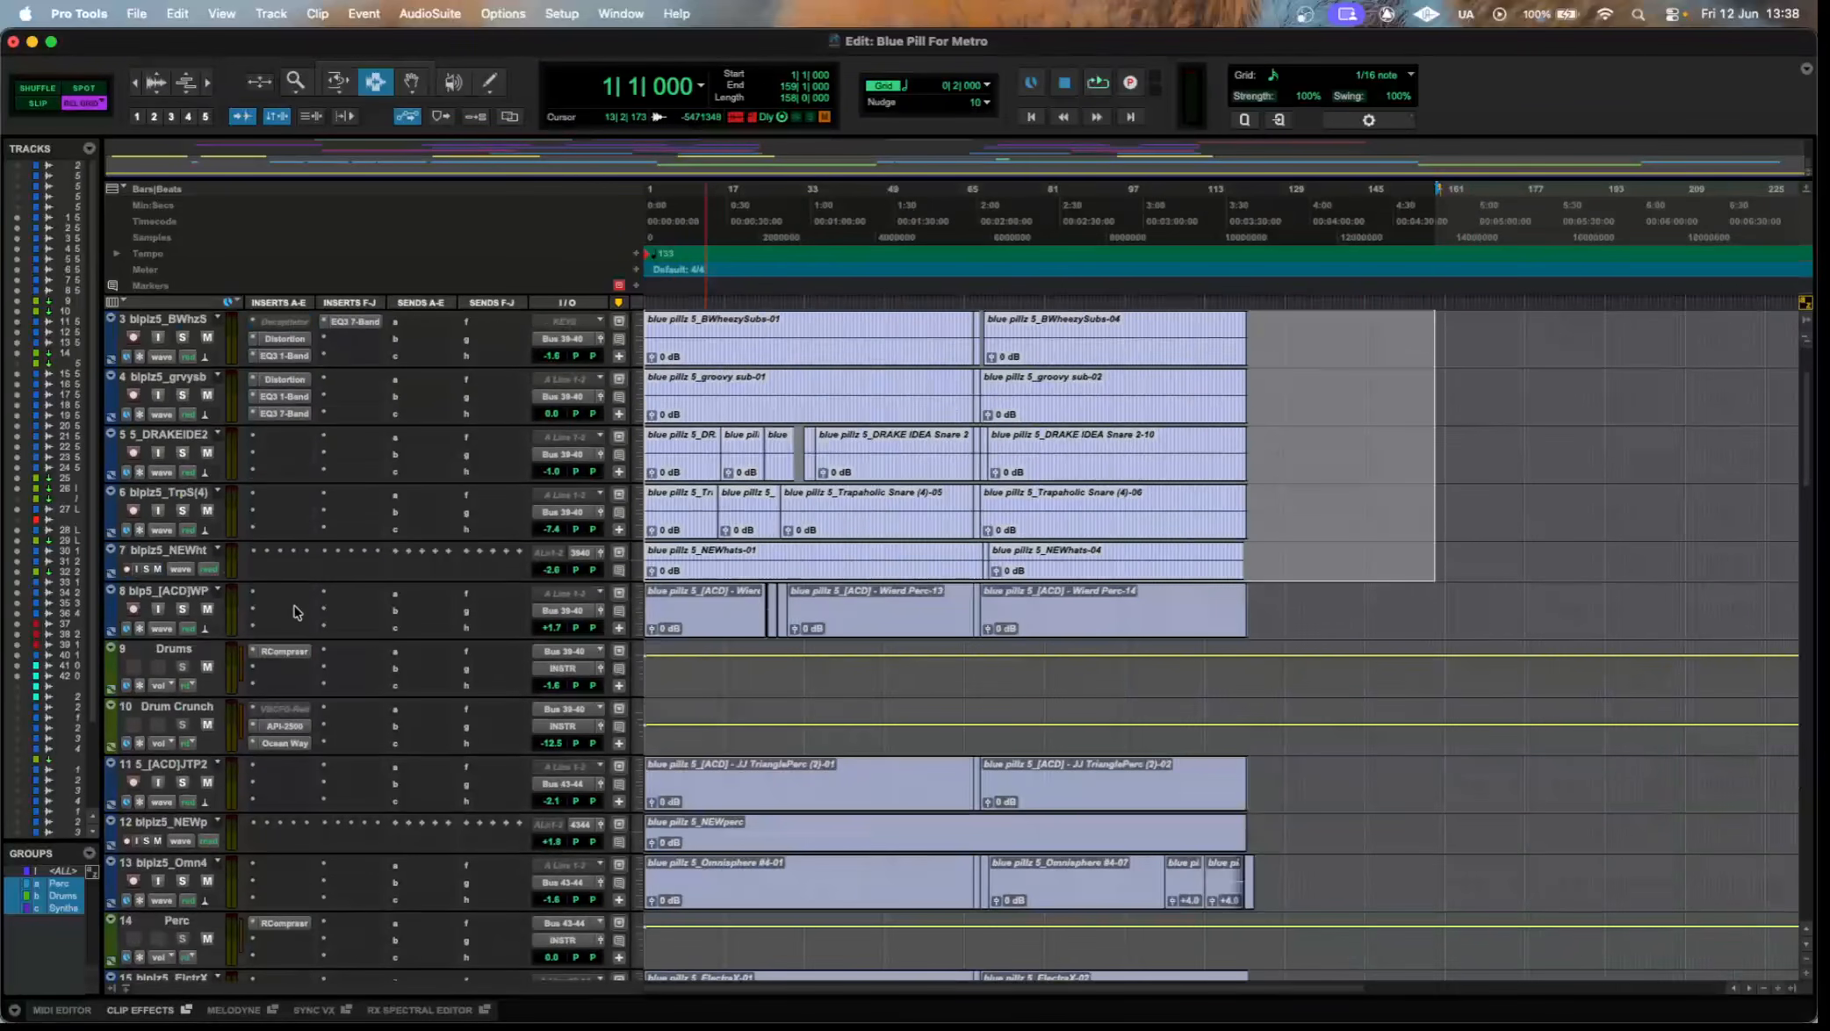
{"action": "left_click", "coordinate": [298, 650]}
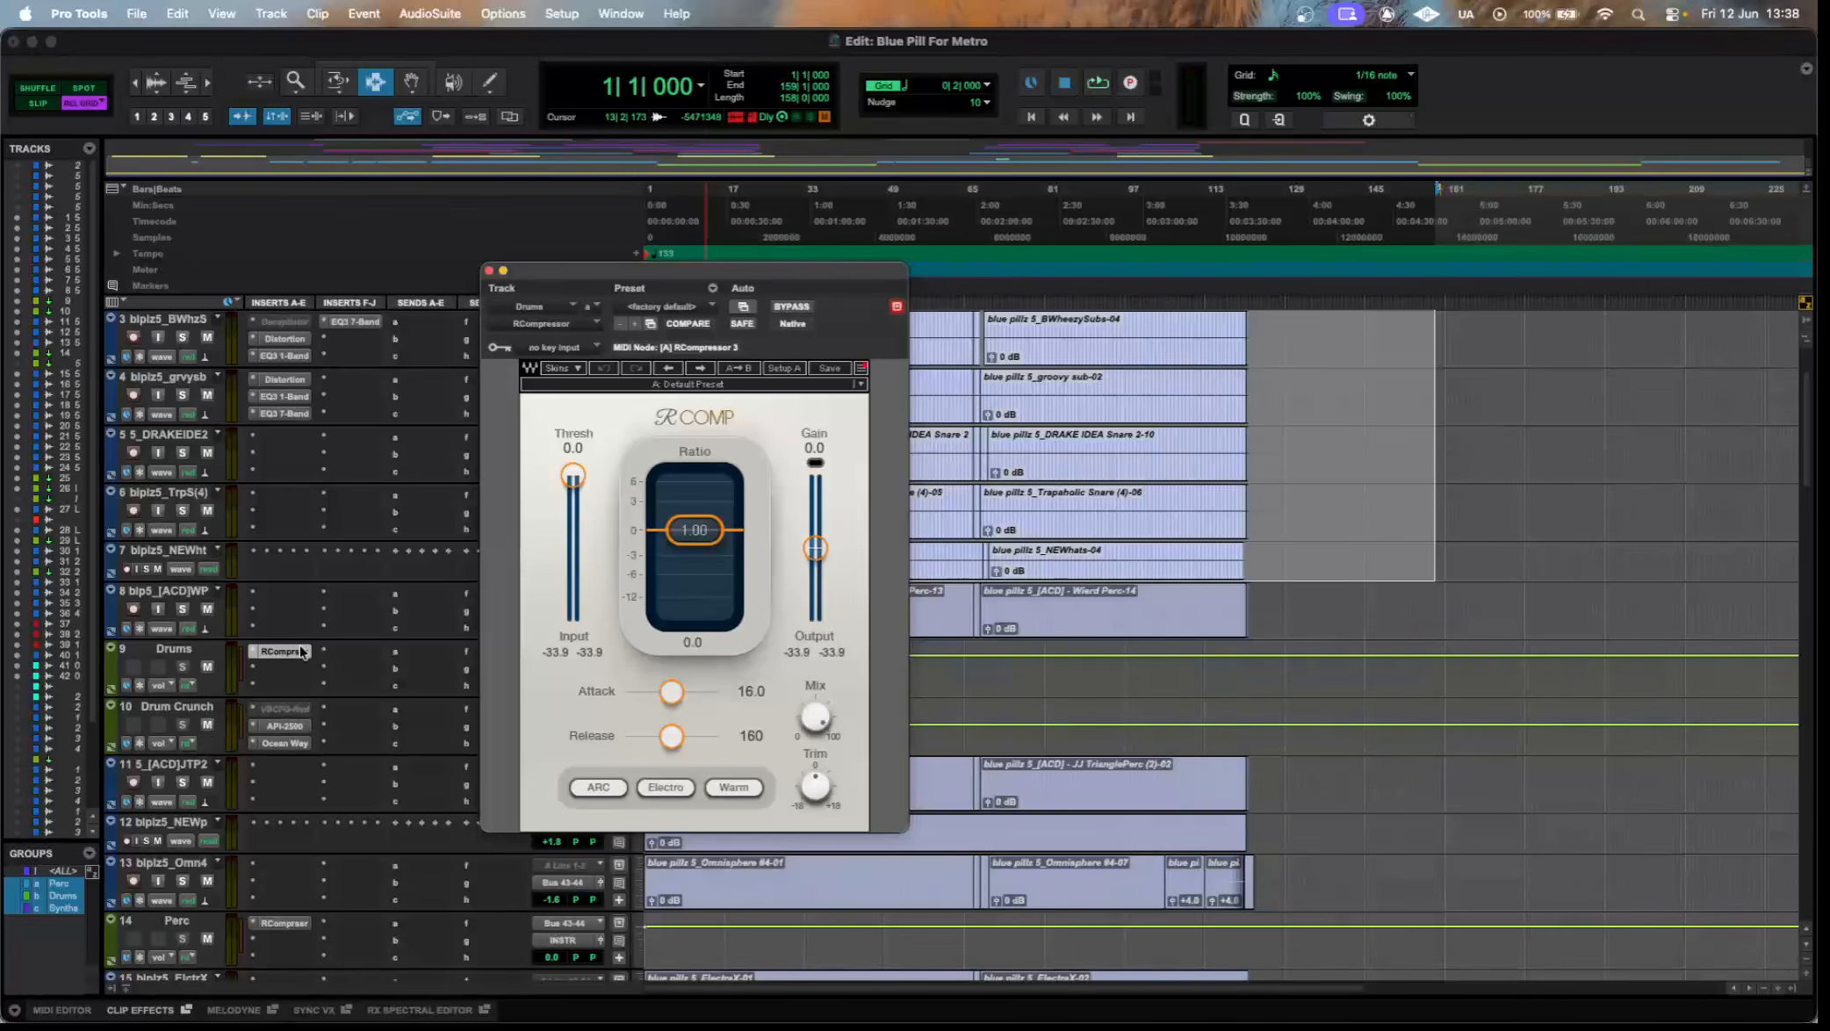
{"action": "left_click", "coordinate": [299, 651]}
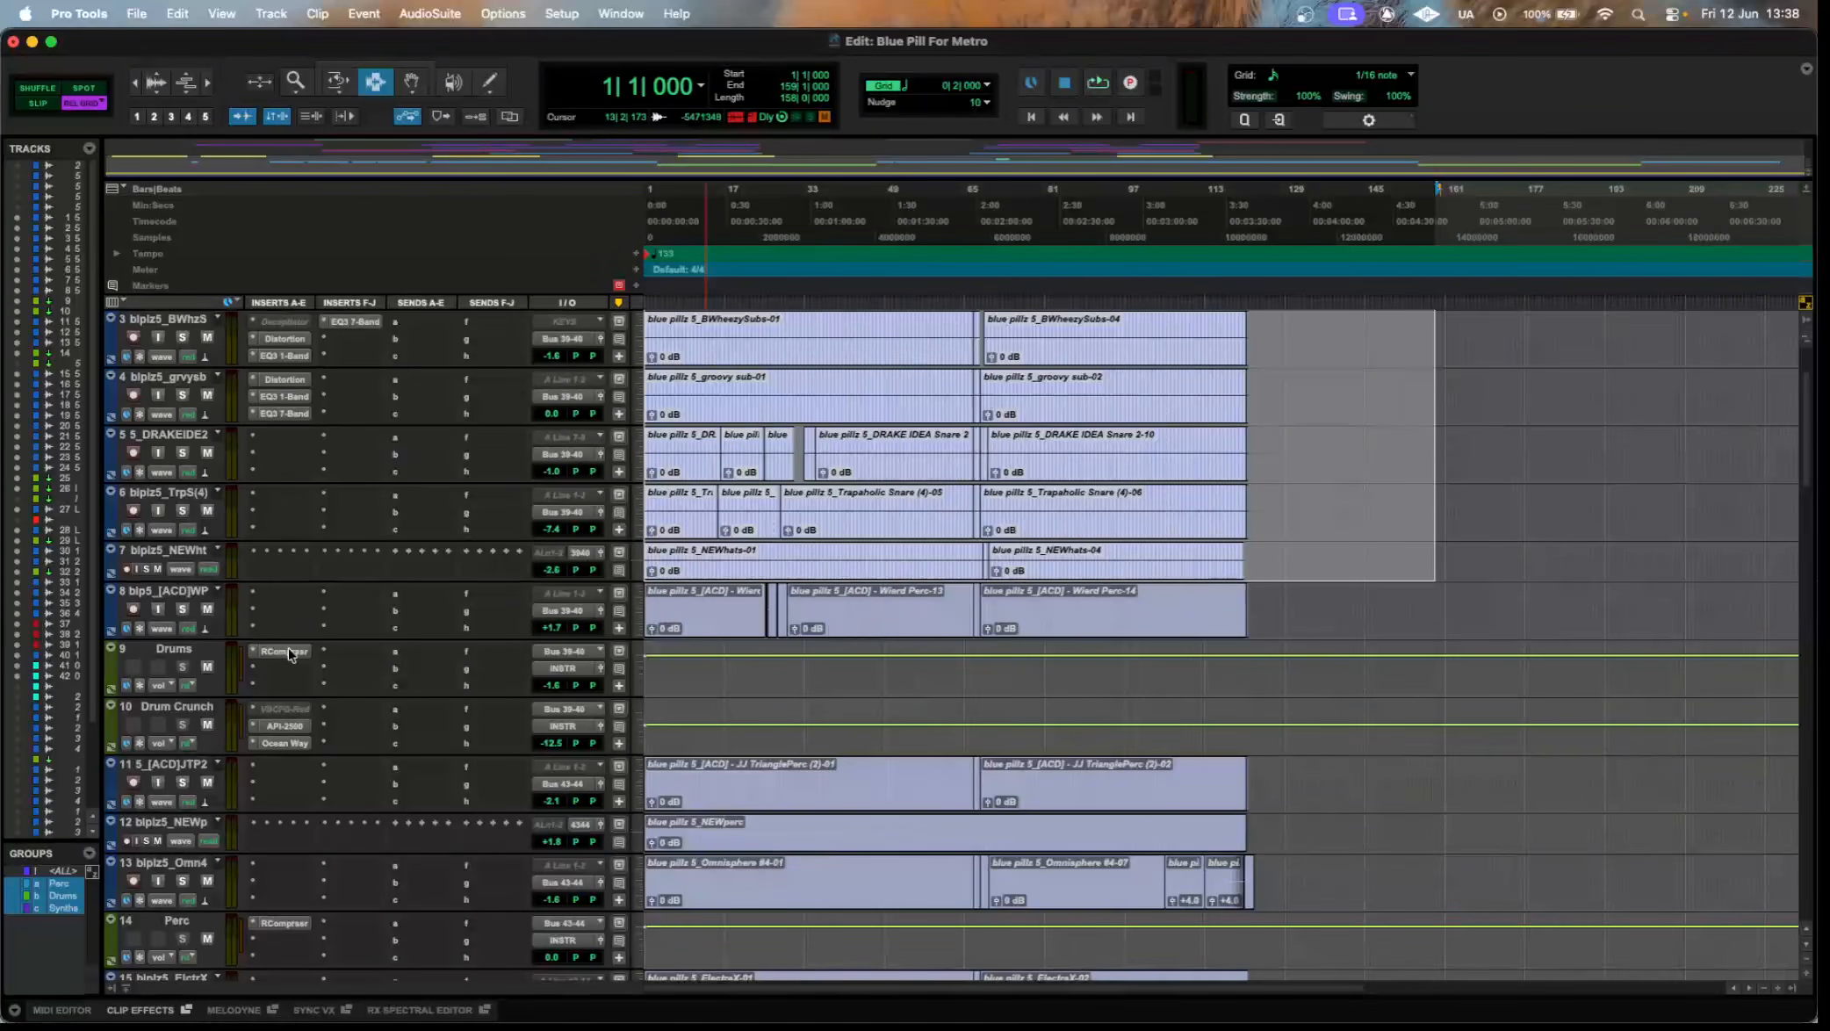
Check the inactive VBC FG-Red insert on the Drum Crunch track and close its window.
{"action": "left_click", "coordinate": [294, 709]}
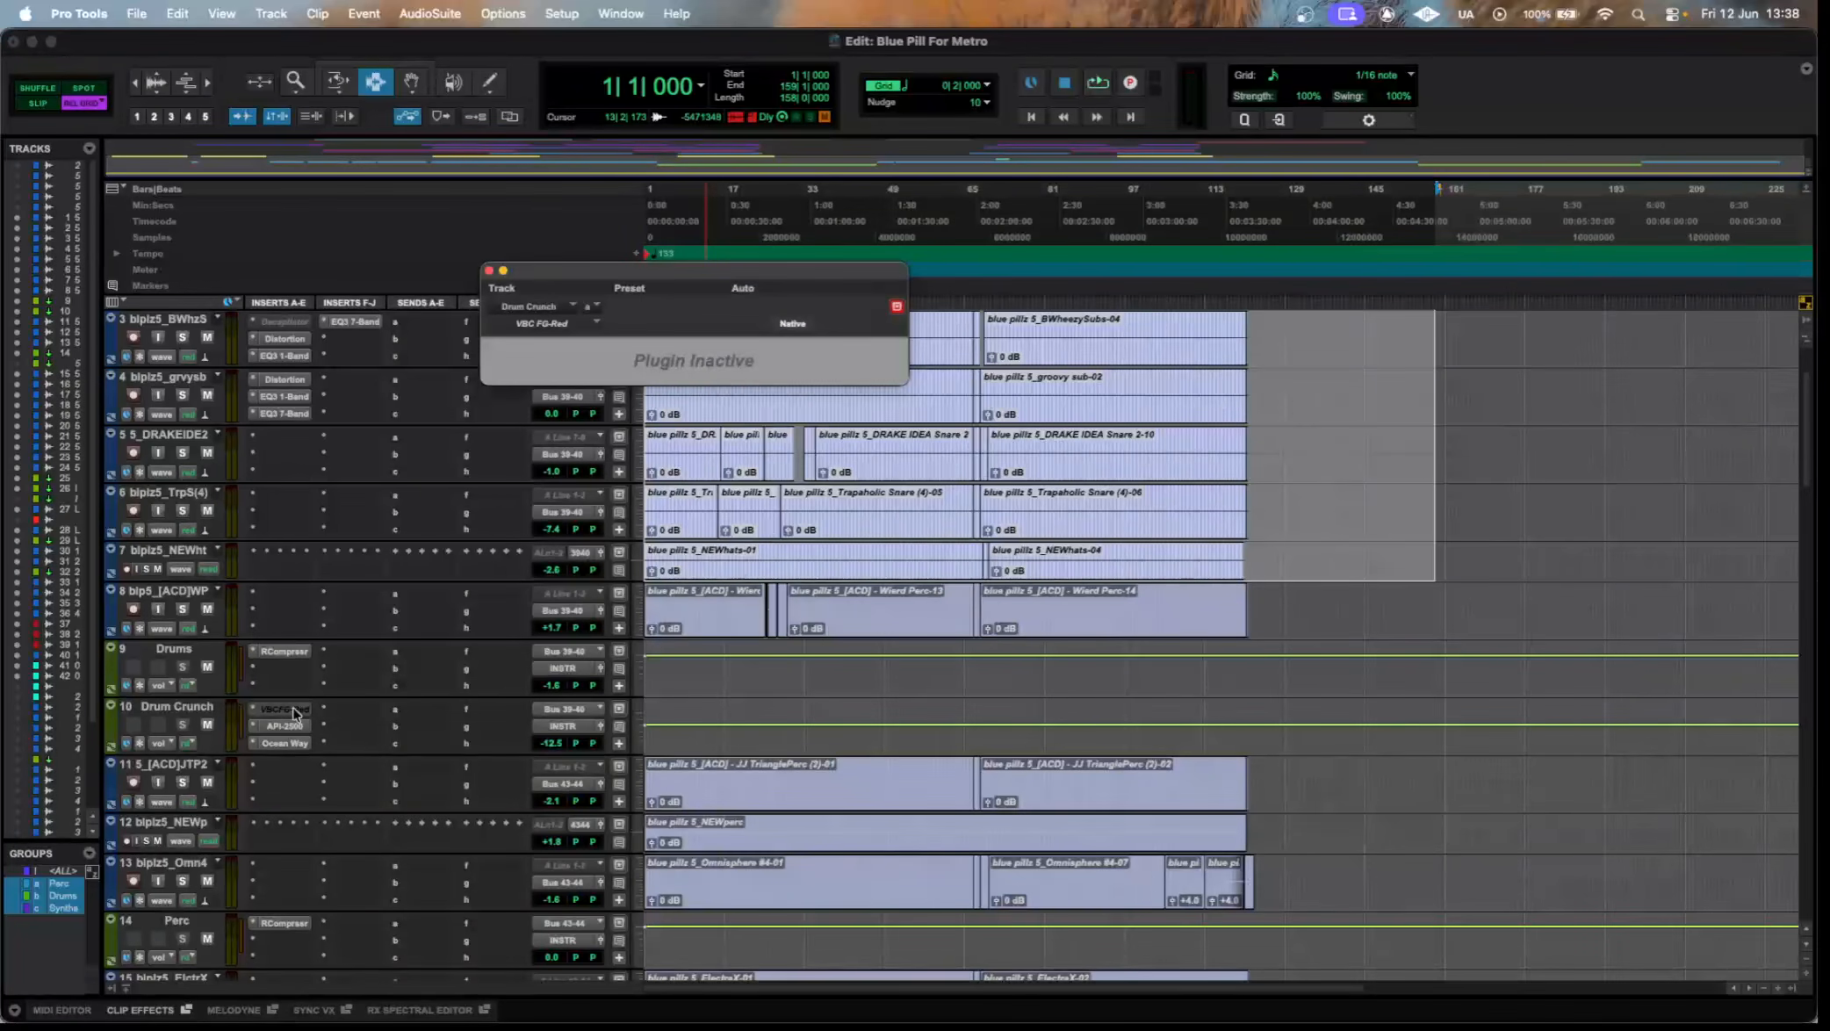
{"action": "right_click", "coordinate": [294, 710]}
{"action": "left_click", "coordinate": [294, 713]}
{"action": "left_click", "coordinate": [1052, 440]}
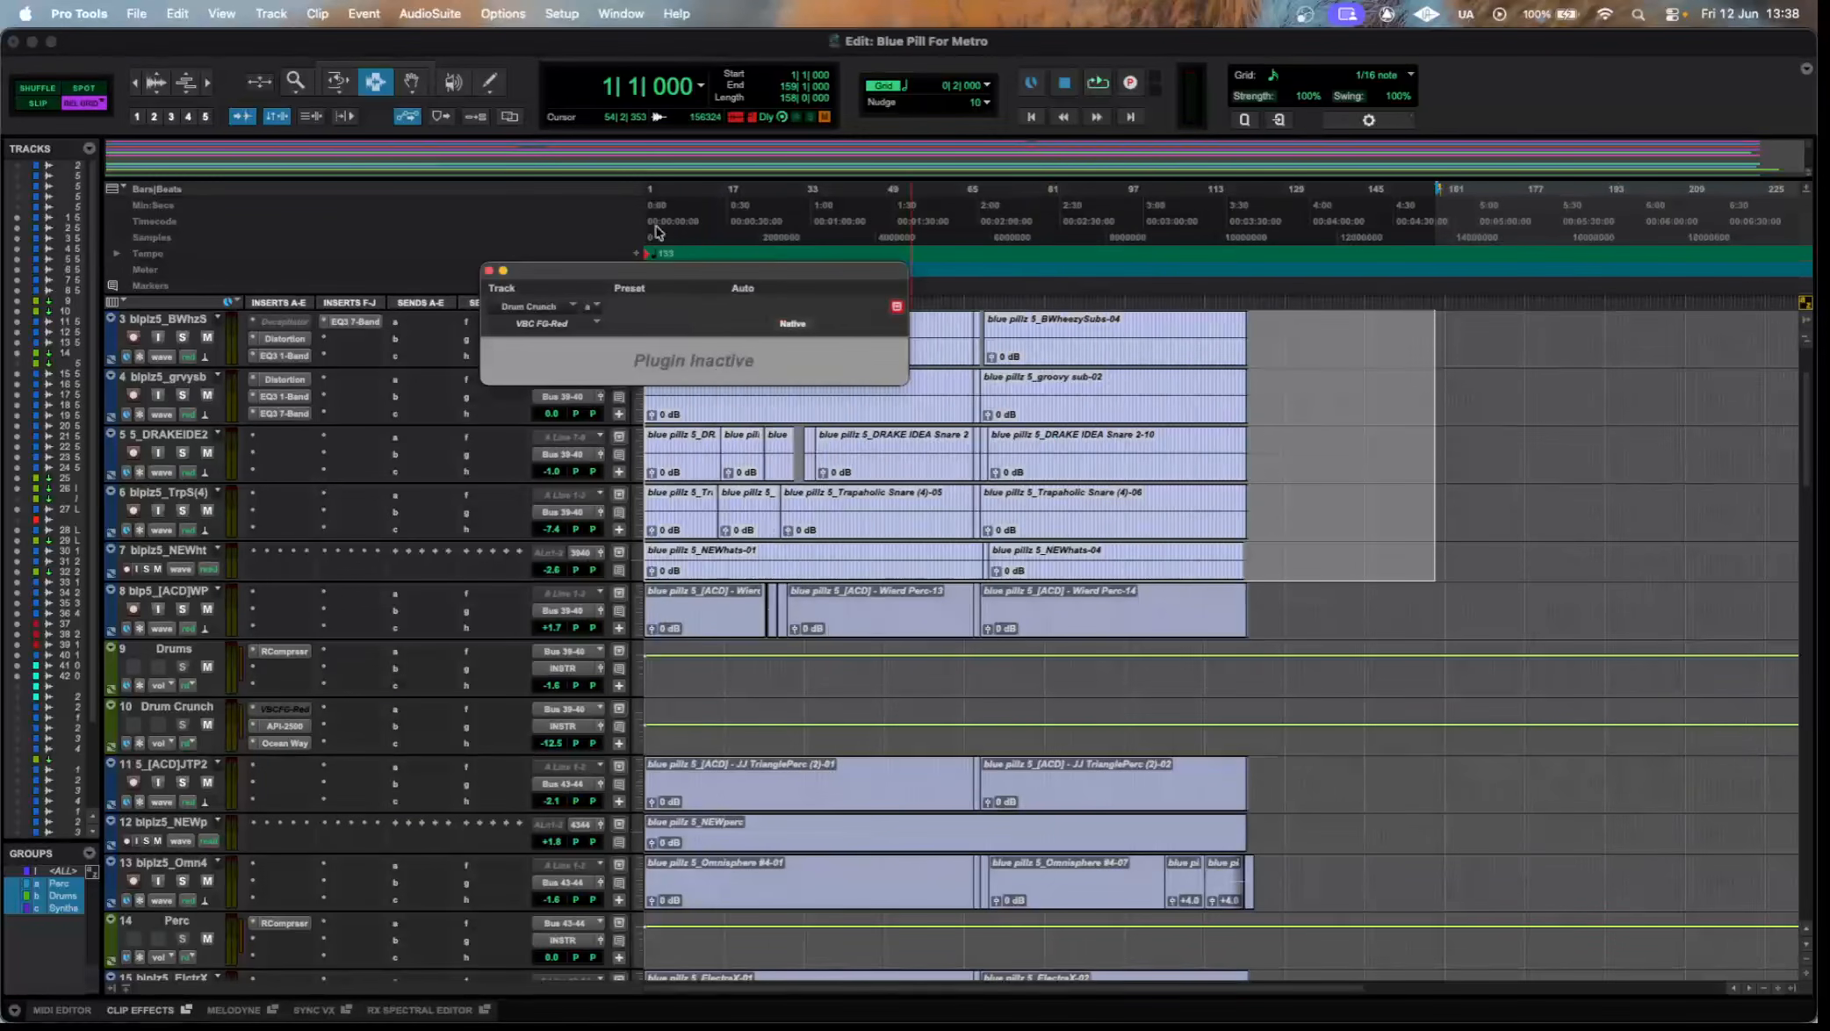
{"action": "left_click", "coordinate": [490, 271]}
Inspect the API-2500 compressor and the UAD Ocean Way Studios reverb on the Drum Crunch track.
{"action": "left_click", "coordinate": [289, 725]}
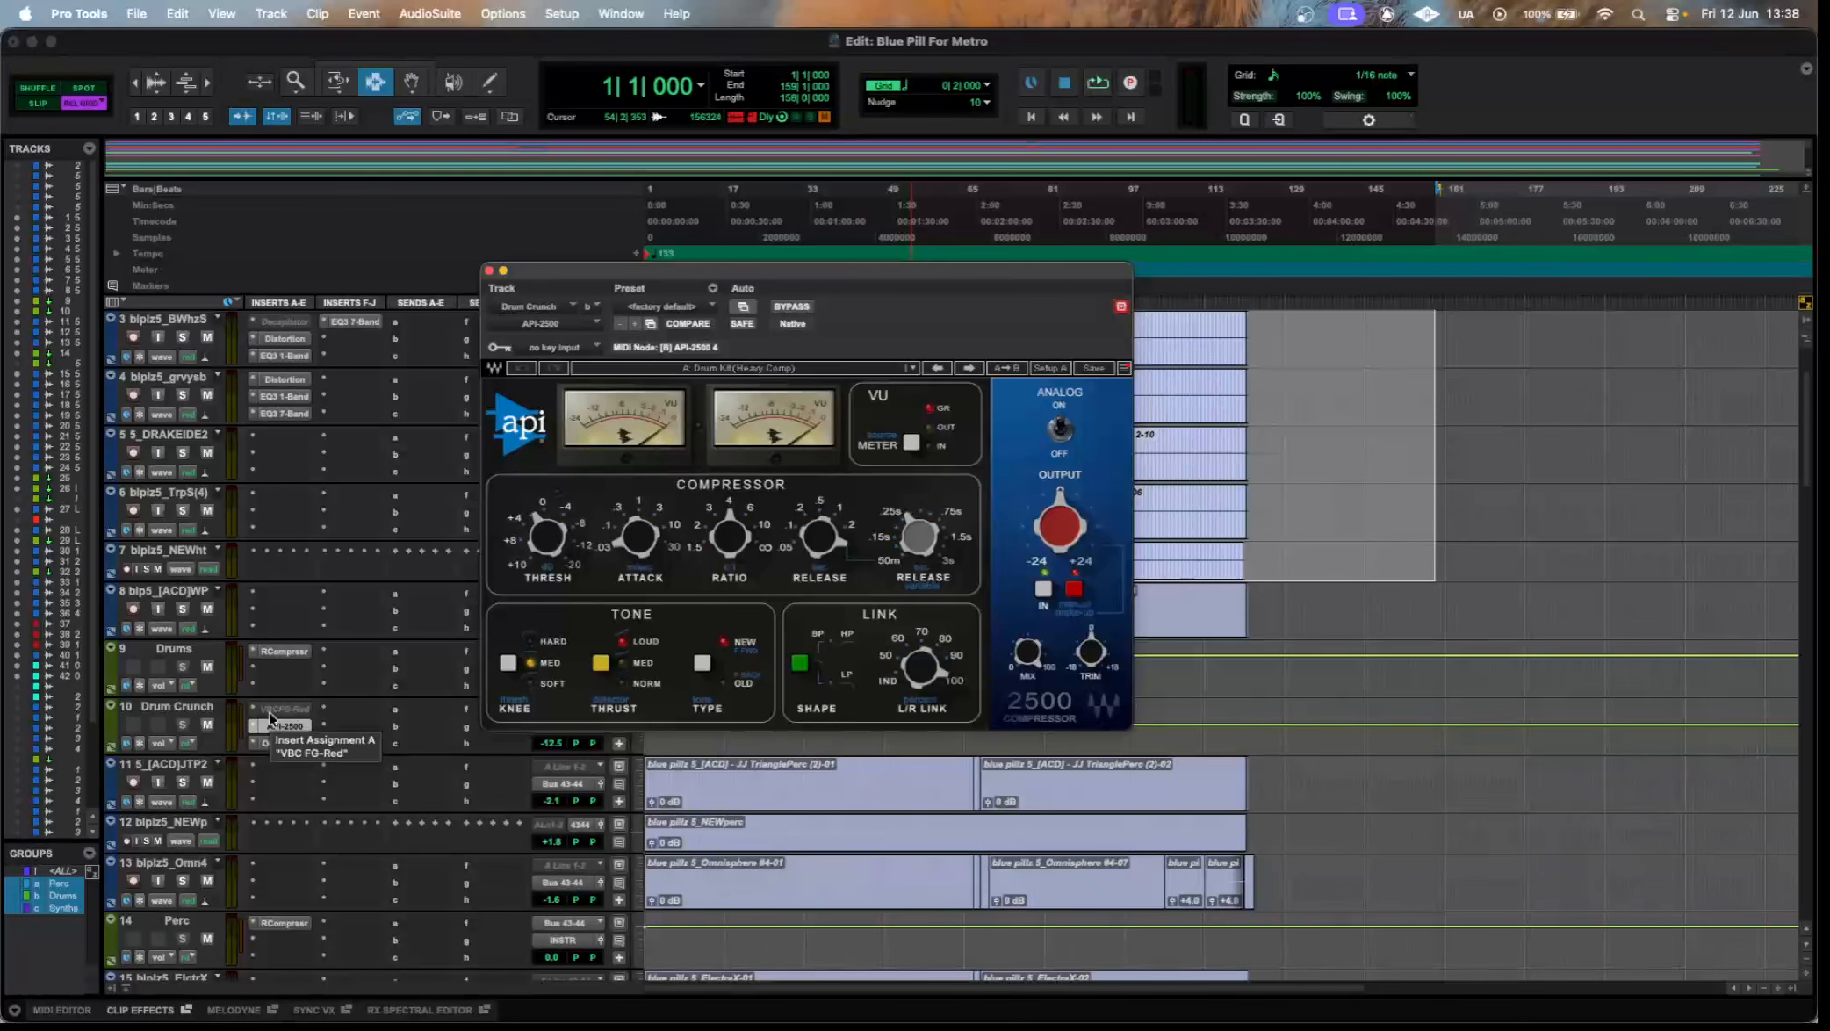
{"action": "left_click", "coordinate": [308, 743]}
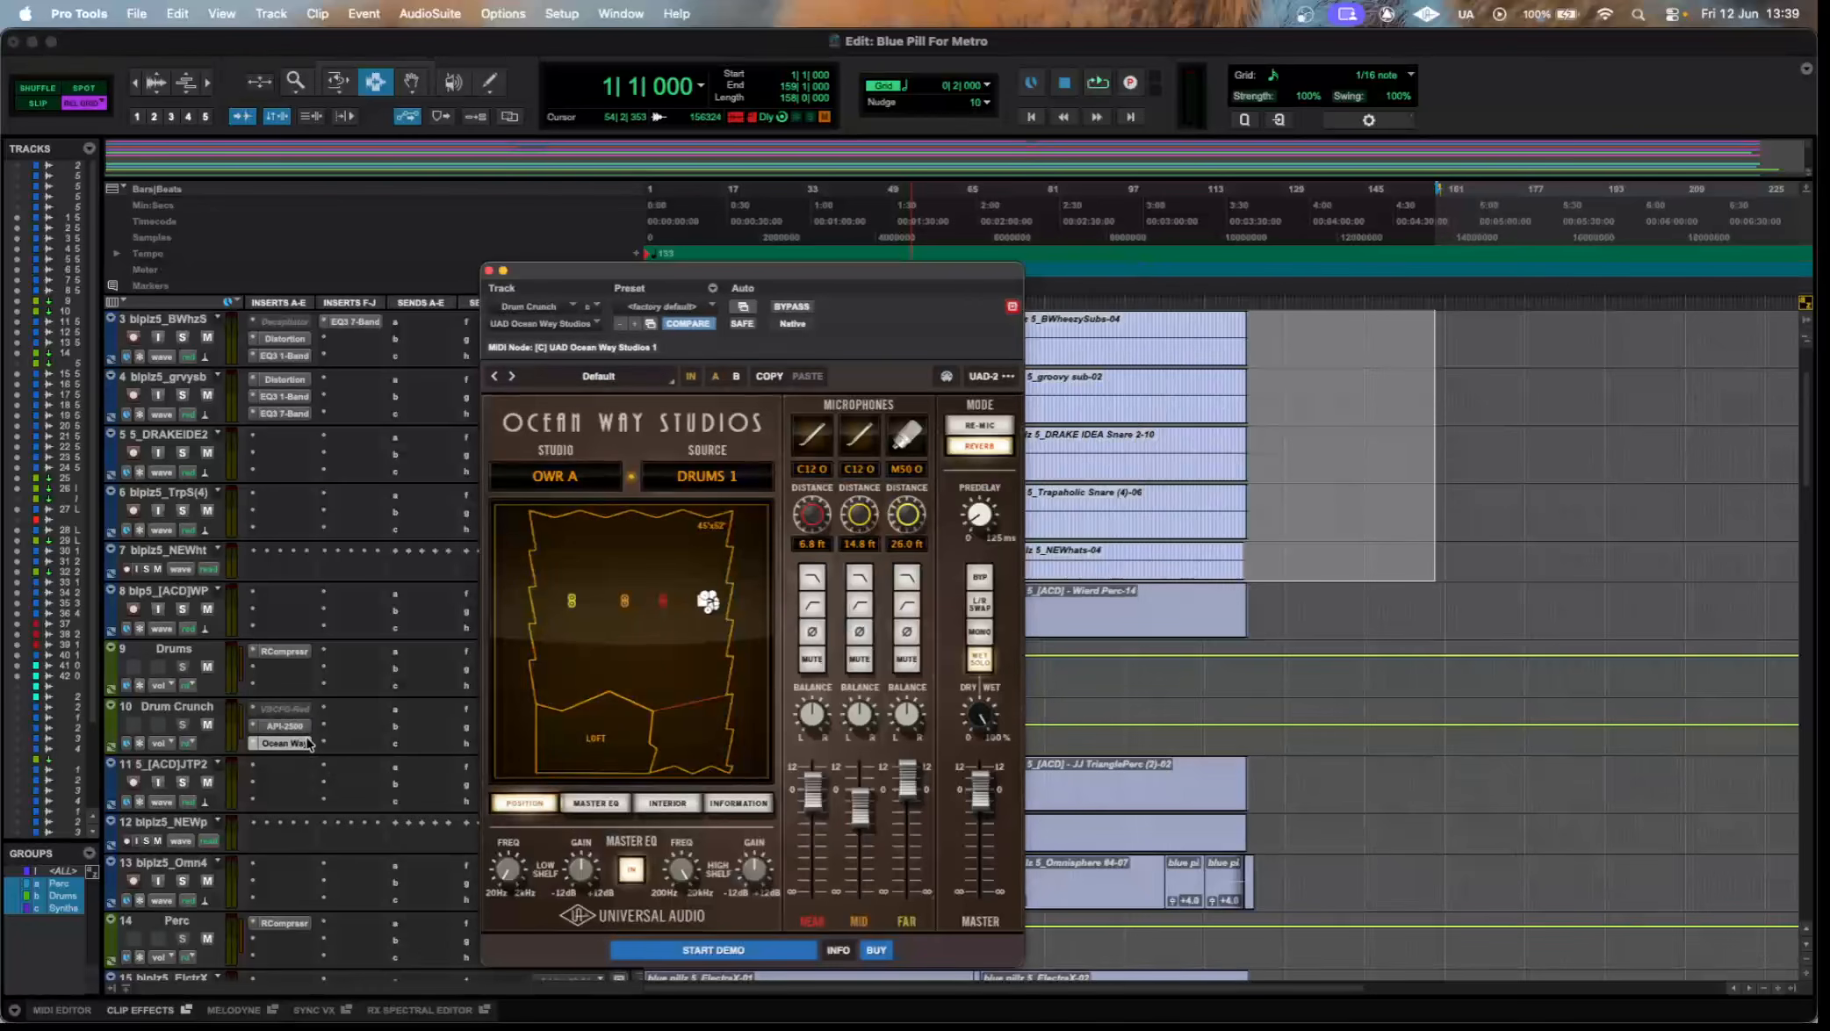
{"action": "left_click_drag", "start_coordinate": [878, 275], "coordinate": [961, 167]}
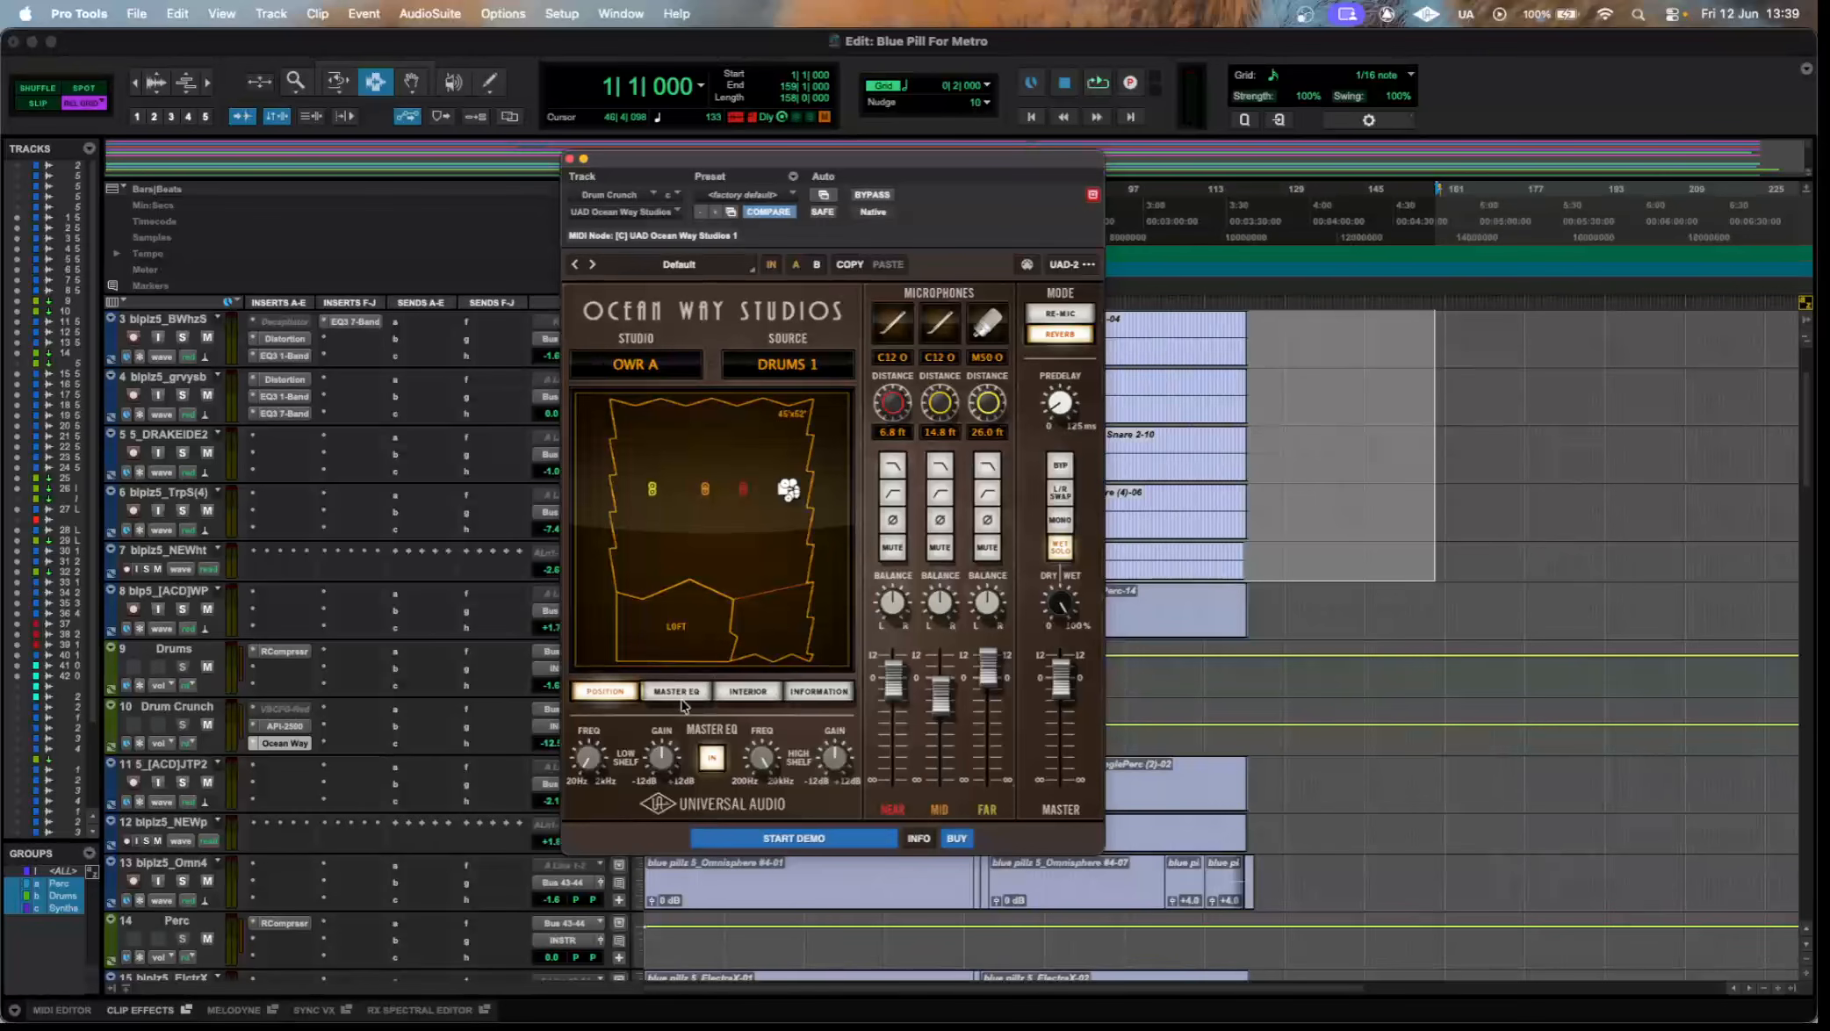
Browse the Ocean Way Studios presets without loading one, and close the preset list and the plugin.
{"action": "left_click", "coordinate": [679, 265]}
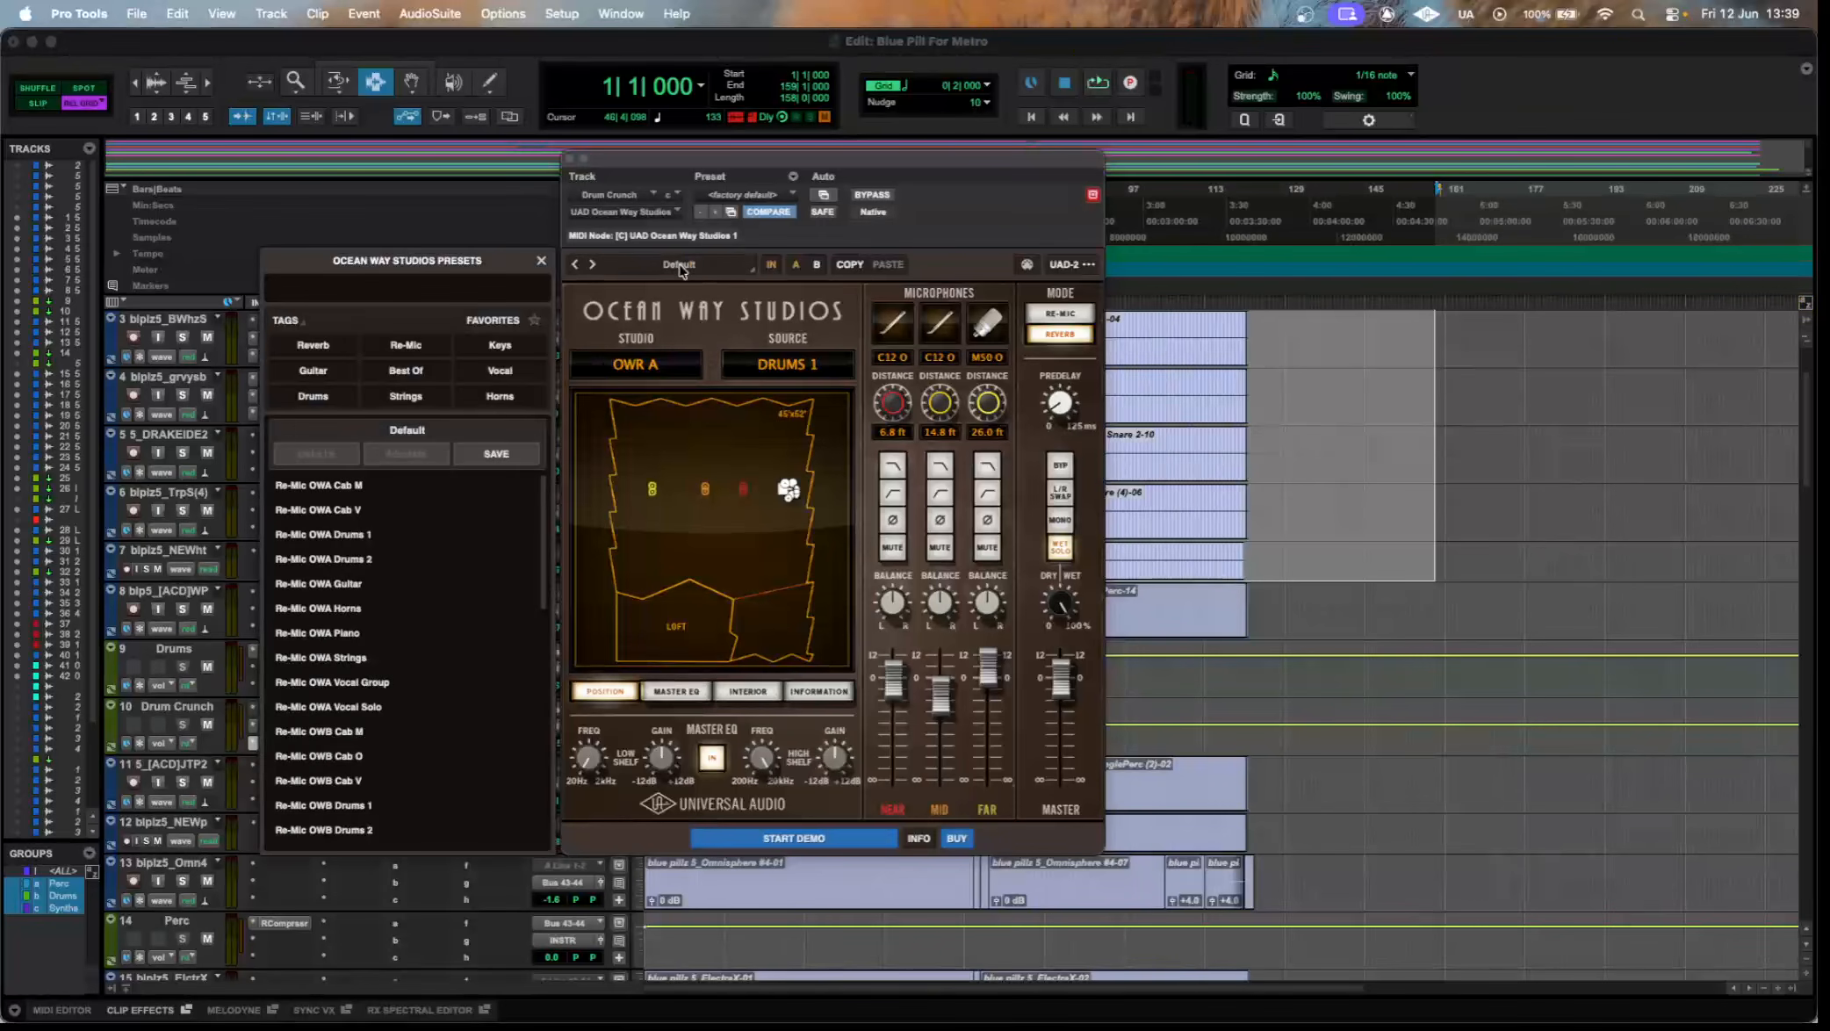
{"action": "scroll", "coordinate": [498, 564], "scroll_direction": "down", "scroll_amount": 15}
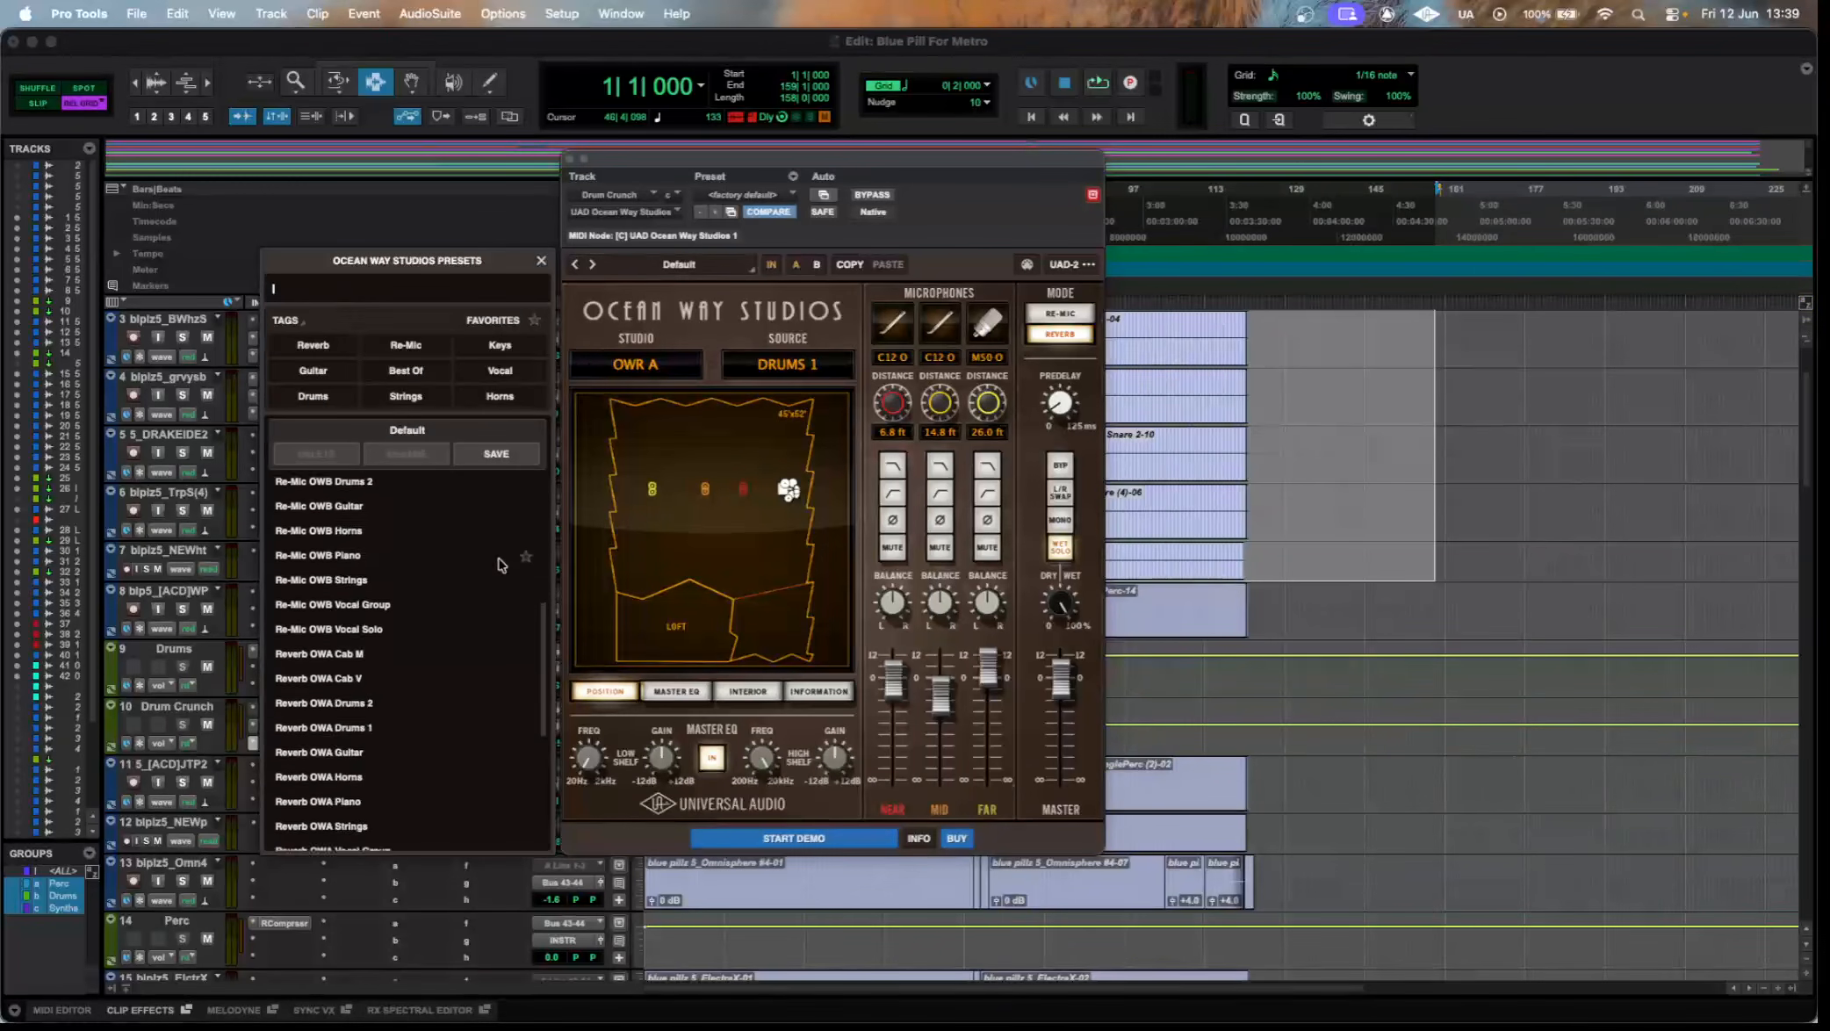
{"action": "left_click", "coordinate": [541, 260]}
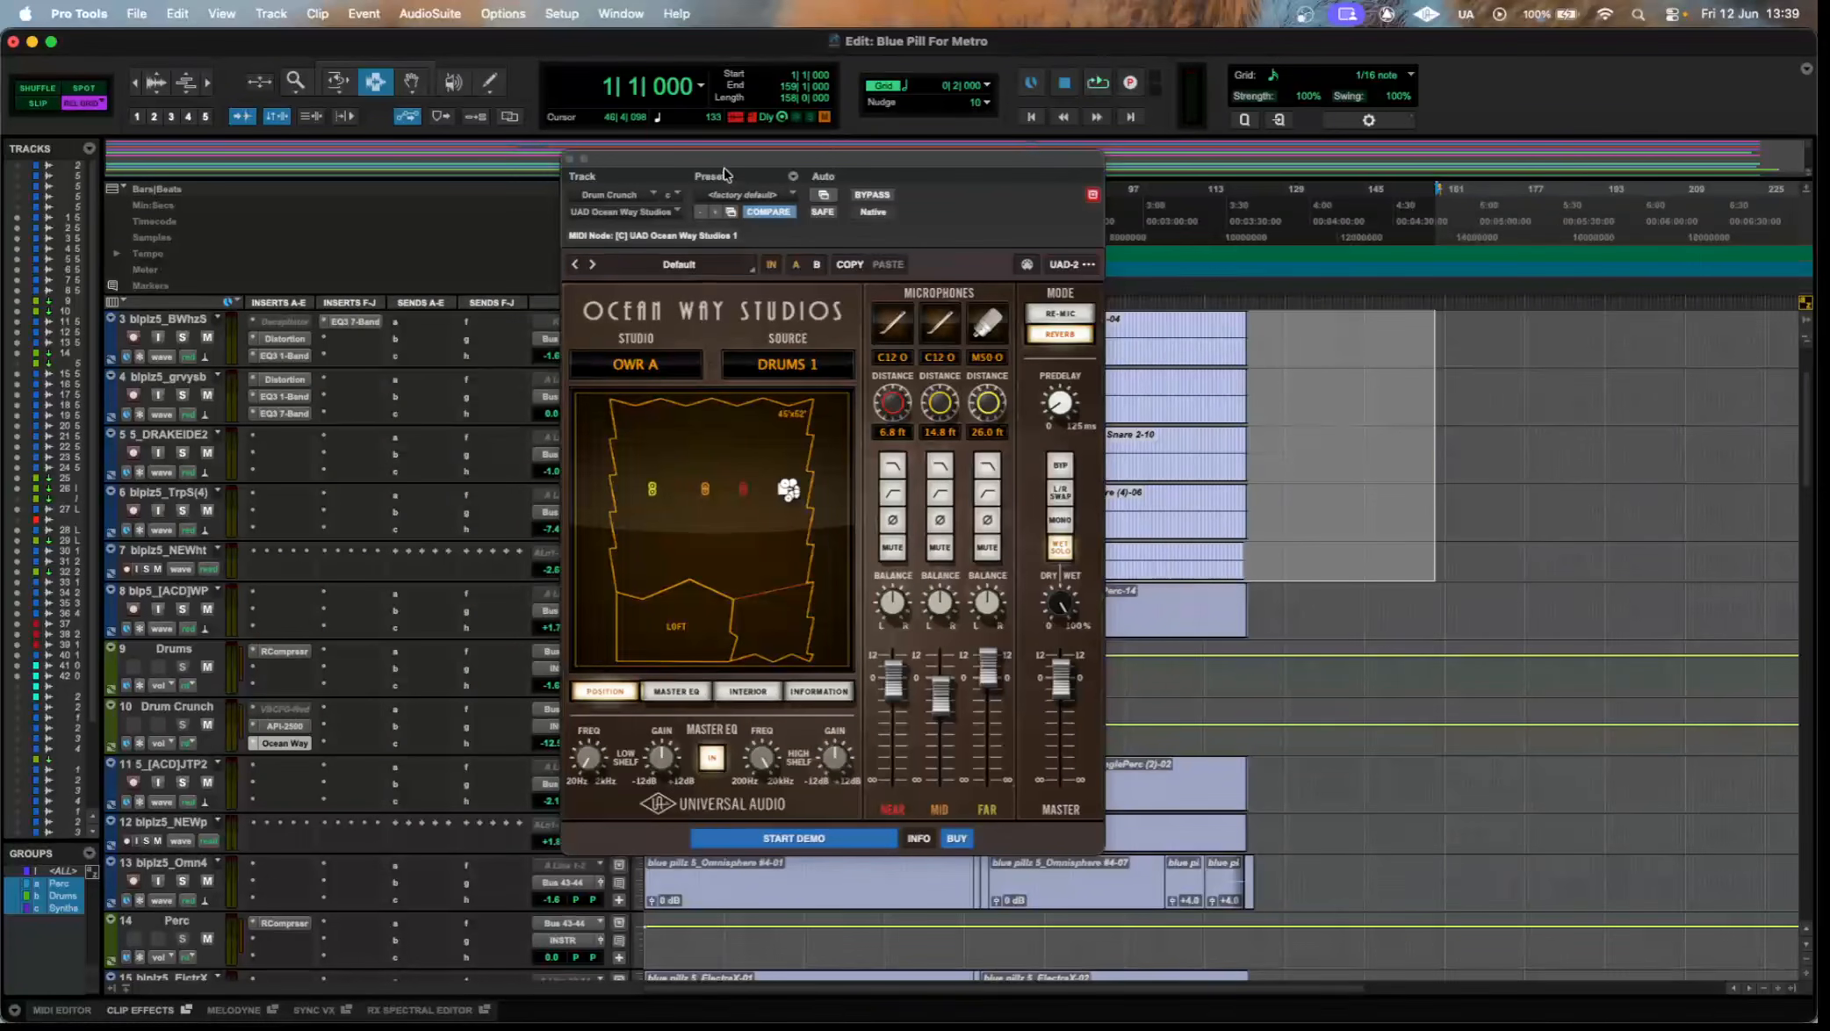
{"action": "left_click", "coordinate": [570, 159]}
Select the percussion clips on tracks 11 to 13 from bar 2 to bar 142.
{"action": "scroll", "coordinate": [1189, 614], "scroll_direction": "down", "scroll_amount": 4}
{"action": "left_click_drag", "start_coordinate": [1284, 641], "coordinate": [656, 575]}
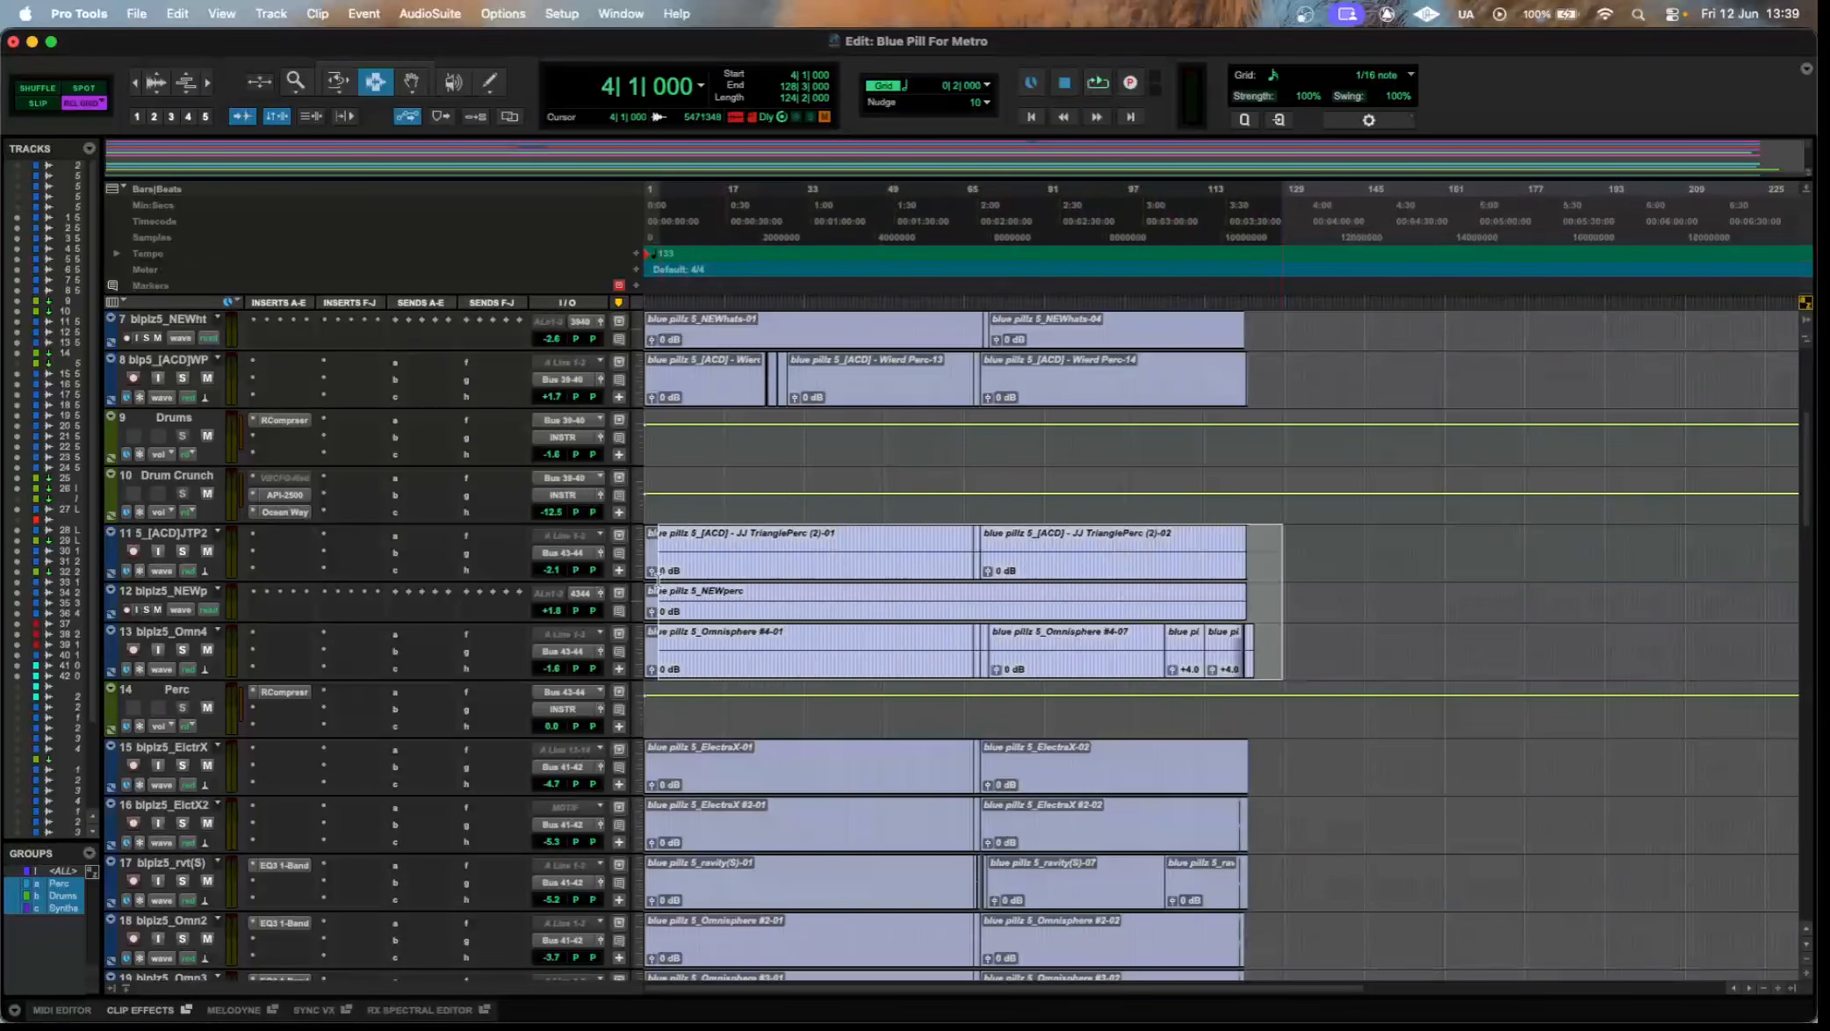
{"action": "left_click_drag", "start_coordinate": [1358, 634], "coordinate": [648, 610]}
Inspect the RCompressor settings on the Perc aux track and close its window.
{"action": "left_click", "coordinate": [281, 692]}
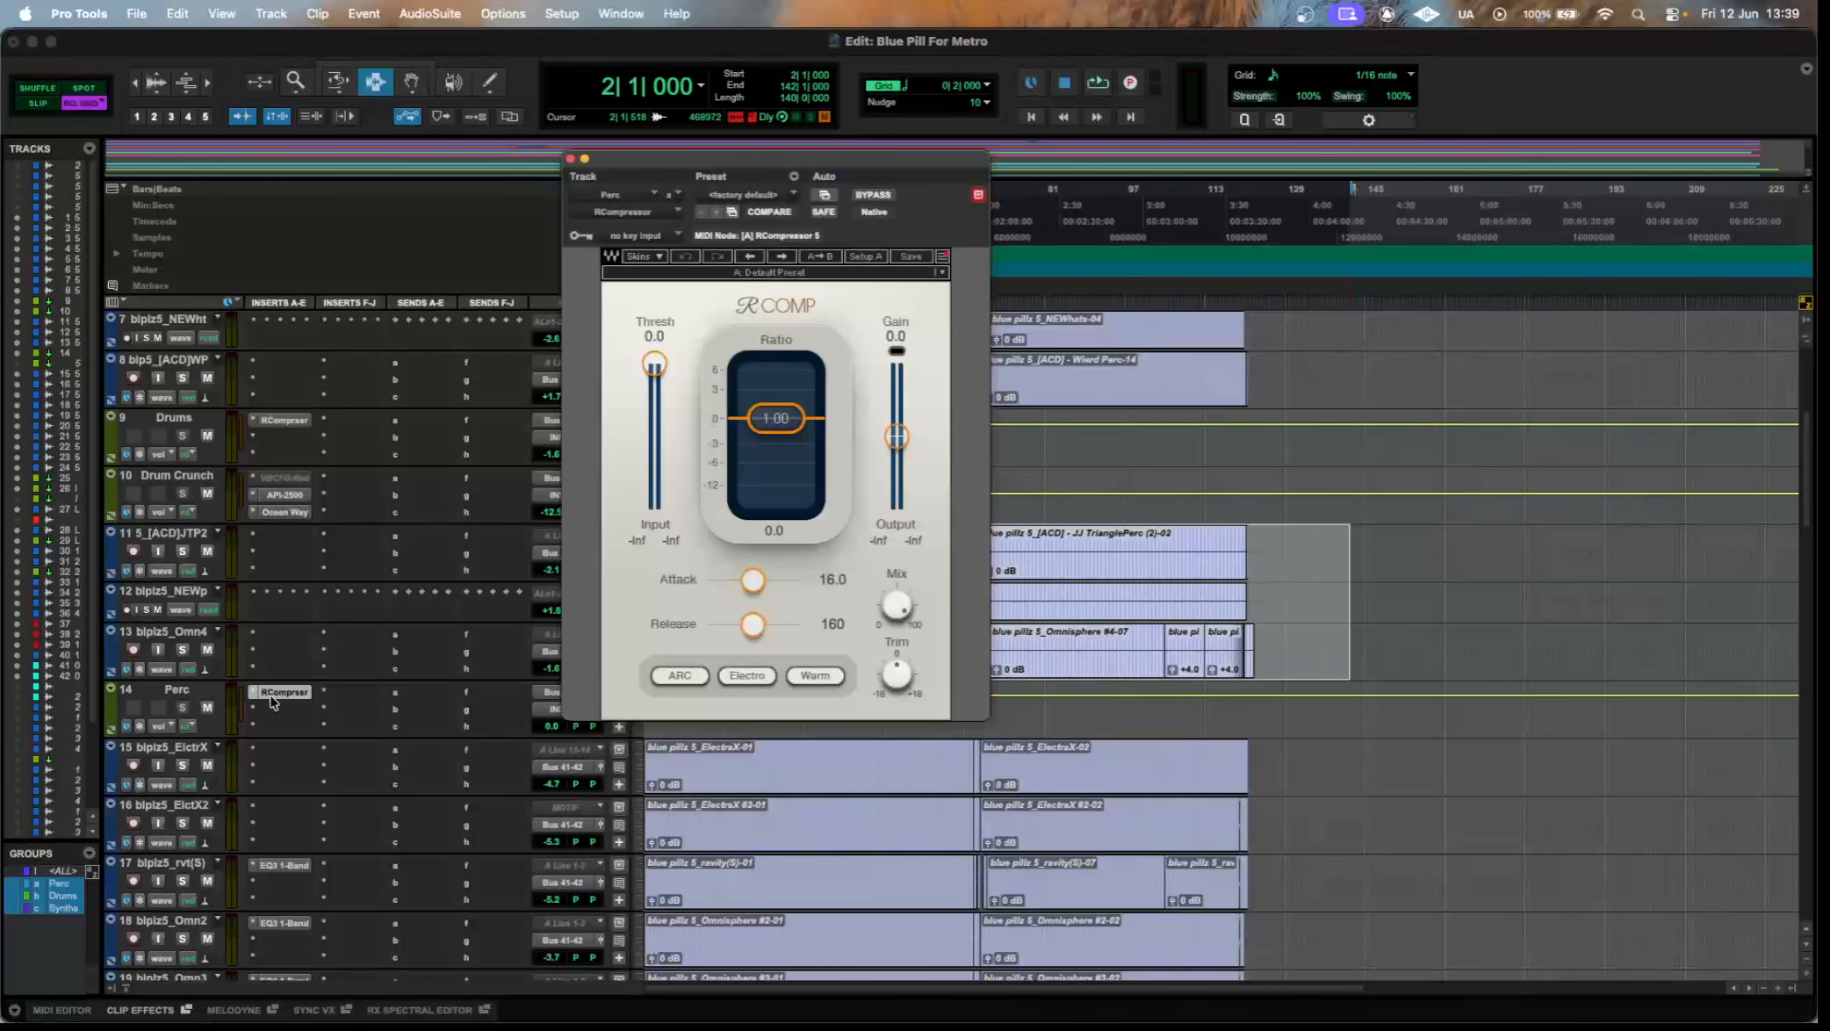
{"action": "left_click", "coordinate": [279, 692]}
{"action": "scroll", "coordinate": [272, 701], "scroll_direction": "down", "scroll_amount": 5}
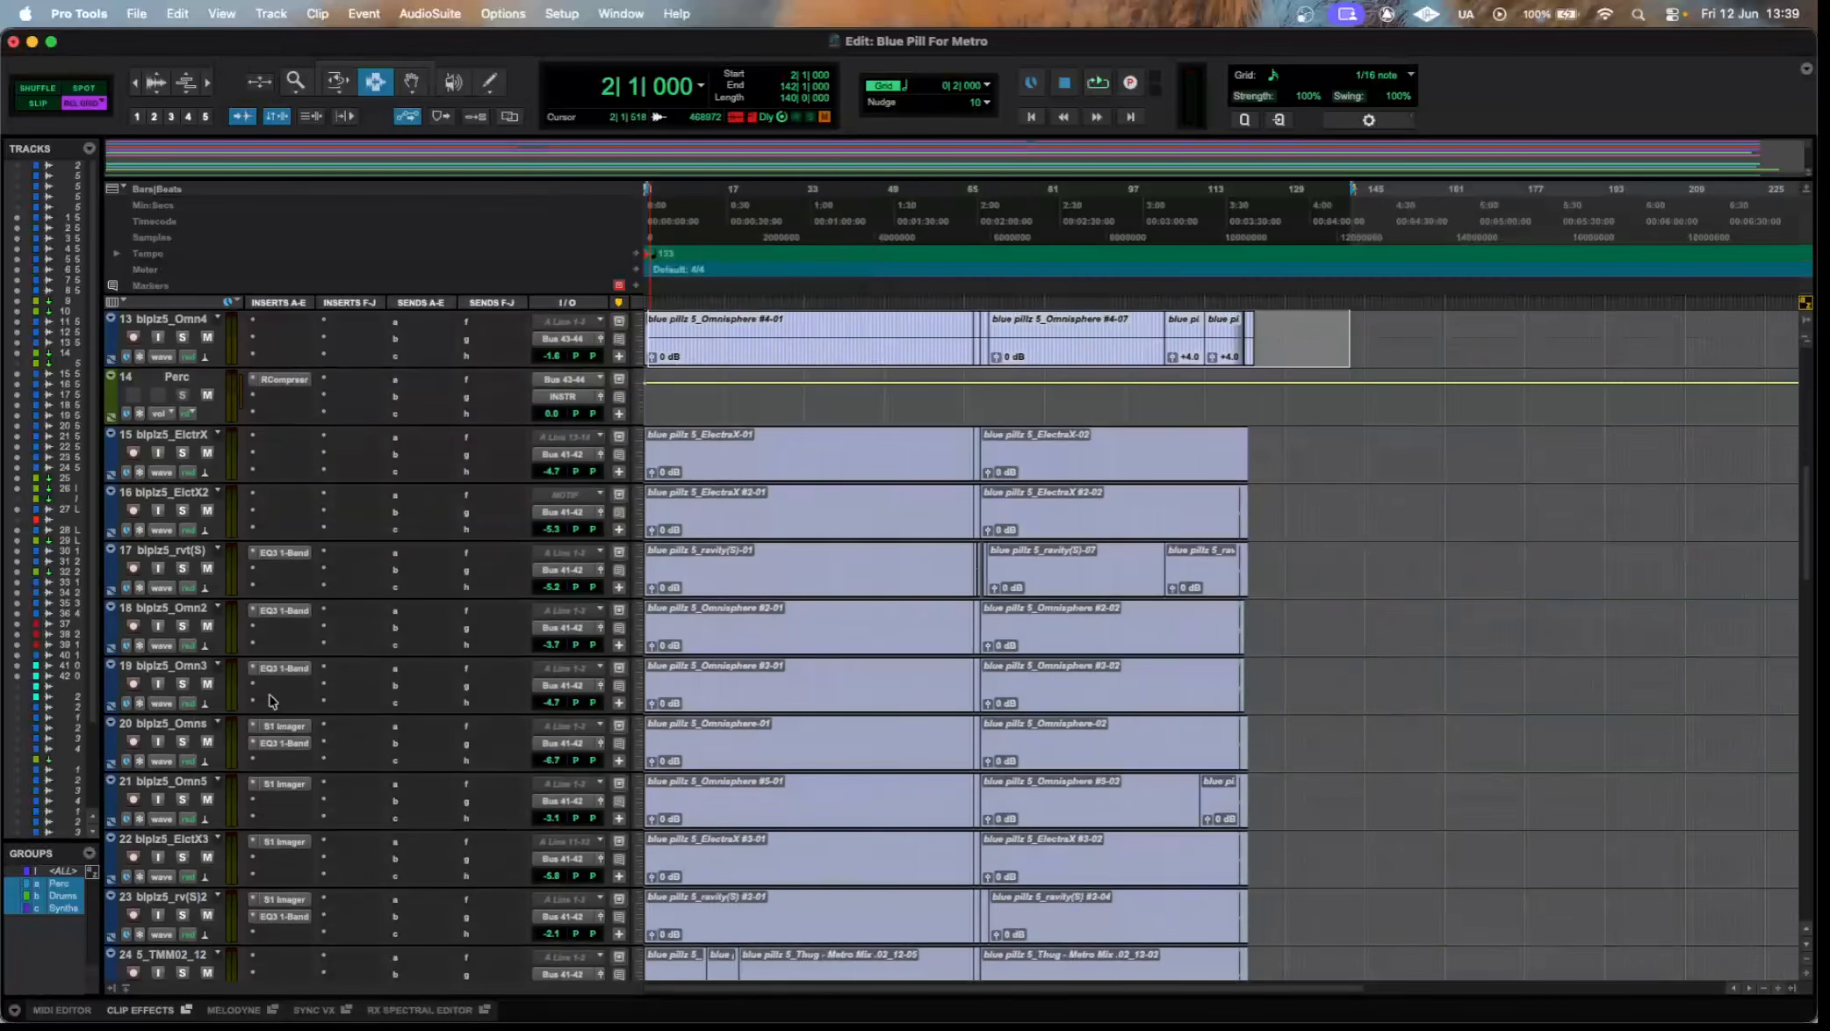
Highlight the synth clips on the tracks from 15 downward from bar 1, and clear the selection at bar 158.
{"action": "scroll", "coordinate": [272, 700], "scroll_direction": "down", "scroll_amount": 2}
{"action": "left_click_drag", "start_coordinate": [1432, 870], "coordinate": [633, 321]}
{"action": "scroll", "coordinate": [1402, 514], "scroll_direction": "up", "scroll_amount": 3}
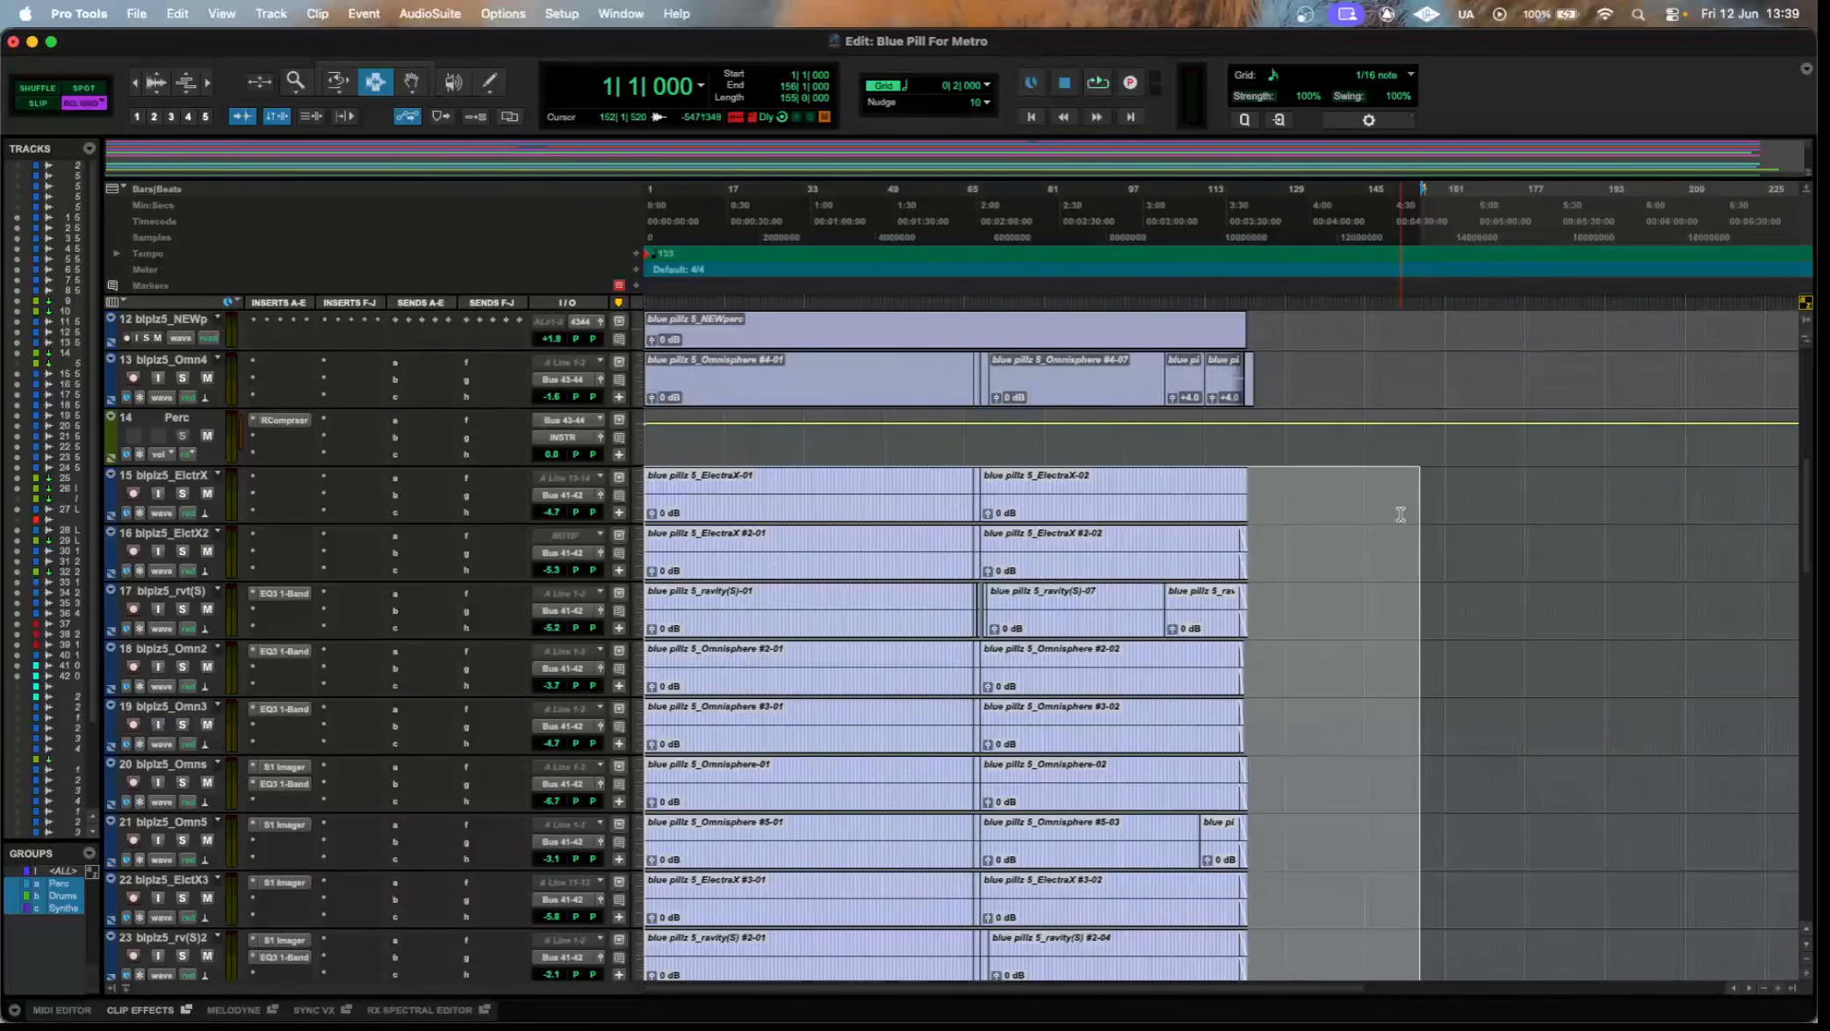
{"action": "scroll", "coordinate": [1400, 515], "scroll_direction": "down", "scroll_amount": 2}
{"action": "left_click_drag", "start_coordinate": [1549, 839], "coordinate": [1533, 847]}
{"action": "left_click_drag", "start_coordinate": [1494, 878], "coordinate": [534, 572]}
{"action": "left_click", "coordinate": [1430, 589]}
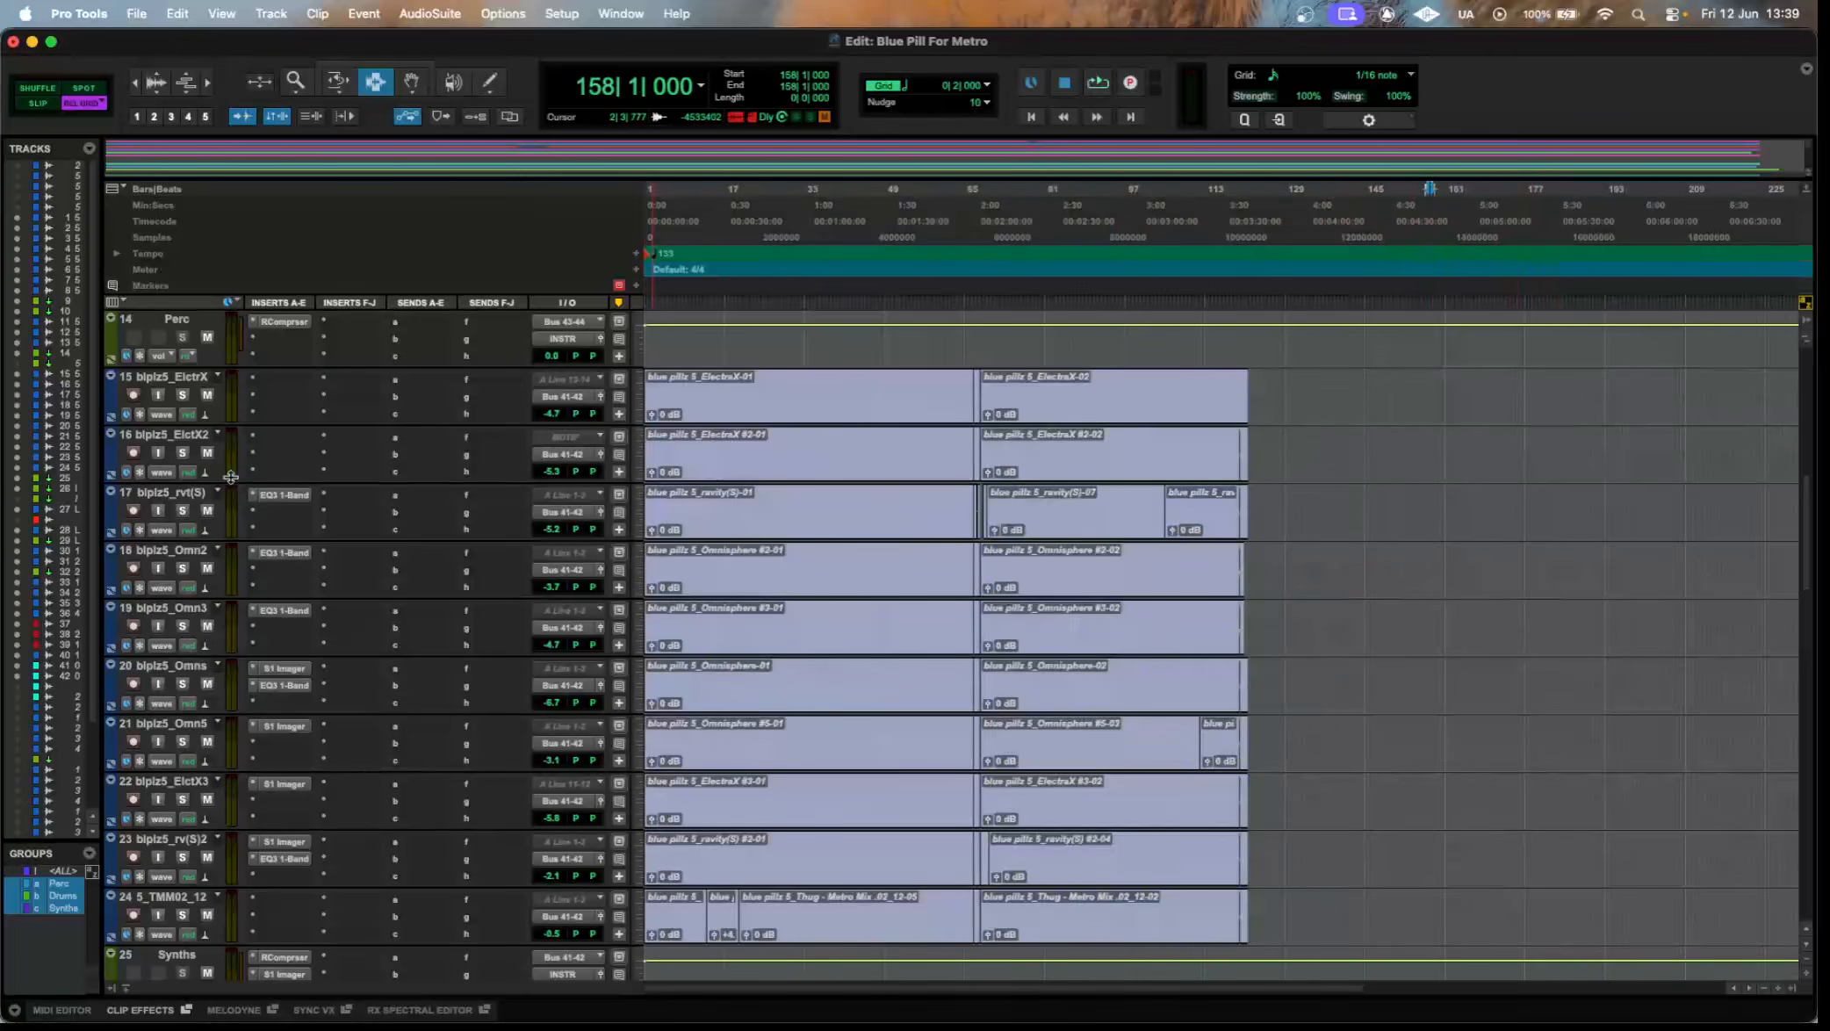
Inspect the EQ3 1-Band settings on synth tracks 17, 18 and 19 one after another.
{"action": "left_click", "coordinate": [275, 496]}
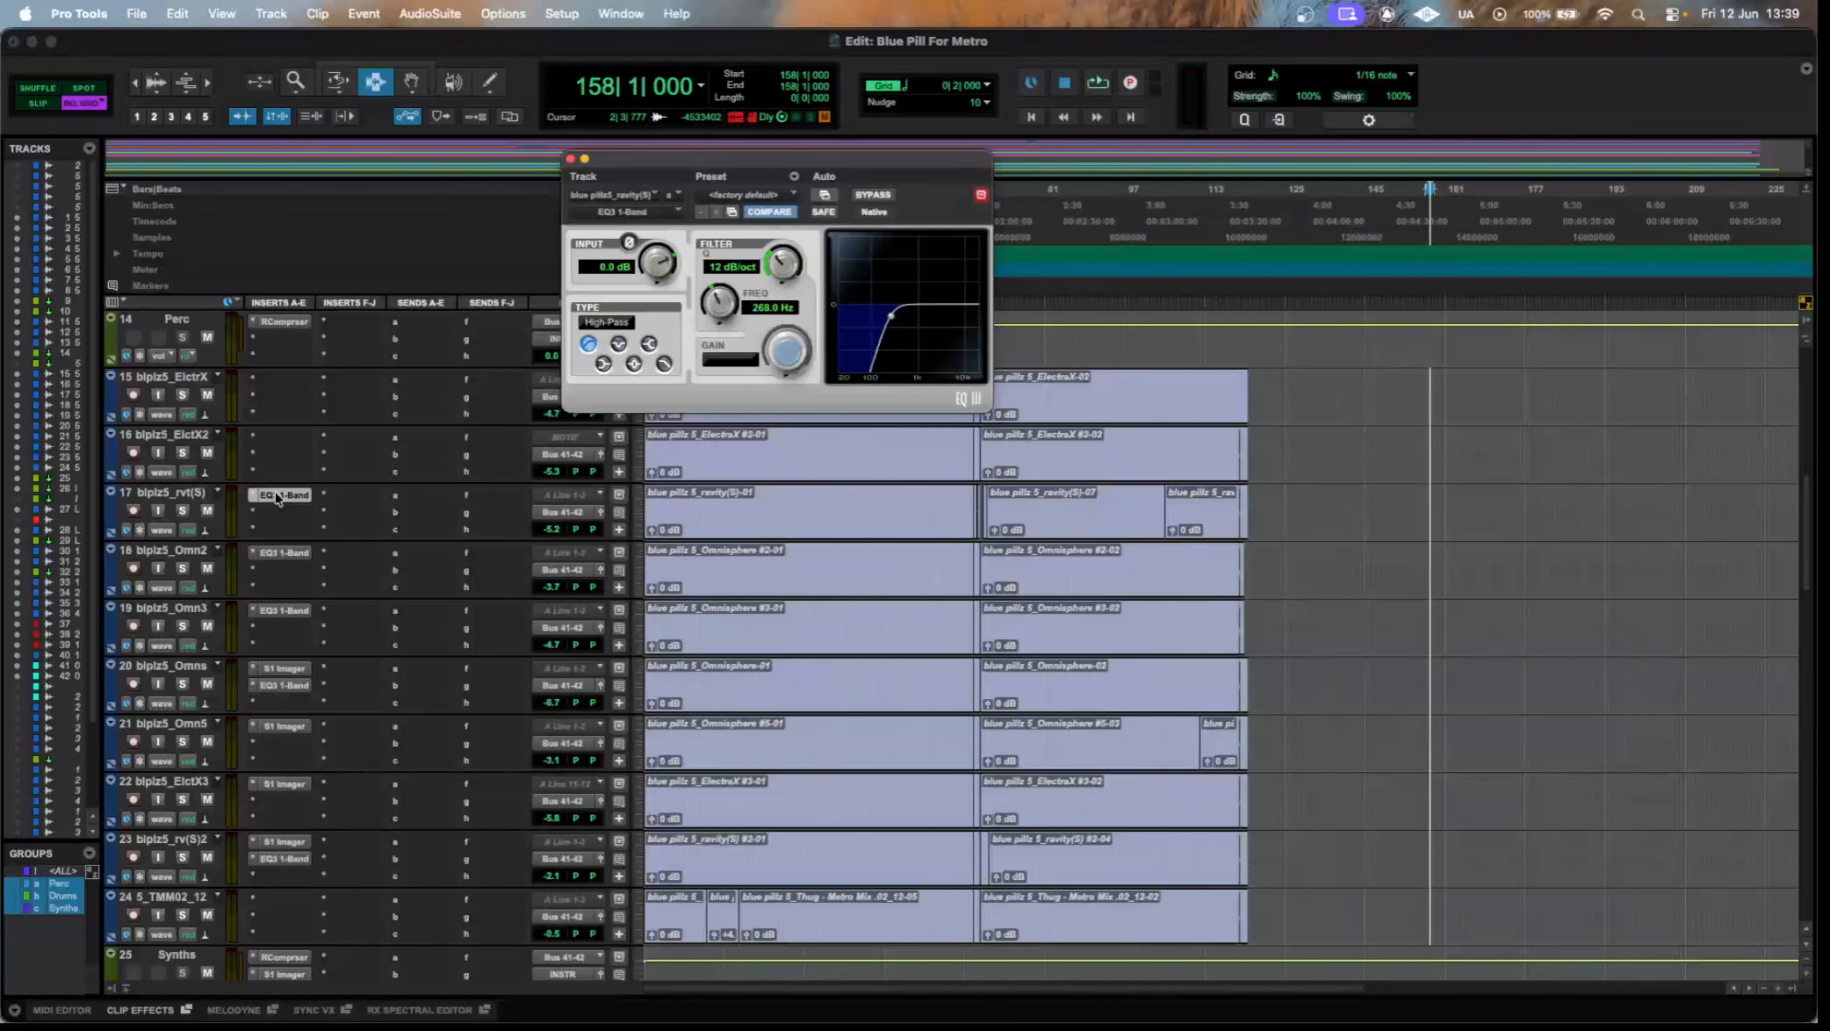
{"action": "left_click", "coordinate": [278, 497]}
{"action": "left_click", "coordinate": [281, 555]}
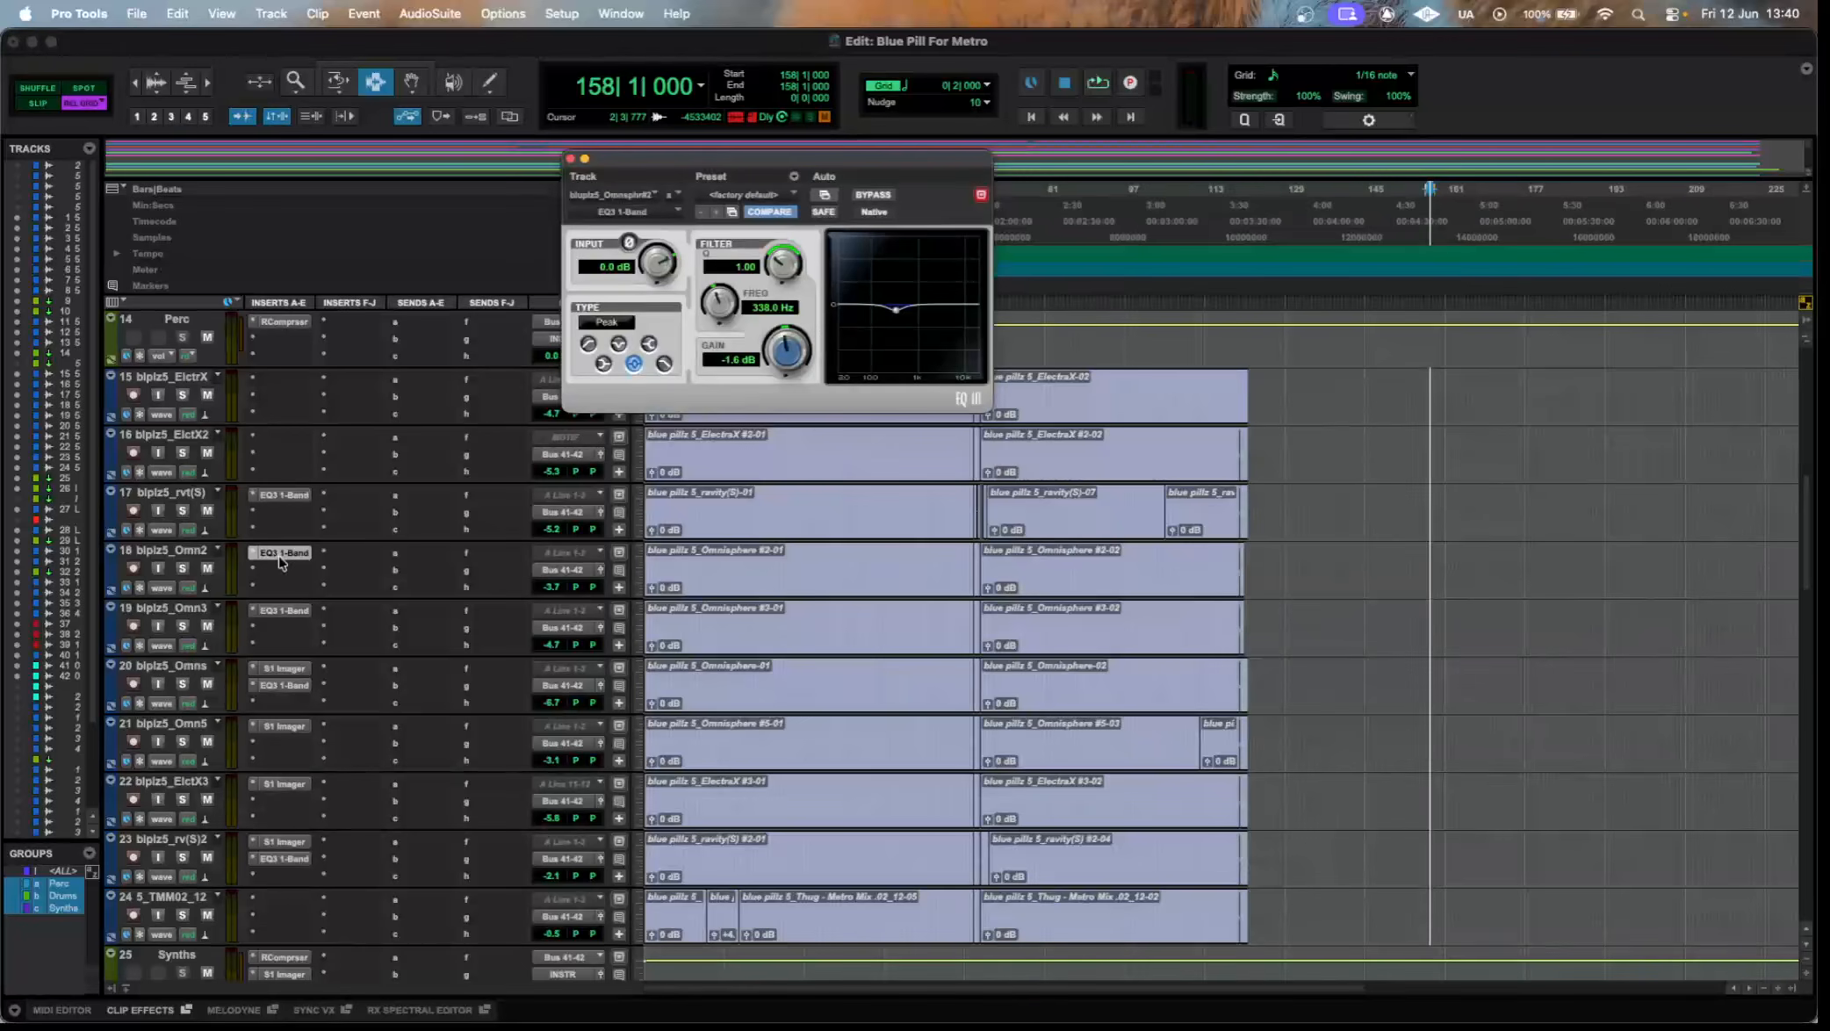
{"action": "left_click", "coordinate": [281, 555]}
{"action": "left_click", "coordinate": [284, 611]}
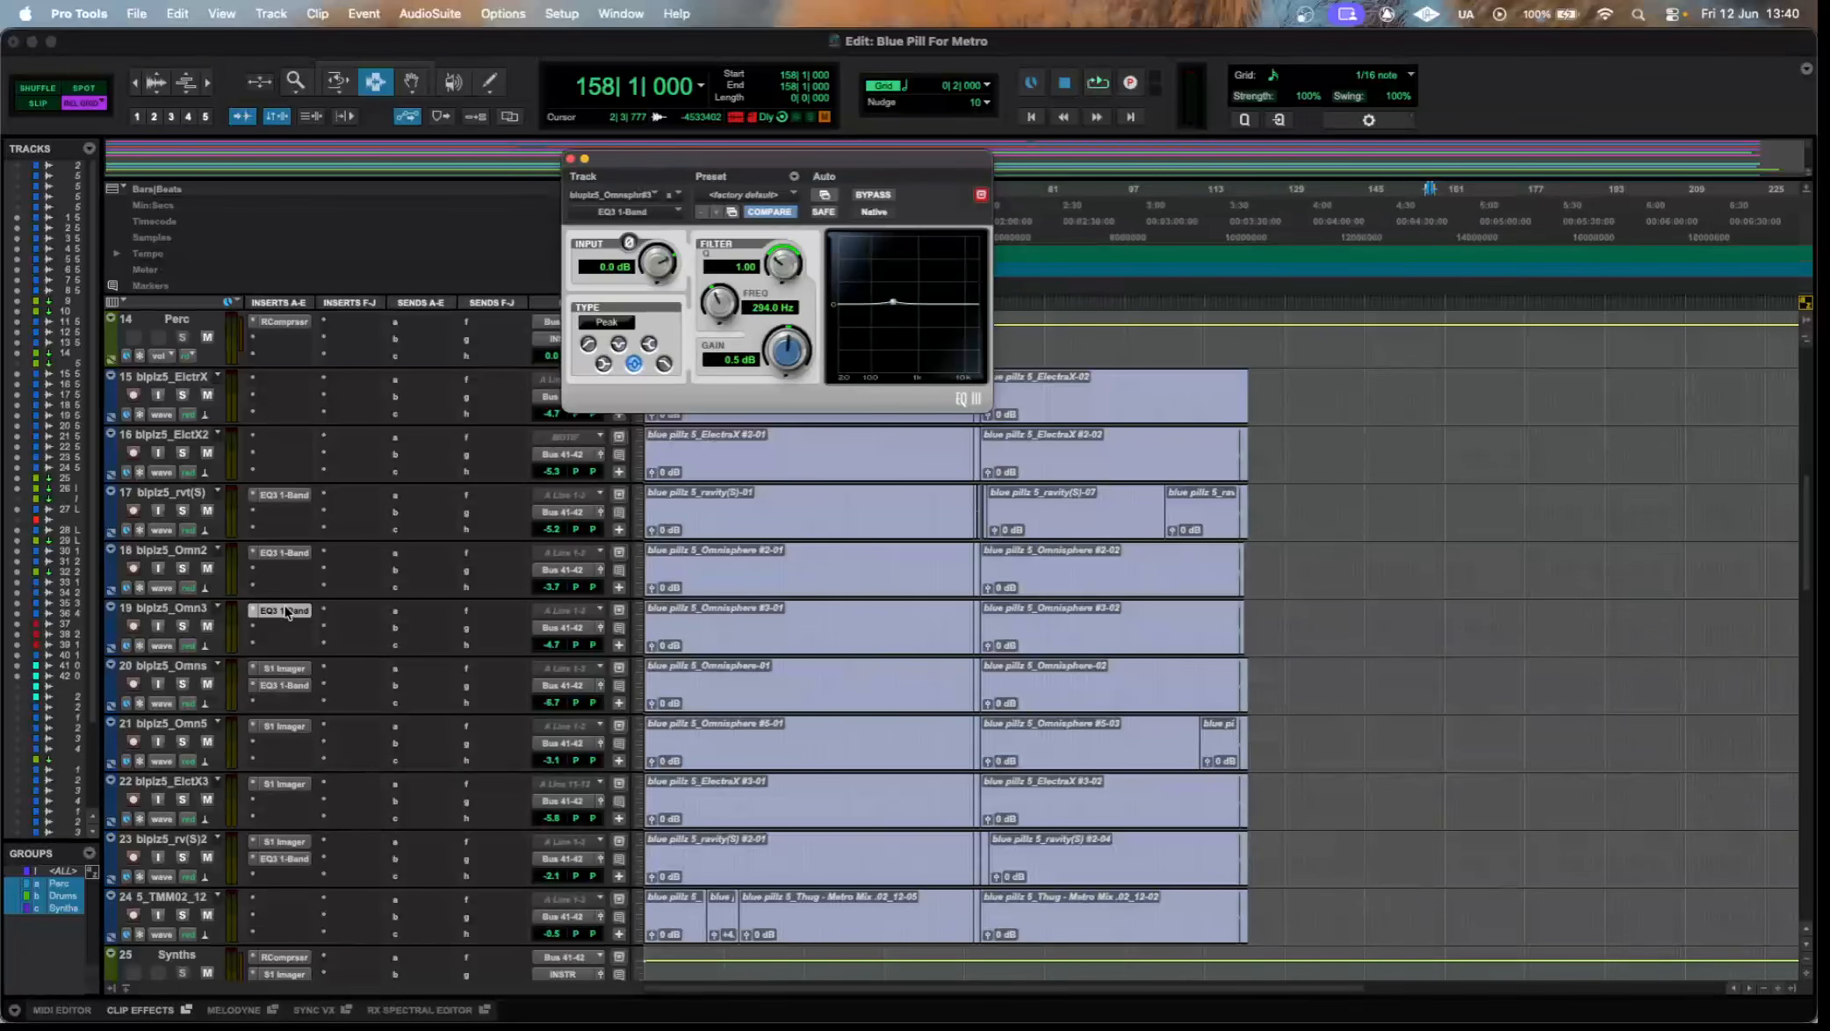
Inspect the S1 Imager and EQ3 1-Band settings on Omnisphere track 20.
{"action": "left_click", "coordinate": [285, 669]}
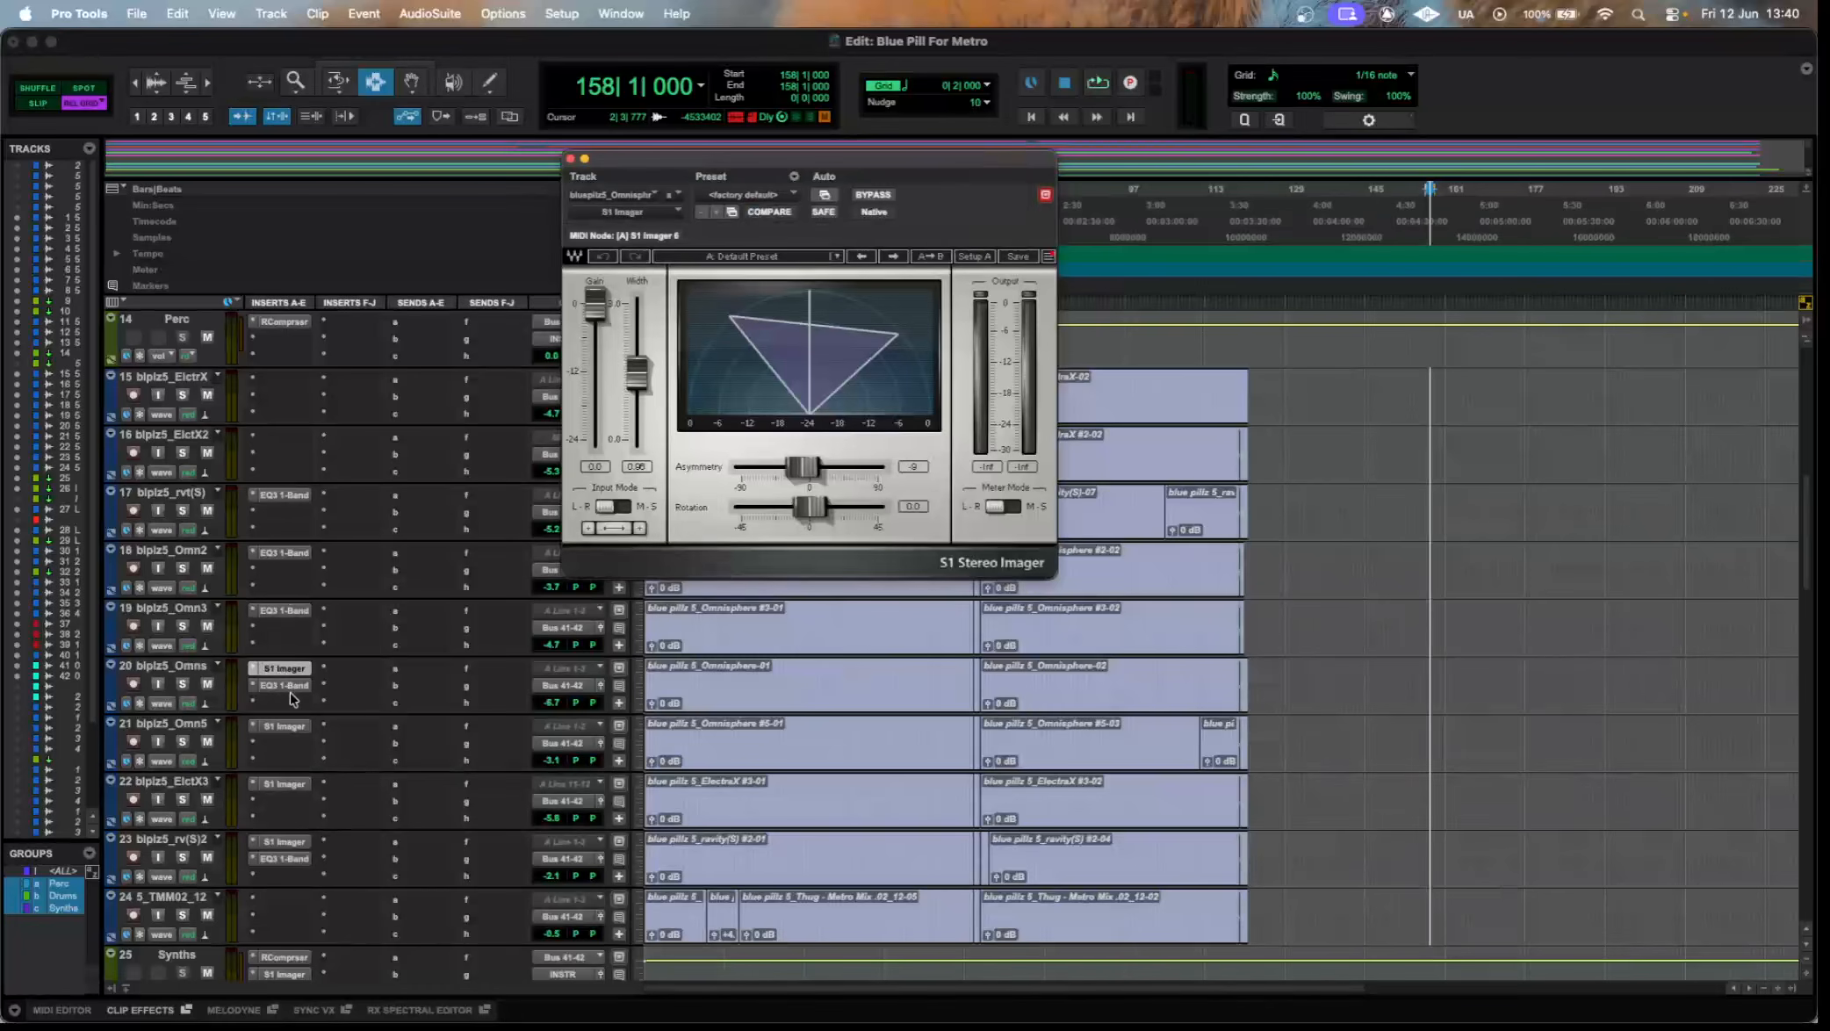
{"action": "left_click", "coordinate": [288, 687]}
{"action": "left_click", "coordinate": [284, 668]}
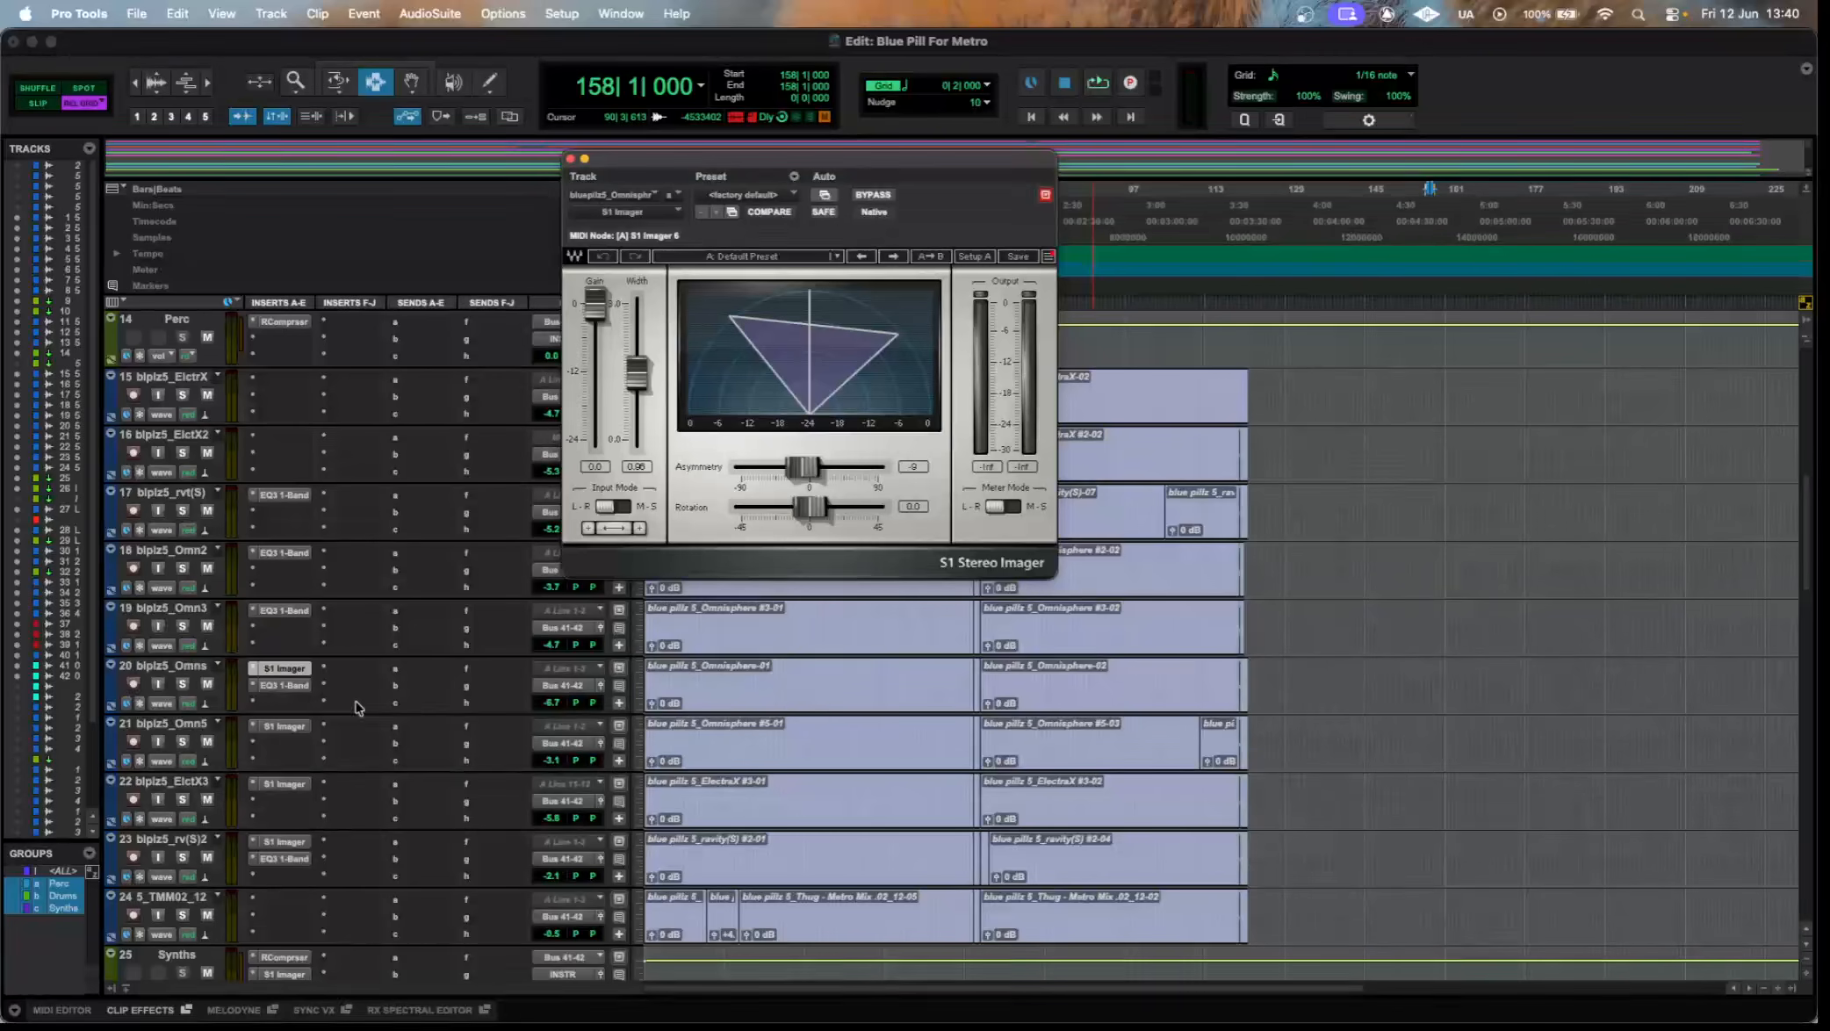
{"action": "mouse_move", "coordinate": [343, 714]}
{"action": "left_mouse_down"}
{"action": "mouse_move", "coordinate": [350, 761]}
{"action": "mouse_move", "coordinate": [349, 711]}
{"action": "left_mouse_up"}
{"action": "left_click", "coordinate": [285, 685]}
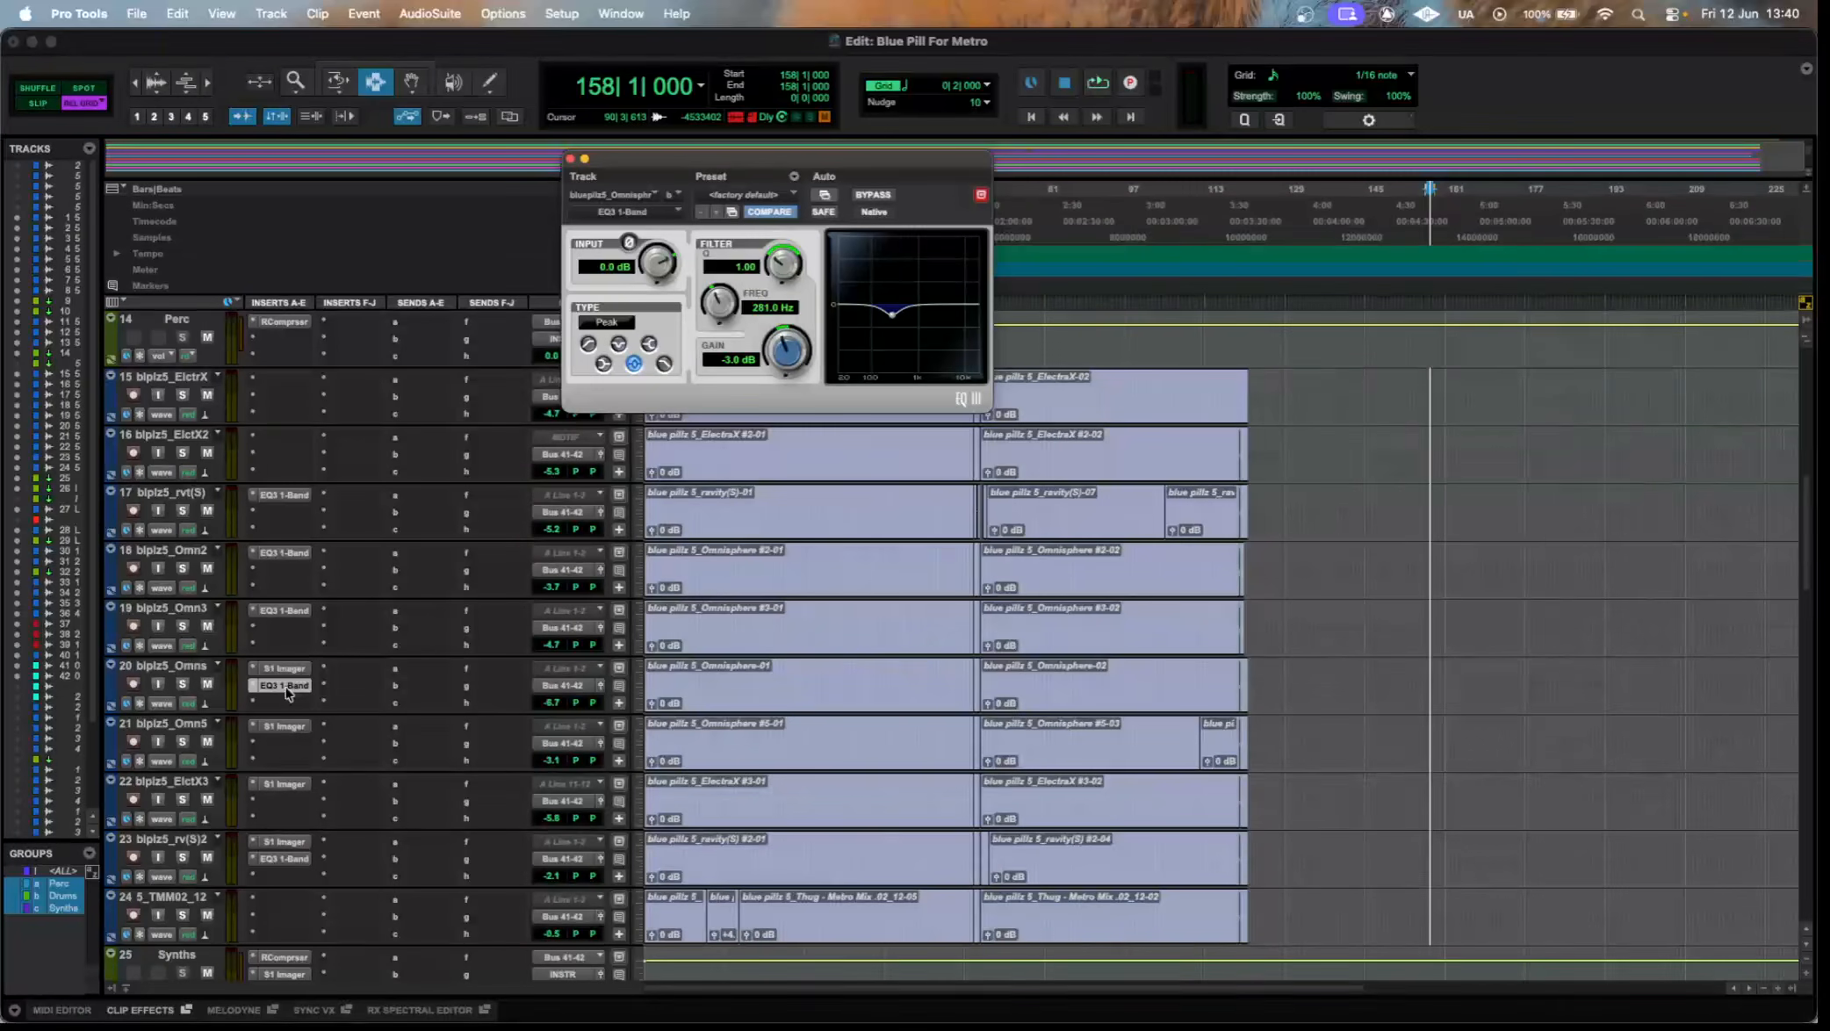
Inspect the S1 Imager on tracks 21, 22 and 23 and the EQ3 1-Band on track 23, and close the plugin window.
{"action": "left_click", "coordinate": [295, 729]}
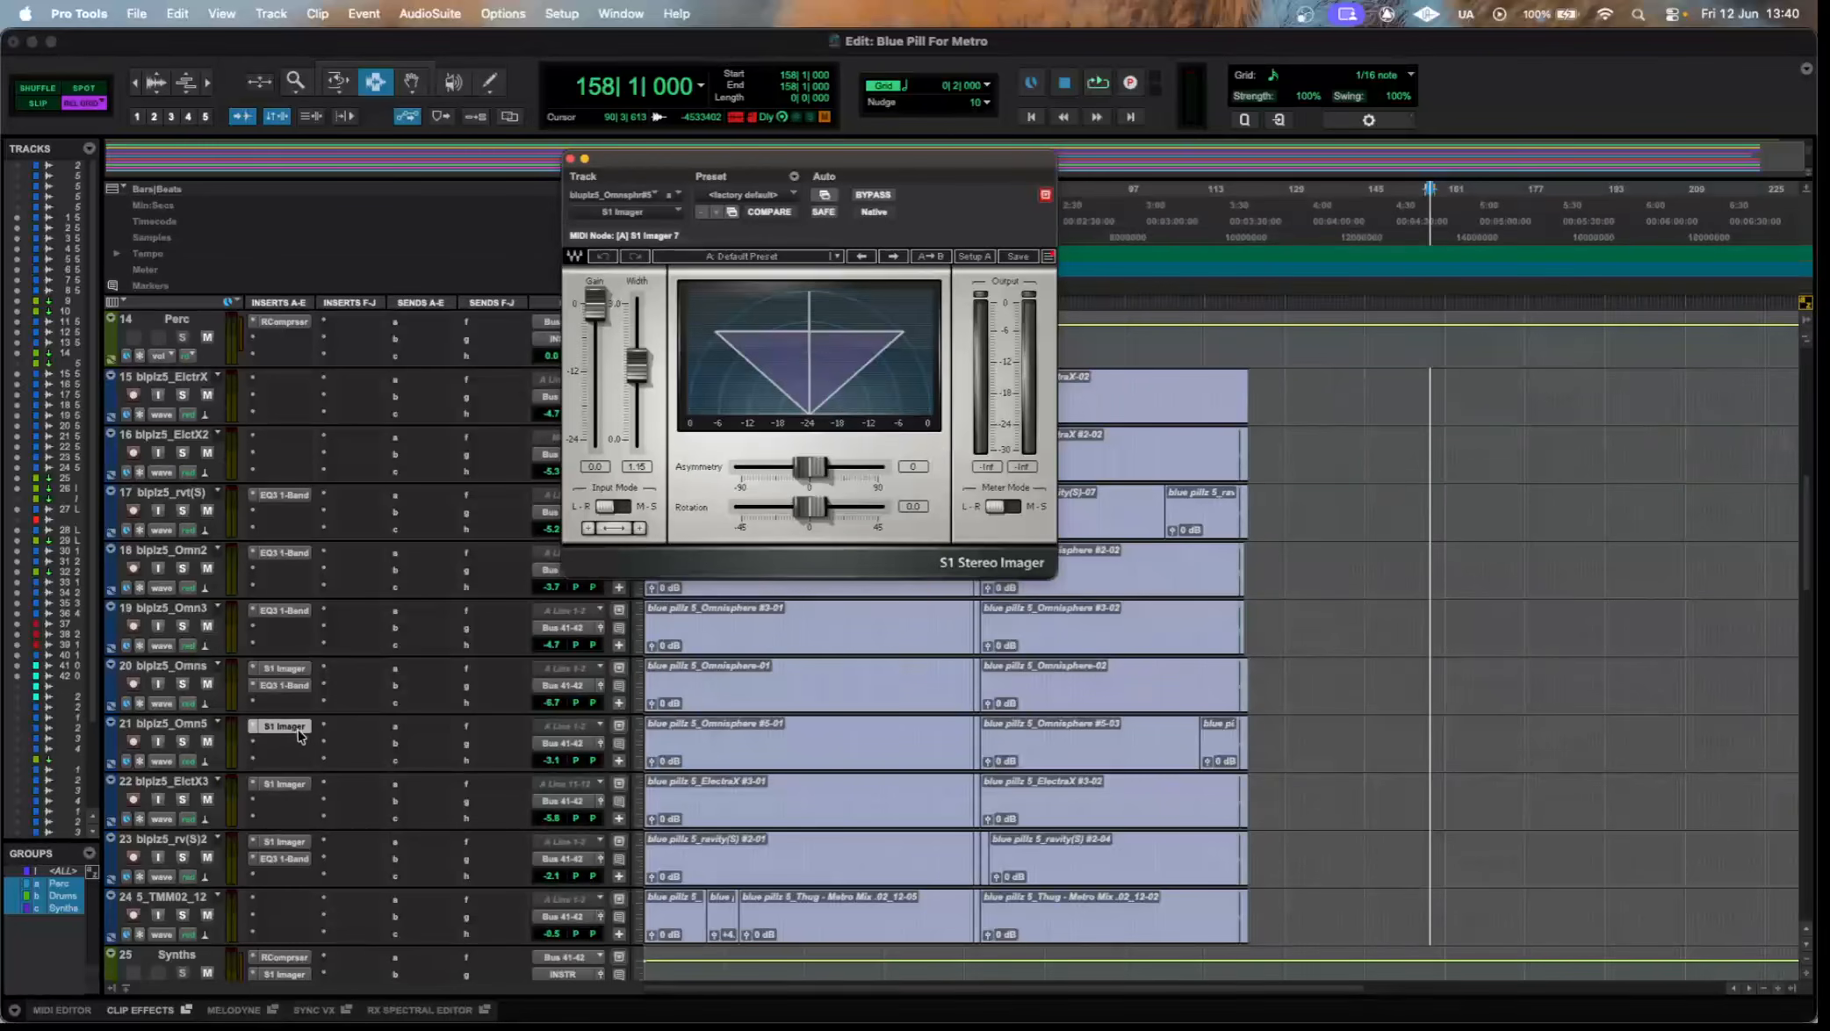
{"action": "left_click", "coordinate": [293, 785]}
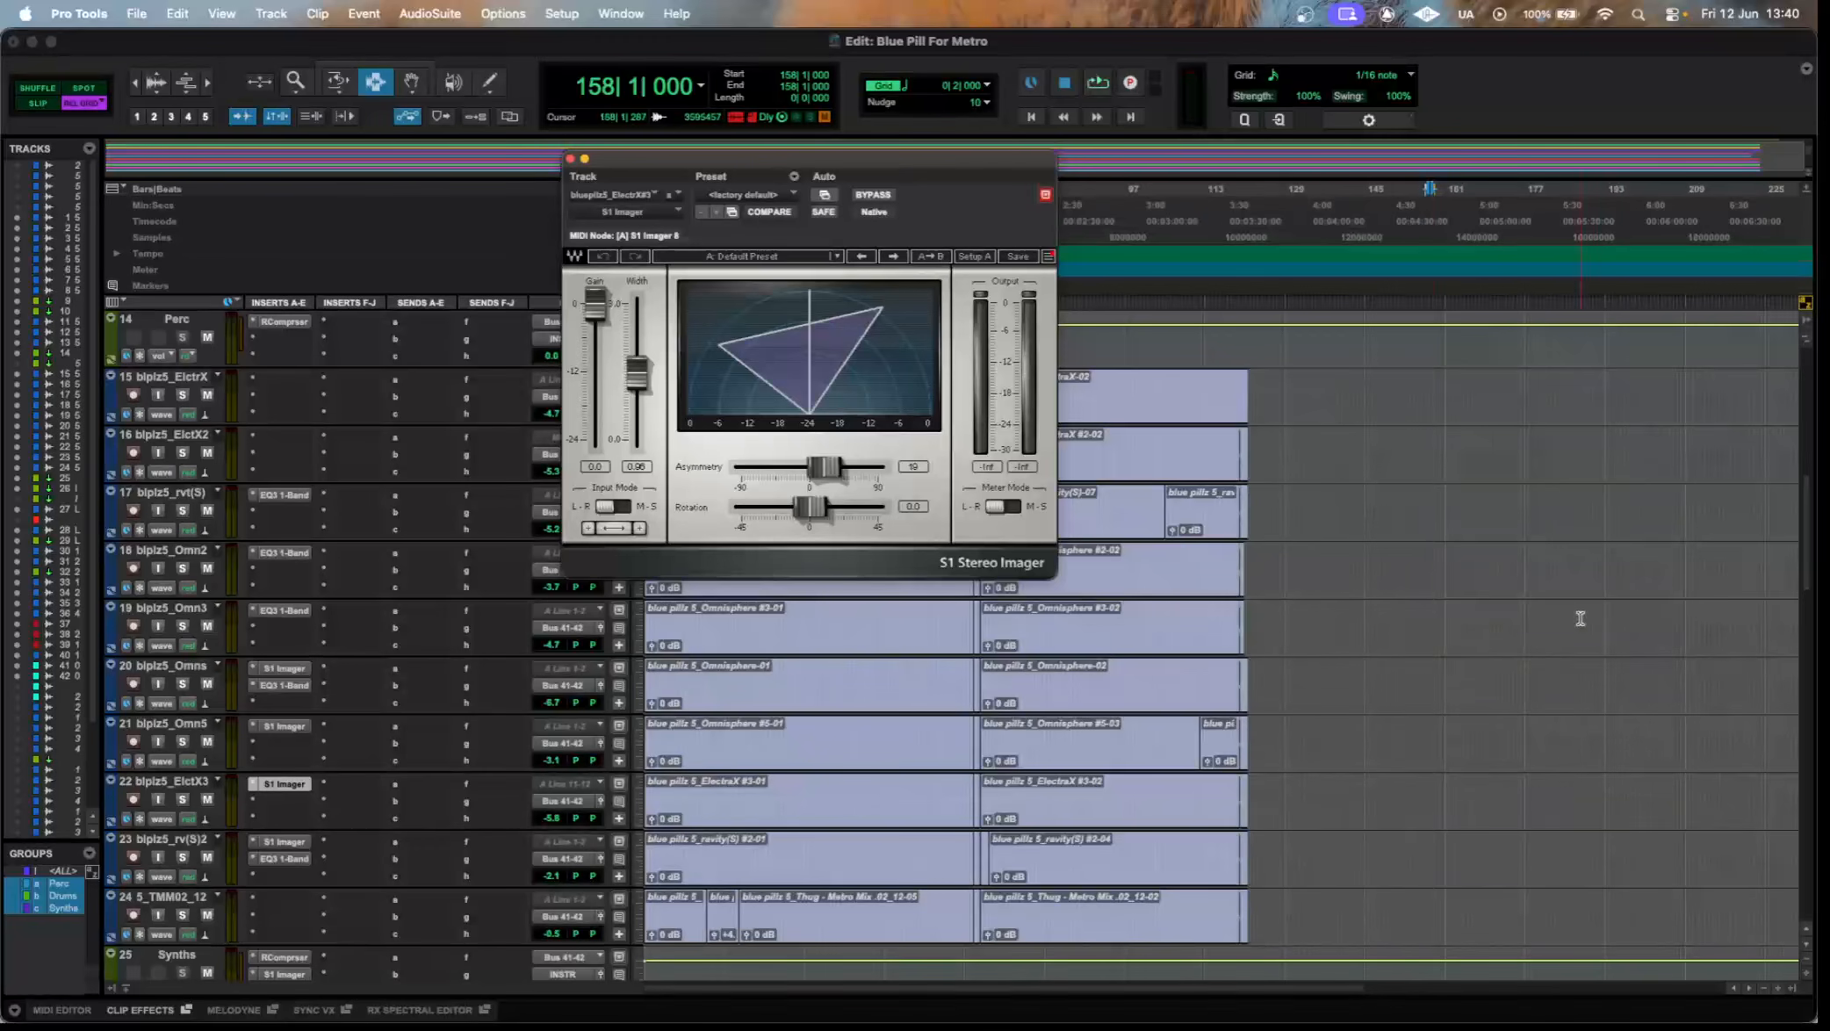
{"action": "left_click", "coordinate": [313, 840]}
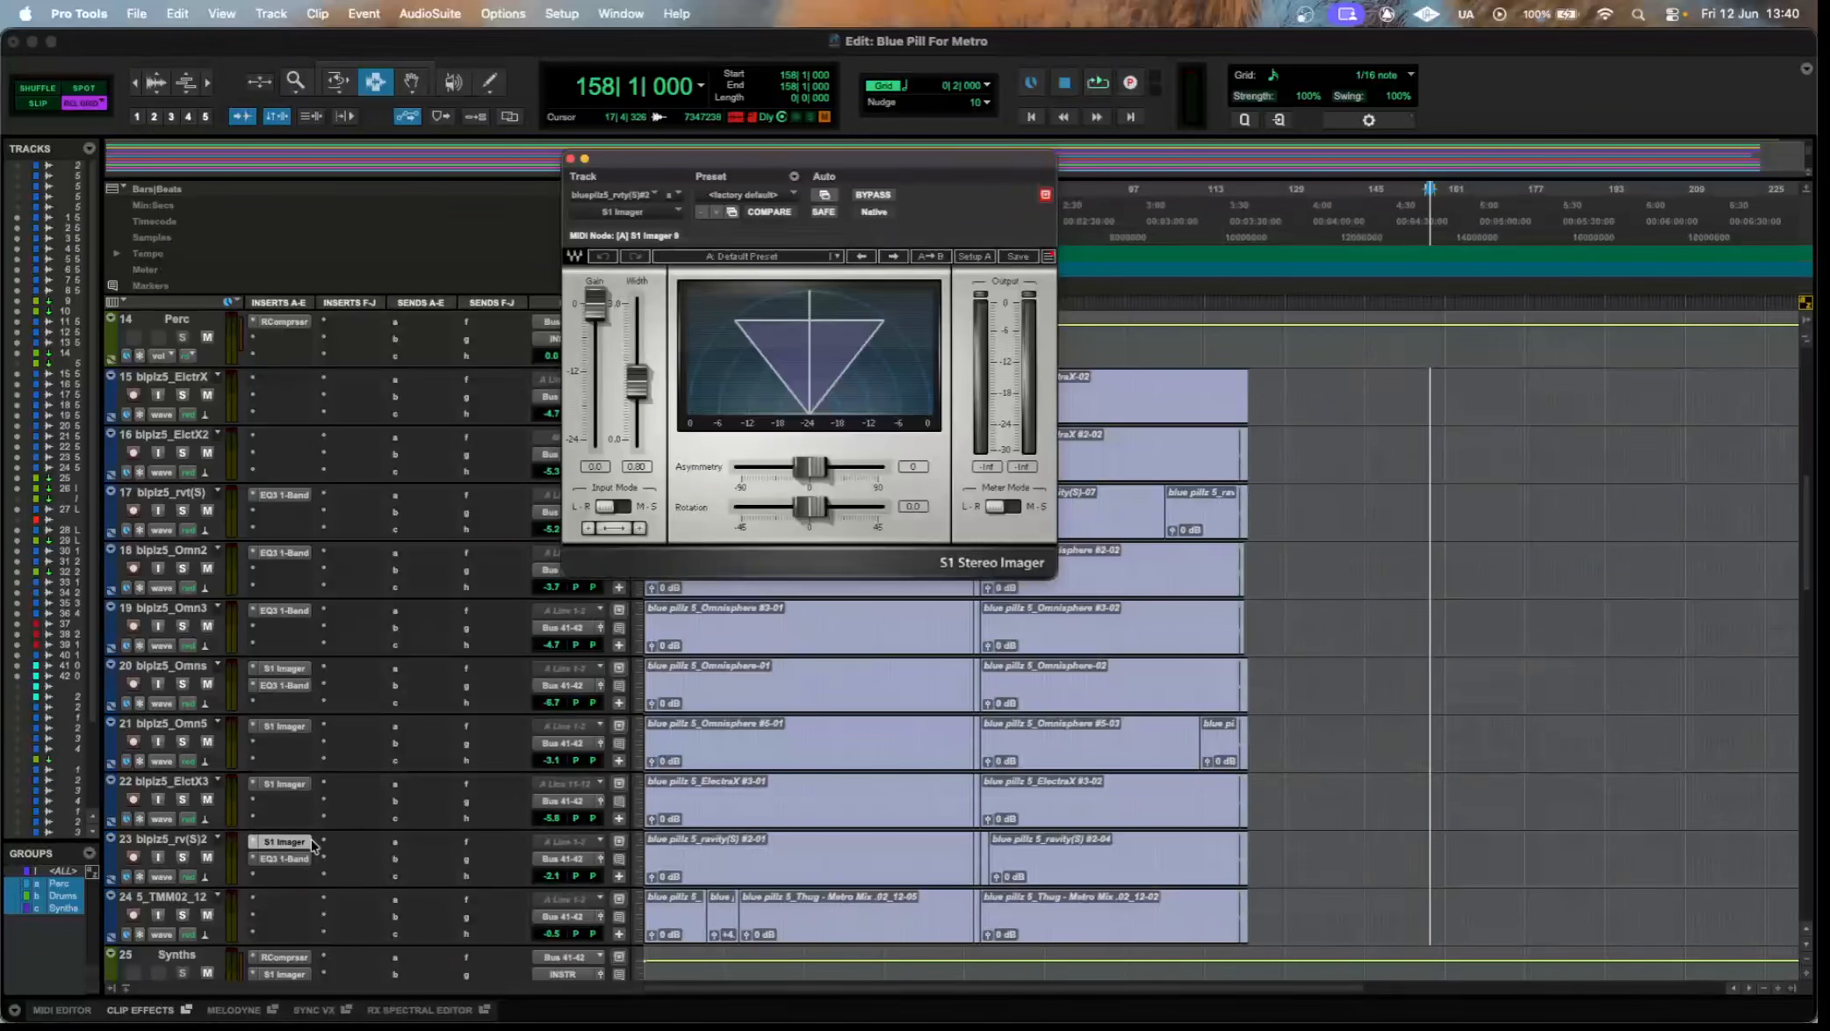
{"action": "left_click", "coordinate": [300, 861]}
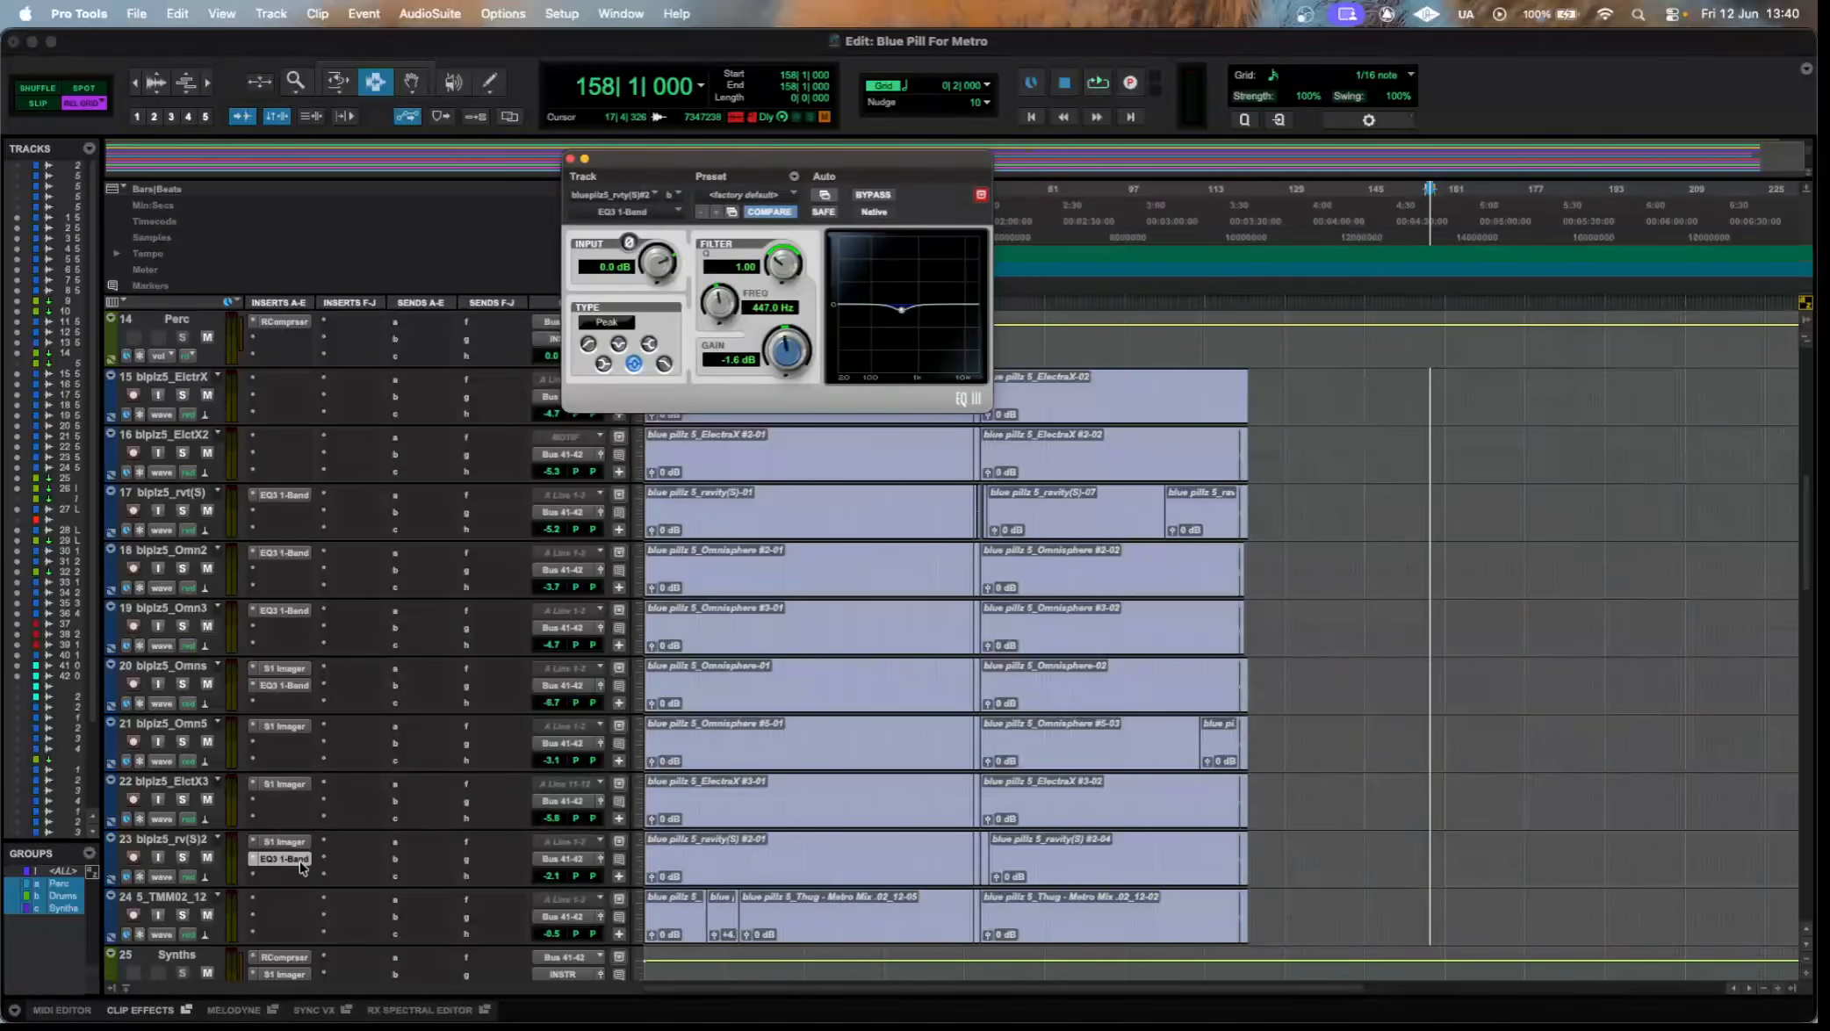
{"action": "left_click", "coordinate": [283, 859]}
Recheck the PgToEQP1A on the 808 track and the API-2500 and Ocean Way Studios on Drum Crunch, closing the plugin windows.
{"action": "scroll", "coordinate": [300, 865], "scroll_direction": "down", "scroll_amount": 3}
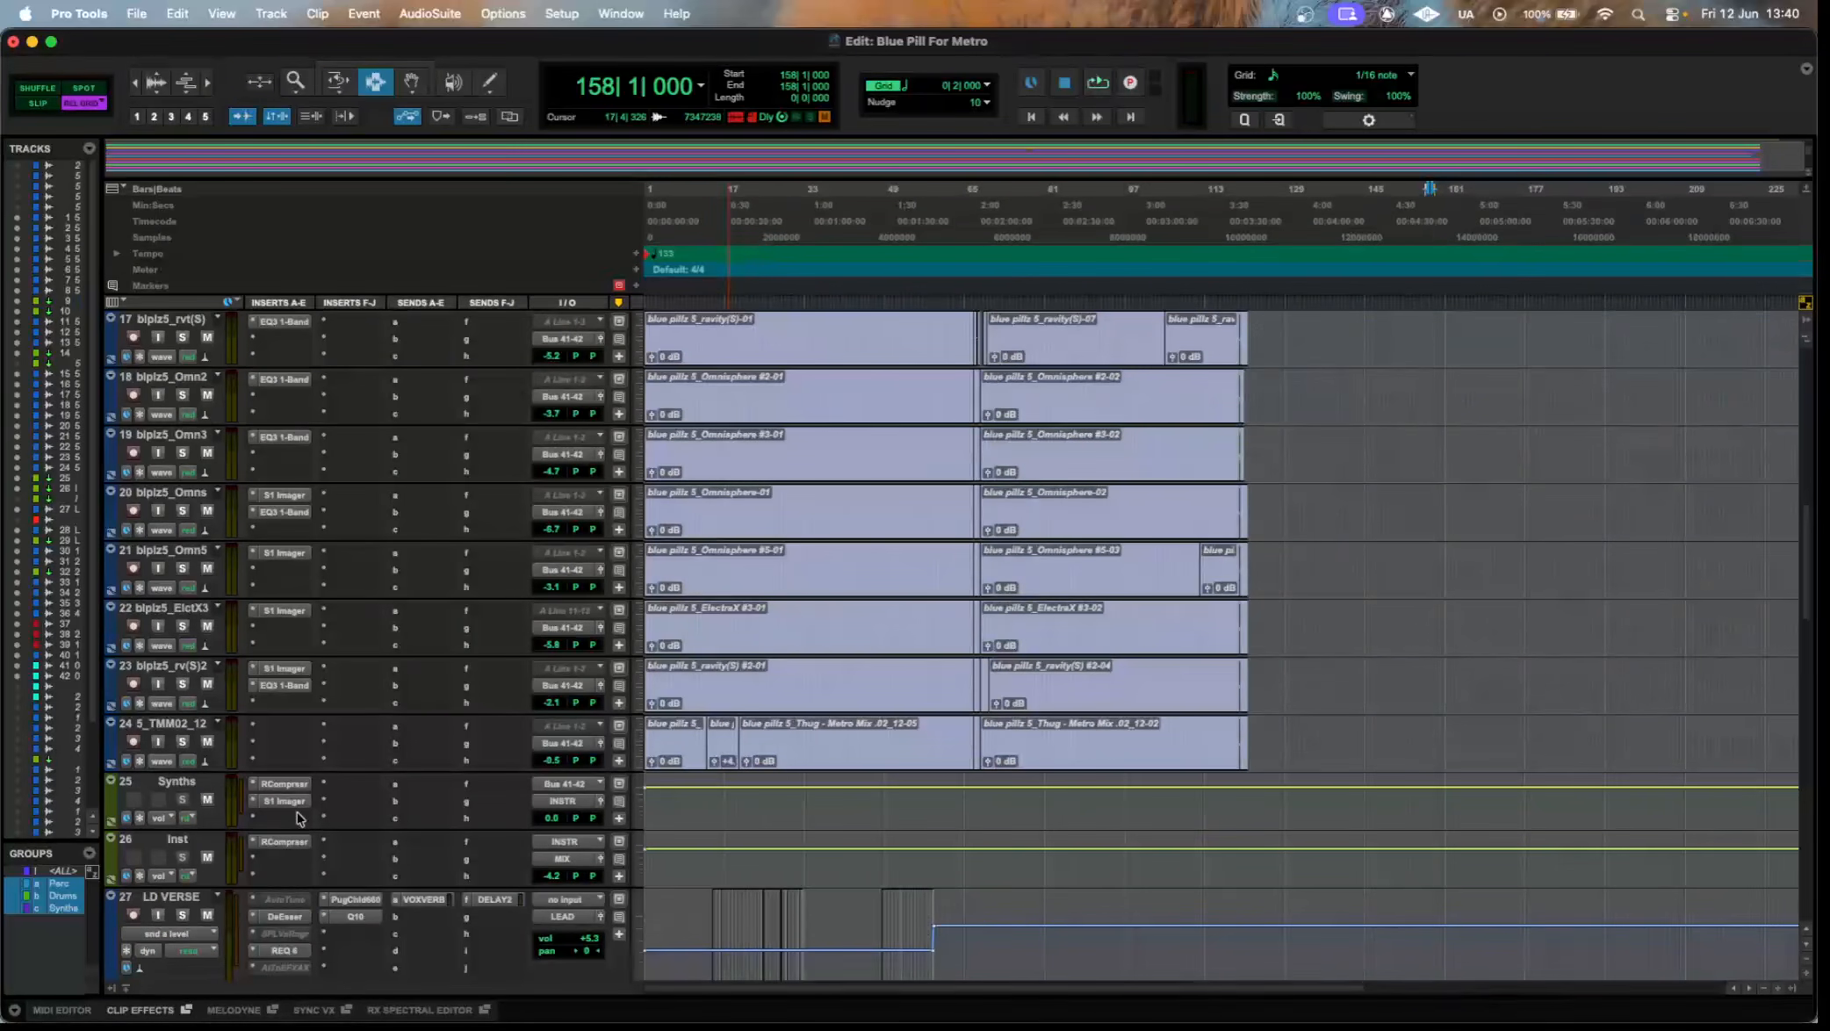
{"action": "scroll", "coordinate": [720, 449], "scroll_direction": "up", "scroll_amount": 3}
{"action": "scroll", "coordinate": [720, 450], "scroll_direction": "up", "scroll_amount": 13}
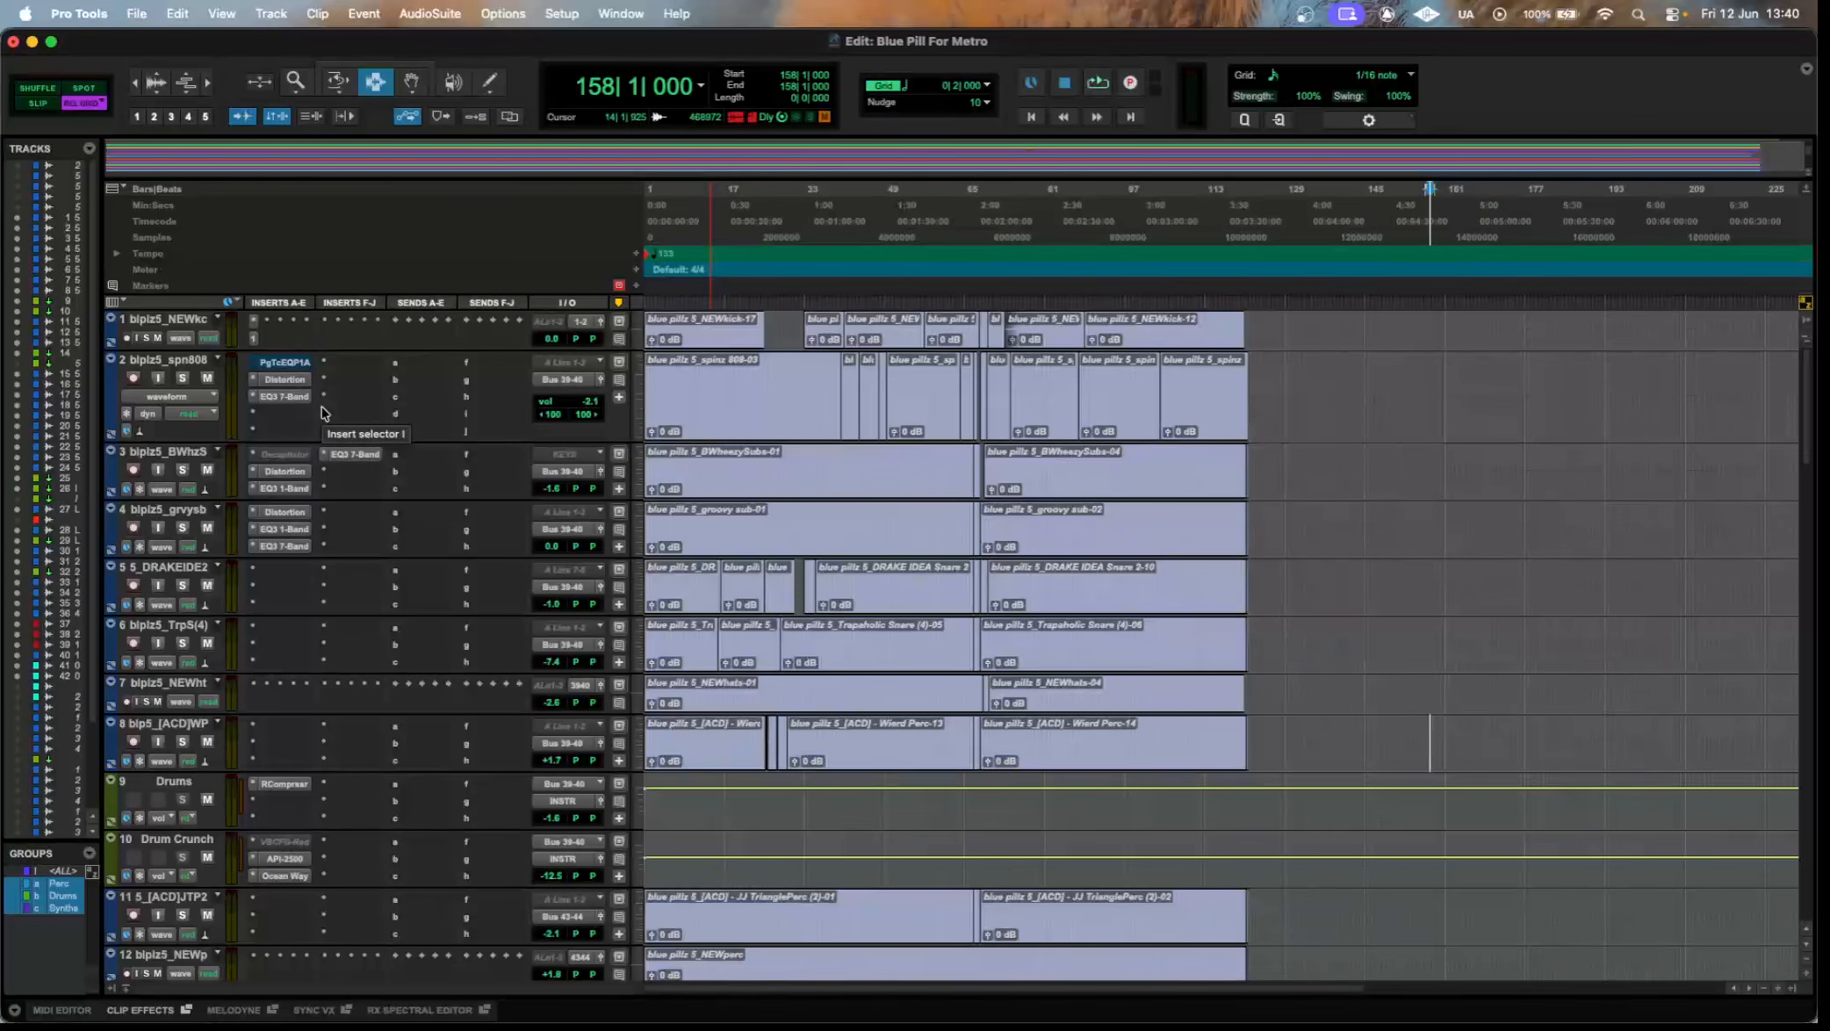
{"action": "left_click", "coordinate": [285, 364]}
{"action": "left_click", "coordinate": [286, 363]}
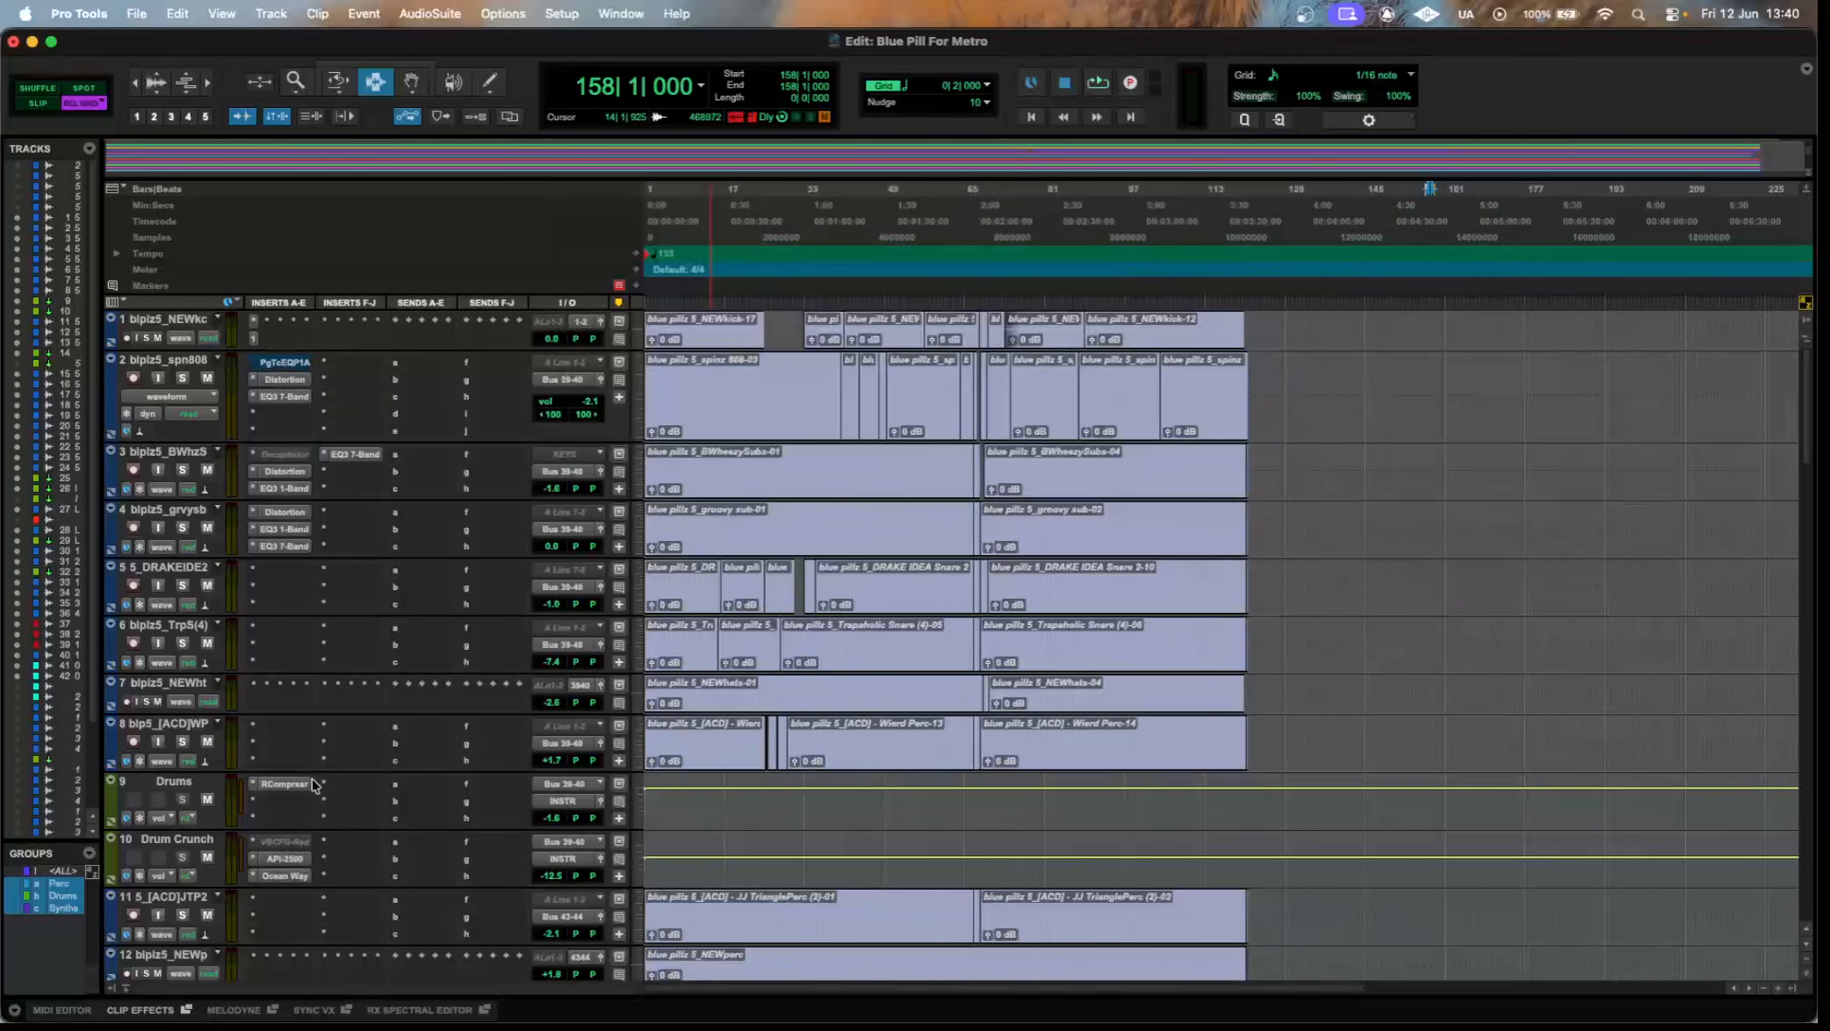
{"action": "left_click", "coordinate": [294, 861]}
{"action": "left_click", "coordinate": [300, 877]}
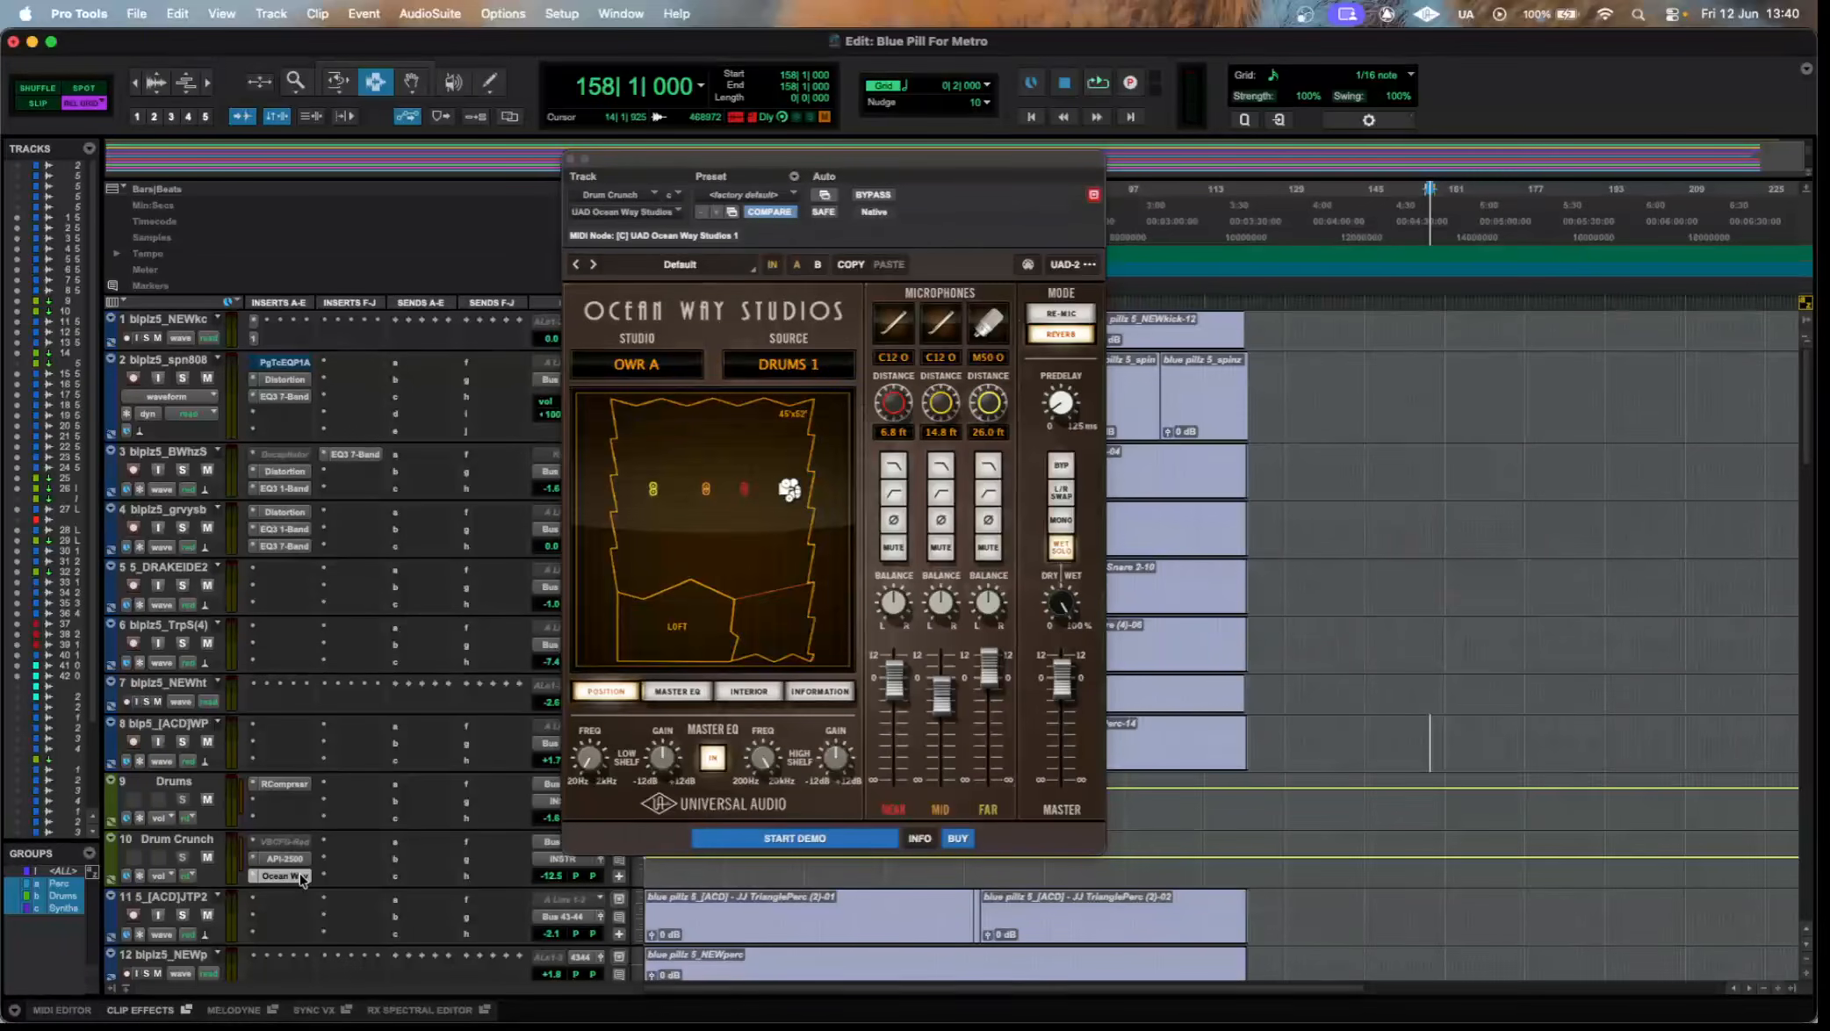
{"action": "left_click", "coordinate": [300, 877]}
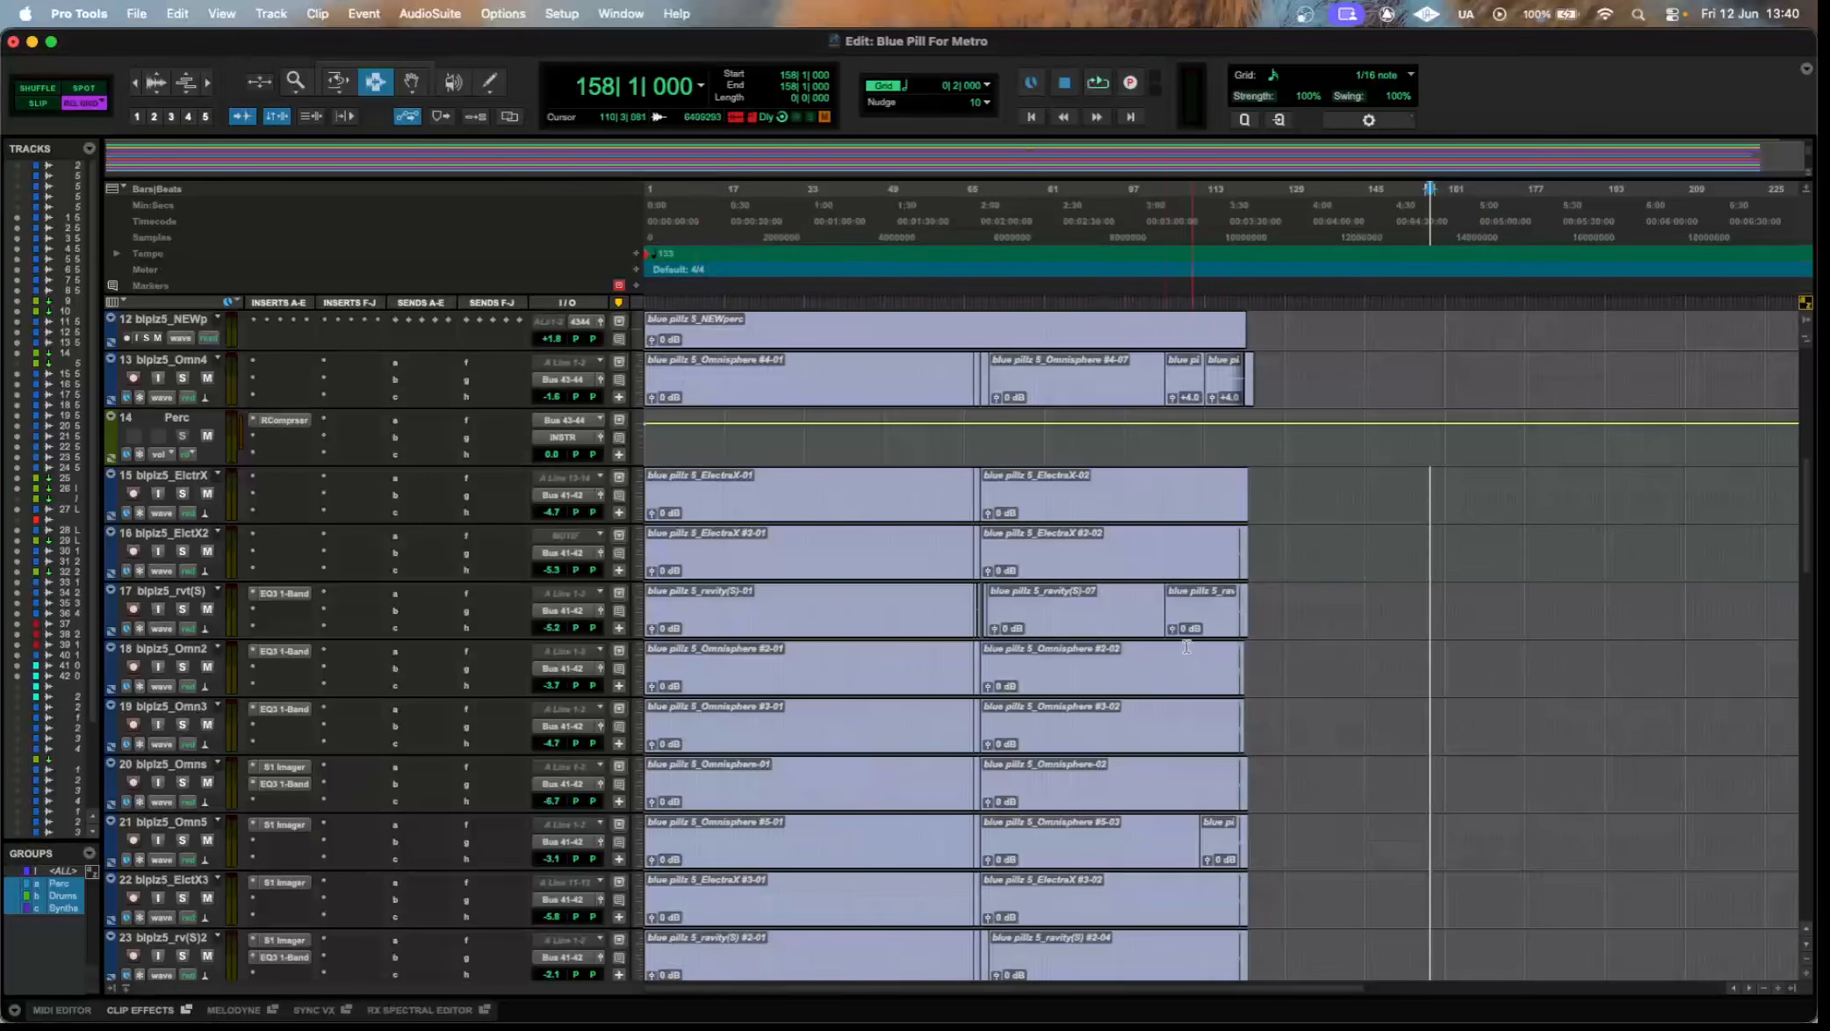
Briefly reopen the S1 Imager on Omnisphere track 20 and close its window.
{"action": "scroll", "coordinate": [299, 702], "scroll_direction": "down", "scroll_amount": 3}
{"action": "left_click", "coordinate": [287, 611]}
{"action": "left_click", "coordinate": [287, 610]}
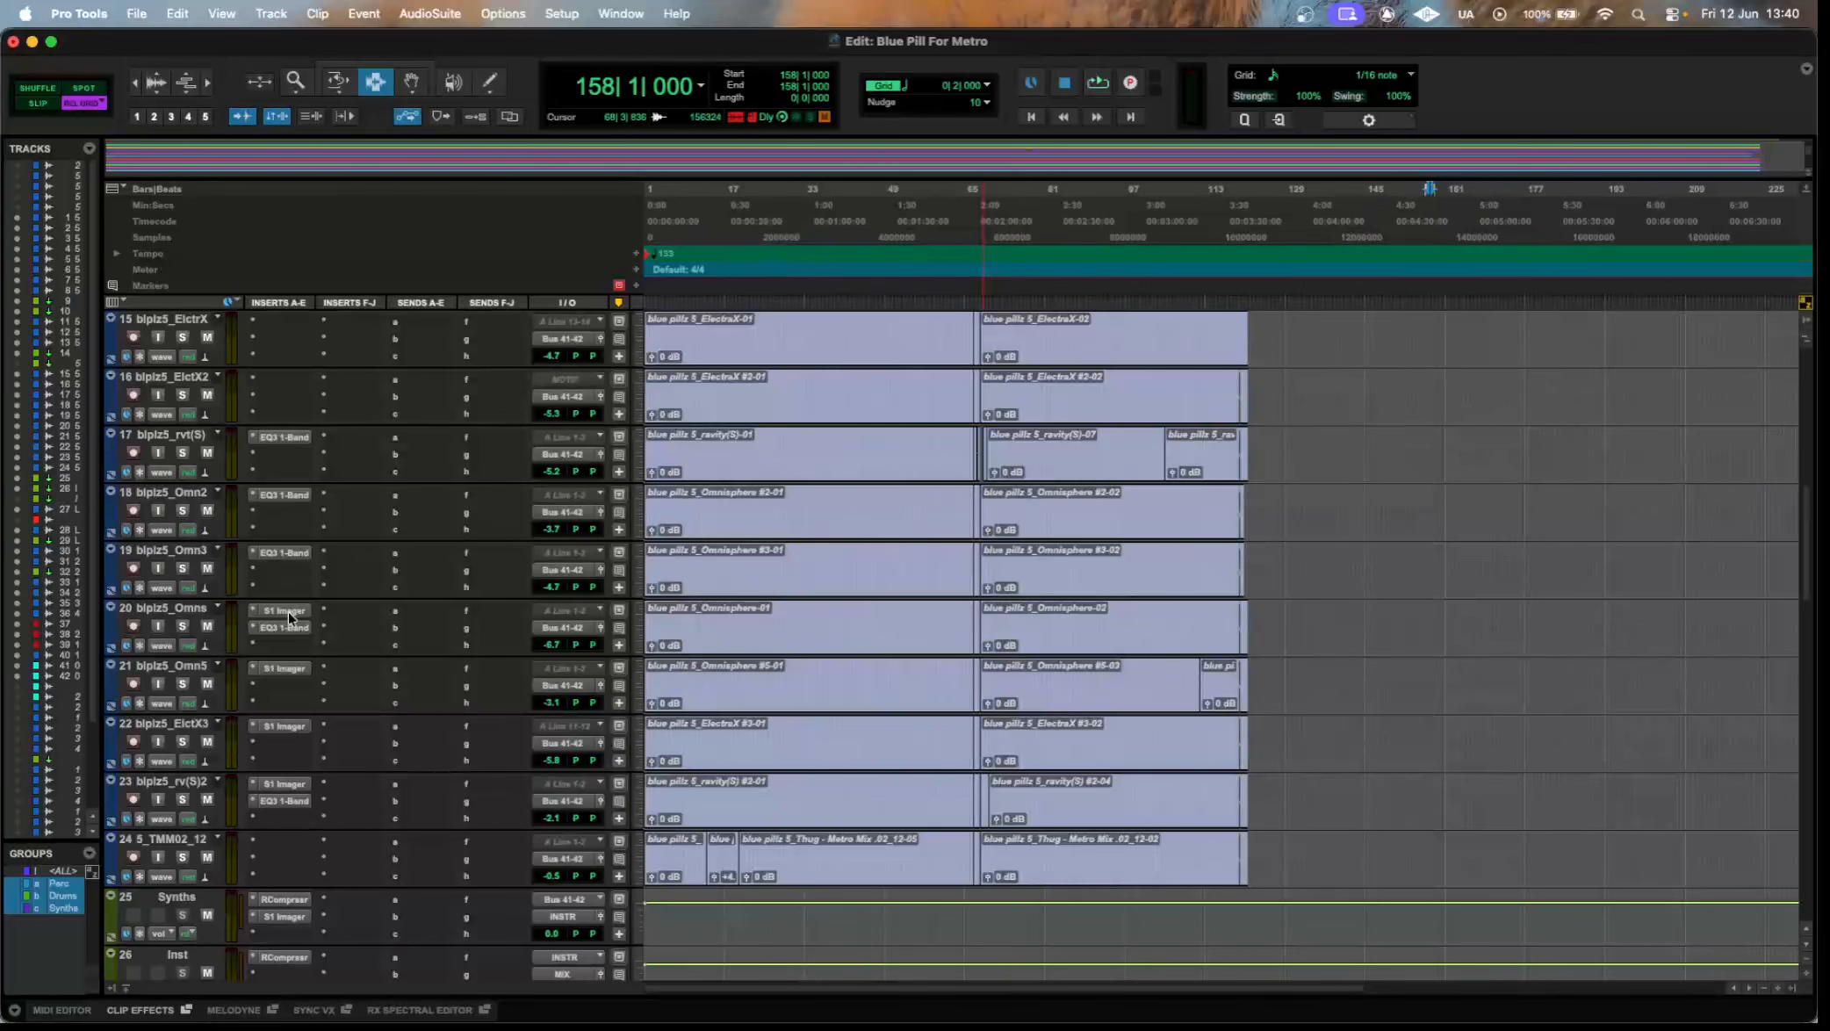
Inspect the RCompressor and S1 Imager on the Synths aux and the RCompressor on the Inst aux, and close the plugin window.
{"action": "scroll", "coordinate": [288, 614], "scroll_direction": "down", "scroll_amount": 2}
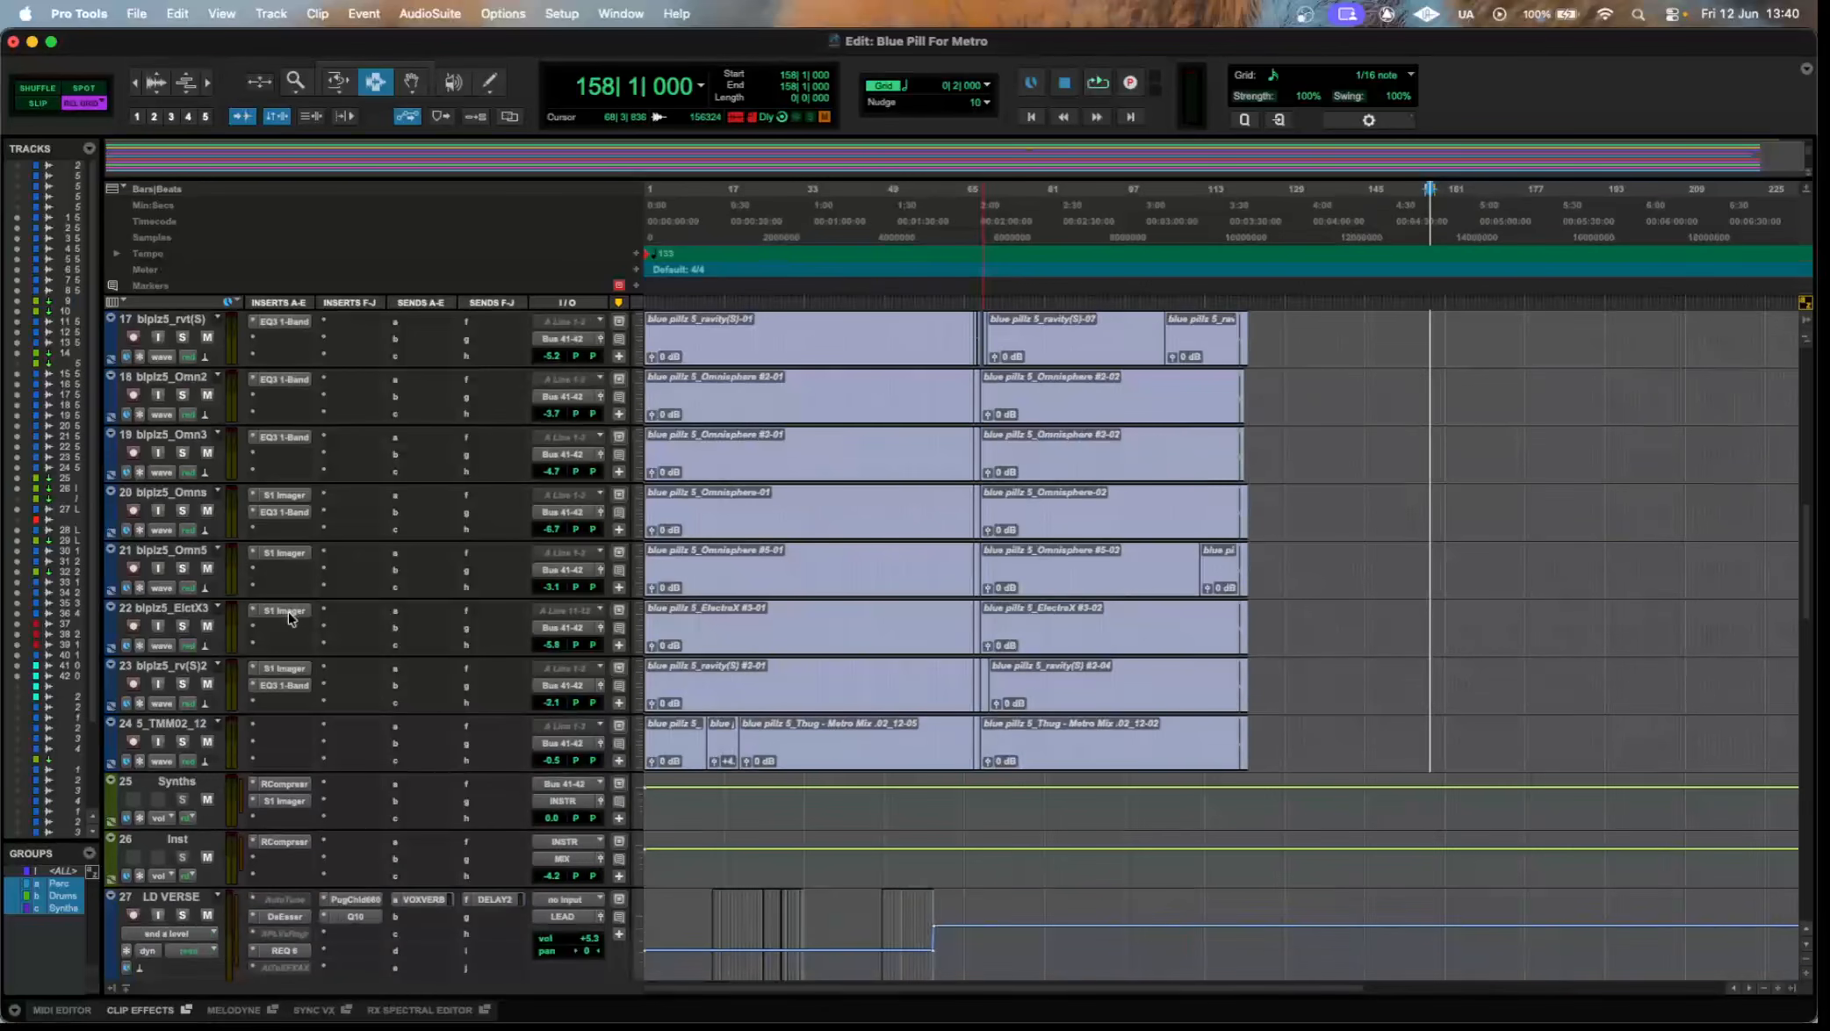
{"action": "left_click", "coordinate": [295, 784]}
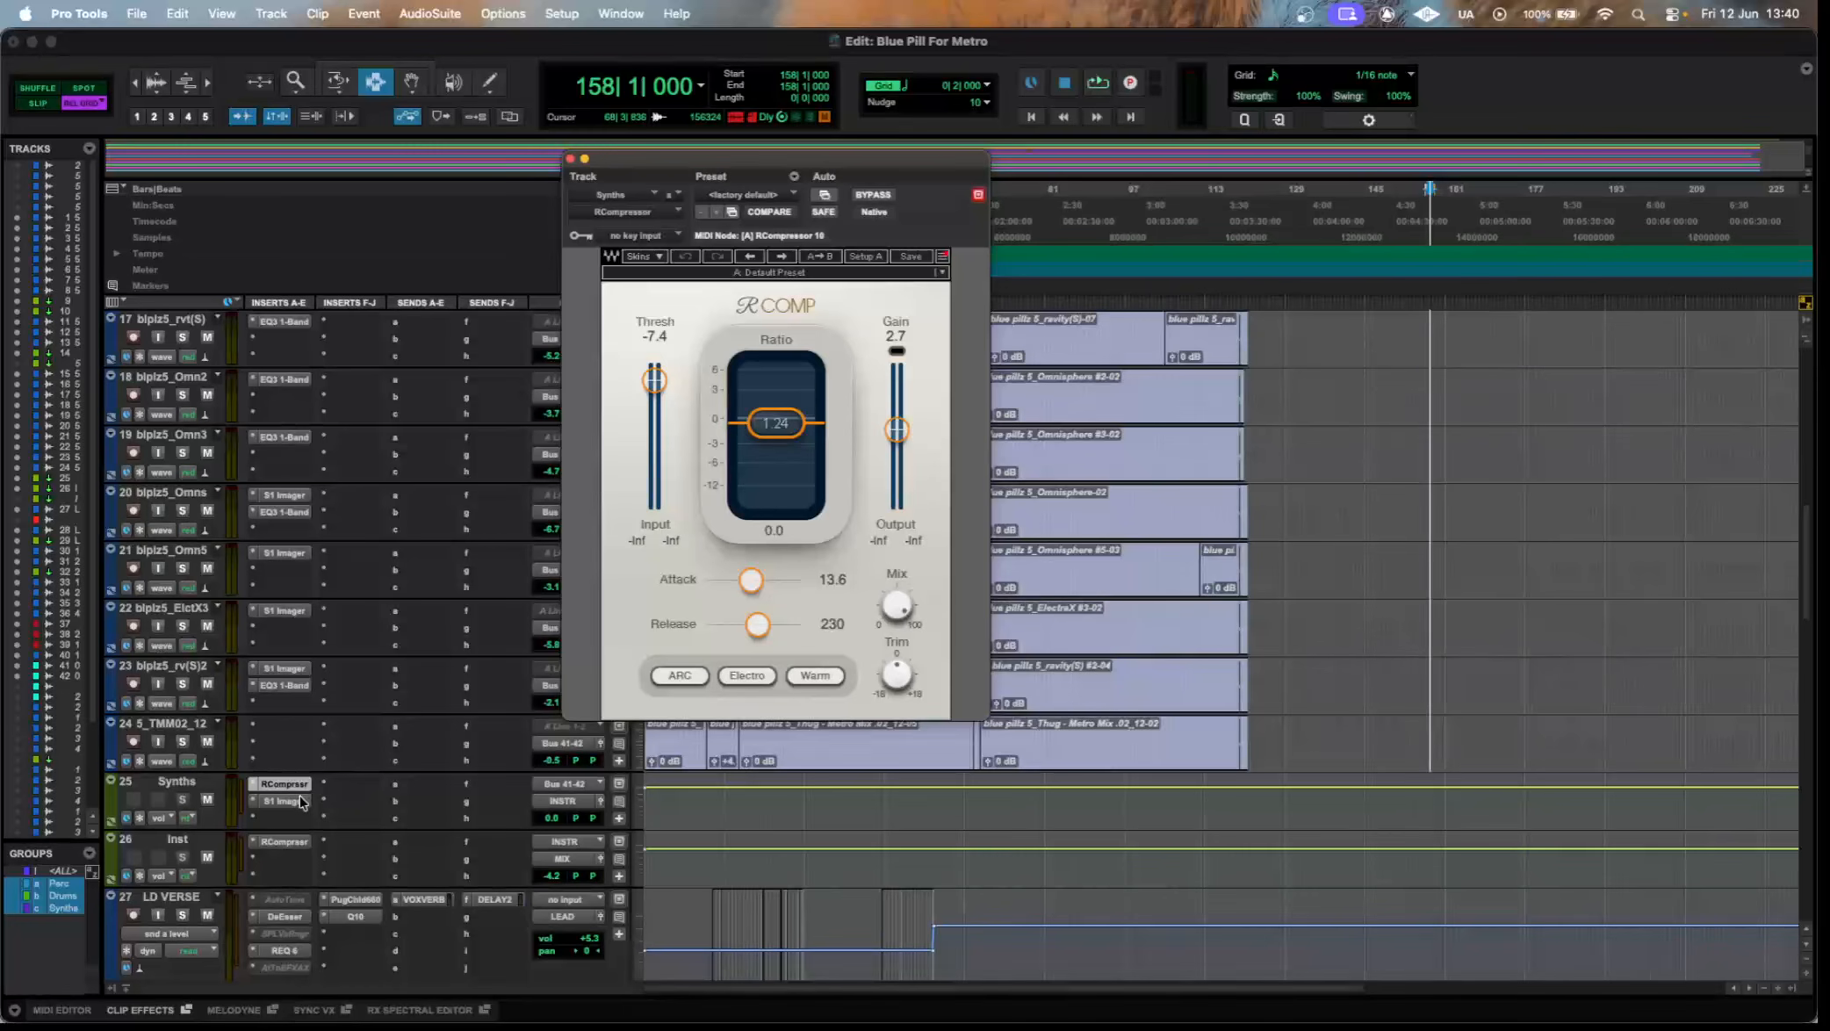
{"action": "left_click", "coordinate": [303, 803]}
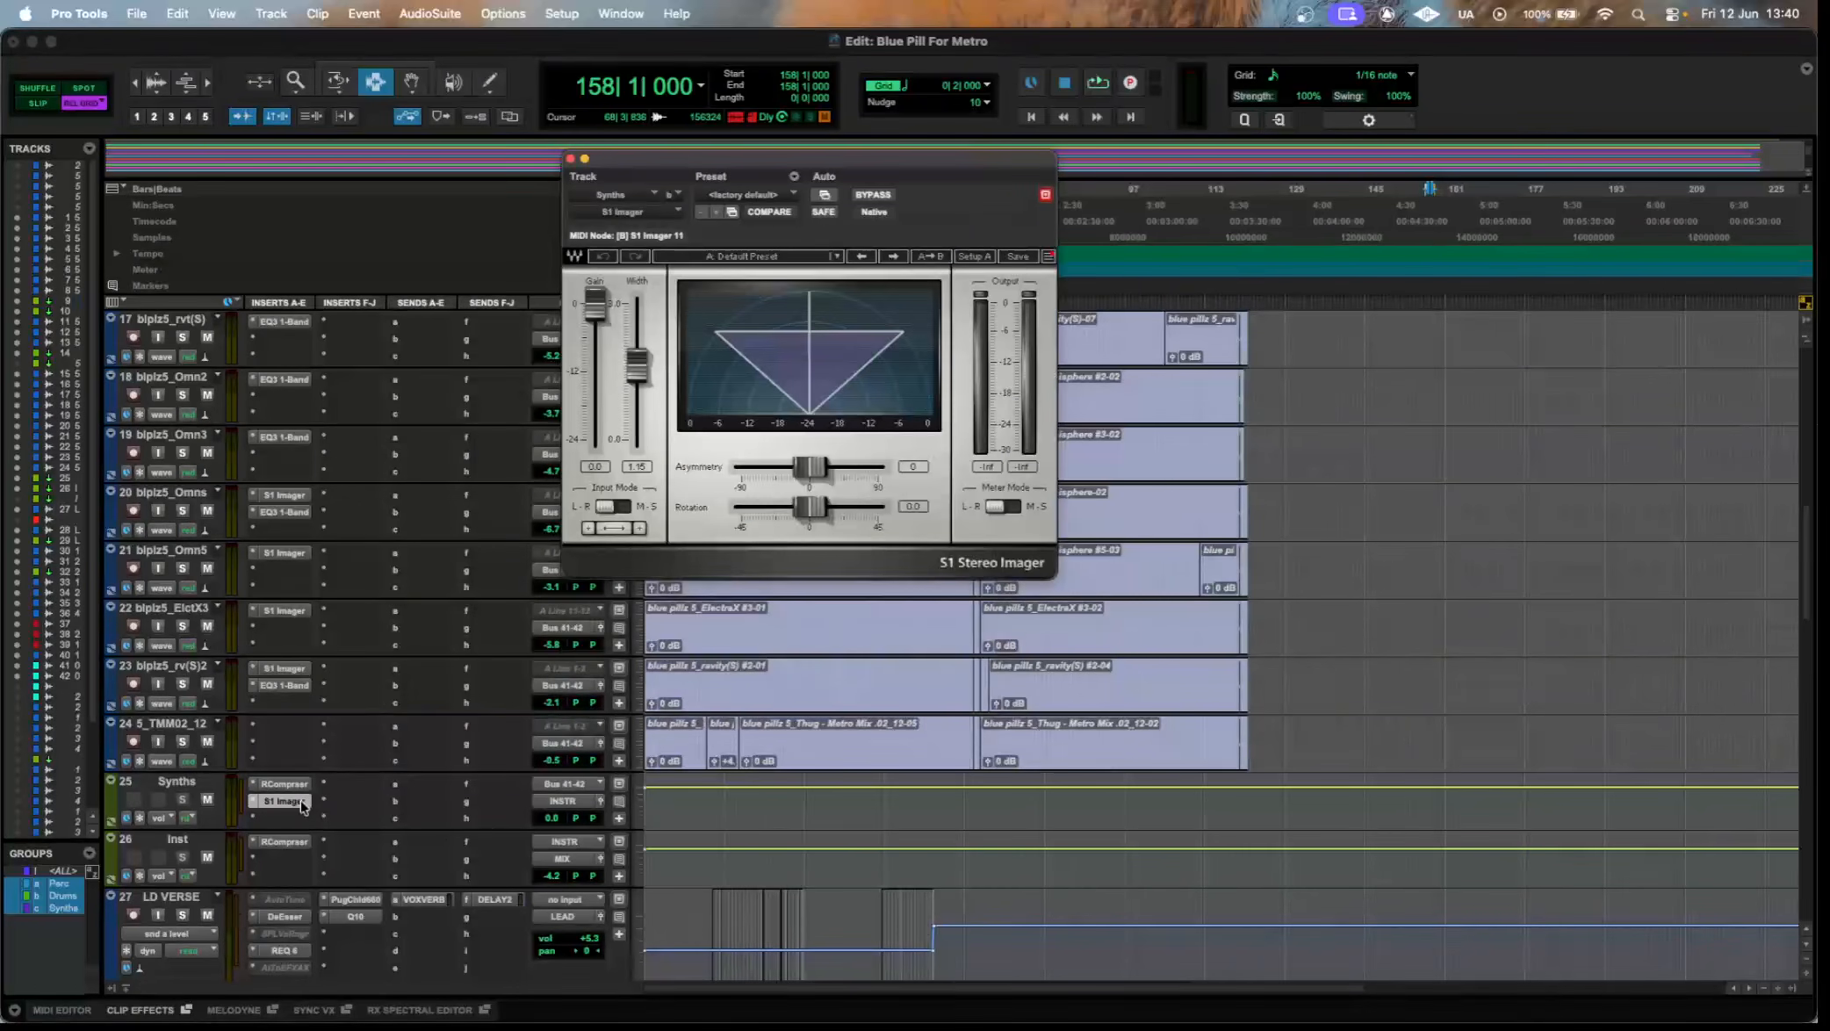
{"action": "left_click", "coordinate": [294, 843]}
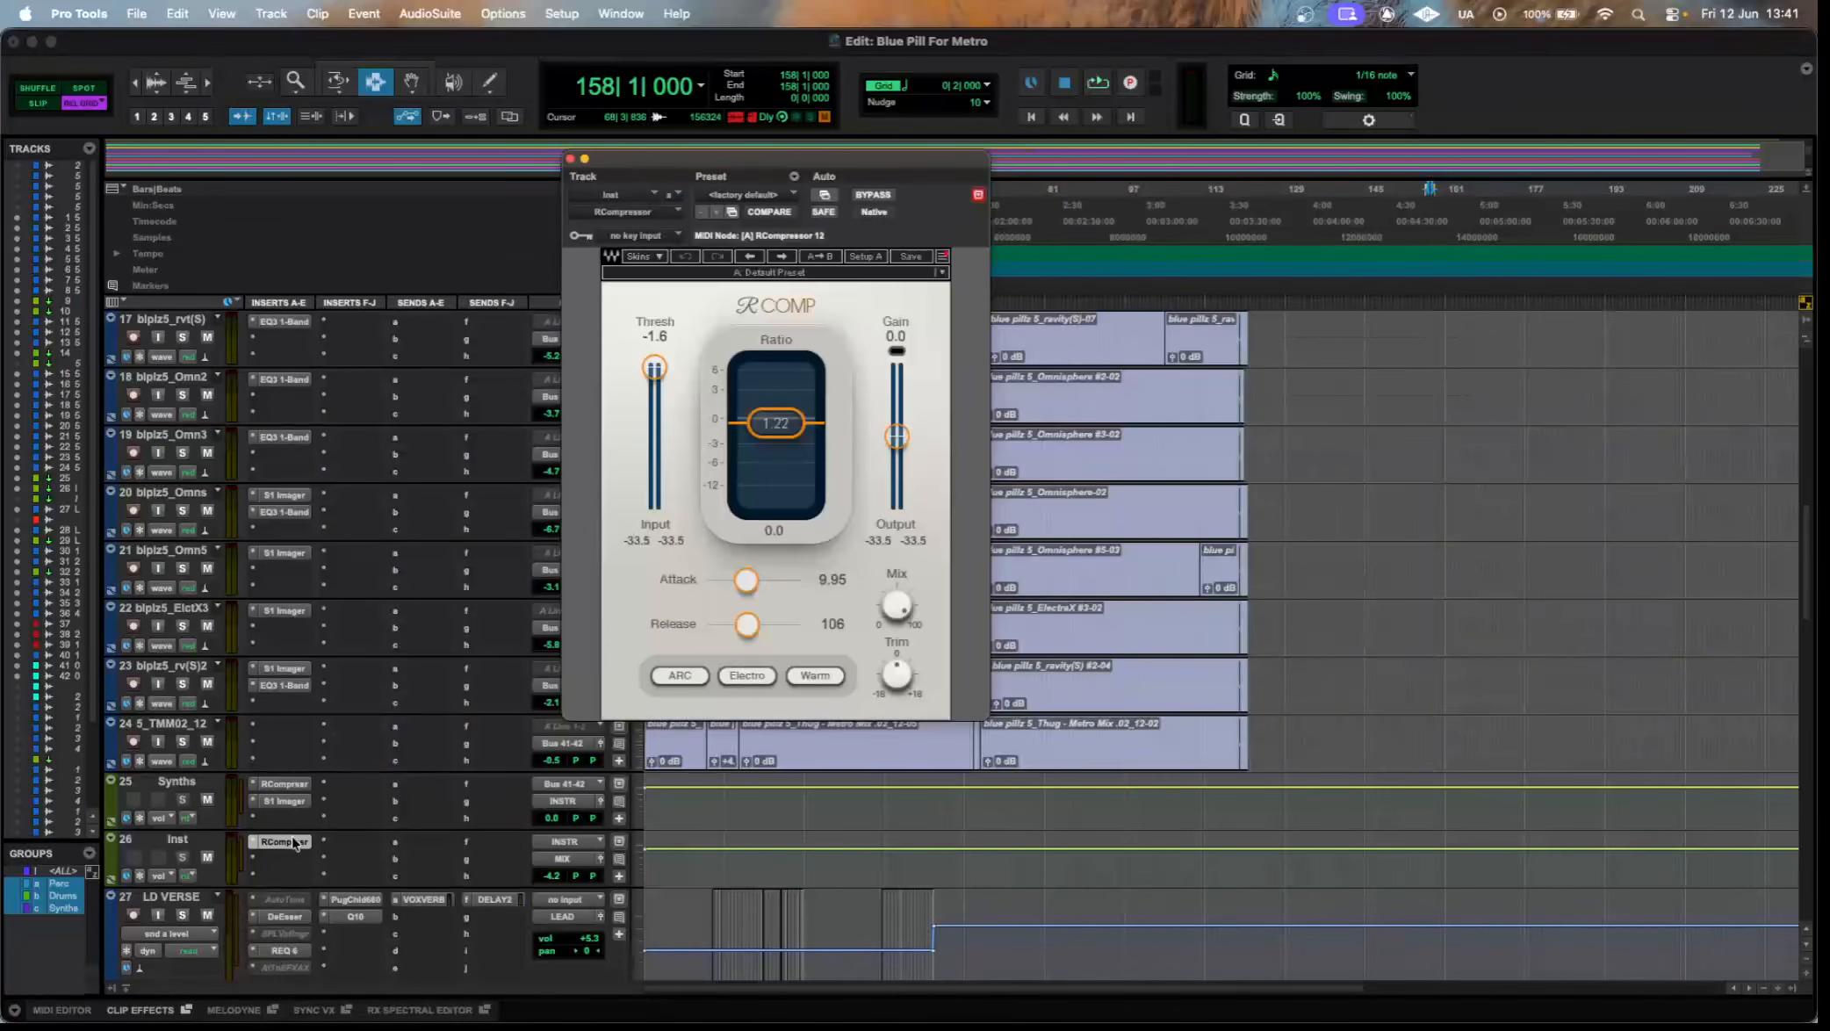
{"action": "left_click", "coordinate": [294, 843]}
Look over the vocal tracks from LD VERSE down to the ADS tracks, examining their clips, inserts and sends.
{"action": "scroll", "coordinate": [1142, 633], "scroll_direction": "down", "scroll_amount": 2}
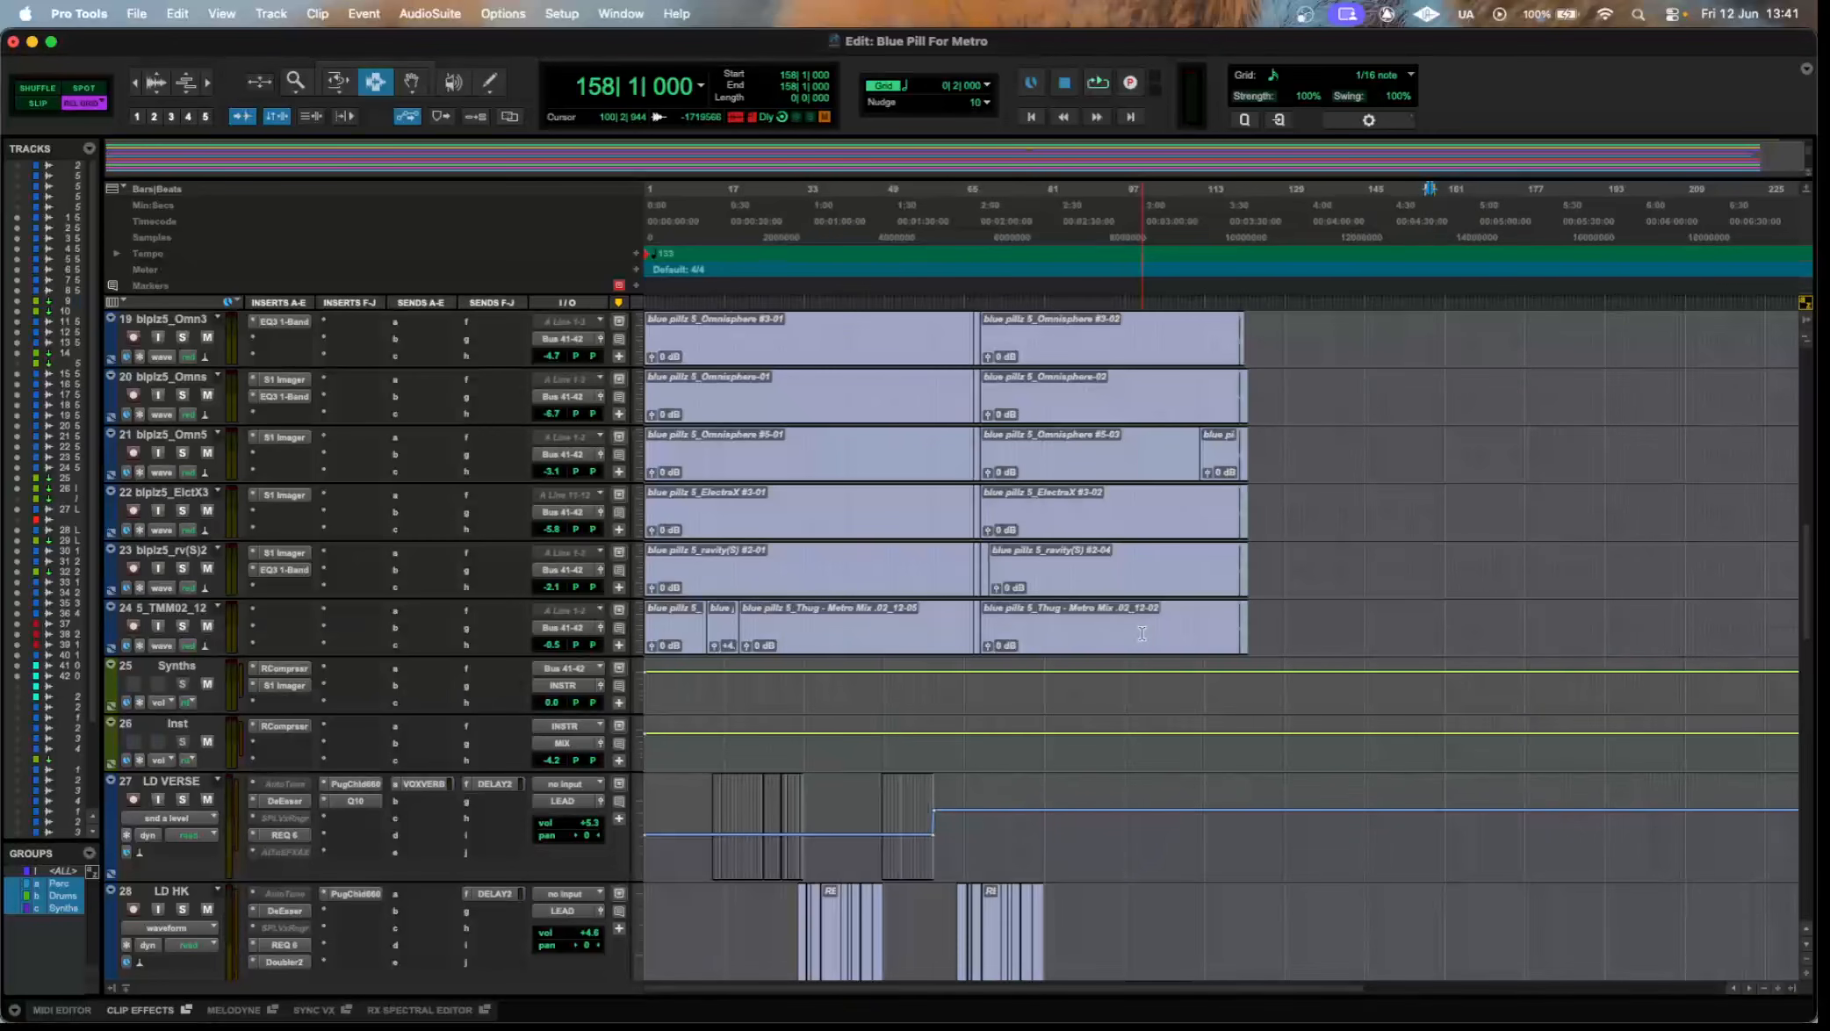
{"action": "scroll", "coordinate": [727, 447], "scroll_direction": "down", "scroll_amount": 6}
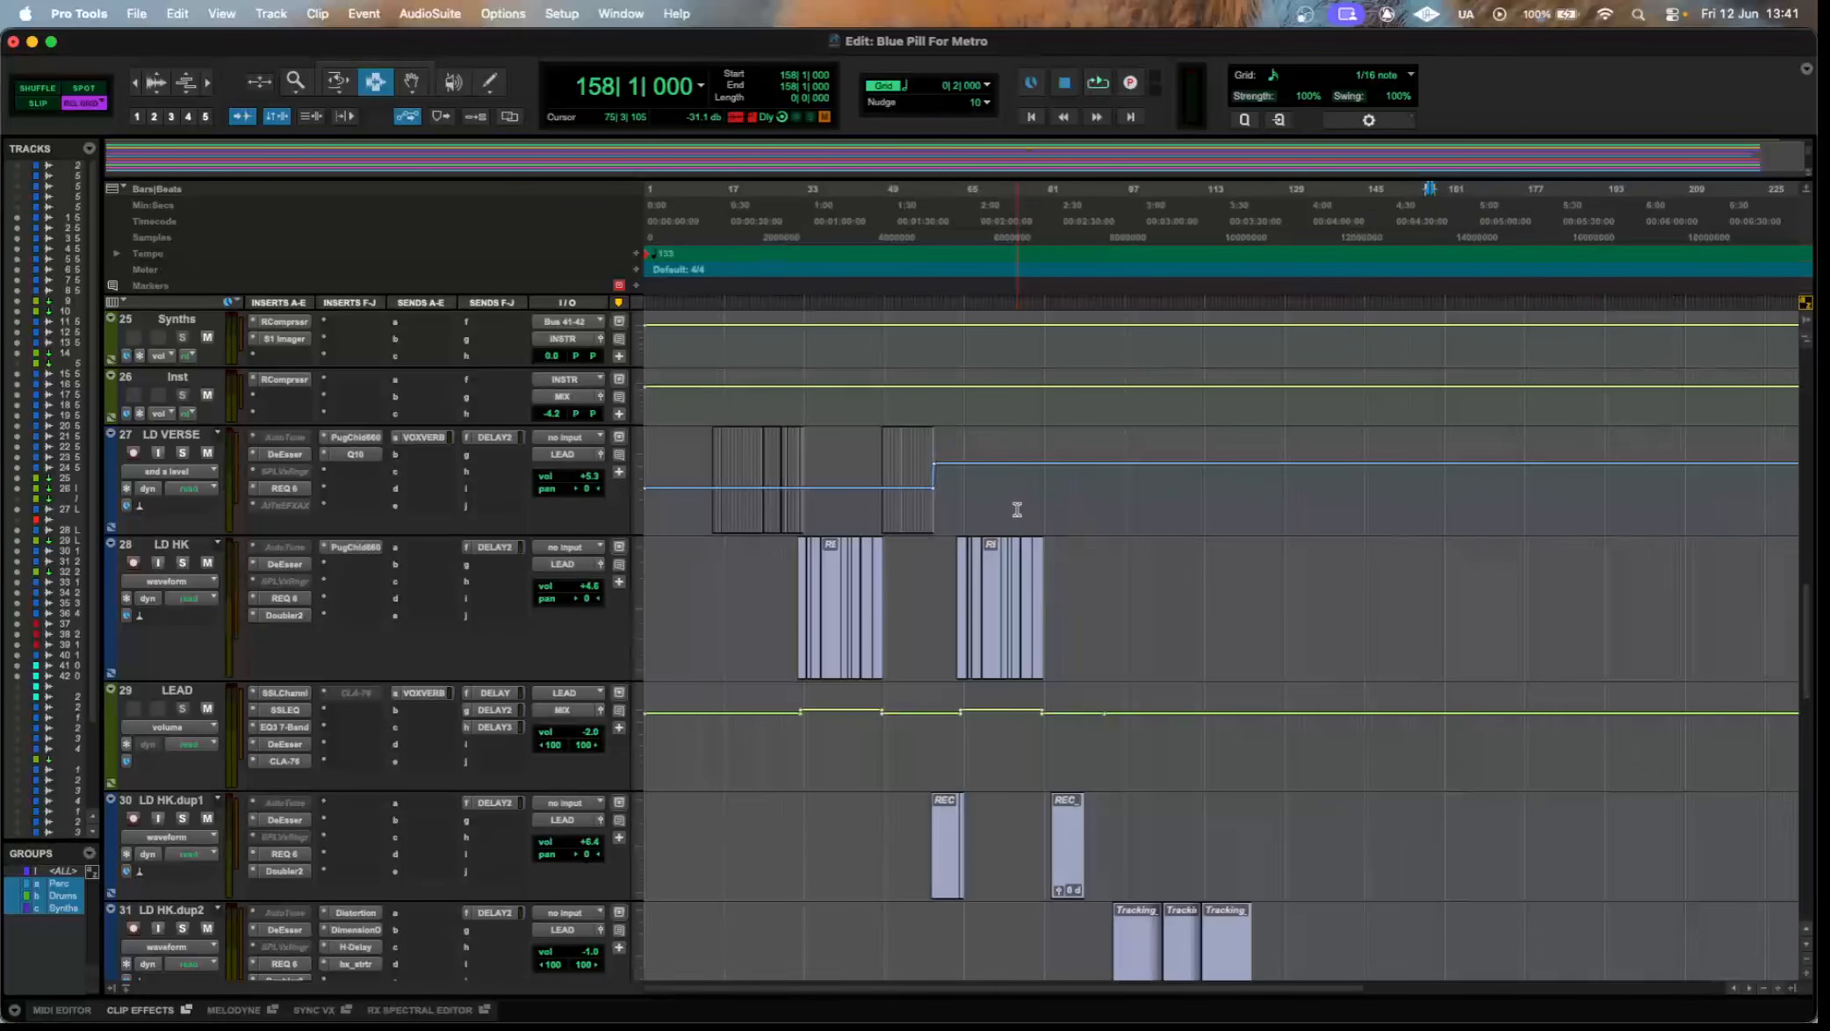
{"action": "scroll", "coordinate": [1017, 510], "scroll_direction": "down", "scroll_amount": 5}
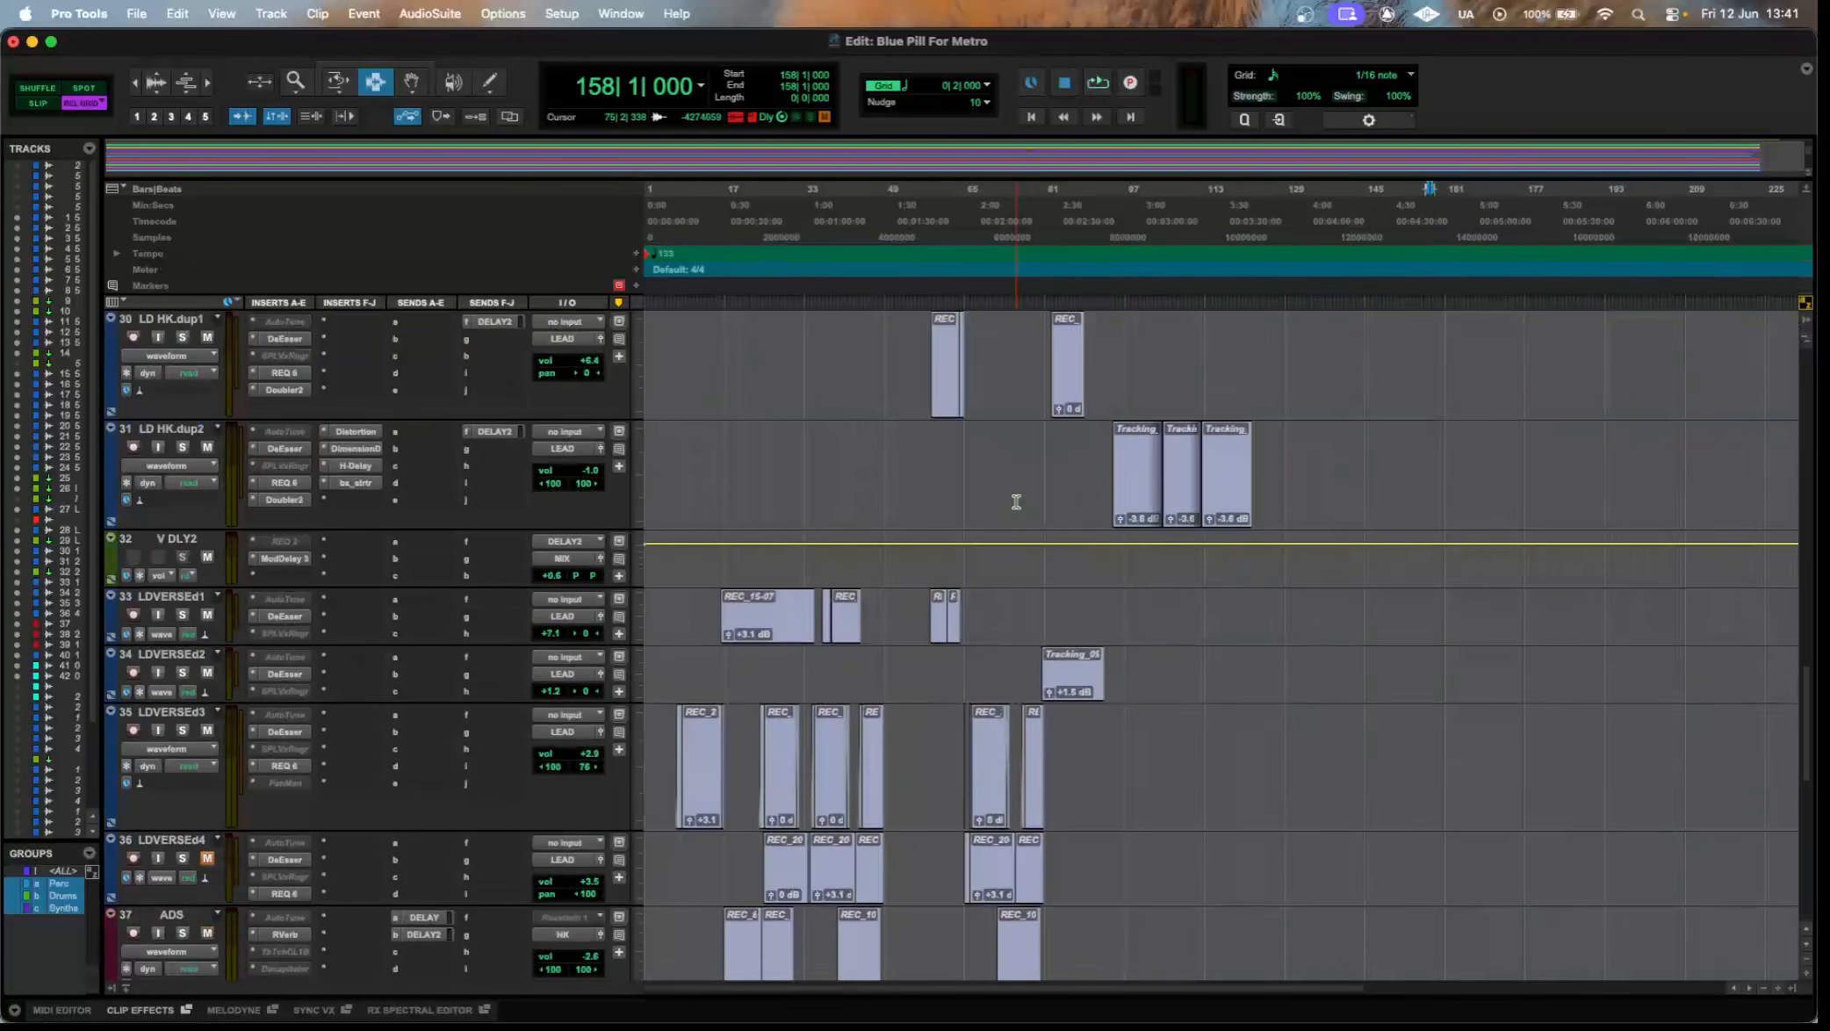
{"action": "scroll", "coordinate": [1016, 501], "scroll_direction": "down", "scroll_amount": 3}
{"action": "scroll", "coordinate": [1016, 502], "scroll_direction": "up", "scroll_amount": 8}
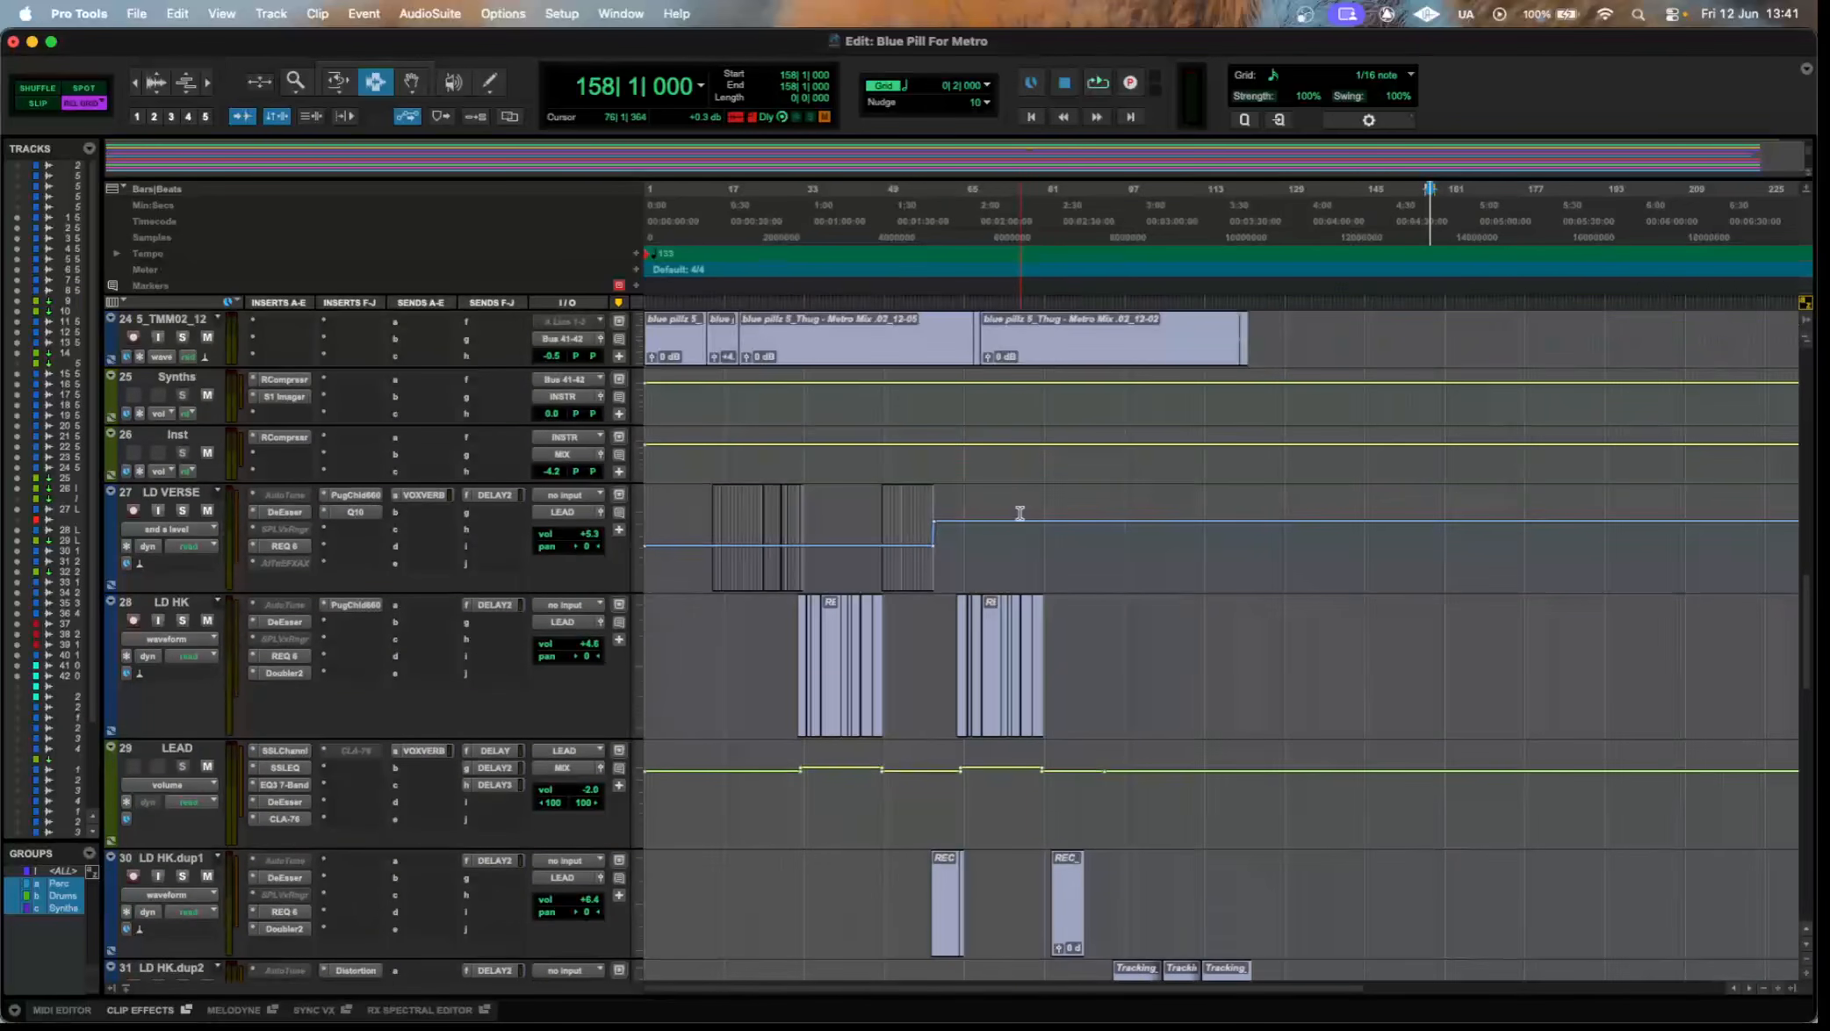
{"action": "scroll", "coordinate": [1010, 507], "scroll_direction": "up", "scroll_amount": 1}
{"action": "scroll", "coordinate": [992, 511], "scroll_direction": "down", "scroll_amount": 1}
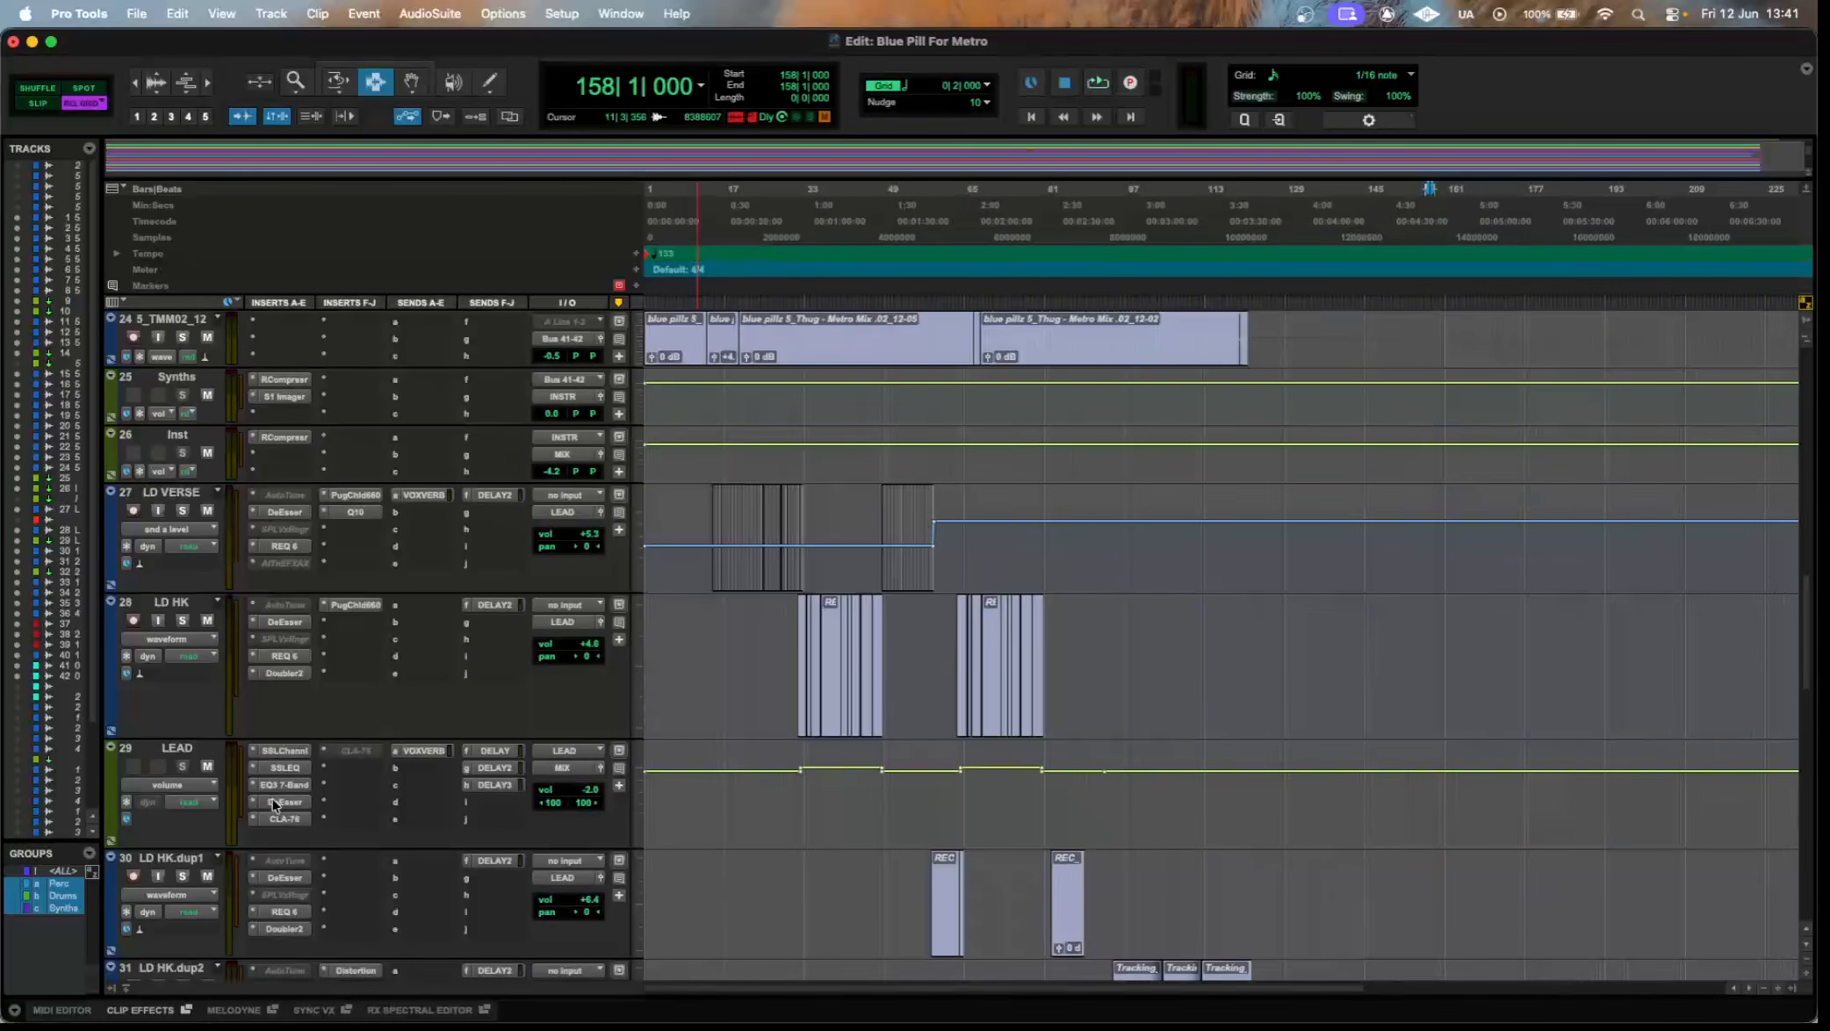
{"action": "scroll", "coordinate": [273, 803], "scroll_direction": "down", "scroll_amount": 2}
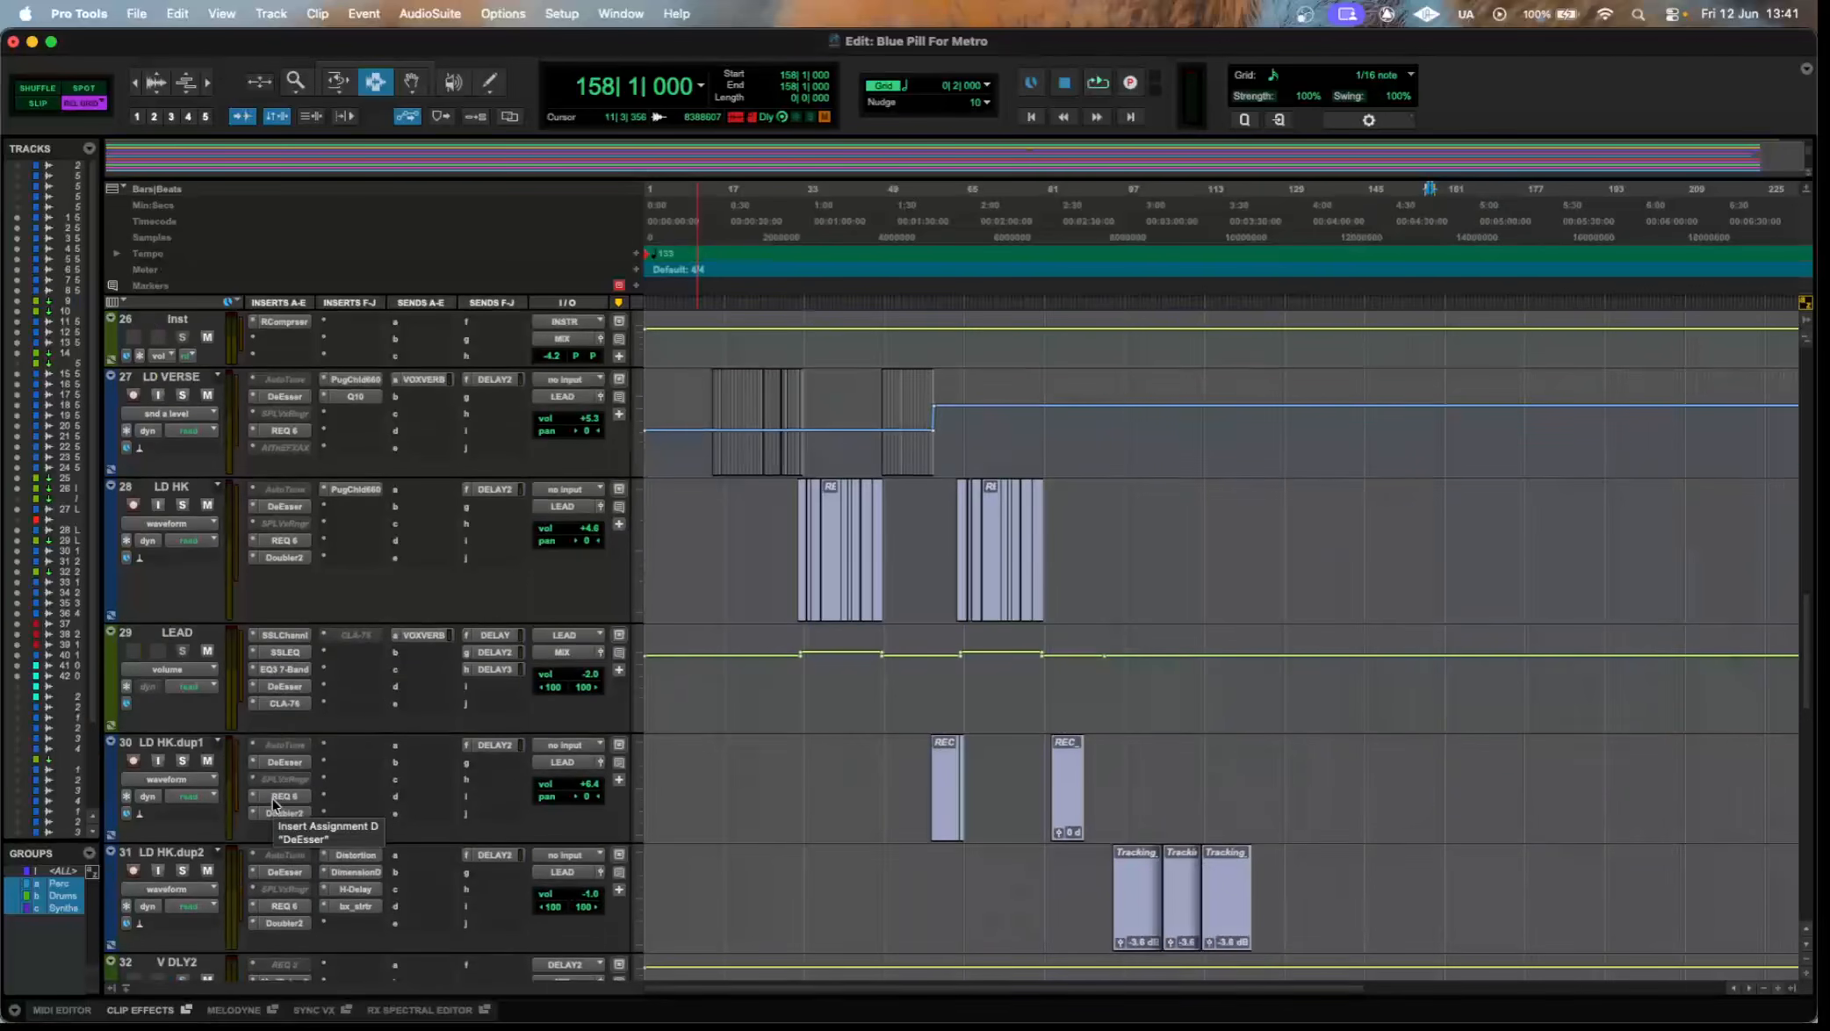
{"action": "scroll", "coordinate": [303, 804], "scroll_direction": "down", "scroll_amount": 6}
{"action": "scroll", "coordinate": [312, 841], "scroll_direction": "up", "scroll_amount": 7}
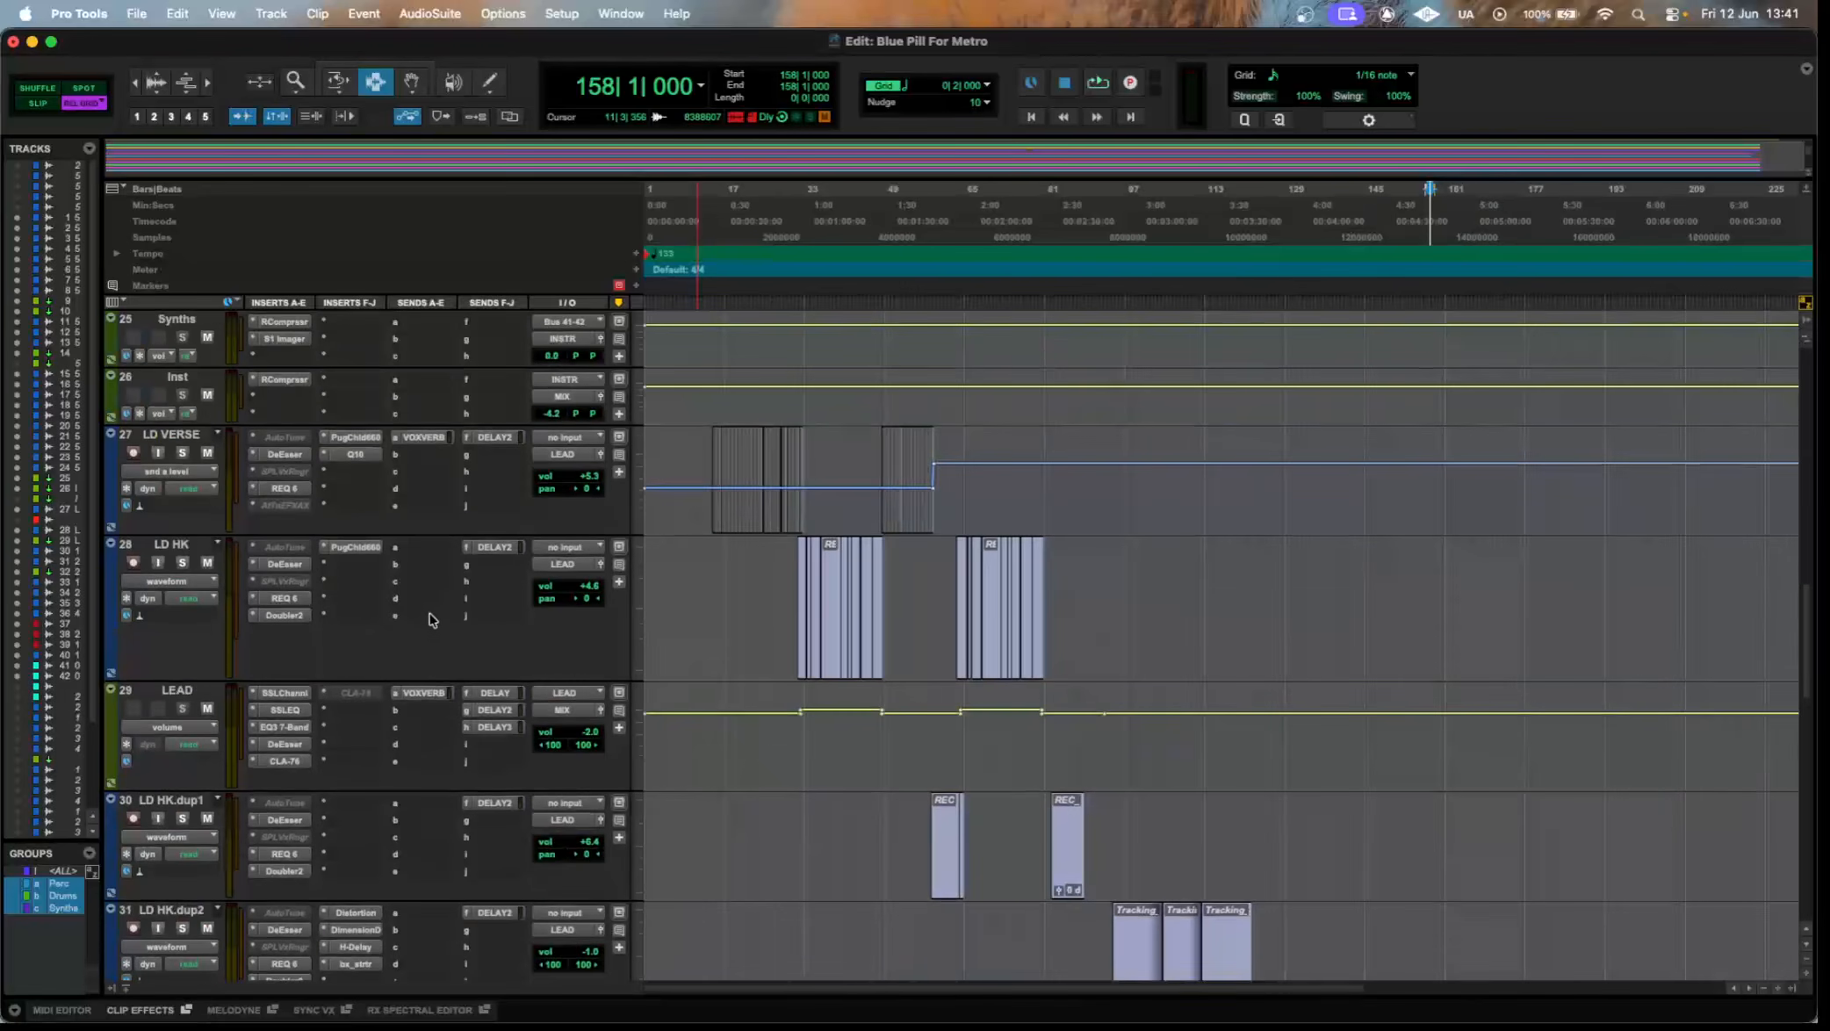
{"action": "scroll", "coordinate": [952, 694], "scroll_direction": "down", "scroll_amount": 4}
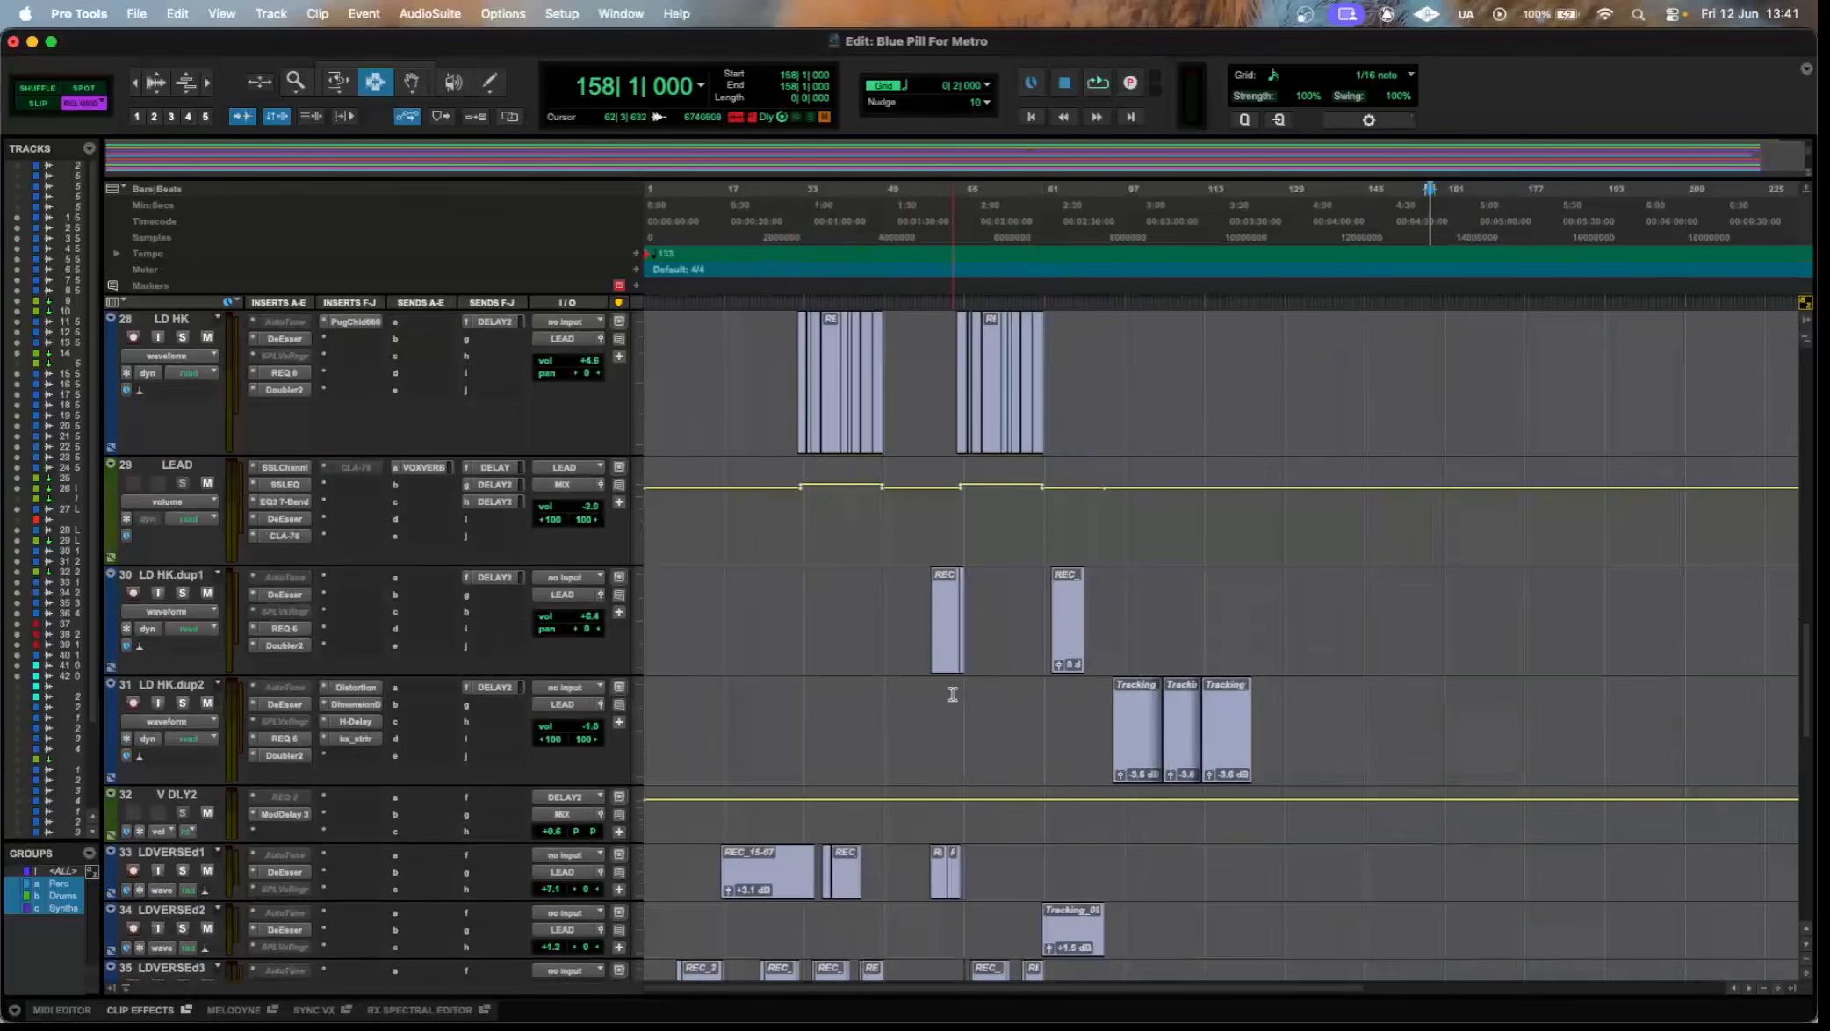
{"action": "scroll", "coordinate": [952, 694], "scroll_direction": "down", "scroll_amount": 5}
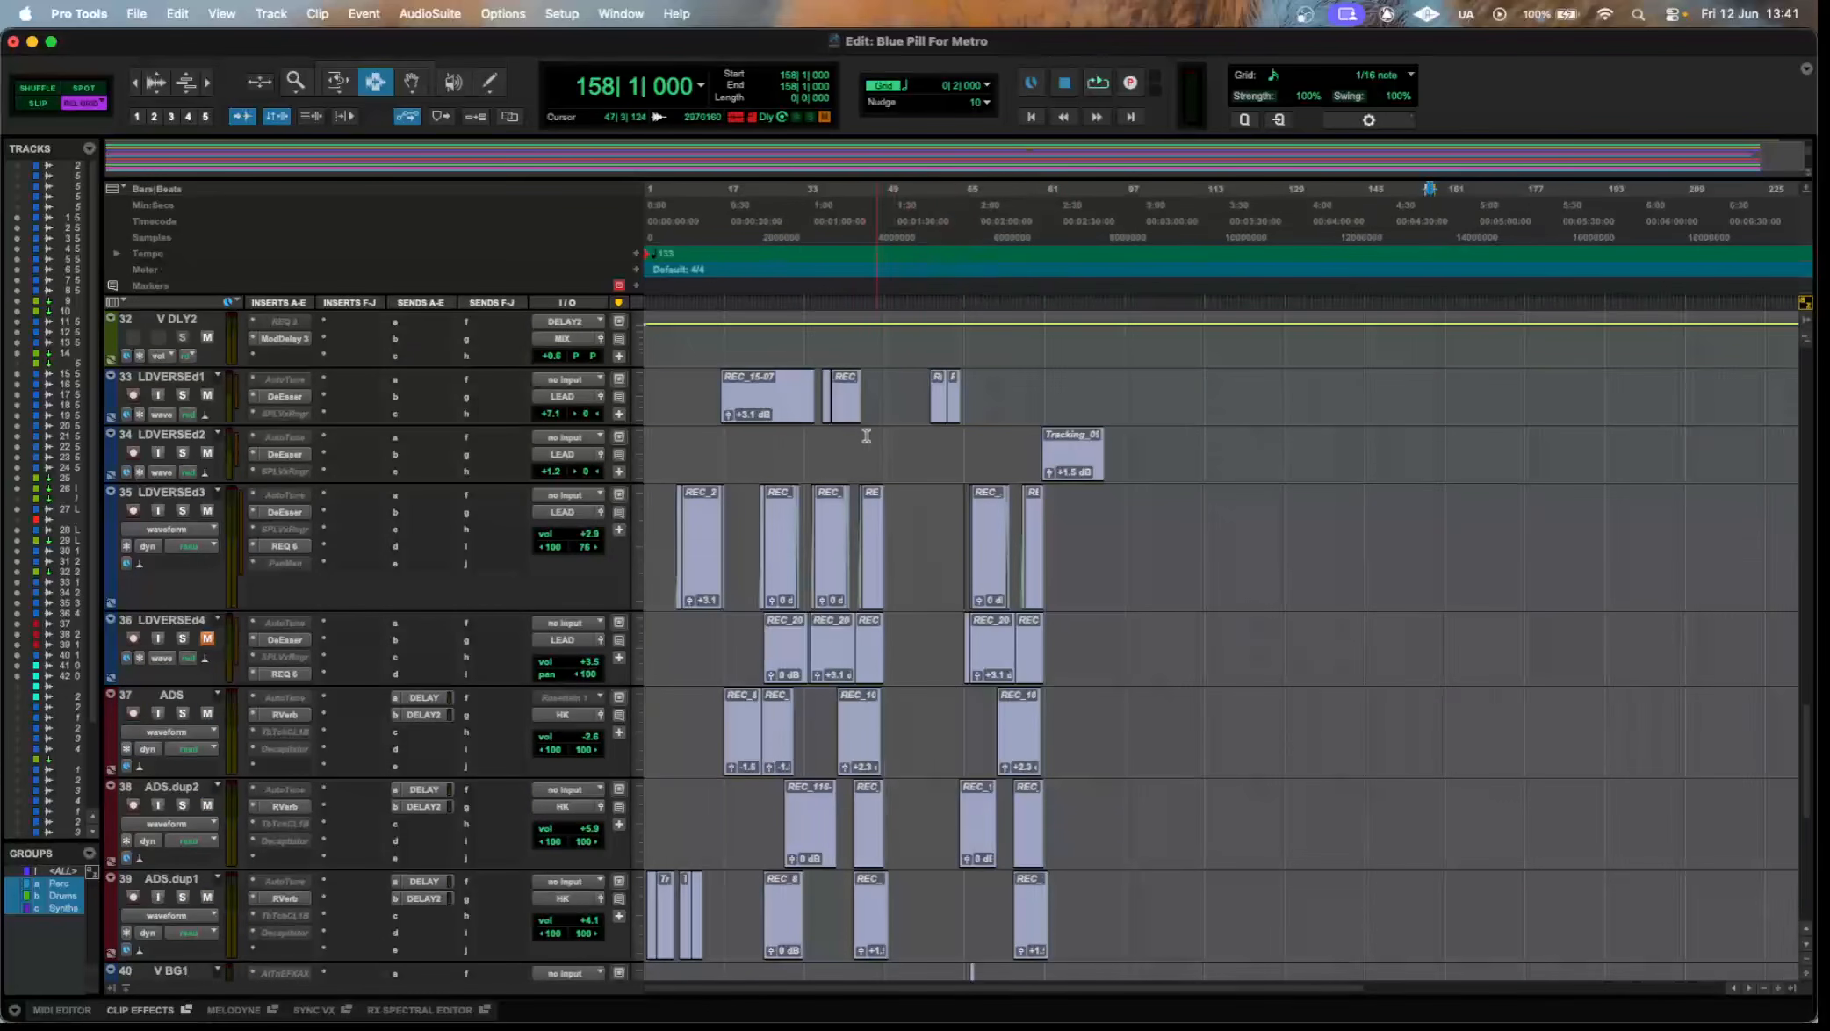
Highlight the clips on lead double tracks 33 to 36, the ADS and V BG1 tracks, and tracks 41 to 43 in turn, and clear the selection.
{"action": "left_click_drag", "start_coordinate": [665, 382], "coordinate": [1209, 685]}
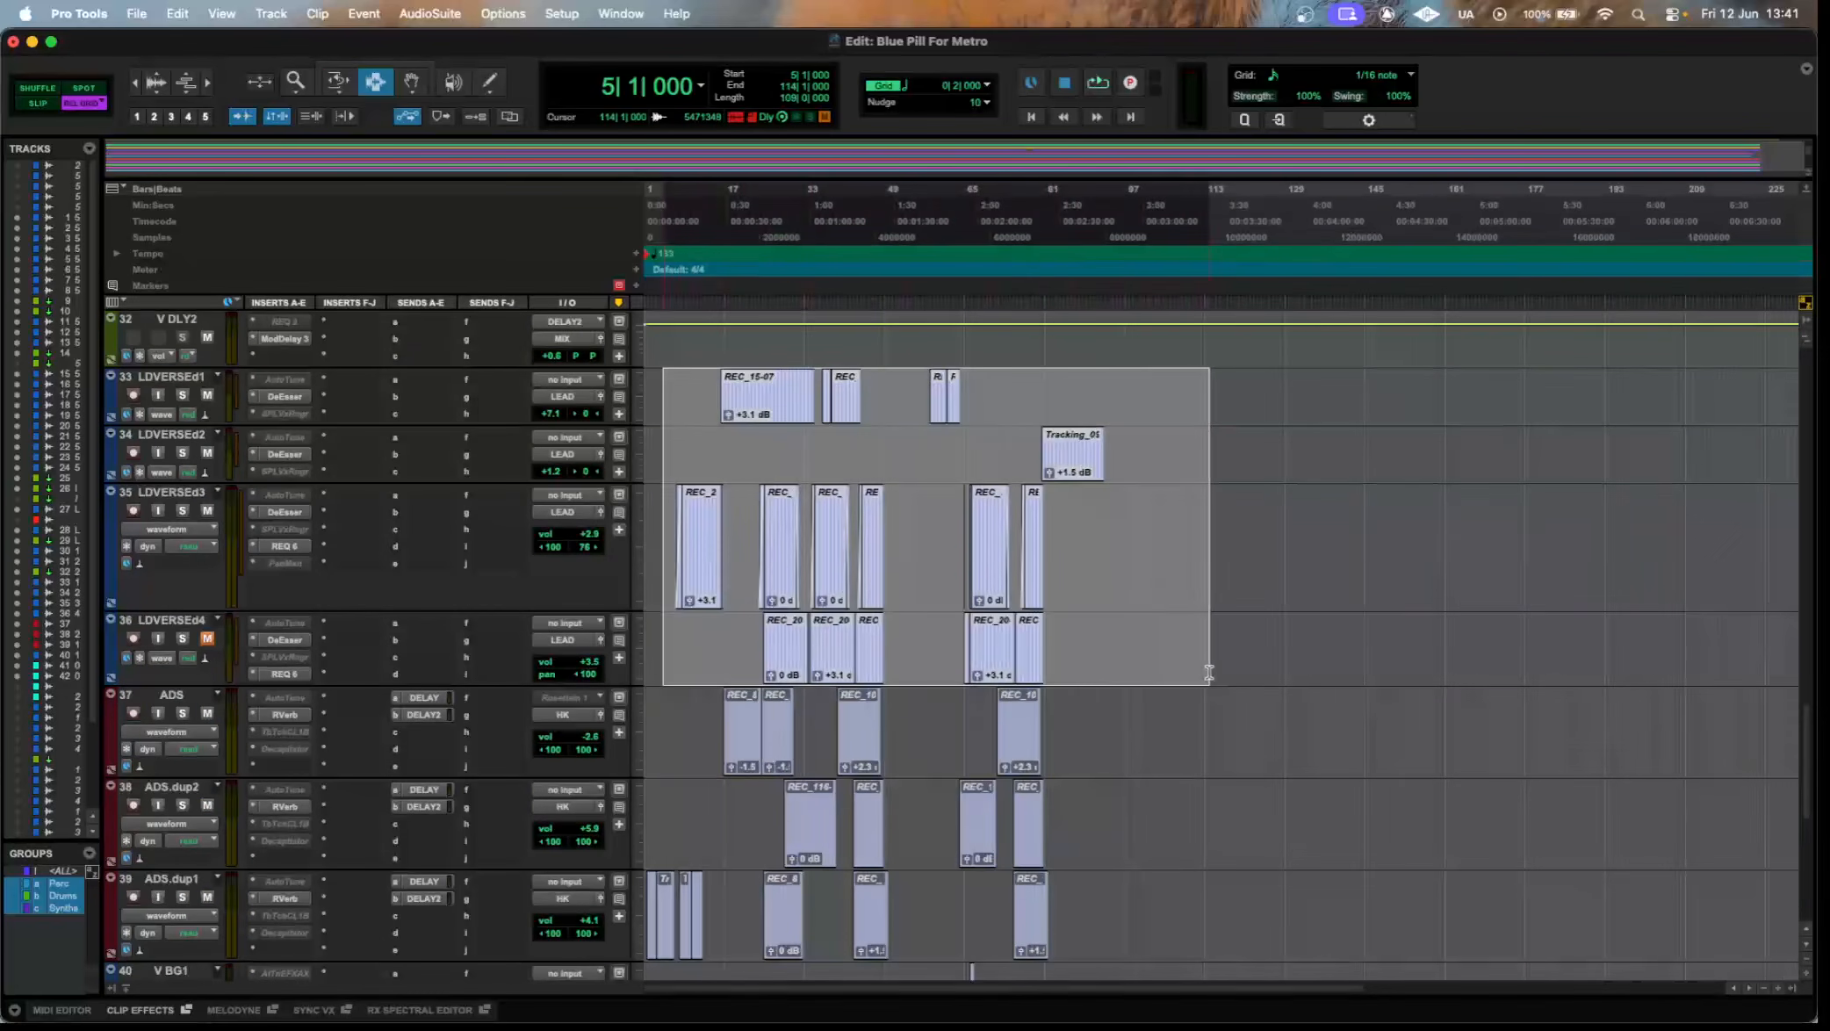
{"action": "scroll", "coordinate": [1177, 847], "scroll_direction": "down", "scroll_amount": 3}
{"action": "left_click_drag", "start_coordinate": [1179, 846], "coordinate": [400, 578]}
{"action": "scroll", "coordinate": [1210, 666], "scroll_direction": "down", "scroll_amount": 5}
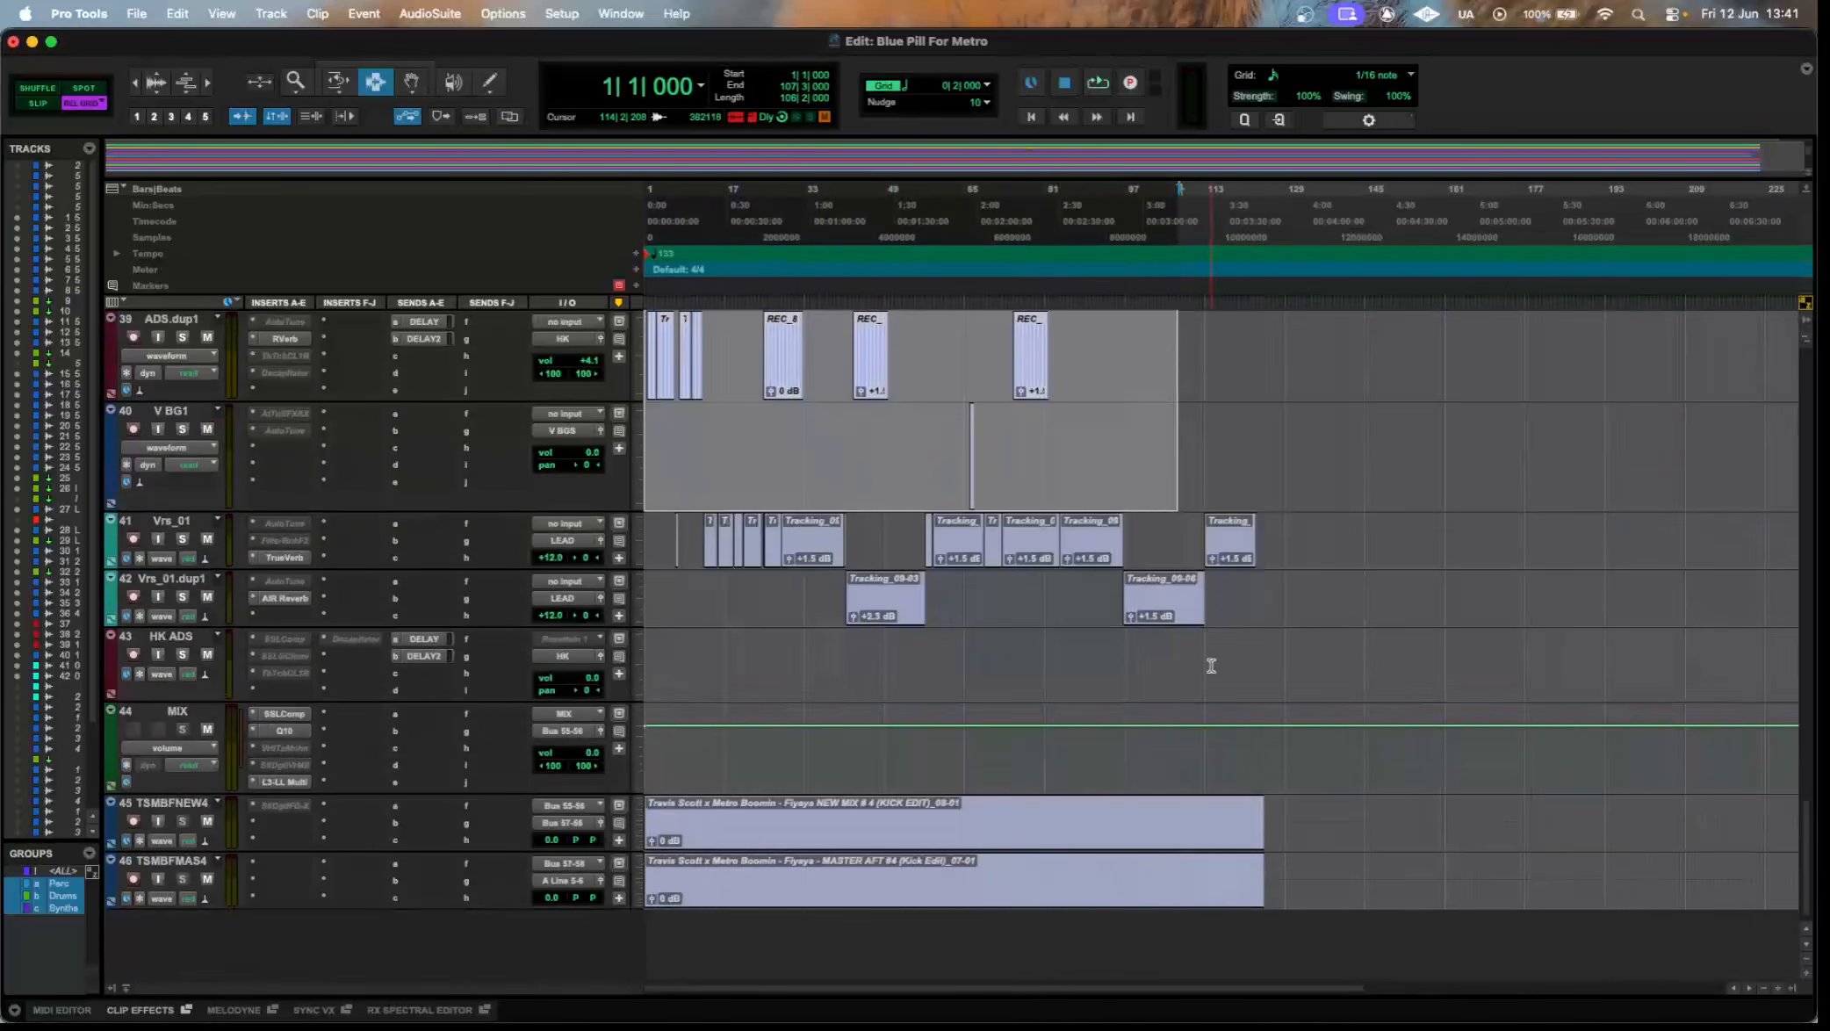
{"action": "left_click_drag", "start_coordinate": [1463, 649], "coordinate": [606, 542]}
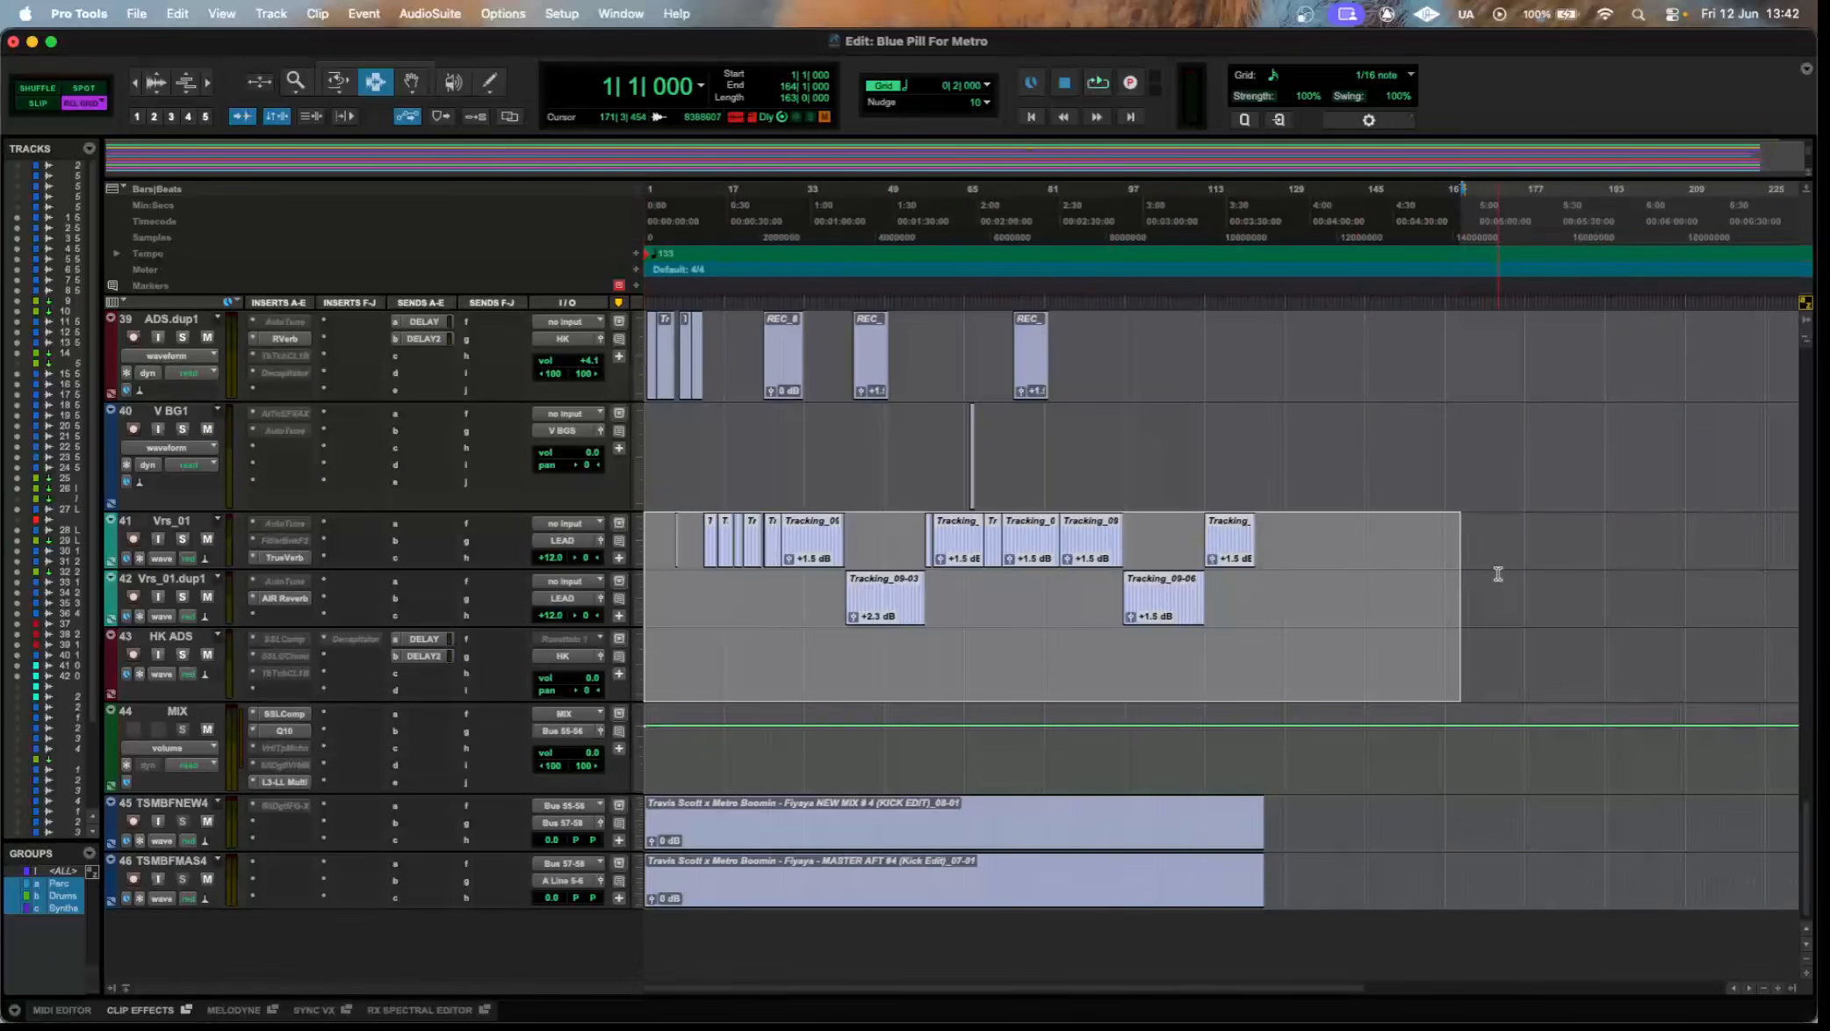
{"action": "scroll", "coordinate": [1493, 571], "scroll_direction": "up", "scroll_amount": 3}
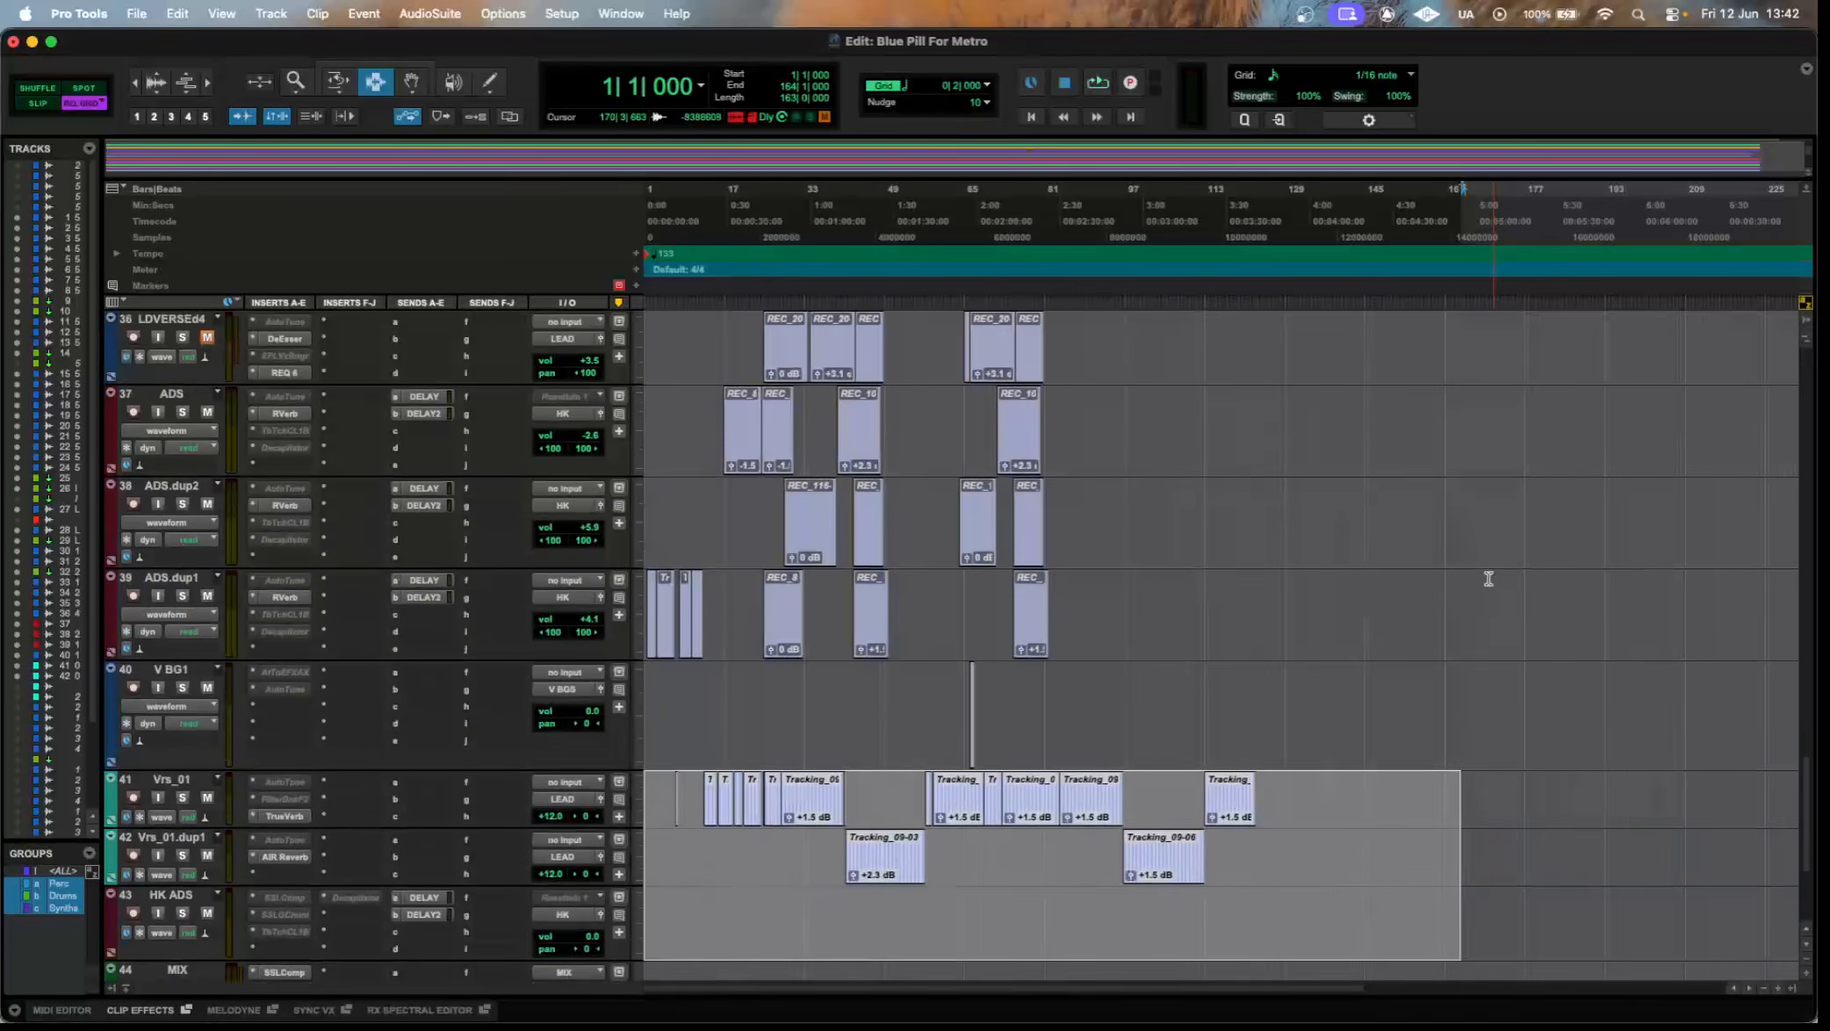
{"action": "left_click", "coordinate": [1487, 568]}
{"action": "scroll", "coordinate": [1107, 740], "scroll_direction": "up", "scroll_amount": 8}
{"action": "scroll", "coordinate": [948, 711], "scroll_direction": "down", "scroll_amount": 14}
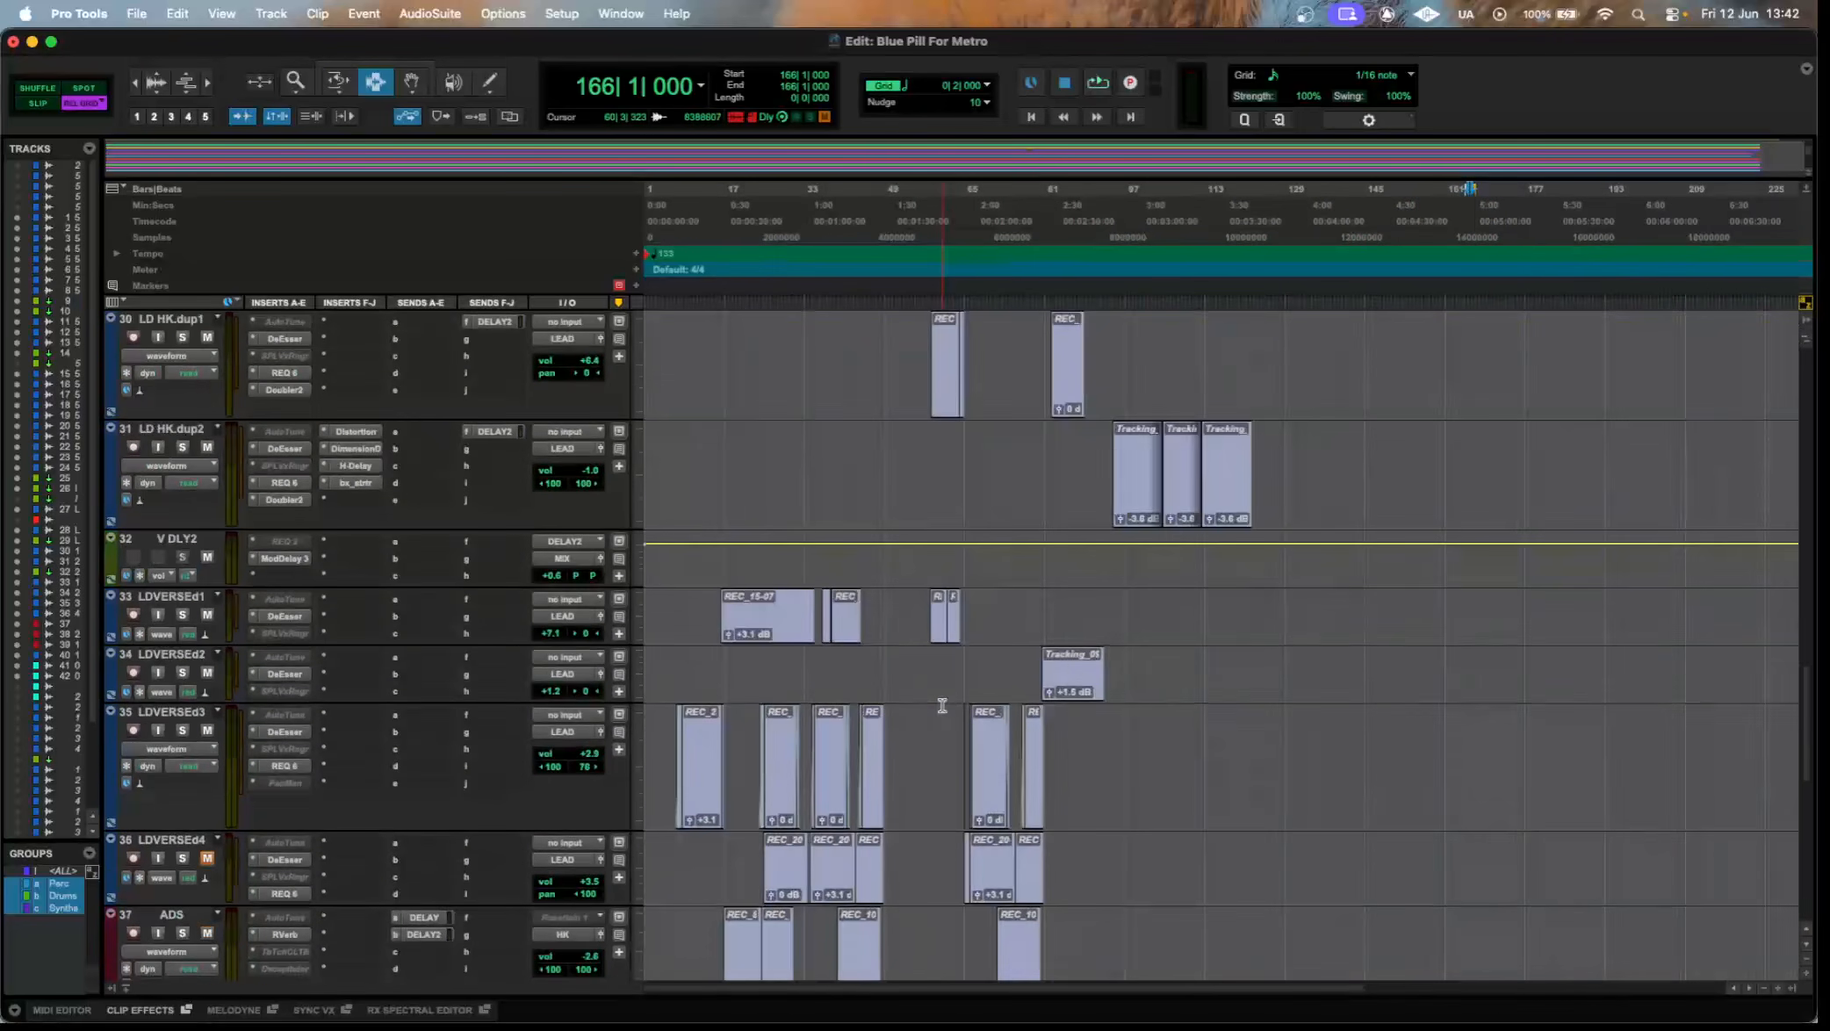
Highlight the clips on tracks 41 and 42, clear the selection, and highlight the clips on the LD HK track.
{"action": "left_click_drag", "start_coordinate": [1403, 755], "coordinate": [577, 746]}
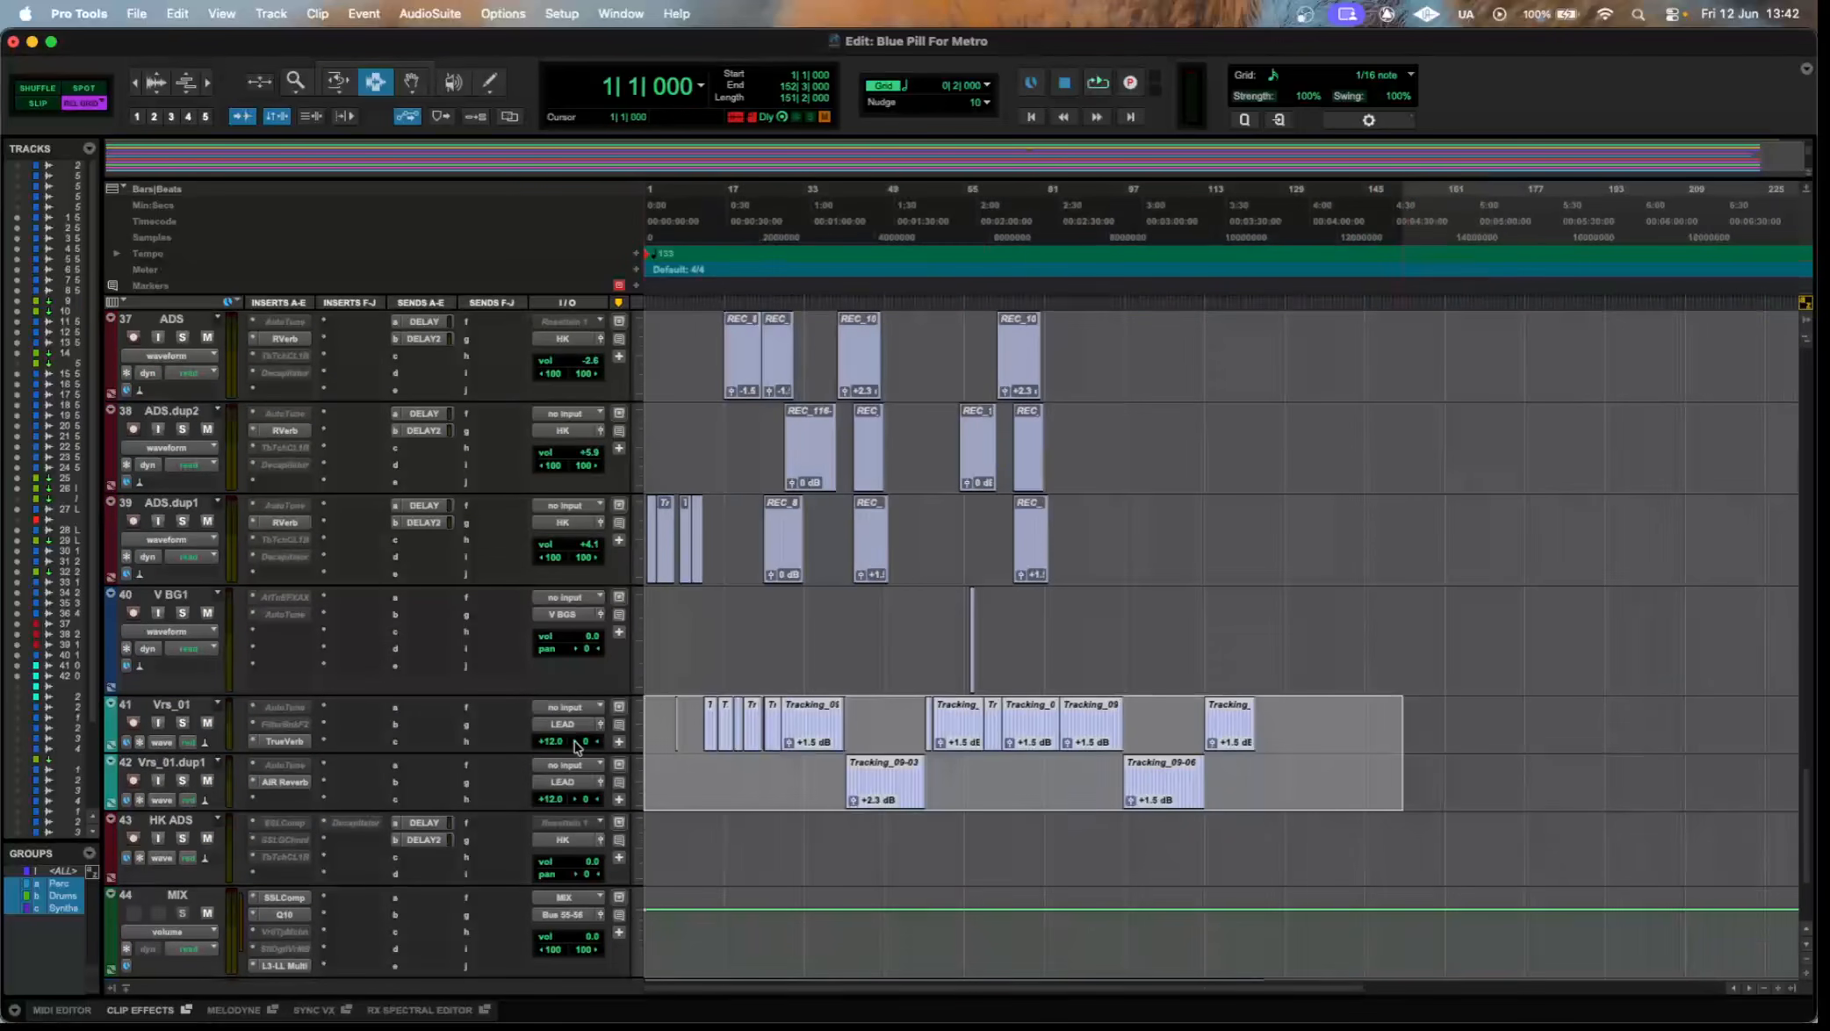
{"action": "left_click", "coordinate": [1188, 635]}
{"action": "scroll", "coordinate": [1102, 660], "scroll_direction": "up", "scroll_amount": 5}
{"action": "scroll", "coordinate": [1102, 661], "scroll_direction": "up", "scroll_amount": 6}
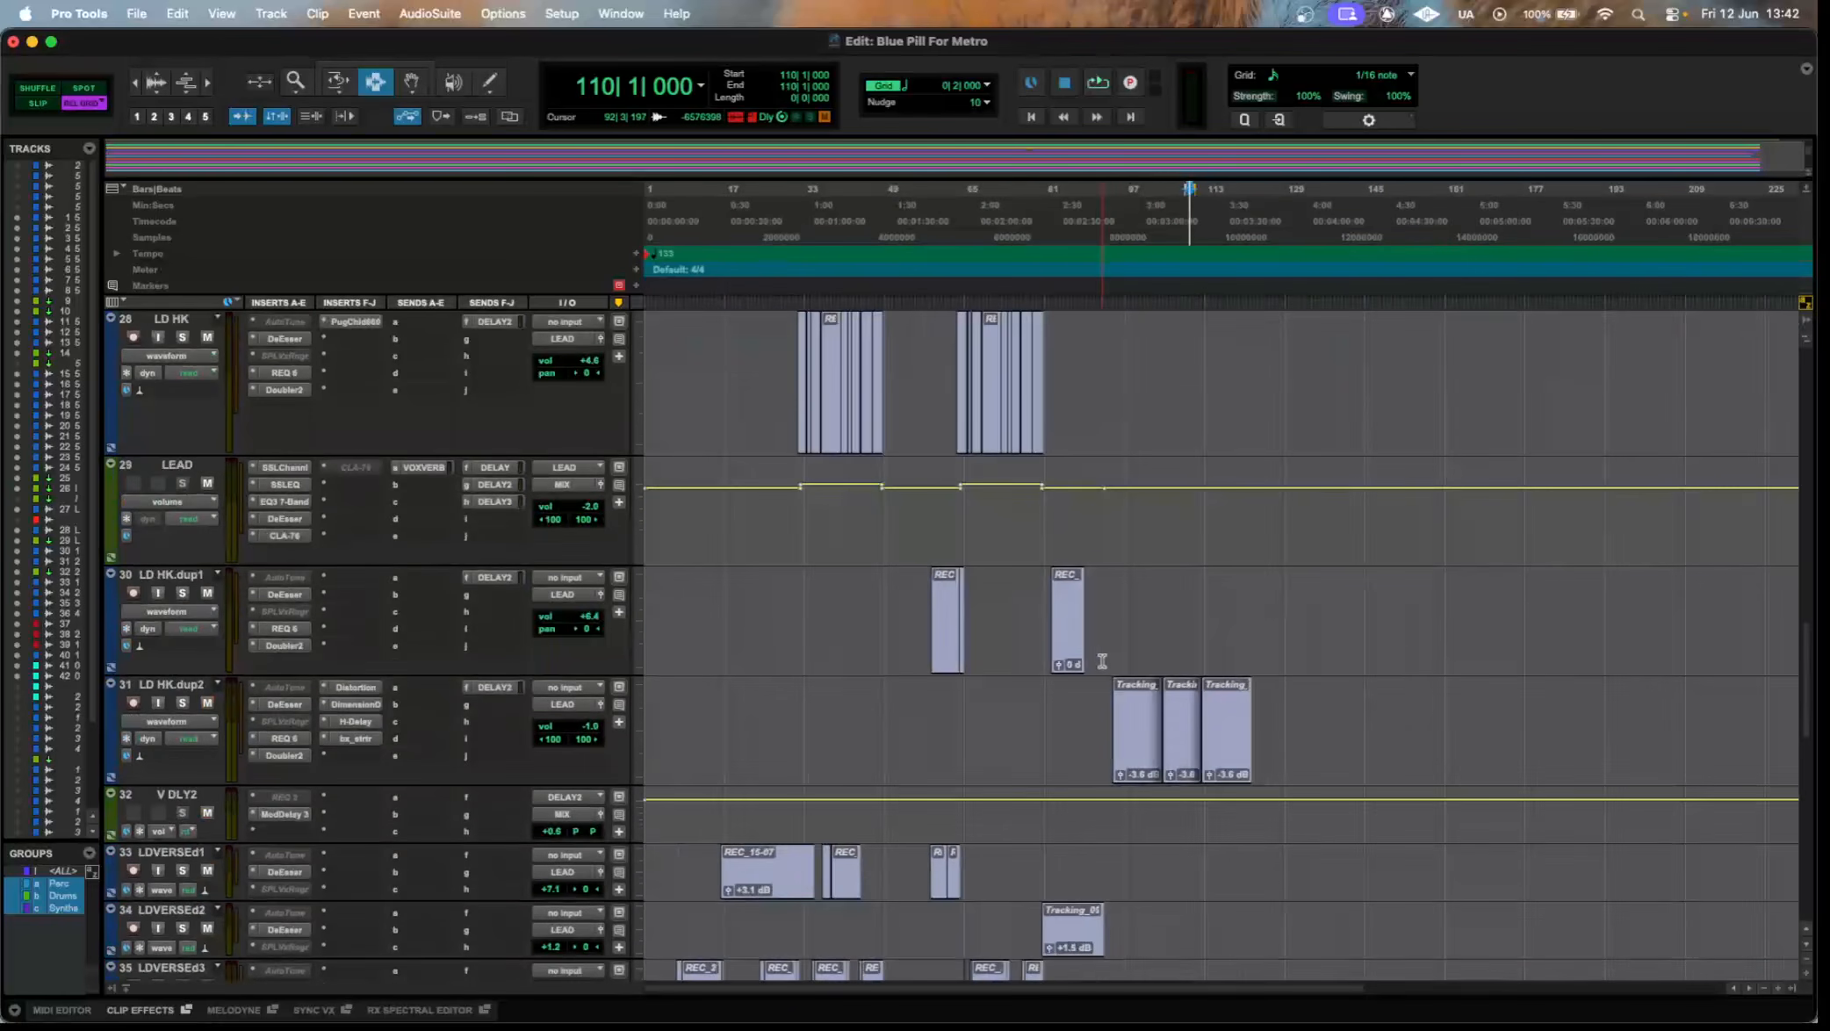
{"action": "left_click_drag", "start_coordinate": [1210, 619], "coordinate": [778, 606]}
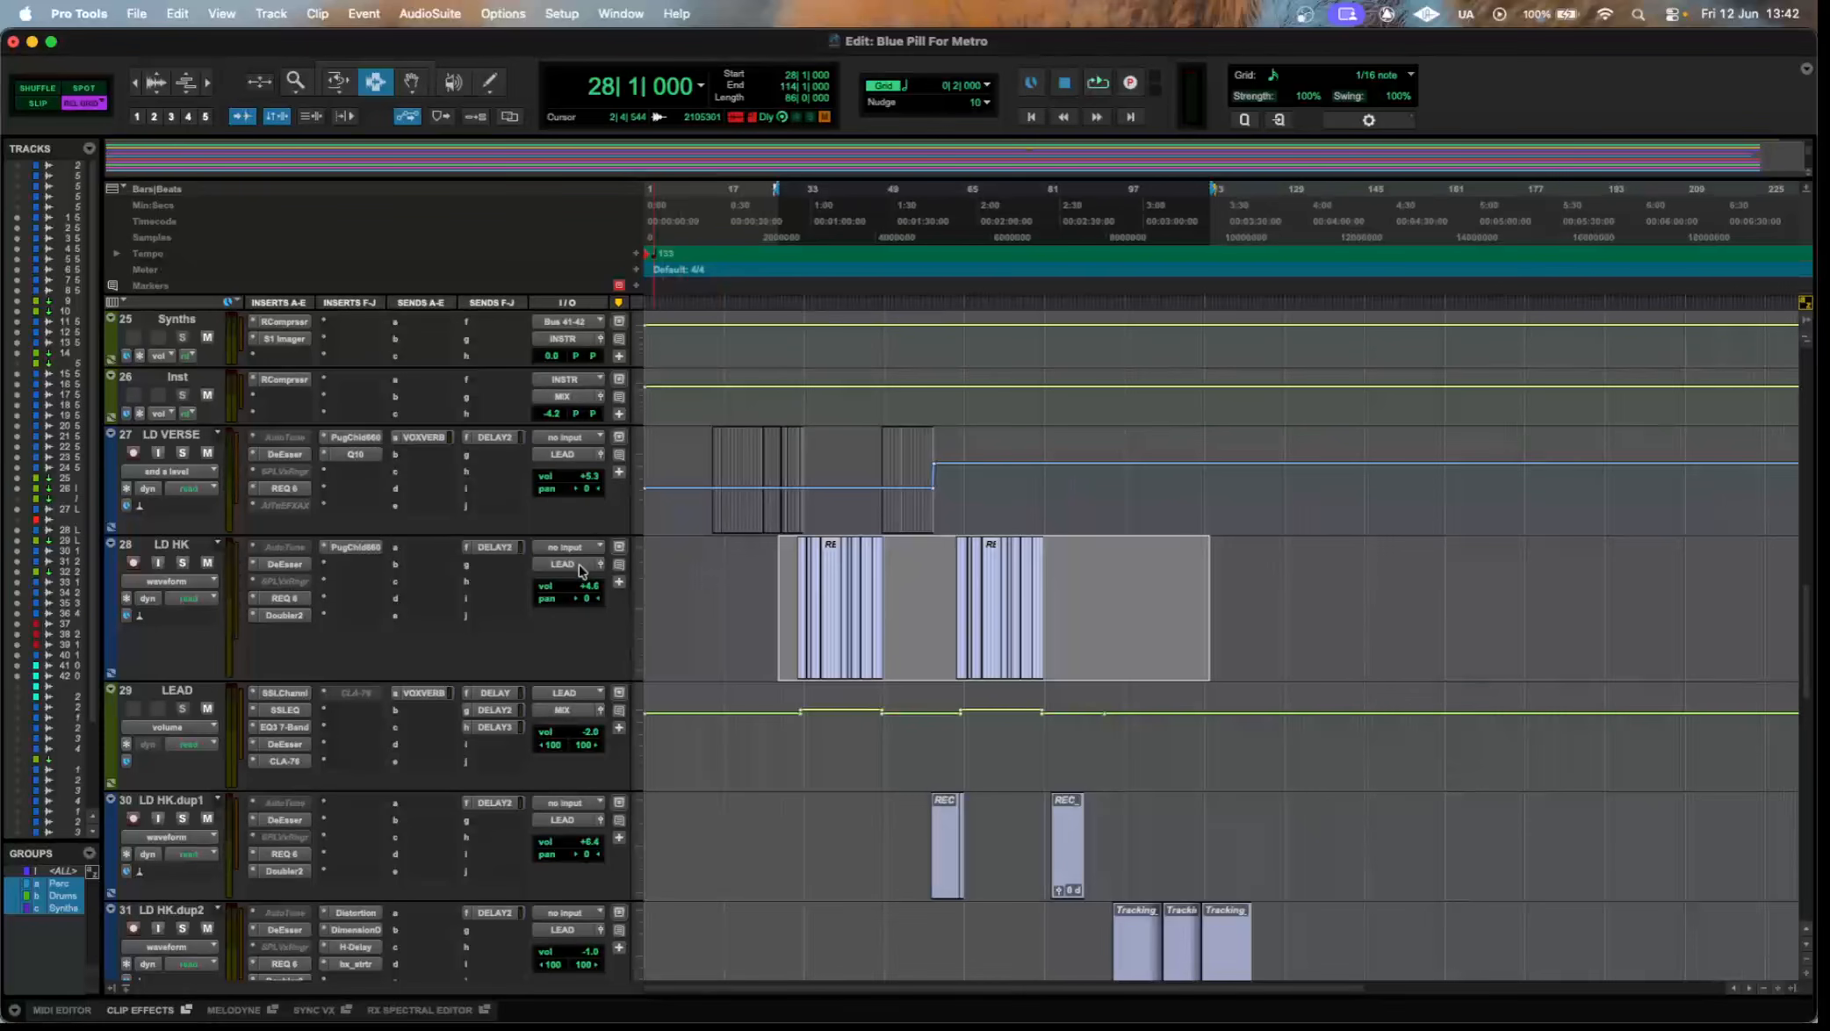
Inspect the AutoTune, DeEsser, SPL Vox Ranger, REQ 6 and Doubler2 inserts on LD HK one after another.
{"action": "left_click", "coordinate": [286, 547]}
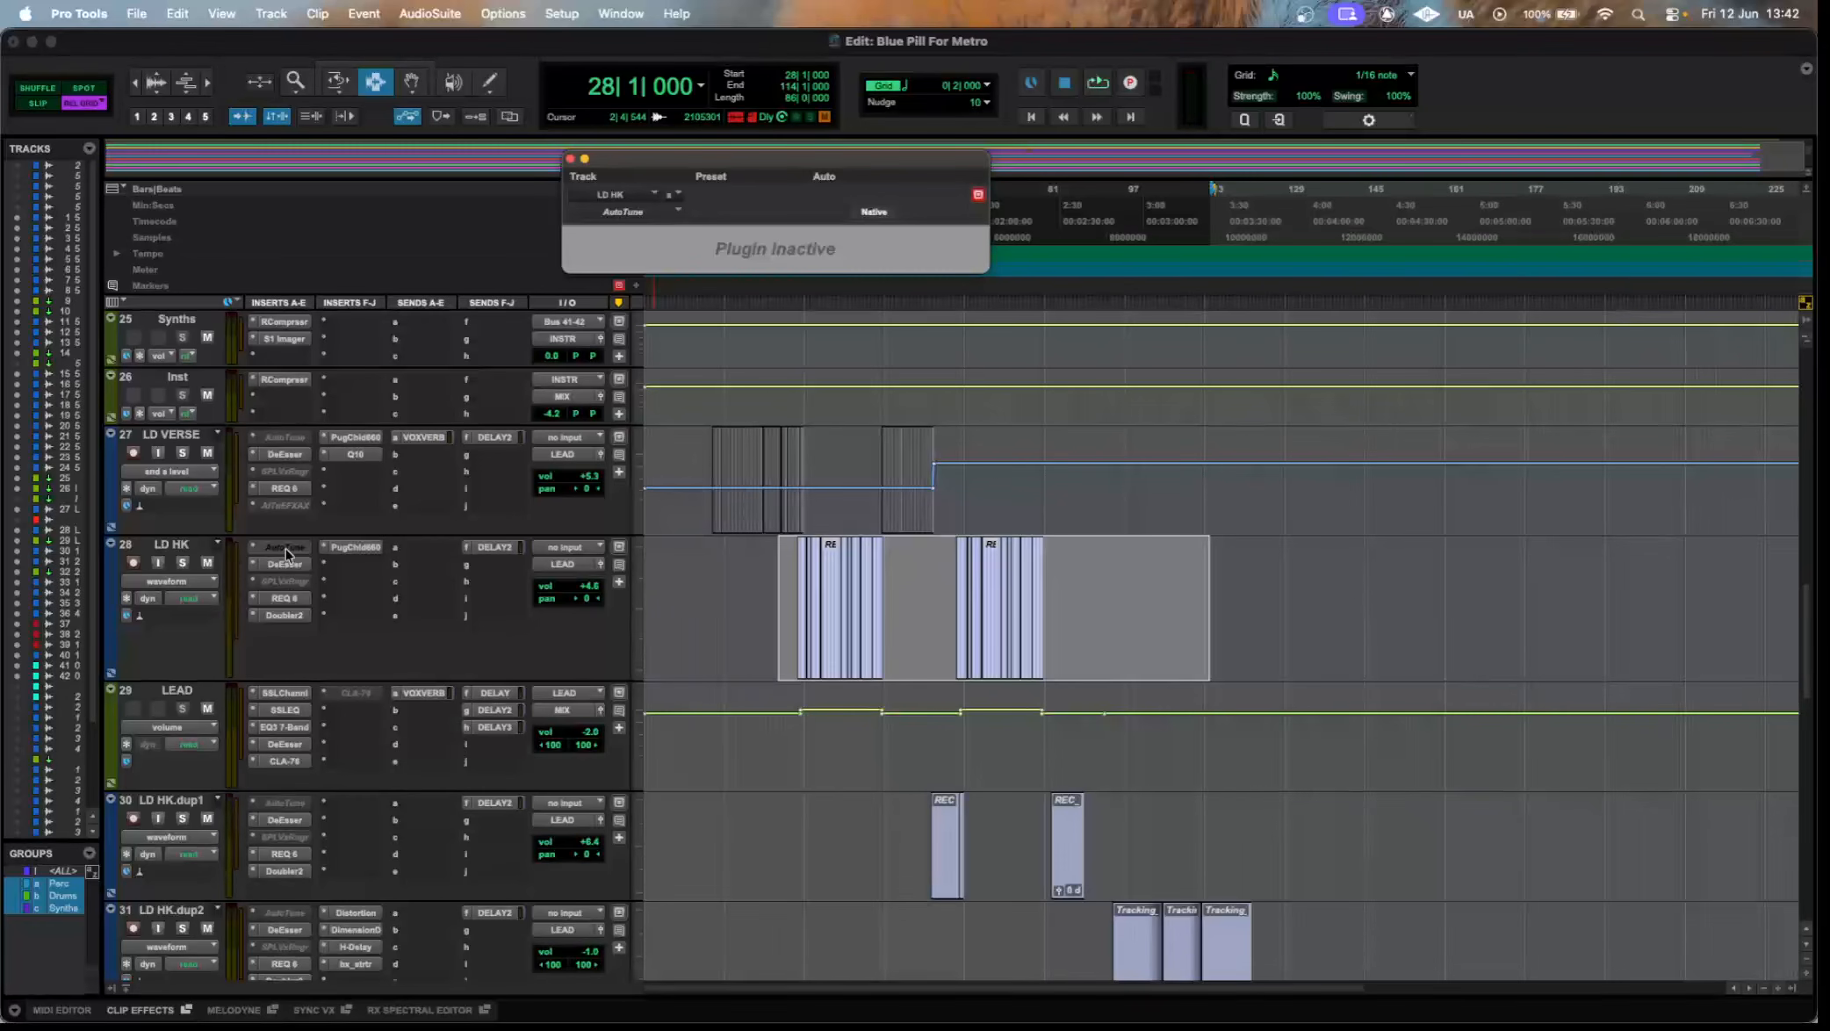
{"action": "left_click", "coordinate": [285, 564]}
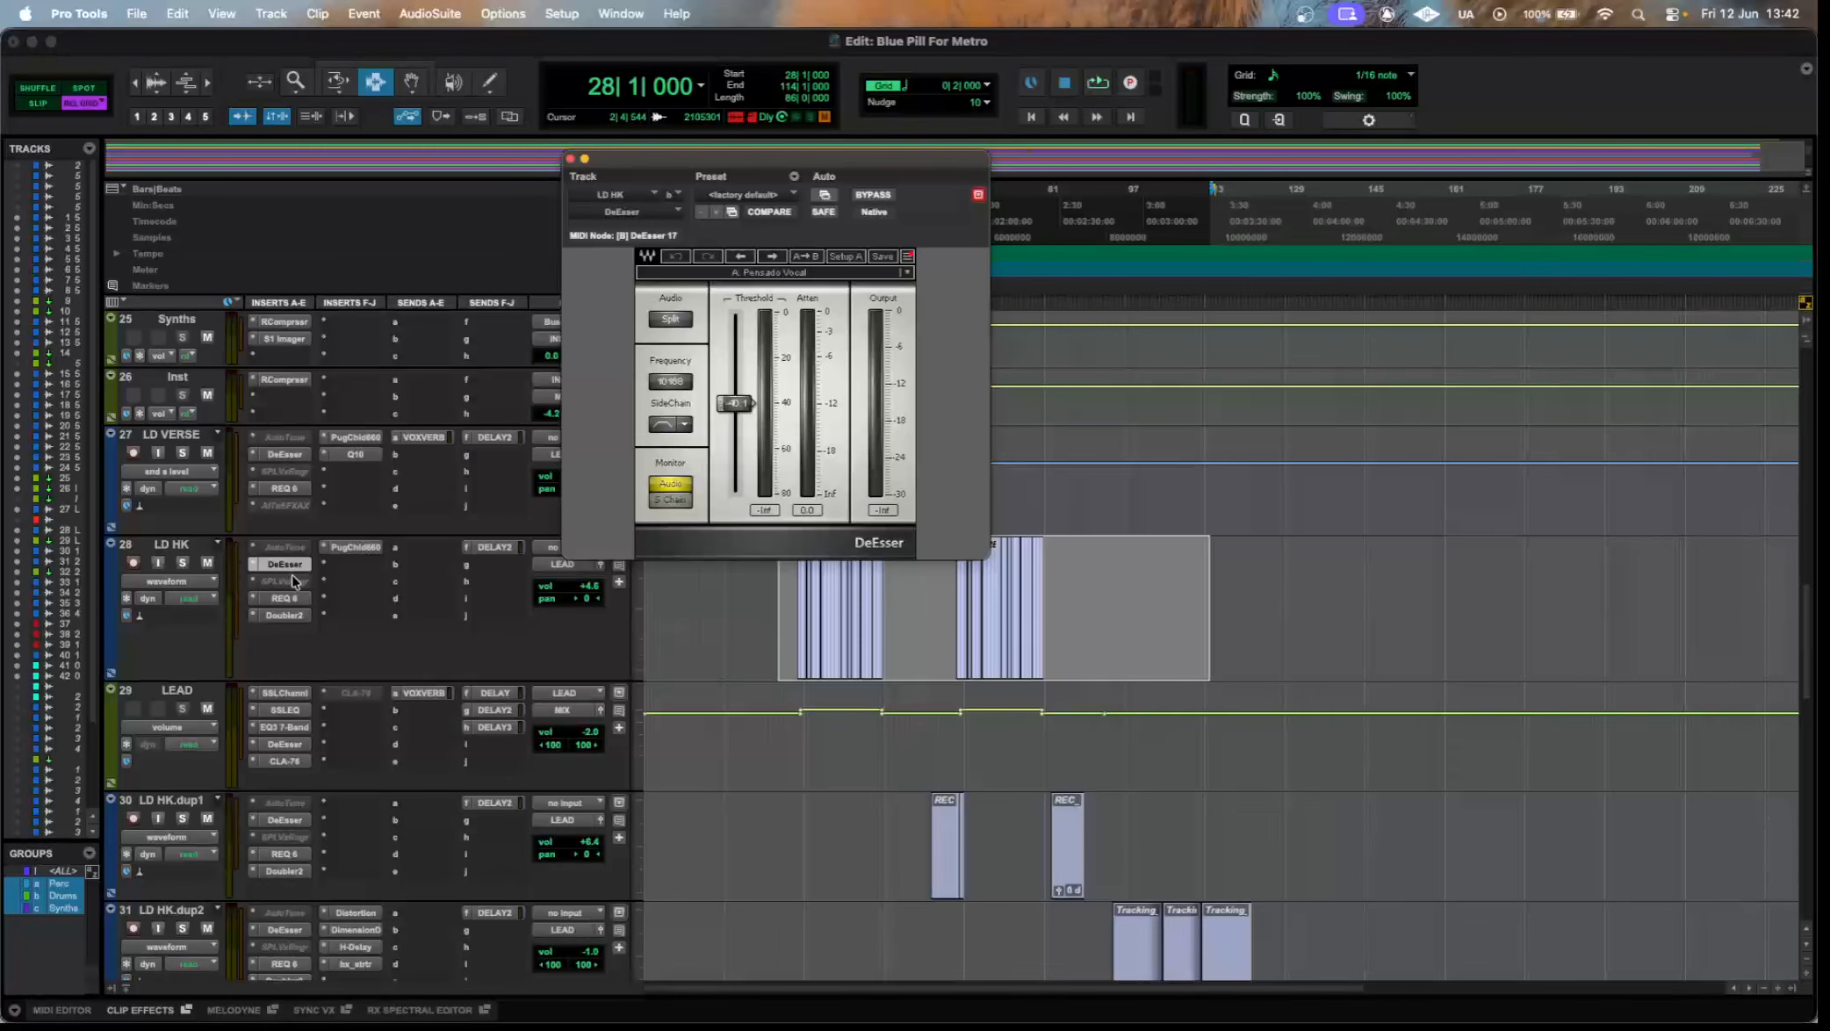
{"action": "left_click", "coordinate": [292, 580]}
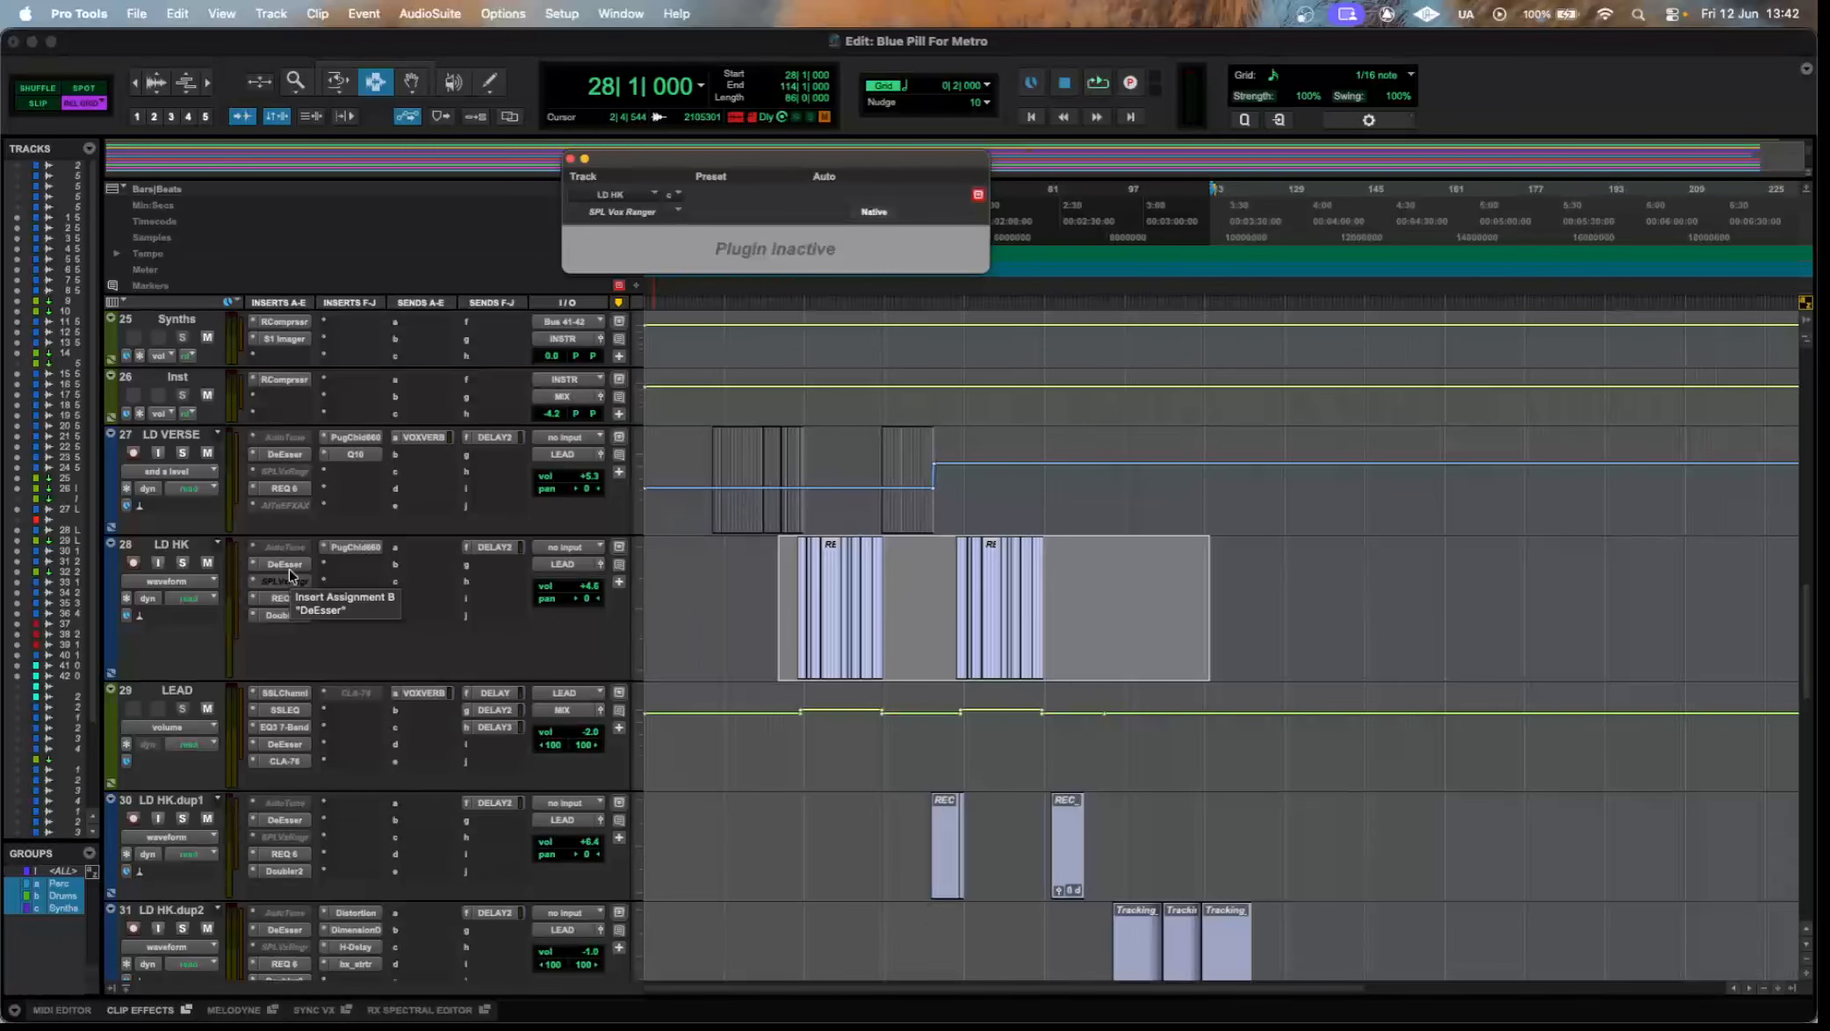
{"action": "left_click", "coordinate": [290, 600]}
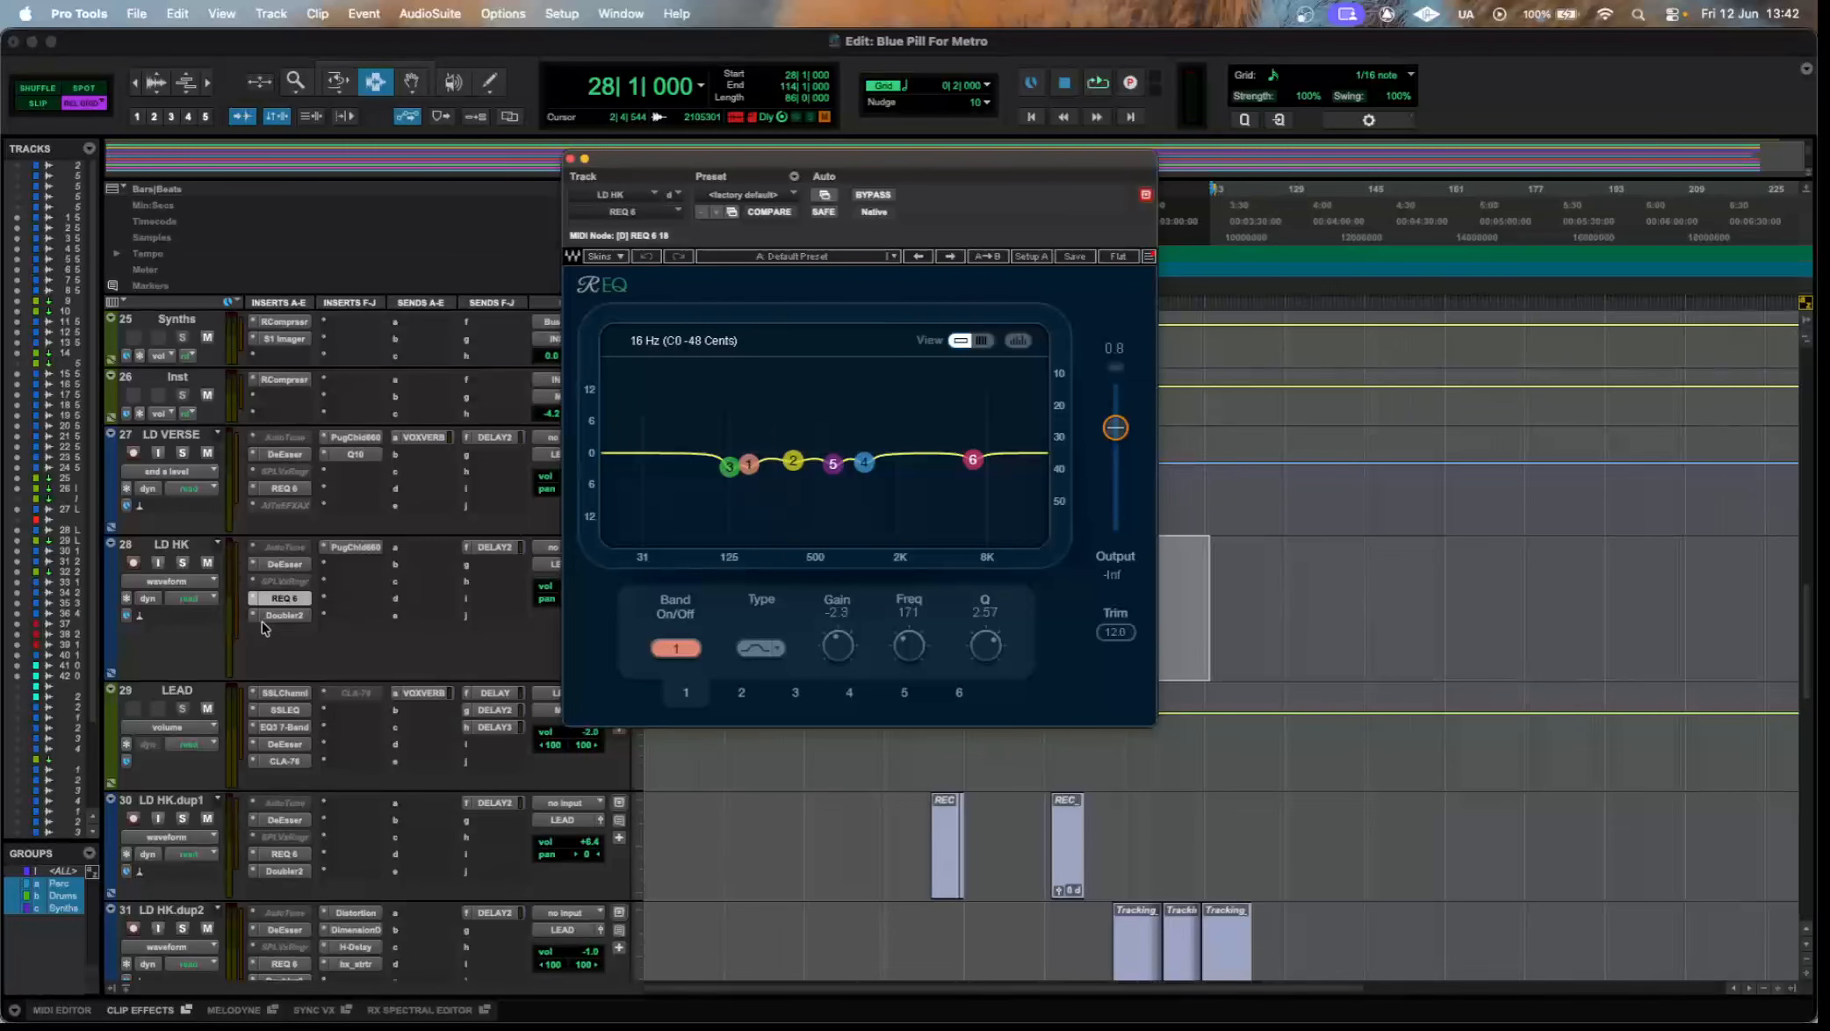
{"action": "left_click", "coordinate": [284, 615]}
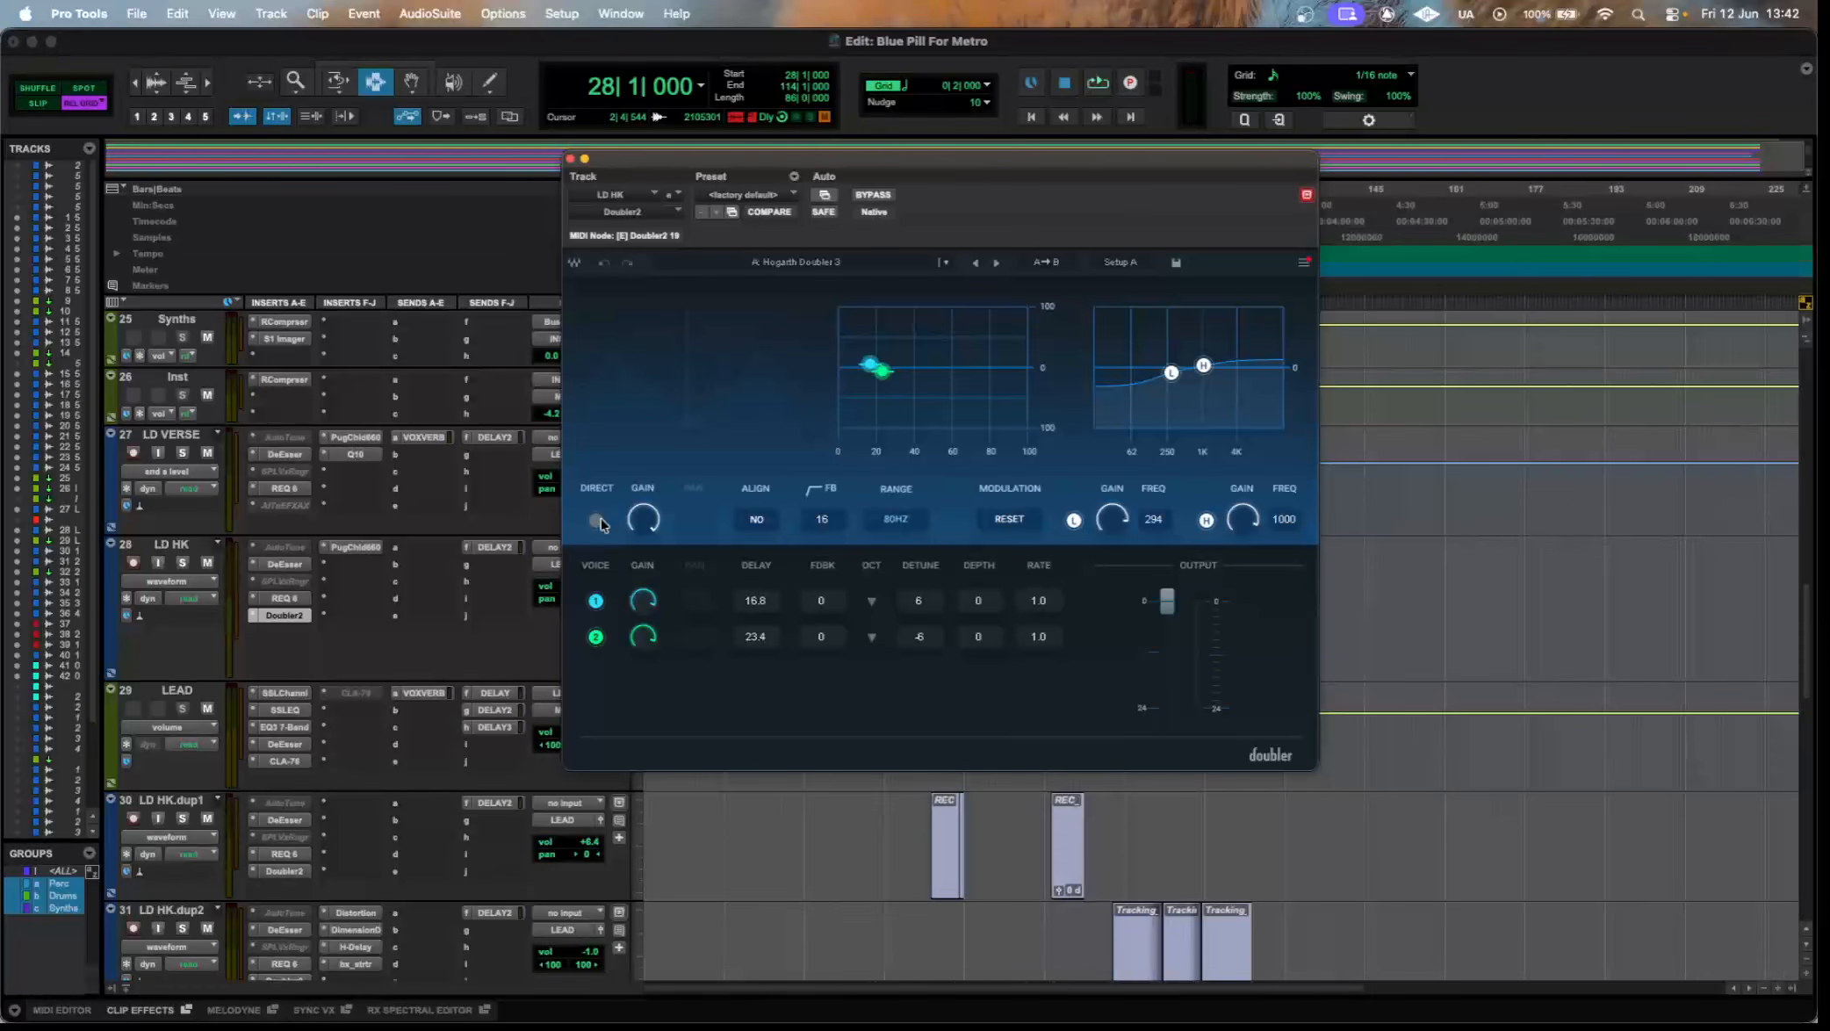
Open the PuigChild 660 on LD HK, examine its settings, and move its window clear of the track controls.
{"action": "left_click", "coordinate": [367, 549]}
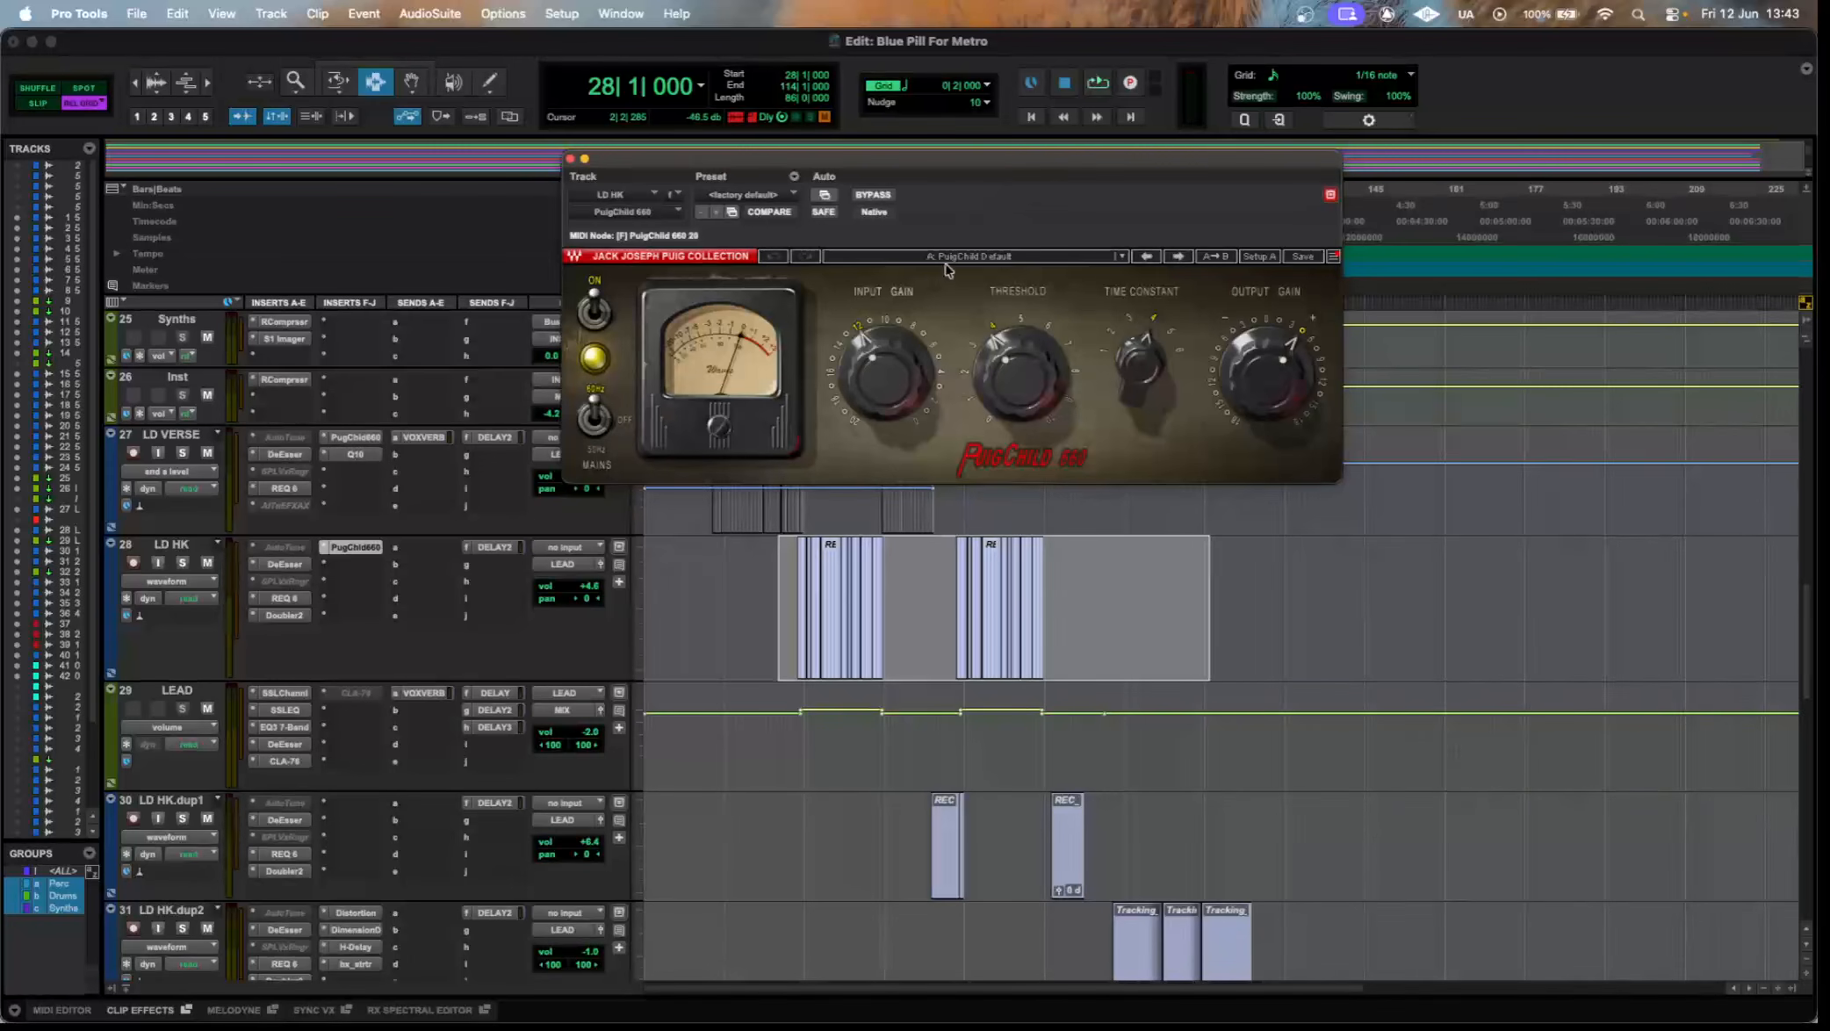
{"action": "left_click_drag", "start_coordinate": [986, 156], "coordinate": [889, 353]}
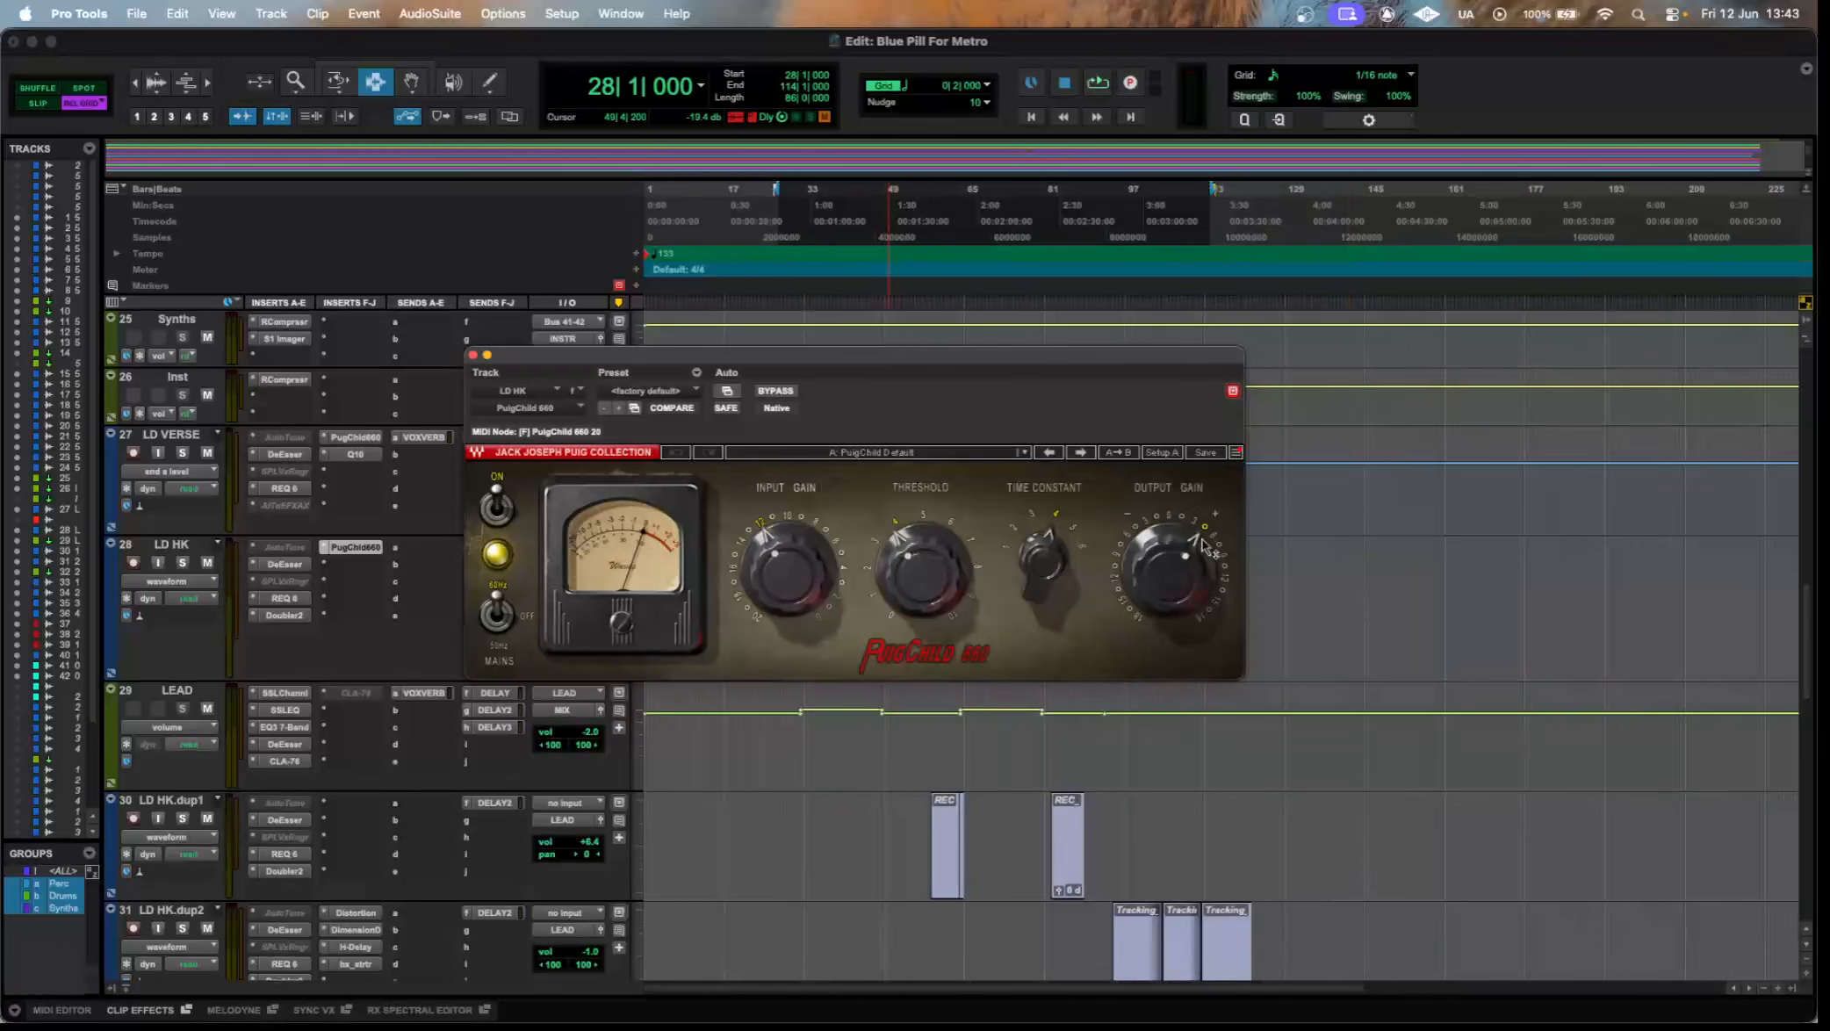
{"action": "left_click_drag", "start_coordinate": [825, 358], "coordinate": [1291, 314]}
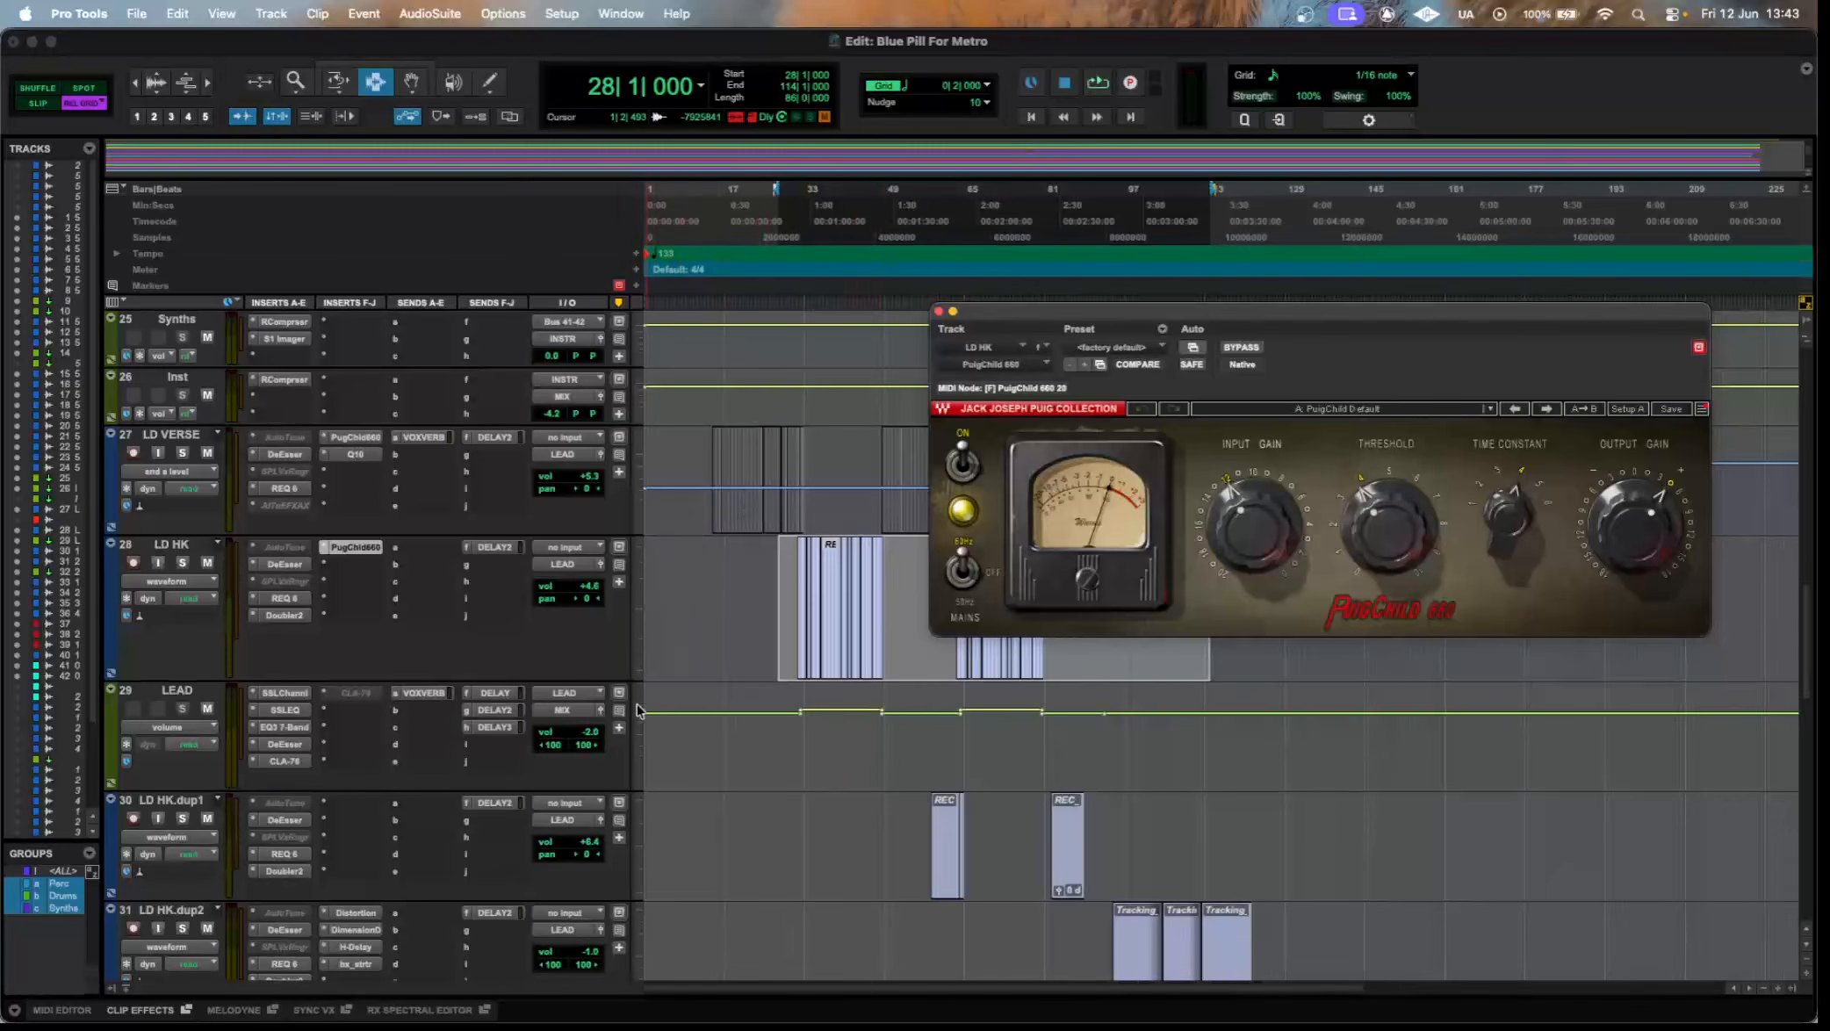
Highlight the raised sections of the LEAD aux's volume automation and reposition the PuigChild window.
{"action": "left_click_drag", "start_coordinate": [652, 724], "coordinate": [1105, 709]}
{"action": "left_click_drag", "start_coordinate": [777, 733], "coordinate": [1092, 716]}
{"action": "left_click_drag", "start_coordinate": [1097, 315], "coordinate": [859, 393]}
Open the SSLChannel on the LEAD aux, move its window into full view, and examine its filter and EQ settings.
{"action": "scroll", "coordinate": [482, 651], "scroll_direction": "down", "scroll_amount": 3}
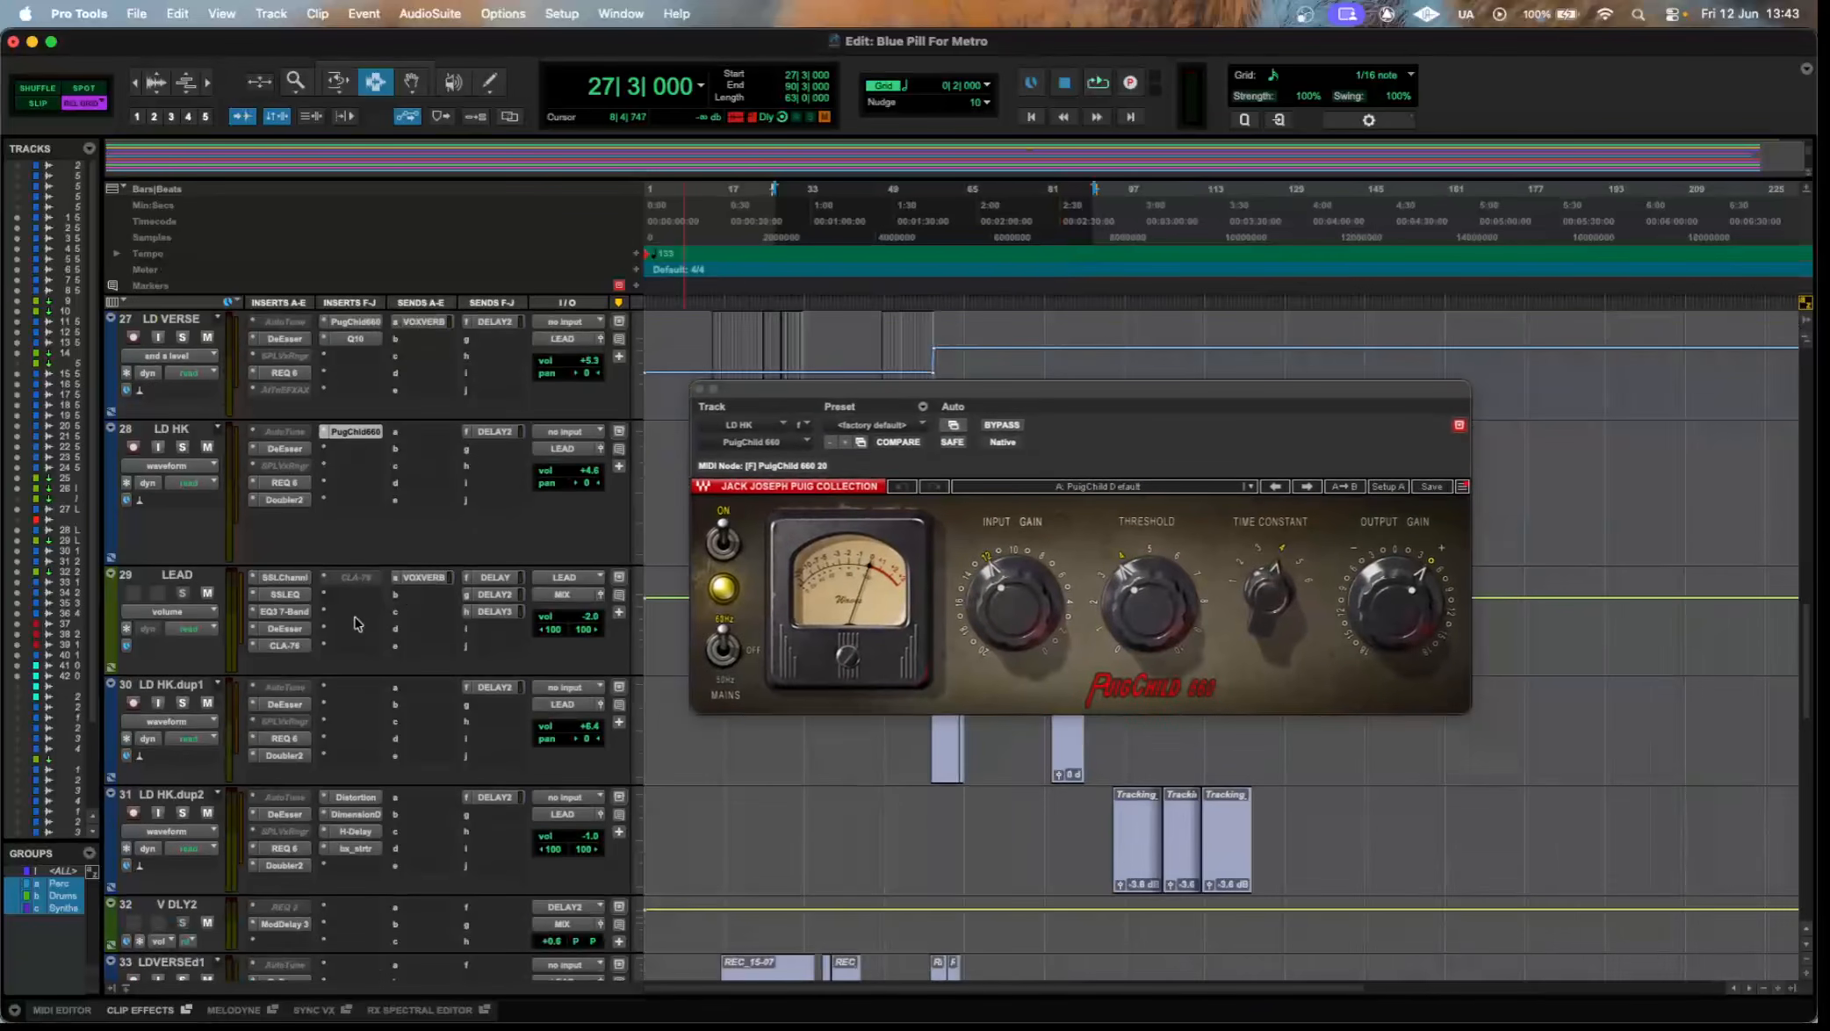
{"action": "left_click", "coordinate": [285, 578]}
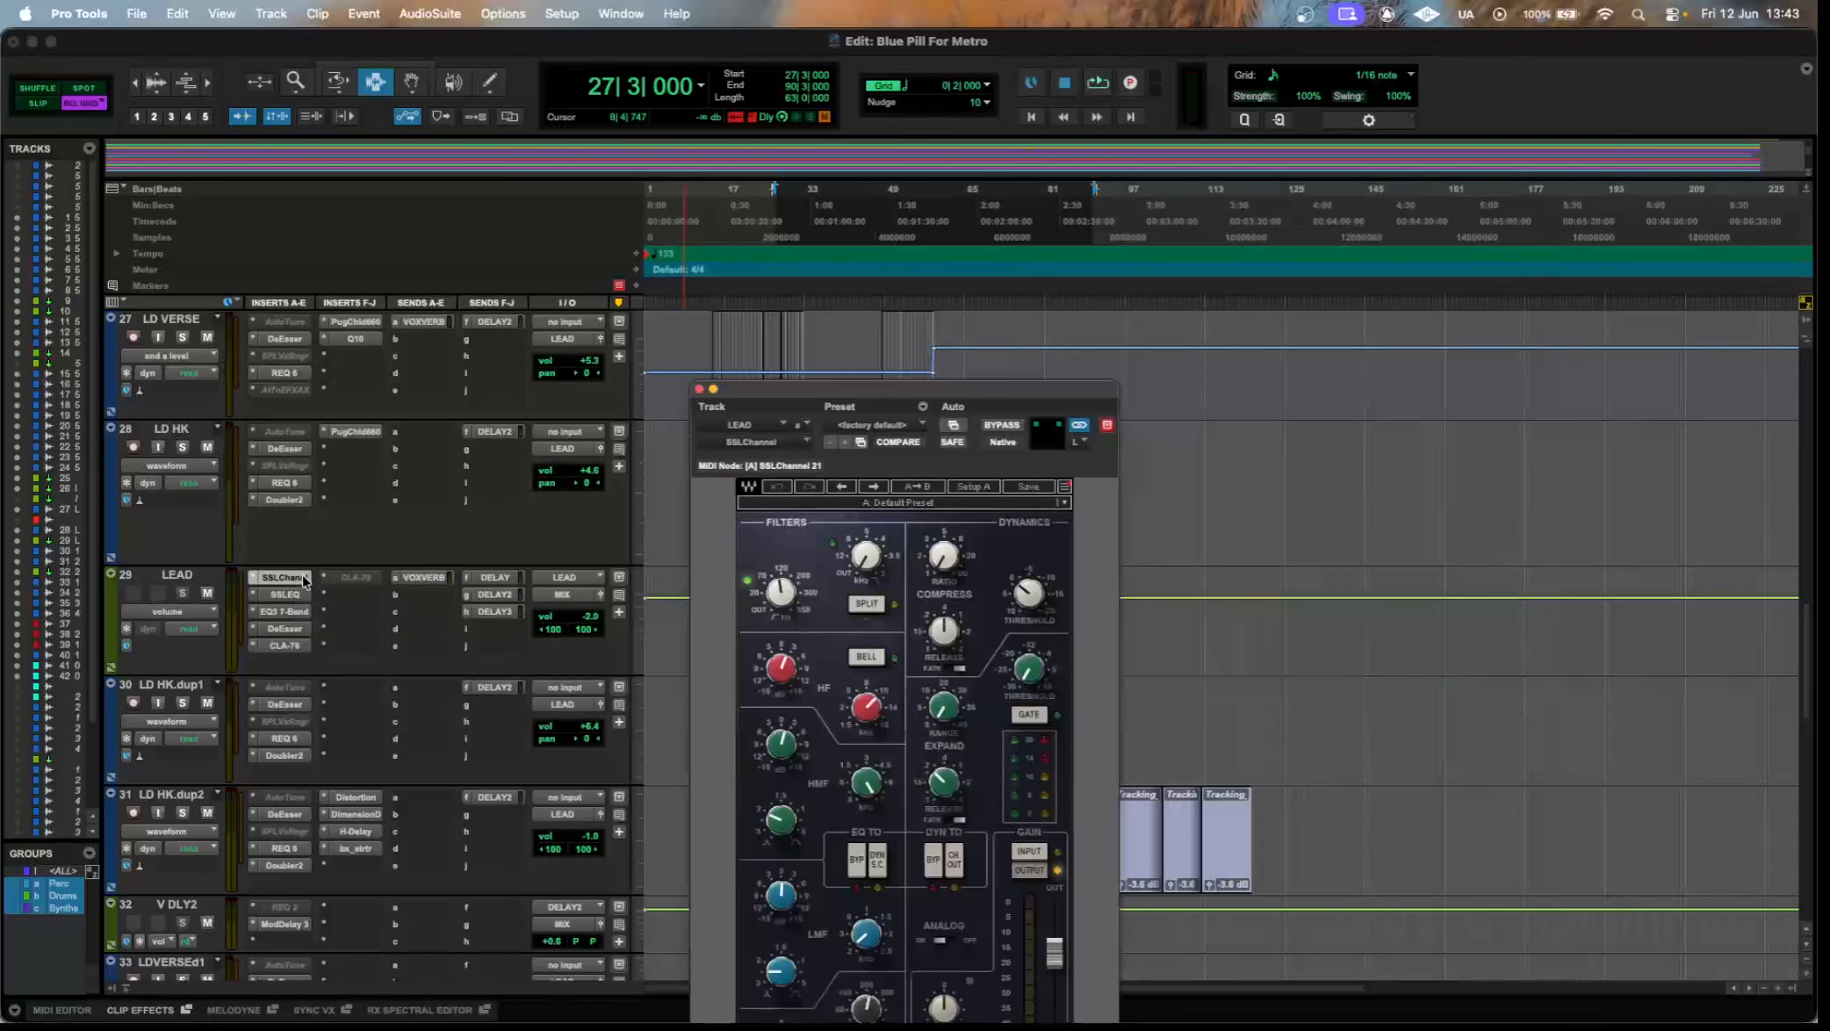
{"action": "left_click_drag", "start_coordinate": [969, 389], "coordinate": [938, 173]}
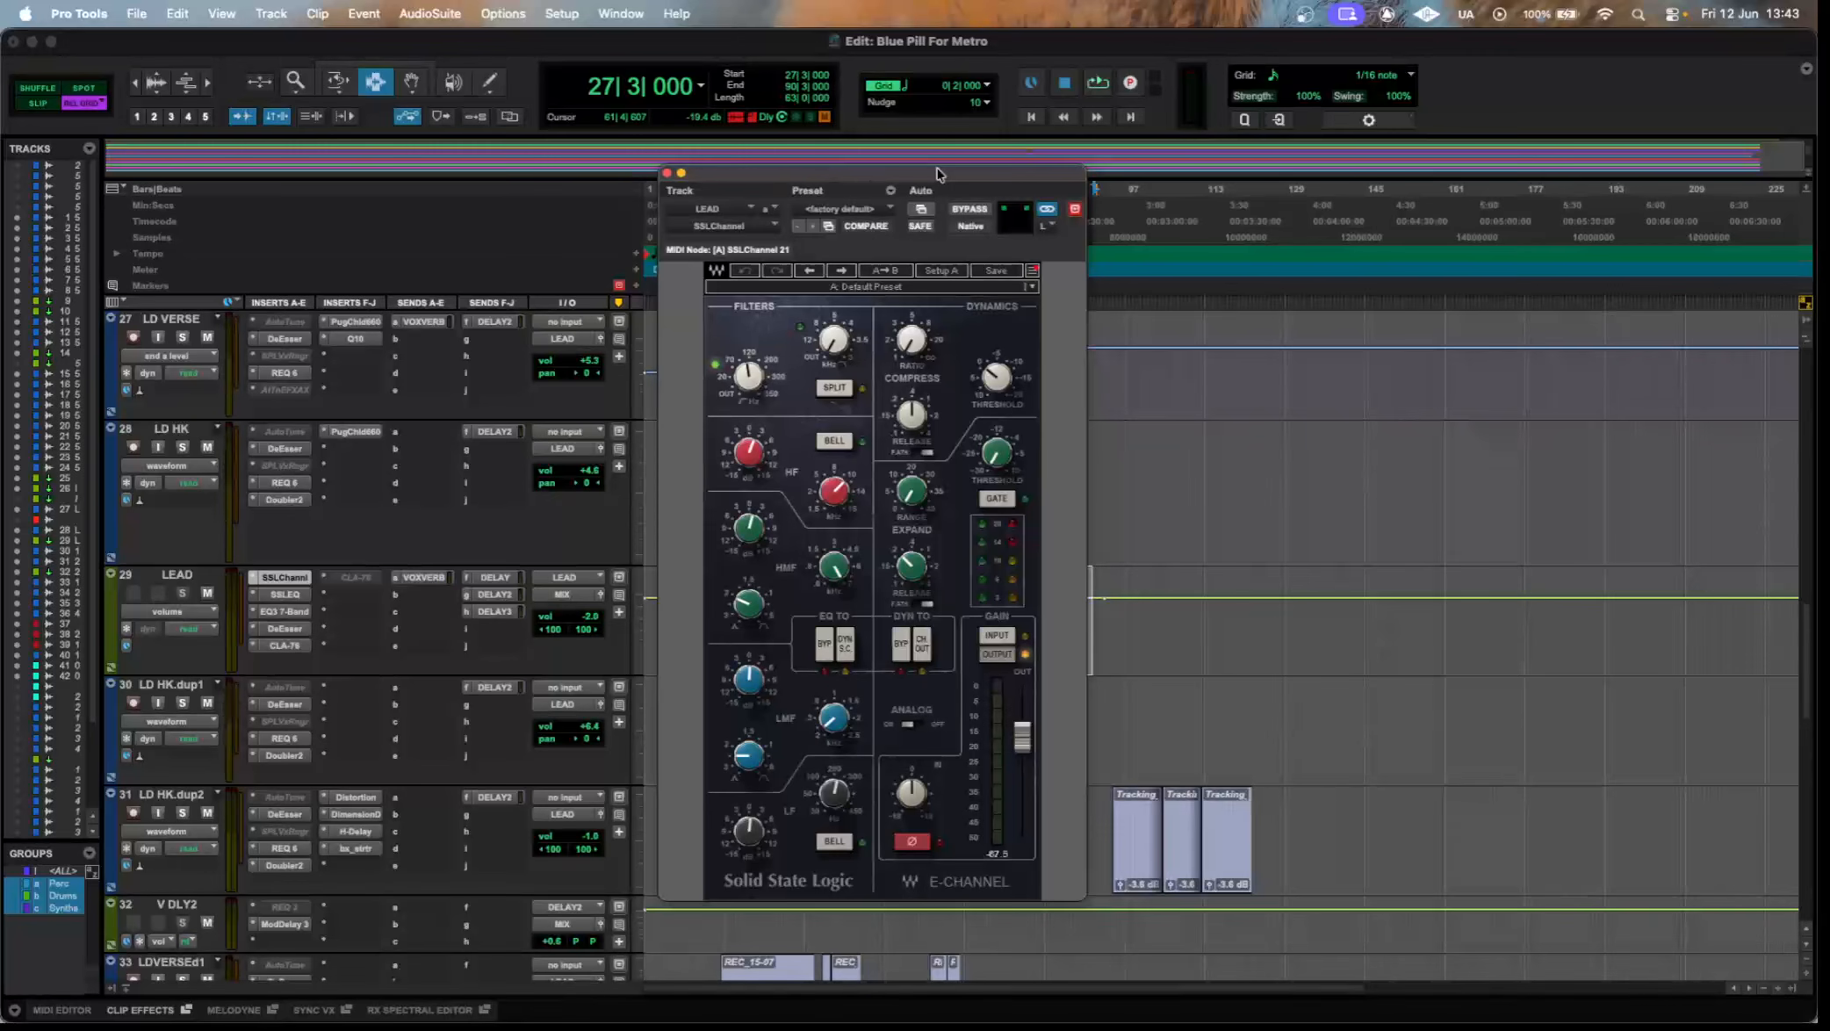
{"action": "mouse_move", "coordinate": [748, 379]}
{"action": "mouse_move", "coordinate": [830, 580]}
{"action": "mouse_move", "coordinate": [749, 690]}
{"action": "mouse_move", "coordinate": [770, 841]}
{"action": "mouse_move", "coordinate": [825, 803]}
Open the SSLEQ on the LEAD aux and examine its high-pass and low-frequency controls.
{"action": "left_click", "coordinate": [285, 593]}
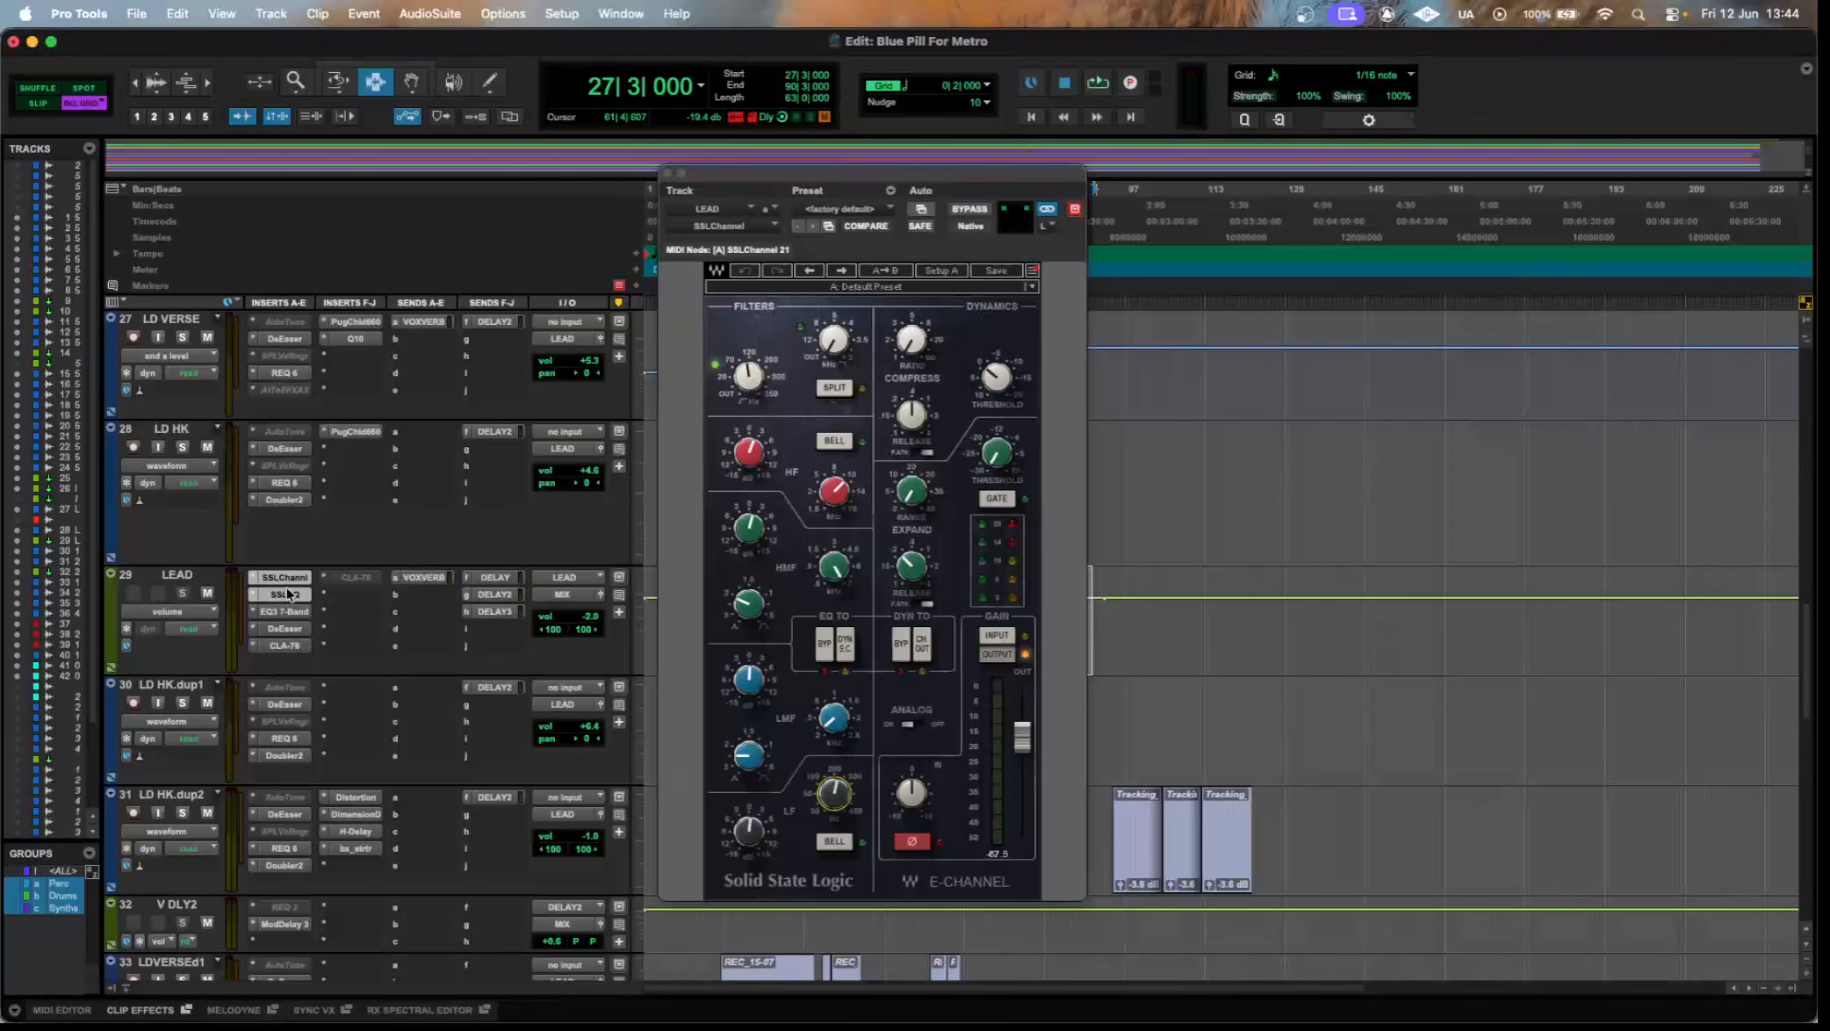
{"action": "left_click_drag", "start_coordinate": [1050, 178], "coordinate": [843, 354]}
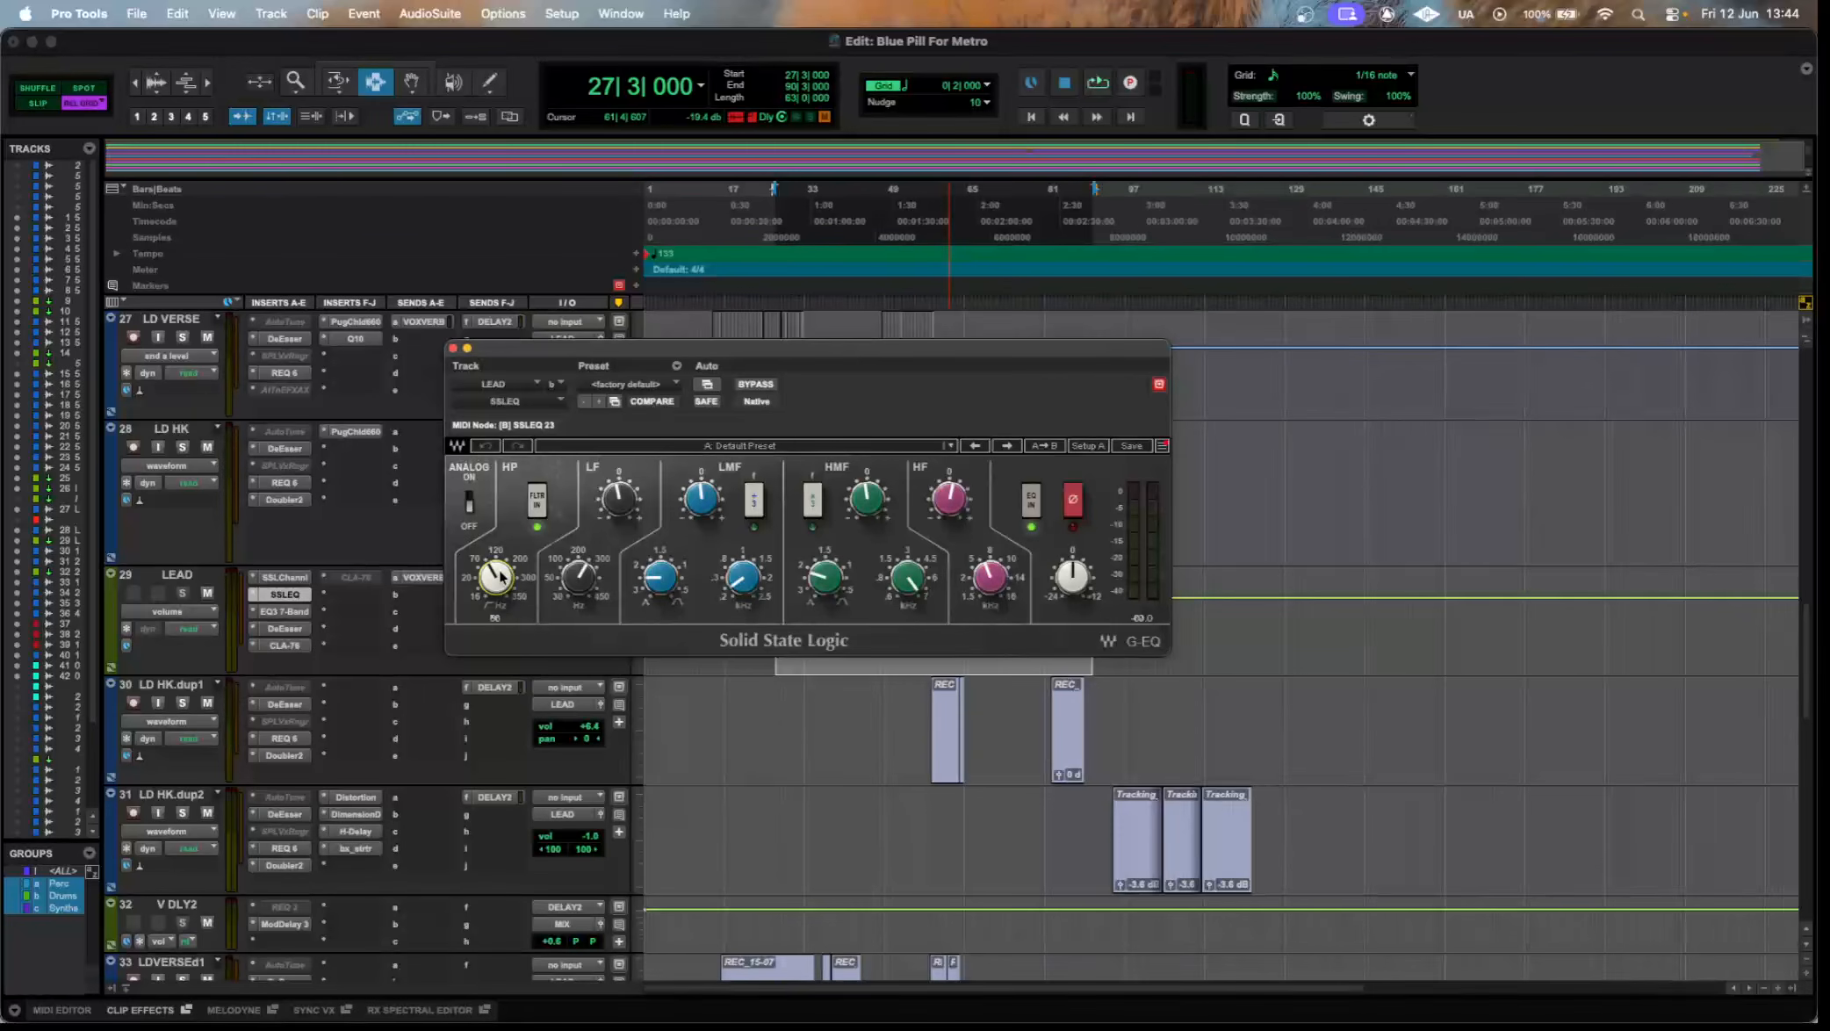
{"action": "left_click_drag", "start_coordinate": [574, 572], "coordinate": [574, 568]}
{"action": "mouse_move", "coordinate": [583, 581]}
Recheck the SSLChannel's low-frequency section on LEAD, close its window, and reopen the SSLEQ.
{"action": "left_click", "coordinate": [283, 577]}
{"action": "mouse_move", "coordinate": [625, 966]}
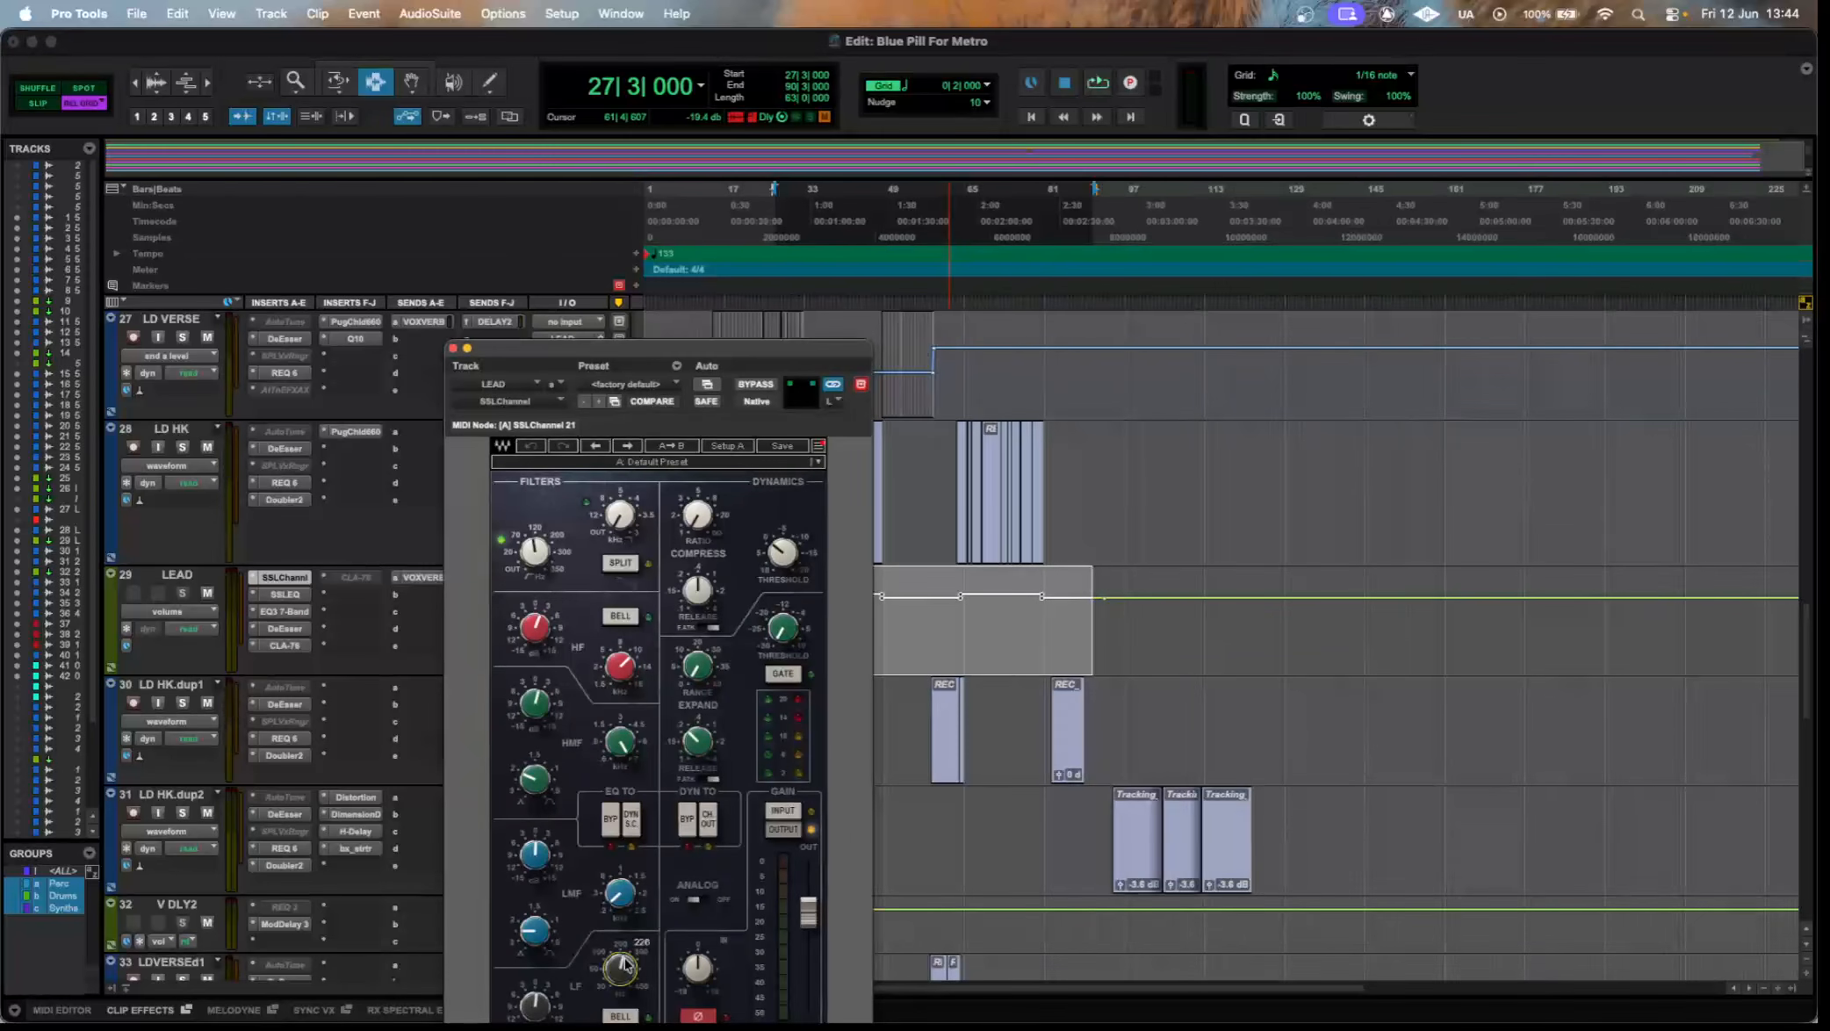
{"action": "left_click", "coordinate": [453, 349]}
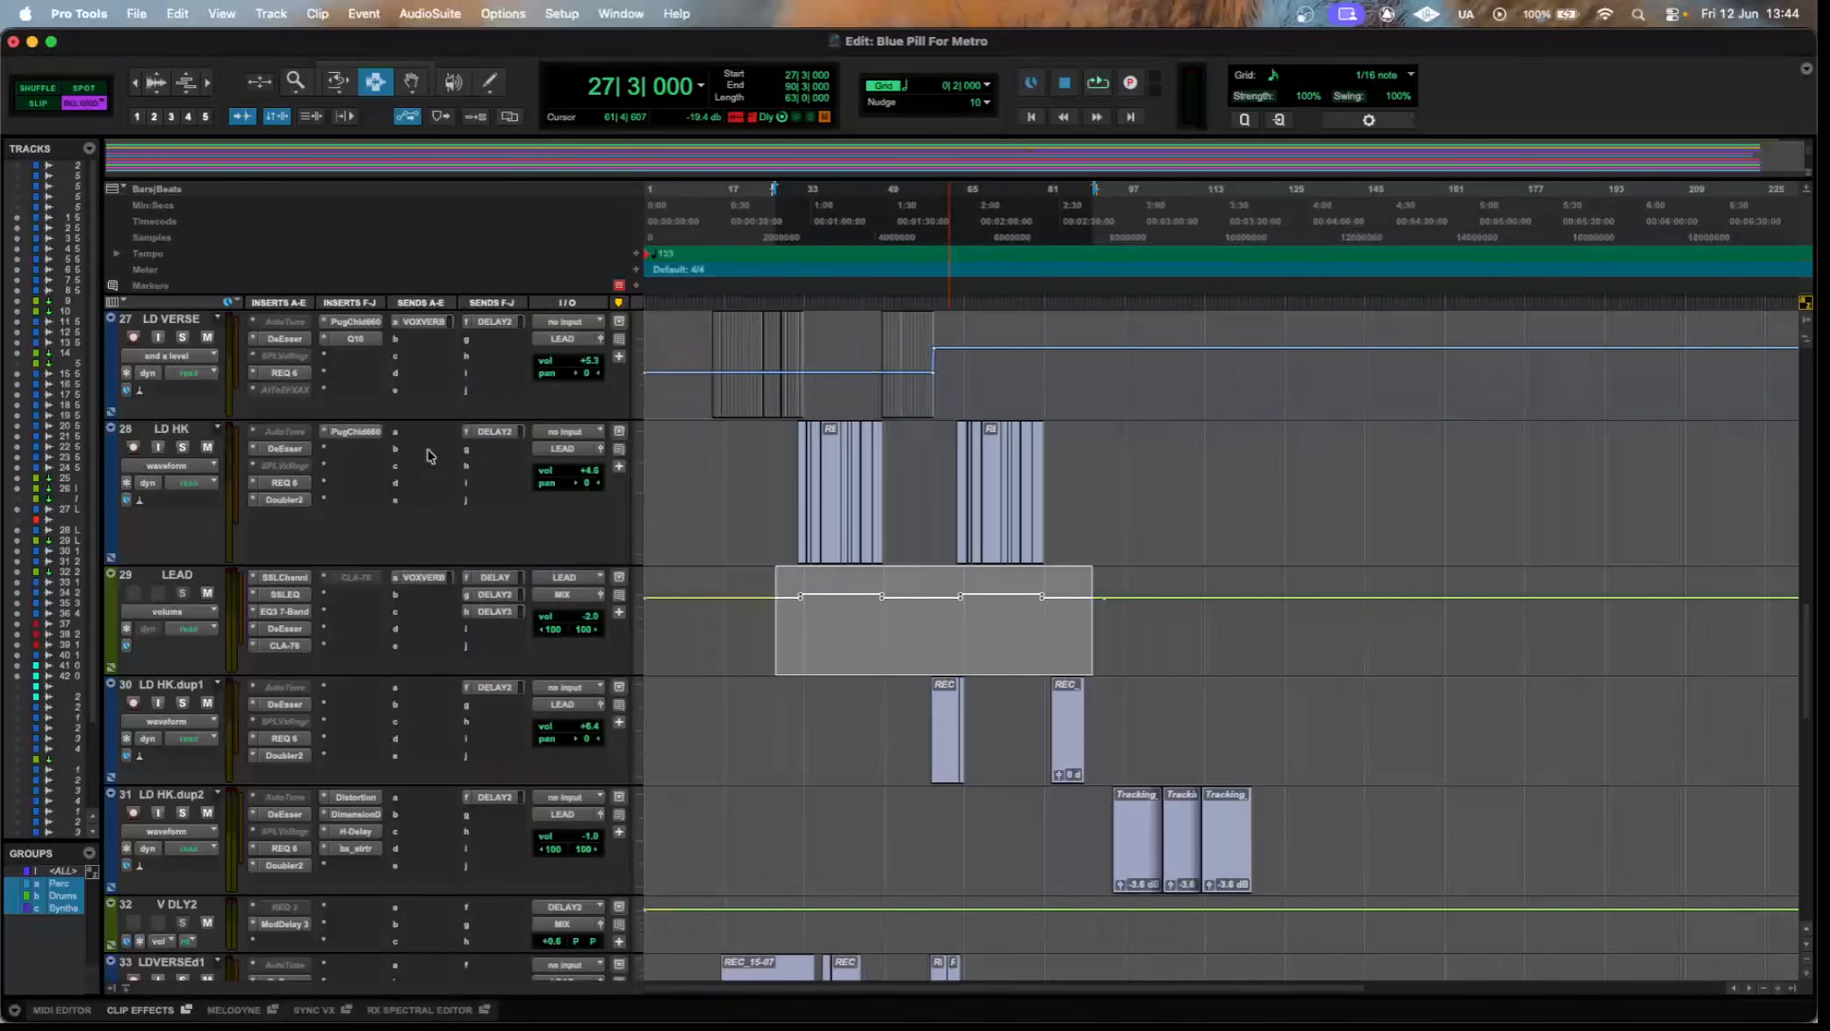
{"action": "left_click", "coordinate": [299, 595]}
{"action": "left_click_drag", "start_coordinate": [741, 350], "coordinate": [792, 311]}
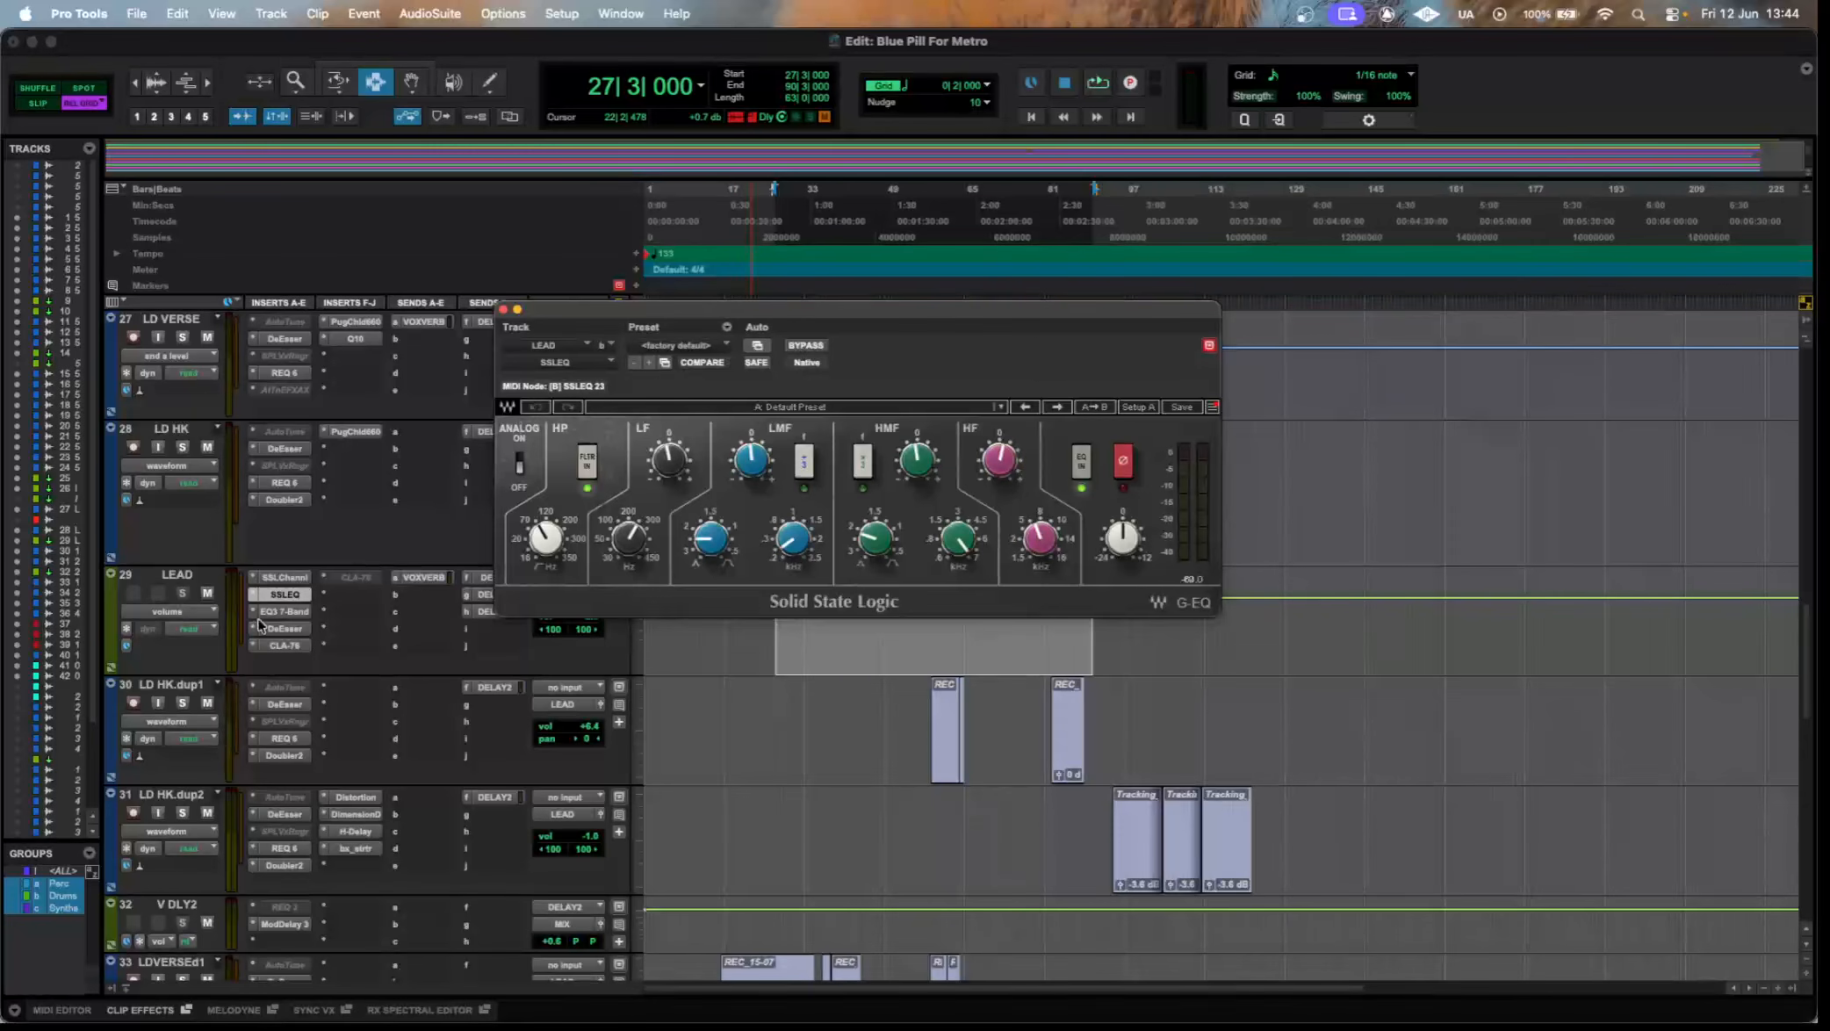
Inspect the EQ3 7-Band, DeEsser and CLA-76 in the LEAD aux's insert chain.
{"action": "left_click", "coordinate": [291, 613]}
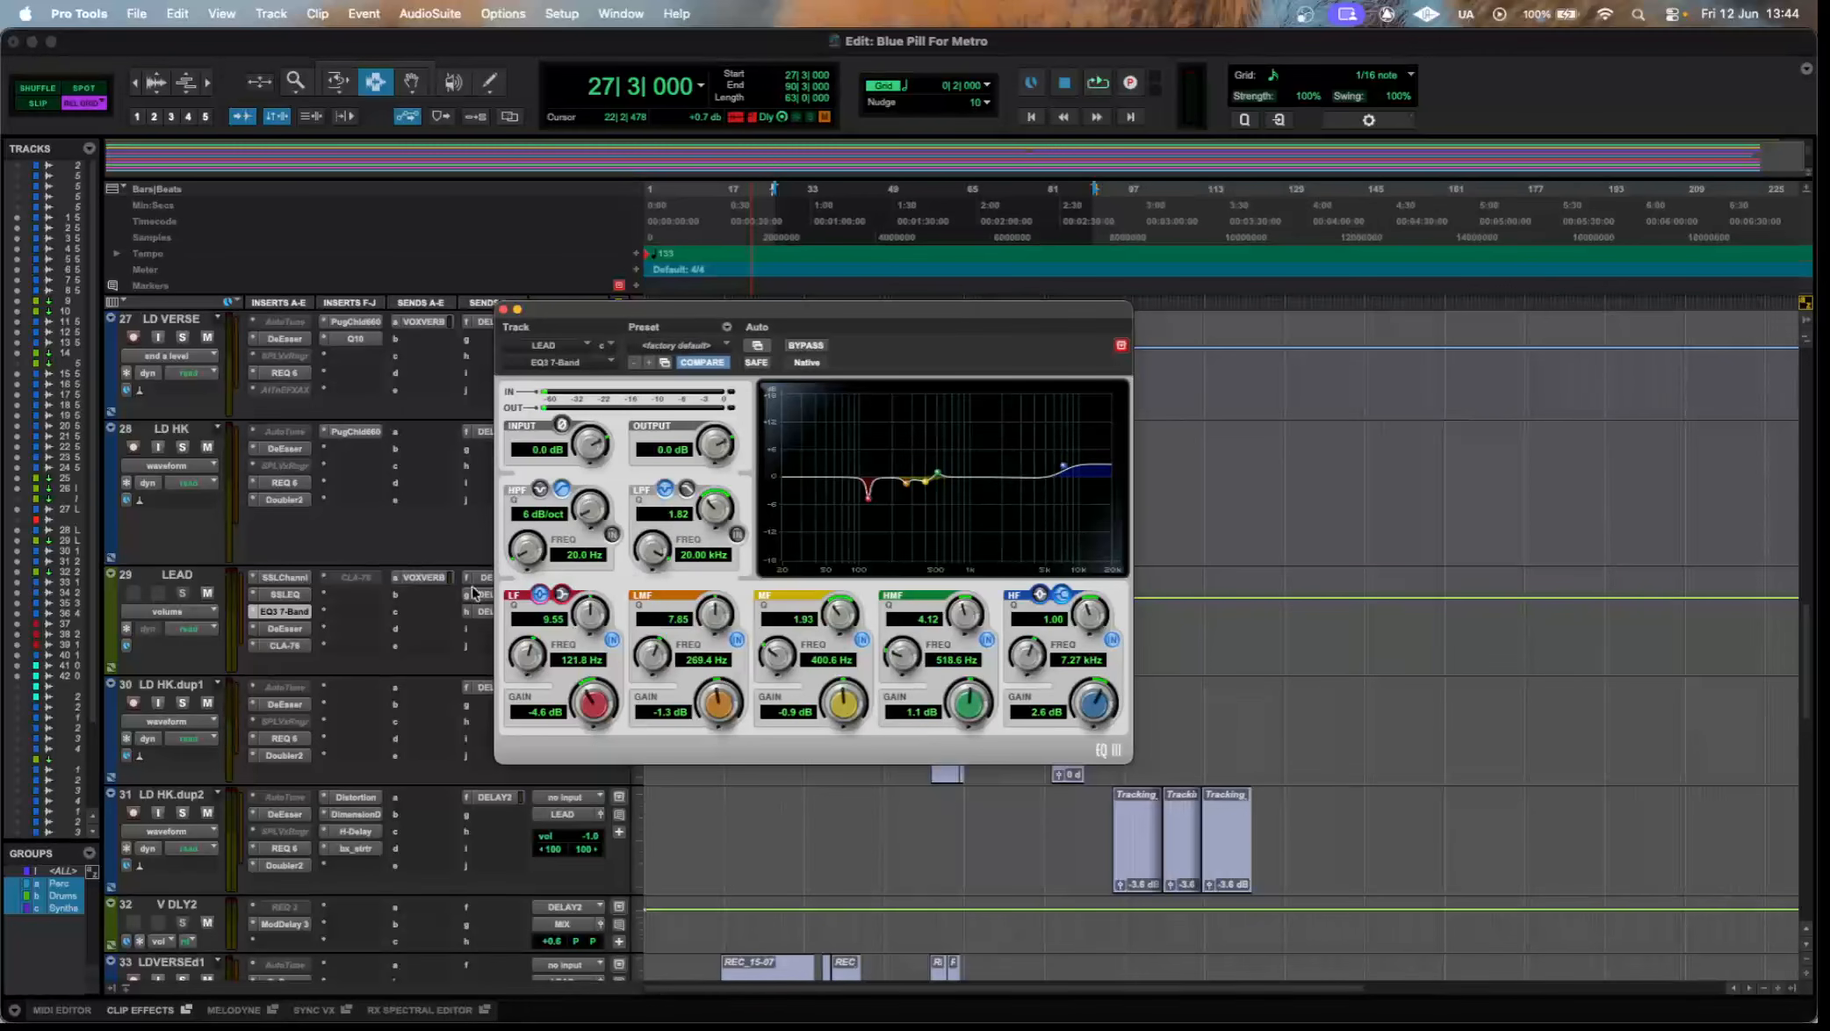
{"action": "left_click", "coordinate": [274, 630]}
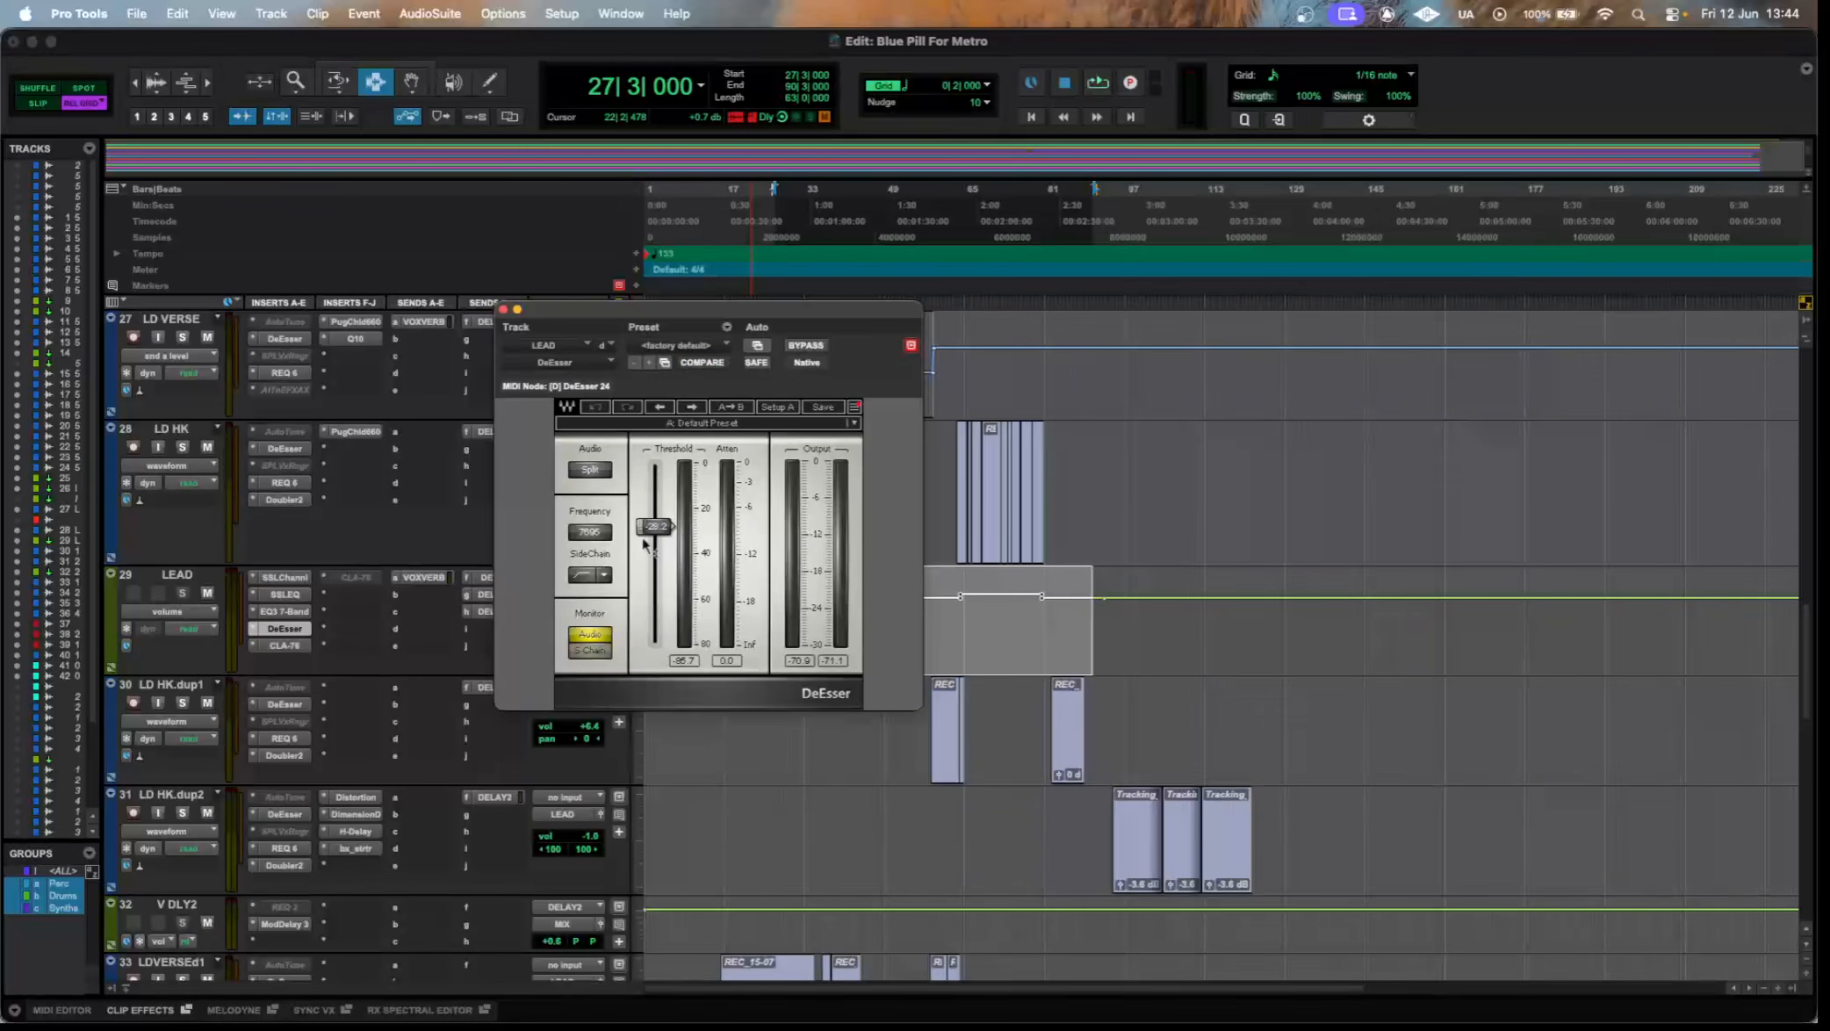
{"action": "left_click", "coordinate": [289, 646]}
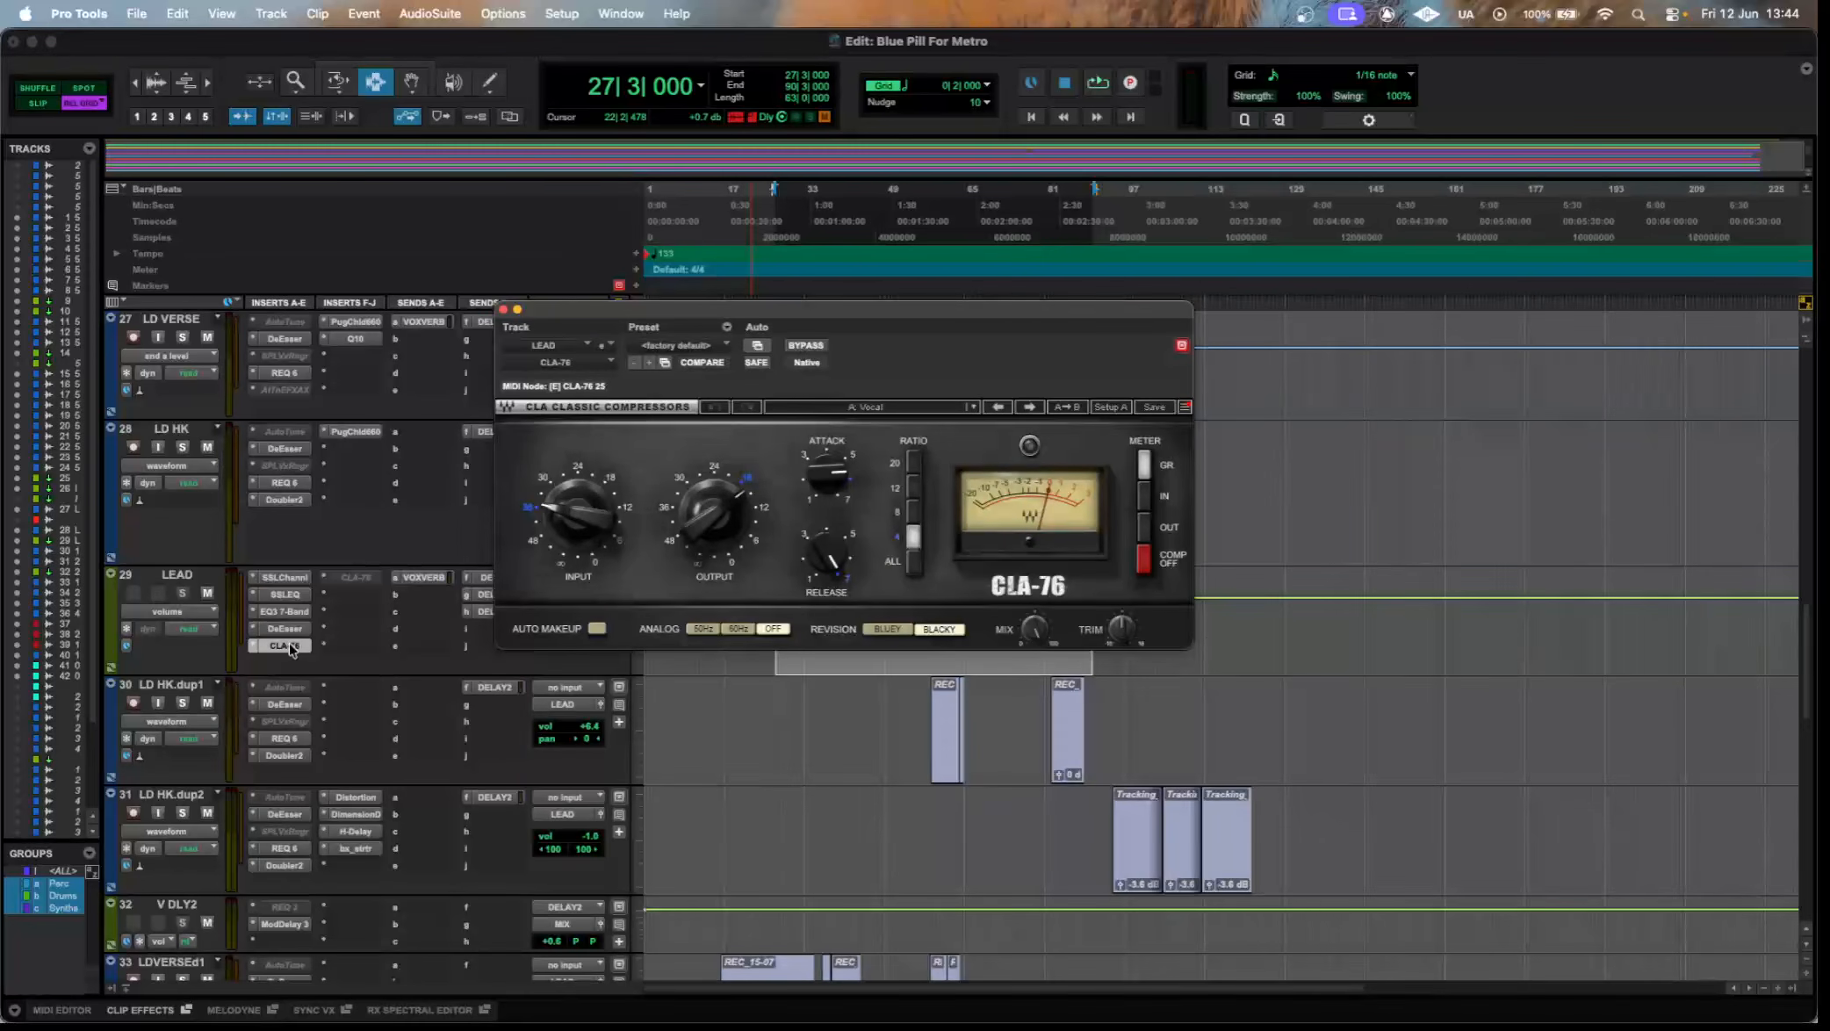
Browse the preset list of the CLA-76 in LEAD's insert E and close it without choosing a preset.
{"action": "left_click", "coordinate": [833, 408]}
{"action": "mouse_move", "coordinate": [941, 731]}
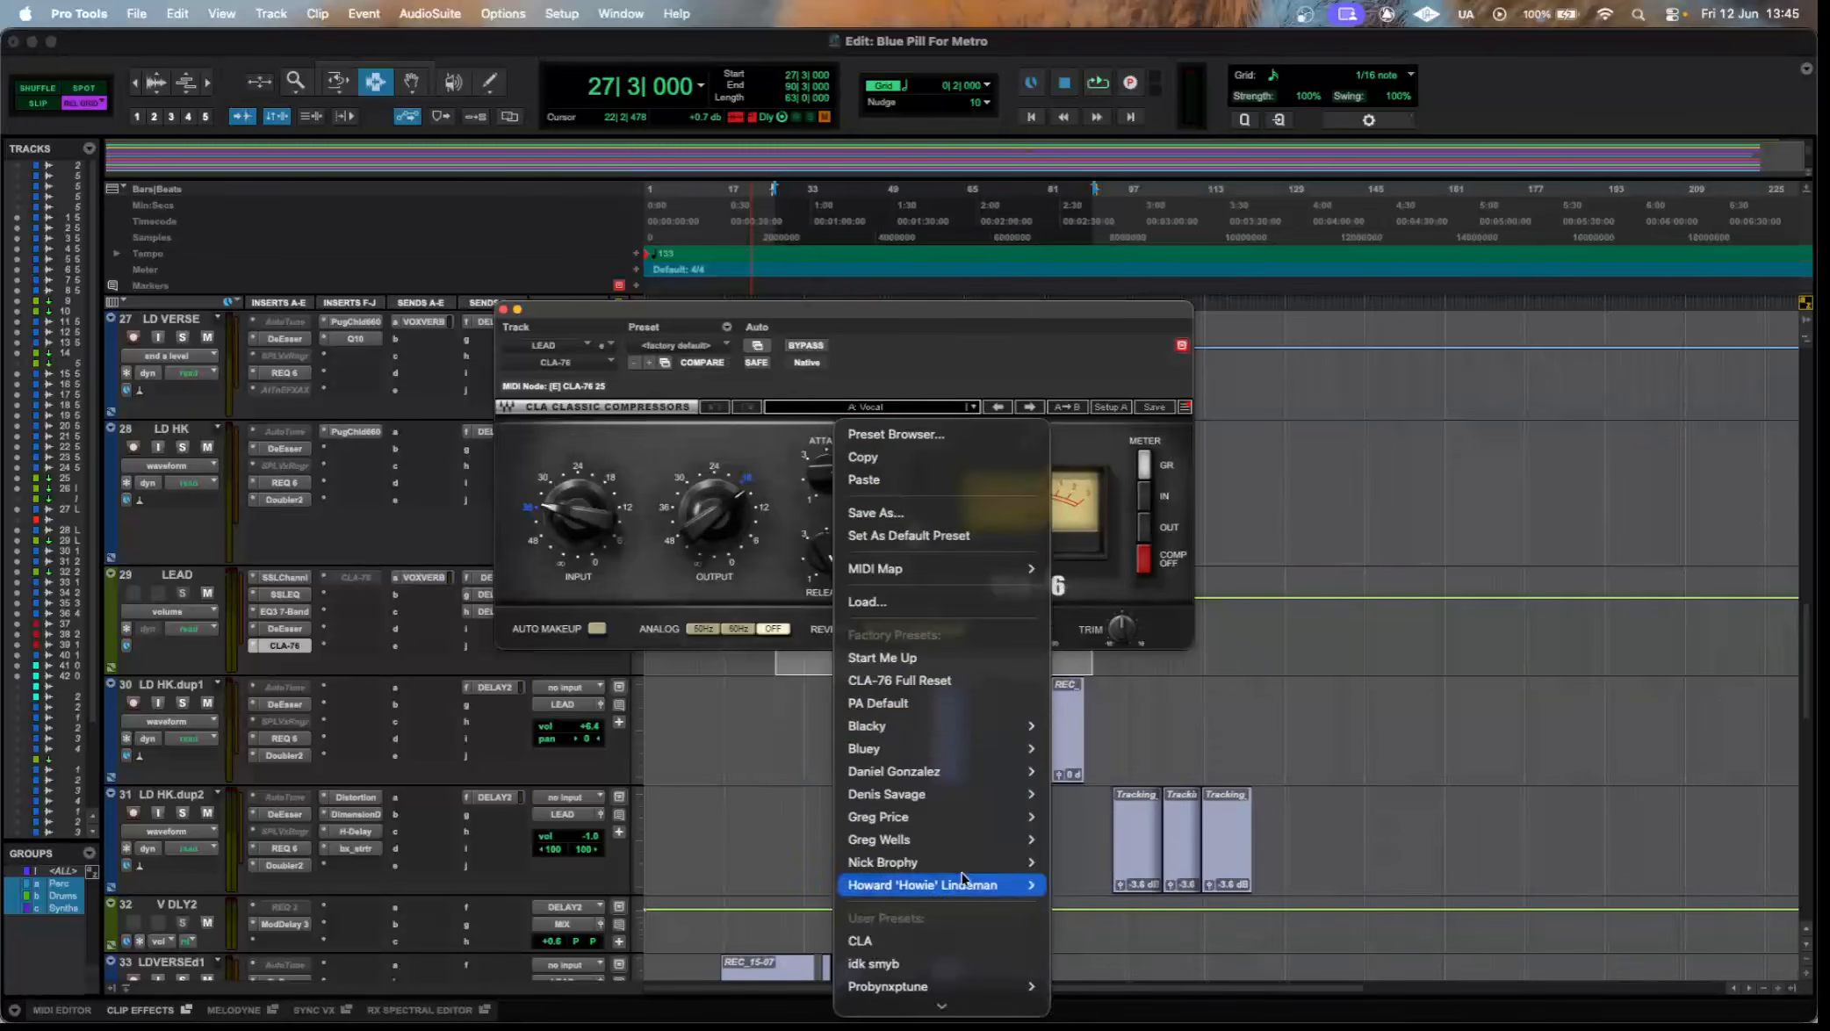
{"action": "scroll", "coordinate": [992, 885], "scroll_direction": "down", "scroll_amount": 5}
{"action": "left_click", "coordinate": [754, 319]}
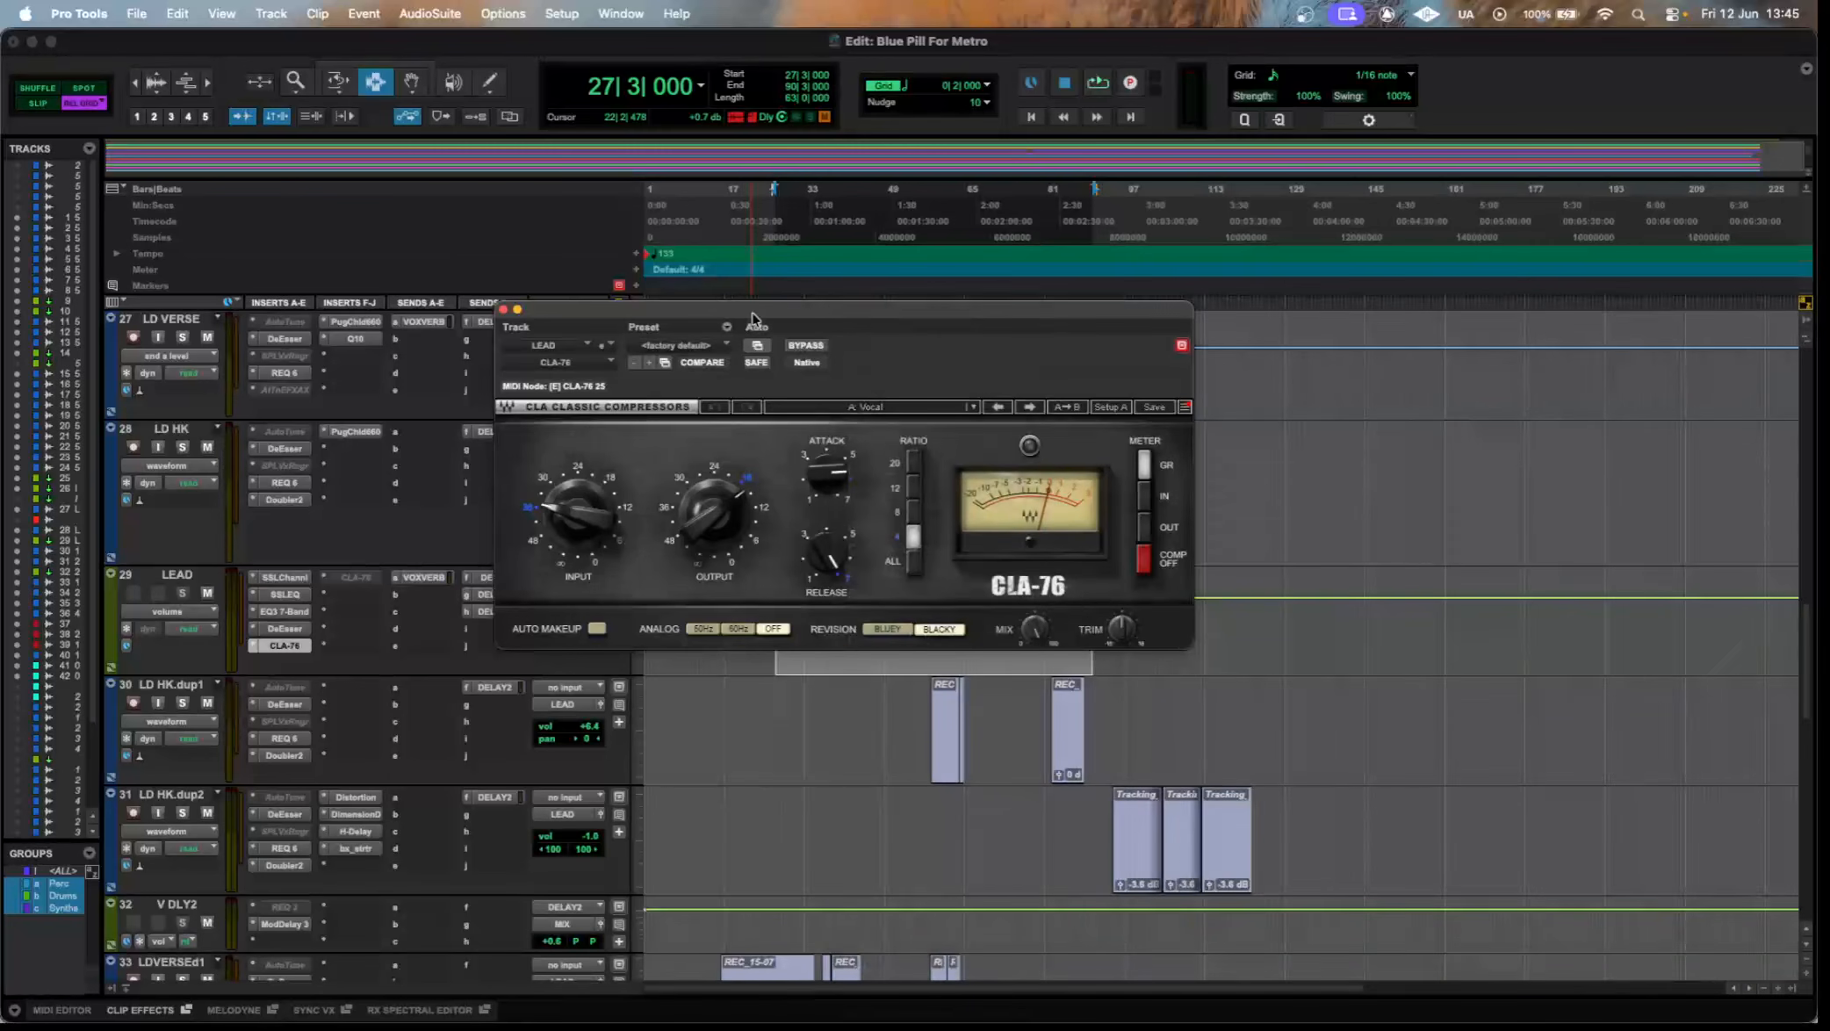
Temporarily activate the CLA-76 in LEAD's insert F to view its settings, deactivate it again and close its window.
{"action": "left_click", "coordinate": [356, 577]}
{"action": "right_click", "coordinate": [358, 578]}
{"action": "left_click", "coordinate": [380, 600]}
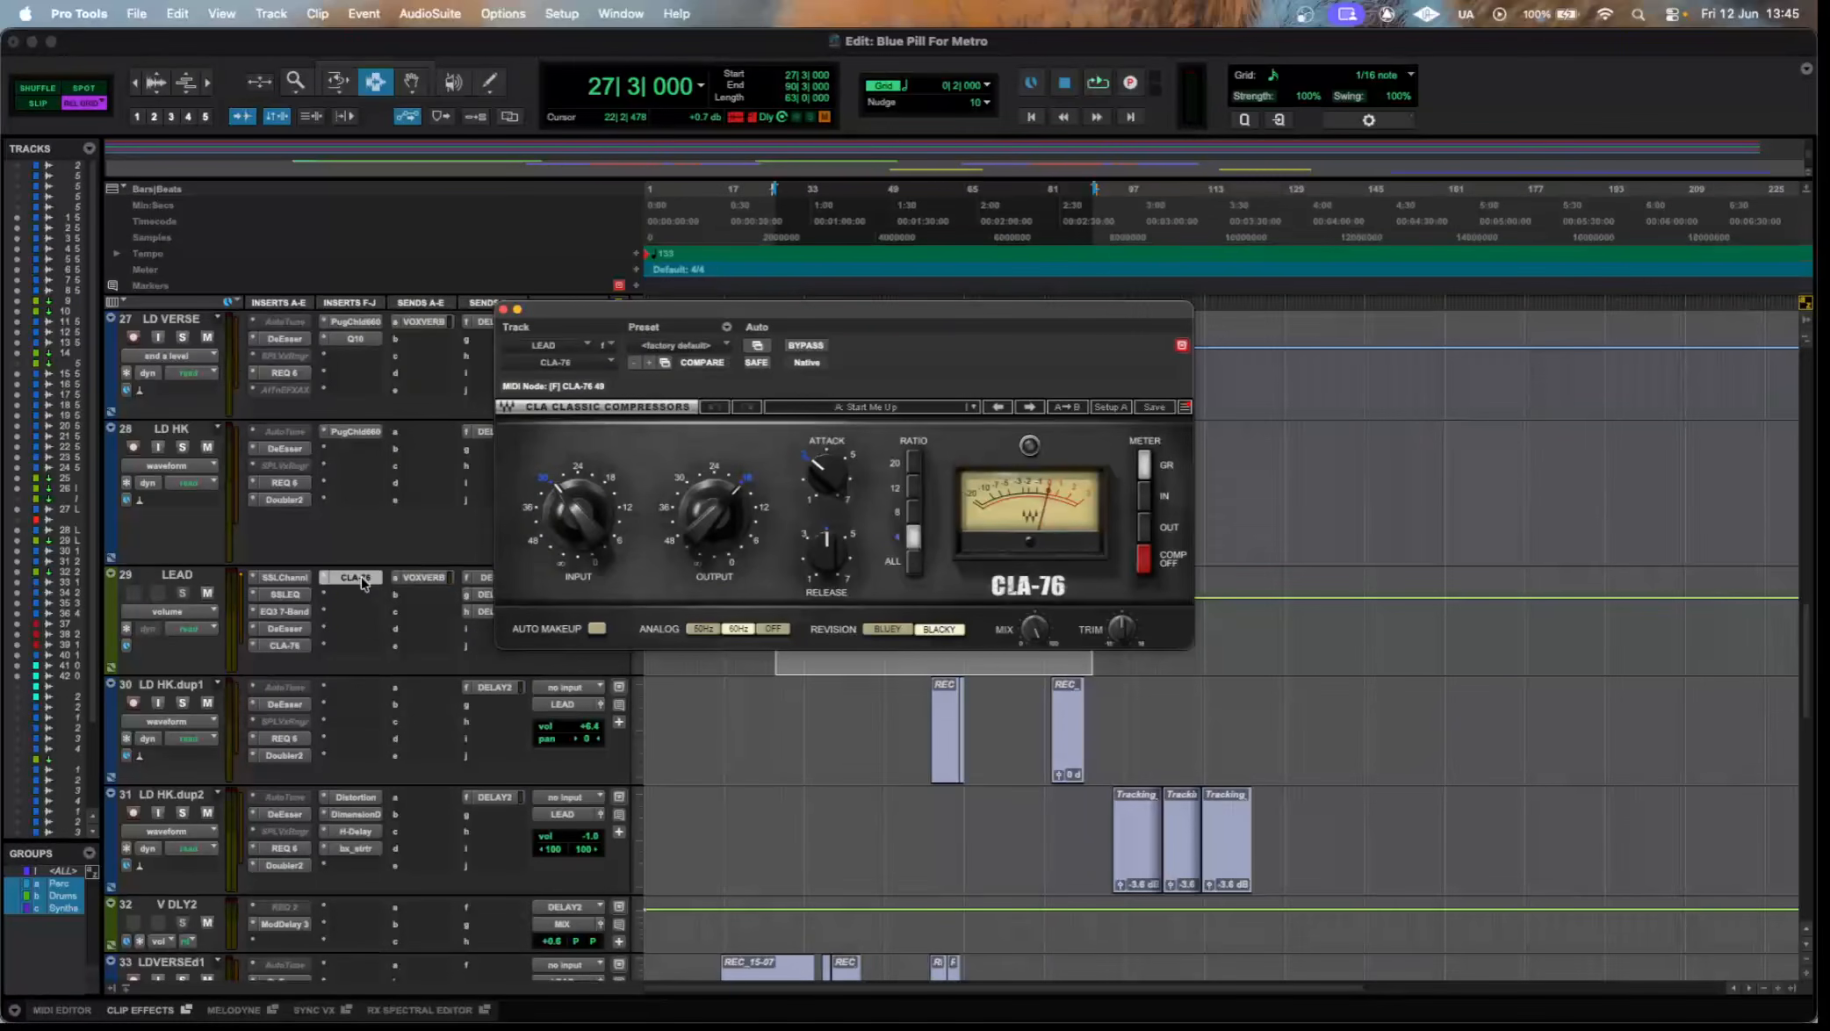
{"action": "right_click", "coordinate": [358, 578]}
{"action": "left_click", "coordinate": [380, 600]}
{"action": "left_click", "coordinate": [359, 580]}
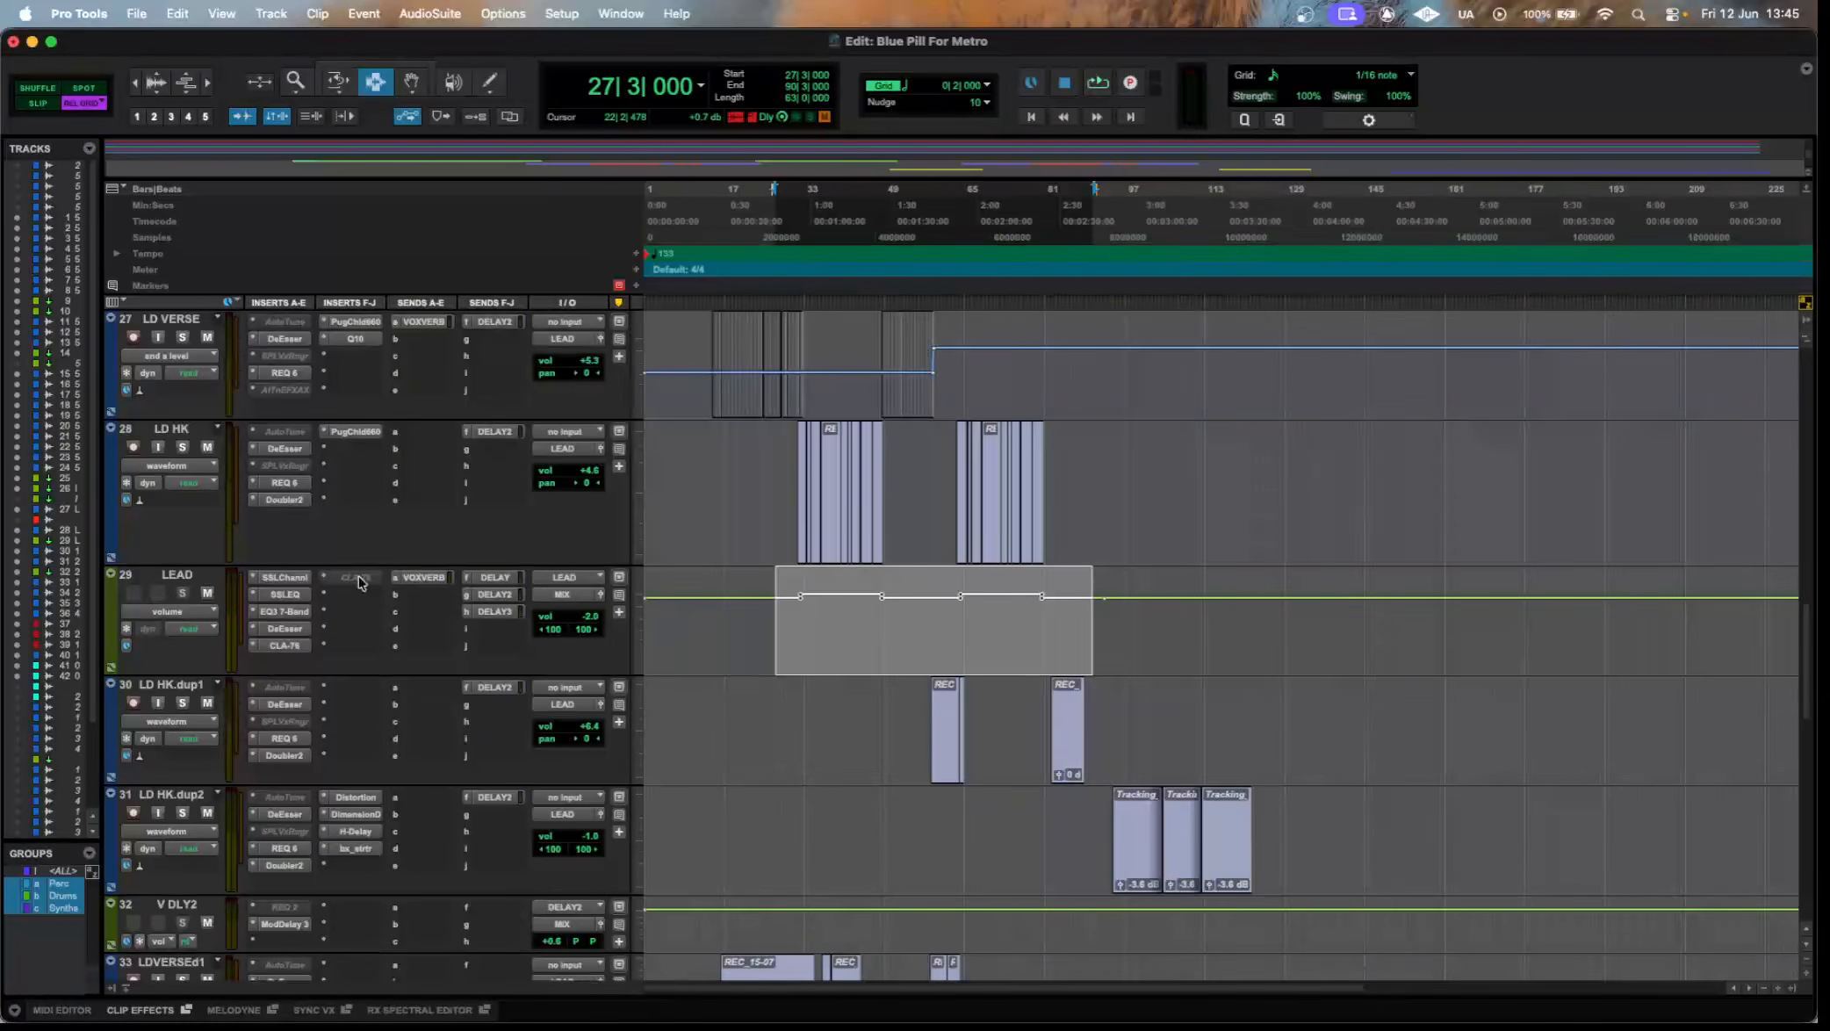
Highlight the clips on LD HK.dup1 and LD HK.dup2, followed by those from LDVERSEd1 down to ADS.
{"action": "scroll", "coordinate": [1030, 645], "scroll_direction": "down", "scroll_amount": 3}
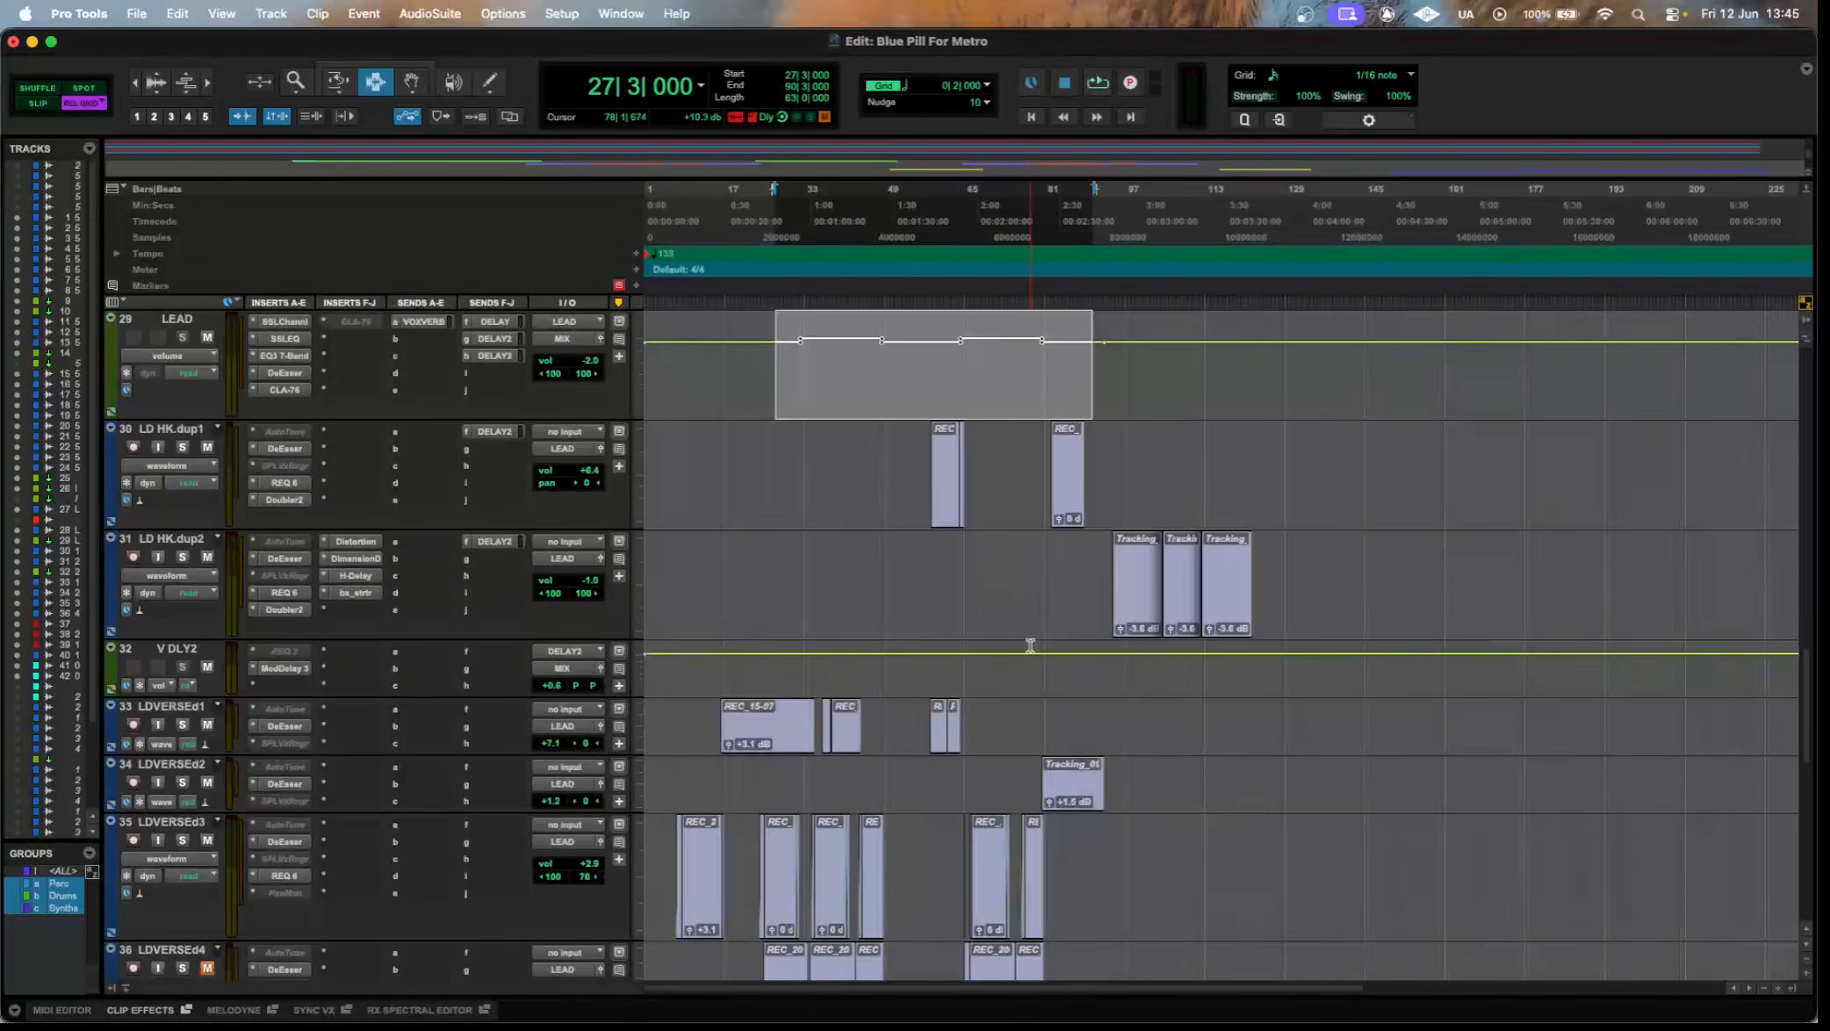
{"action": "left_click_drag", "start_coordinate": [795, 475], "coordinate": [1490, 595]}
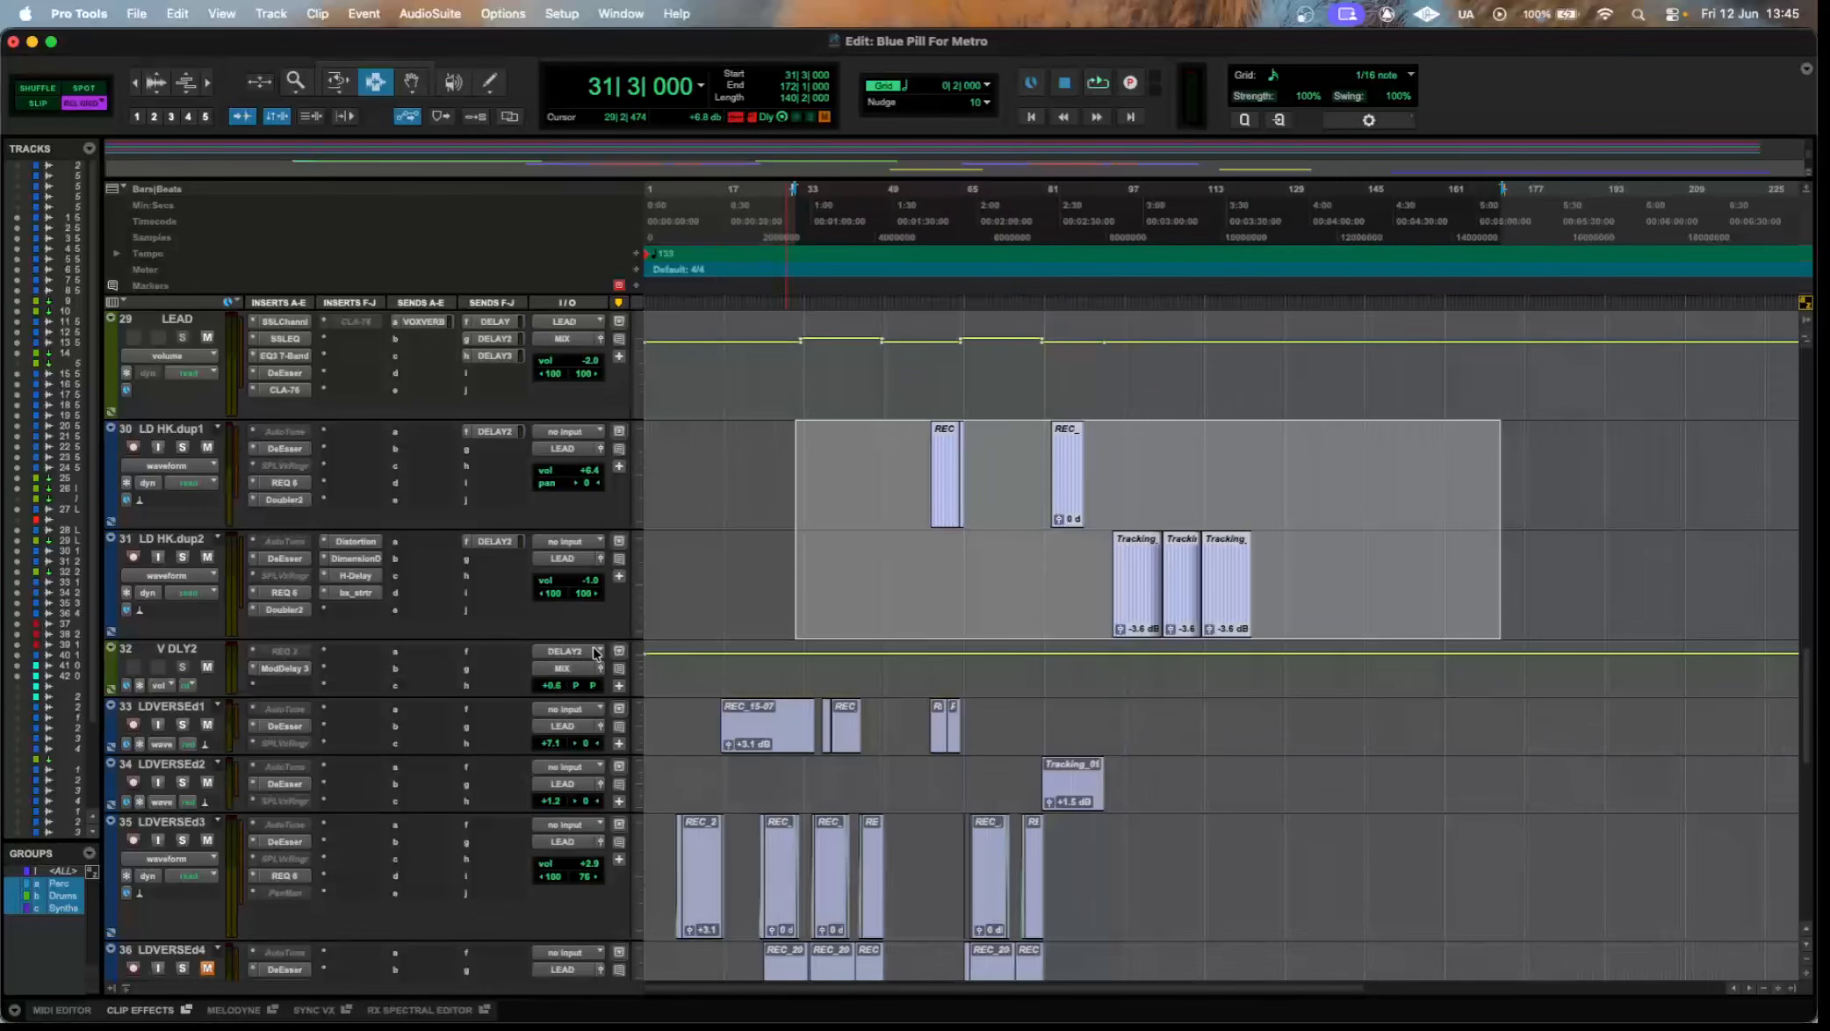
{"action": "scroll", "coordinate": [597, 652], "scroll_direction": "down", "scroll_amount": 5}
{"action": "left_click_drag", "start_coordinate": [1321, 719], "coordinate": [742, 426]}
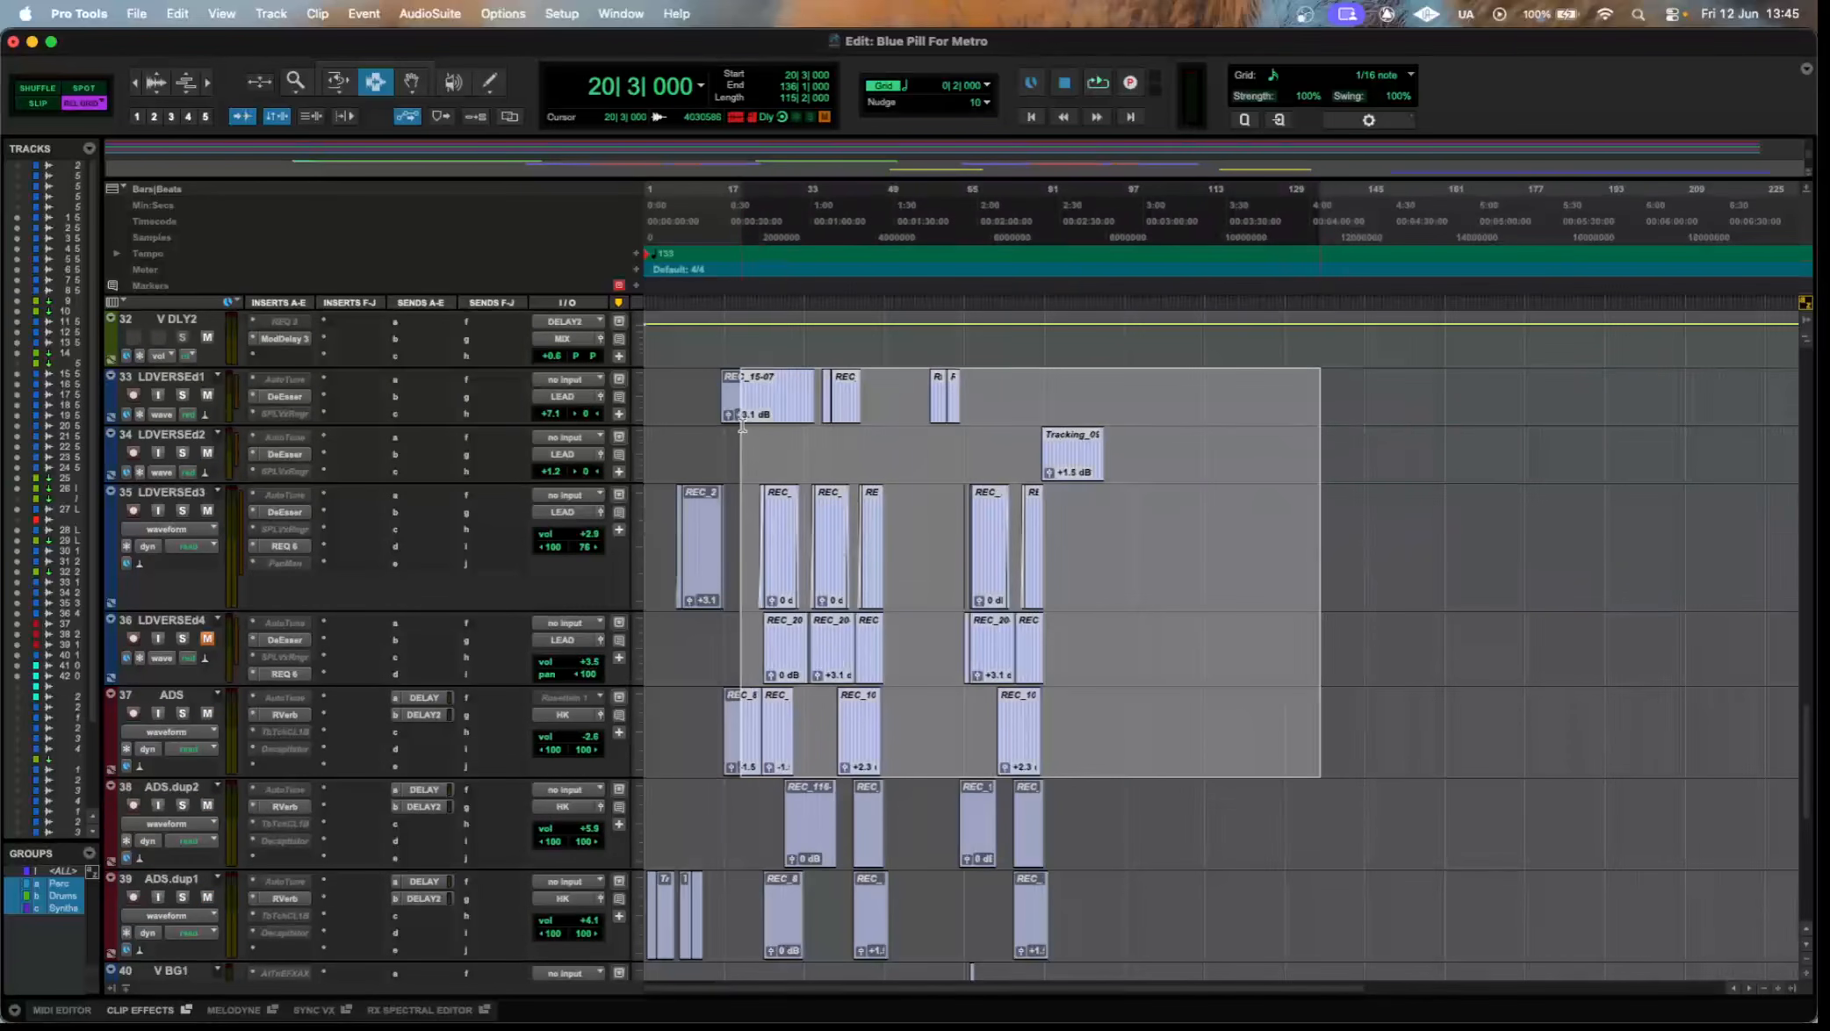
Look over the lead double tracks and highlight the clips on tracks 37 to 40, from ADS to V BG1.
{"action": "scroll", "coordinate": [1270, 565], "scroll_direction": "down", "scroll_amount": 1}
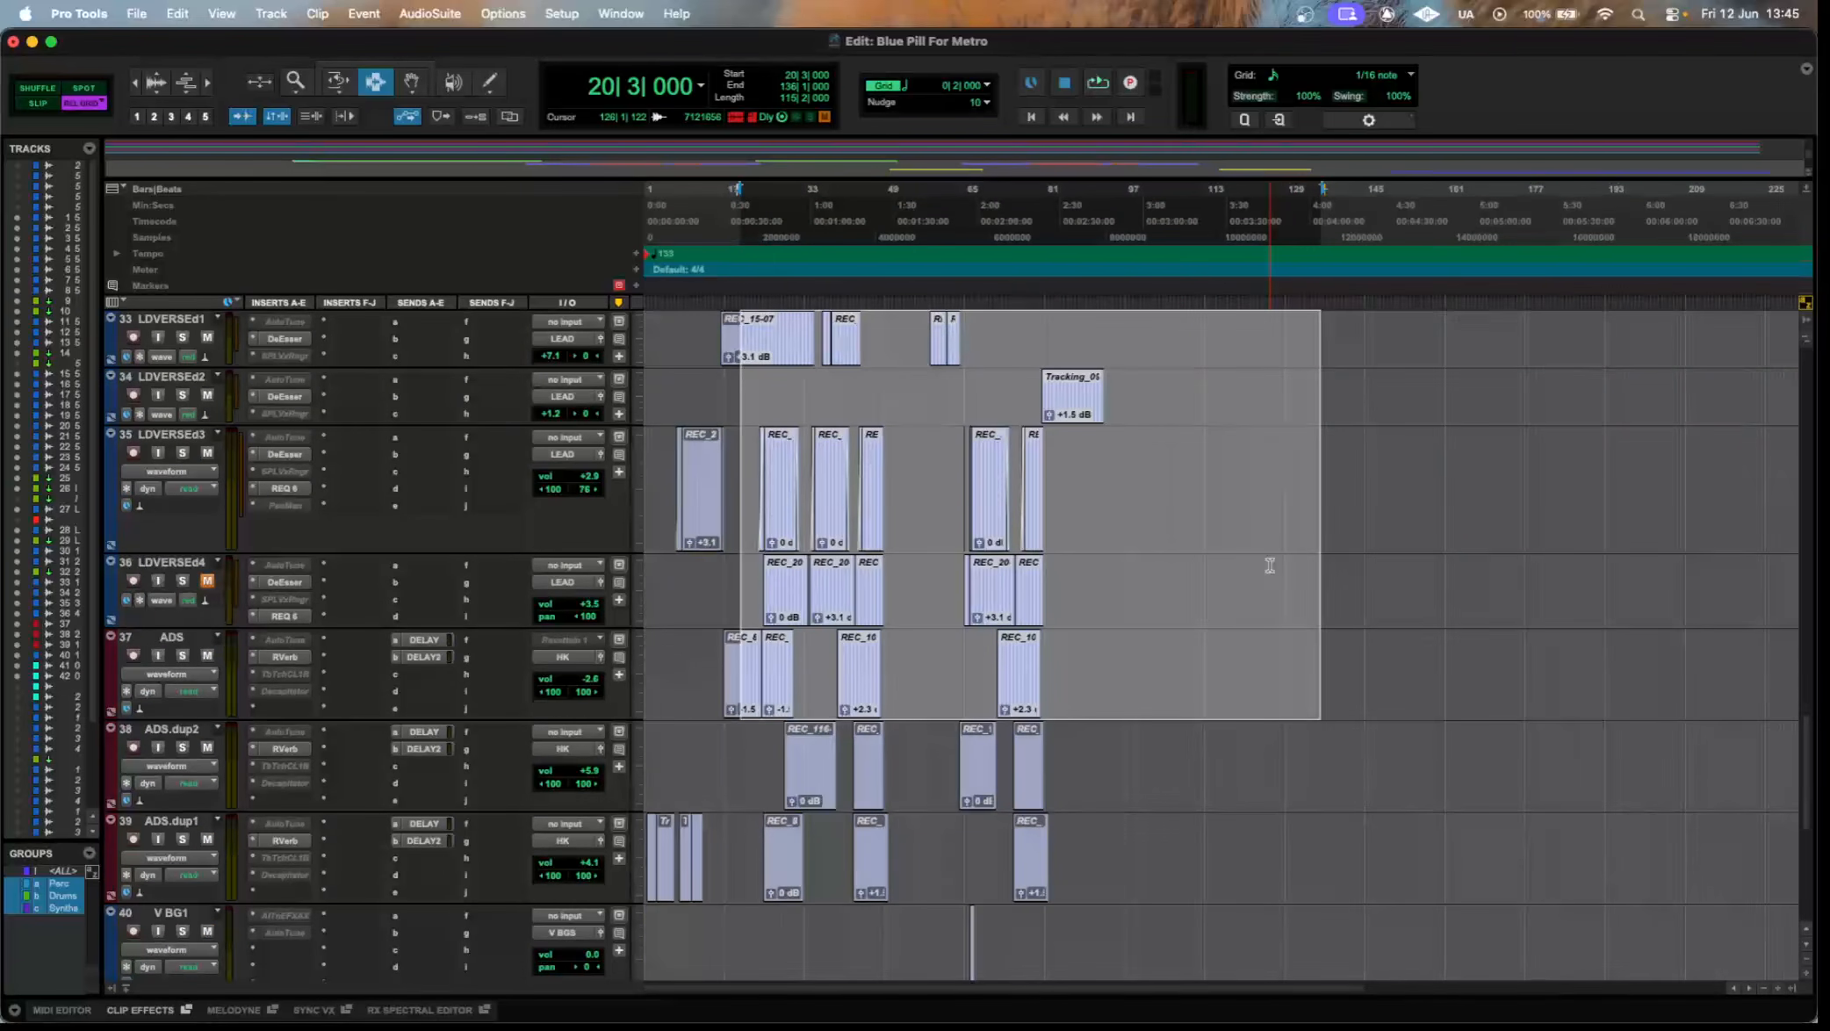
{"action": "scroll", "coordinate": [1269, 566], "scroll_direction": "up", "scroll_amount": 6}
{"action": "scroll", "coordinate": [196, 613], "scroll_direction": "down", "scroll_amount": 8}
{"action": "left_click_drag", "start_coordinate": [1500, 887], "coordinate": [308, 559]}
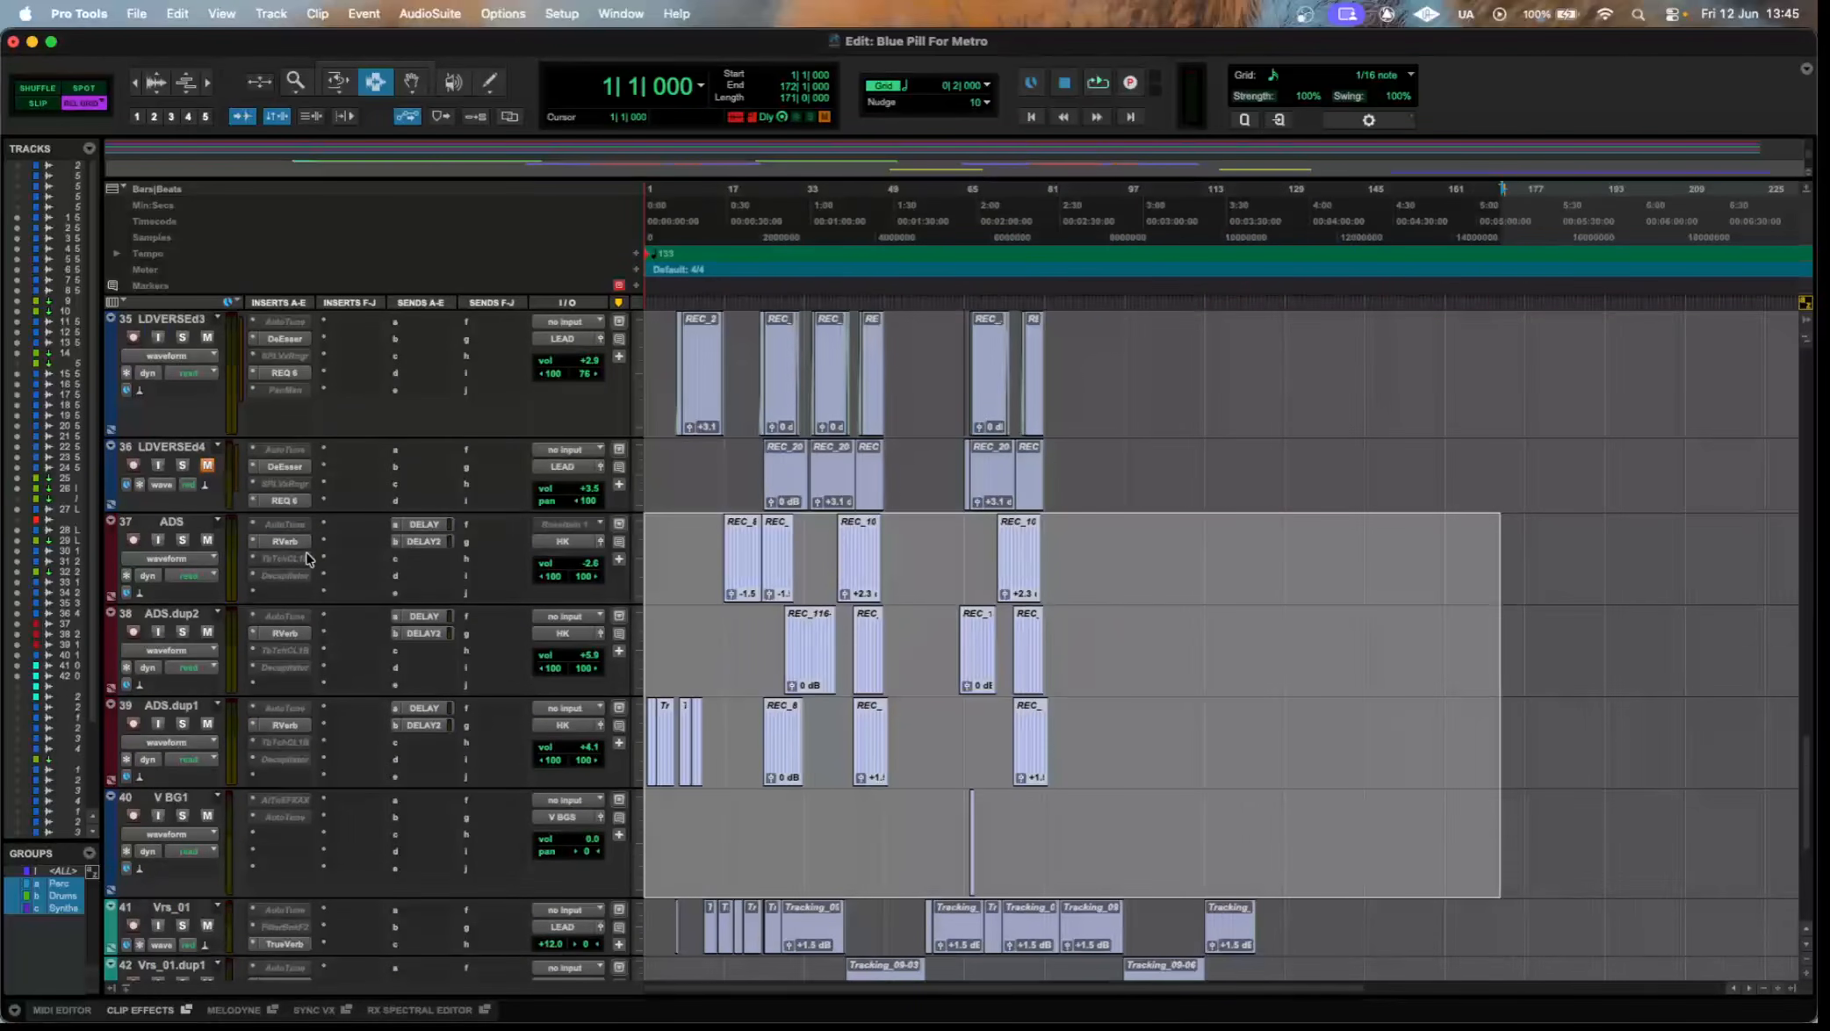
View the Decapitator insert on the ADS track, try to activate its Tube-Tech CL 1B, and move the plugin window aside.
{"action": "left_click", "coordinate": [294, 576]}
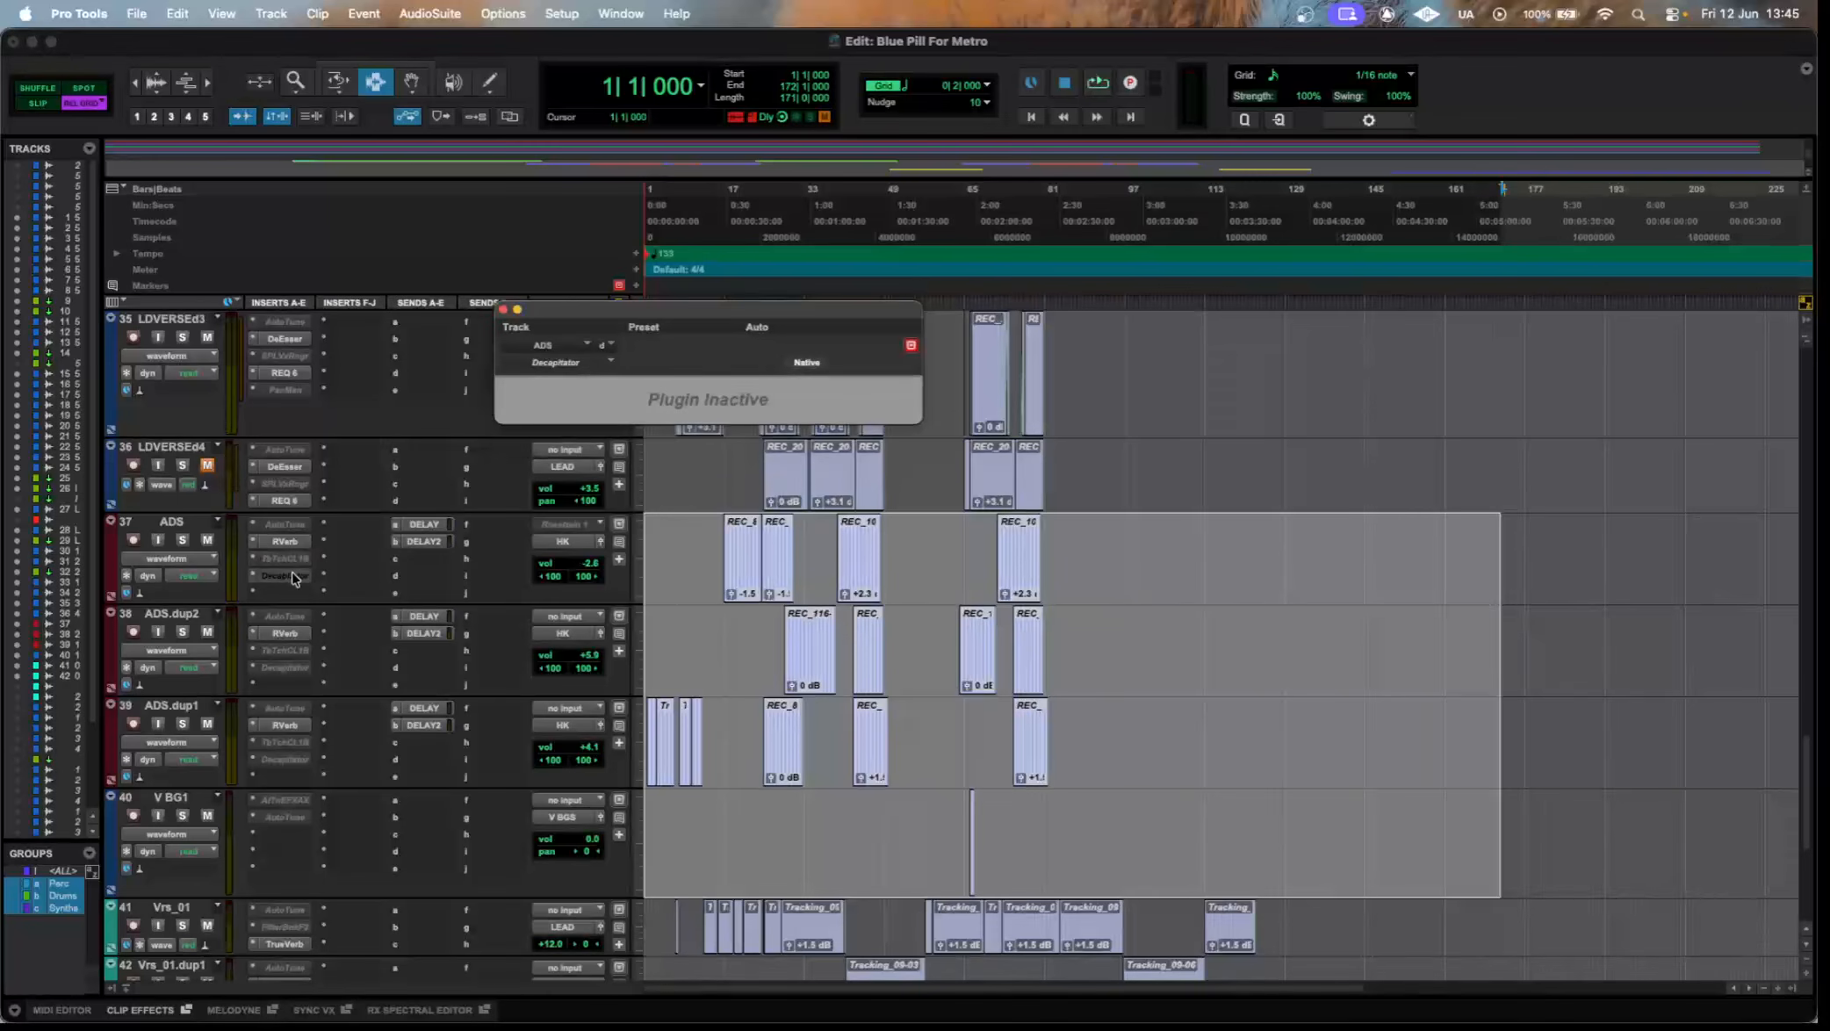
{"action": "left_click", "coordinate": [293, 561]}
{"action": "right_click", "coordinate": [292, 560]}
{"action": "left_click", "coordinate": [305, 576]}
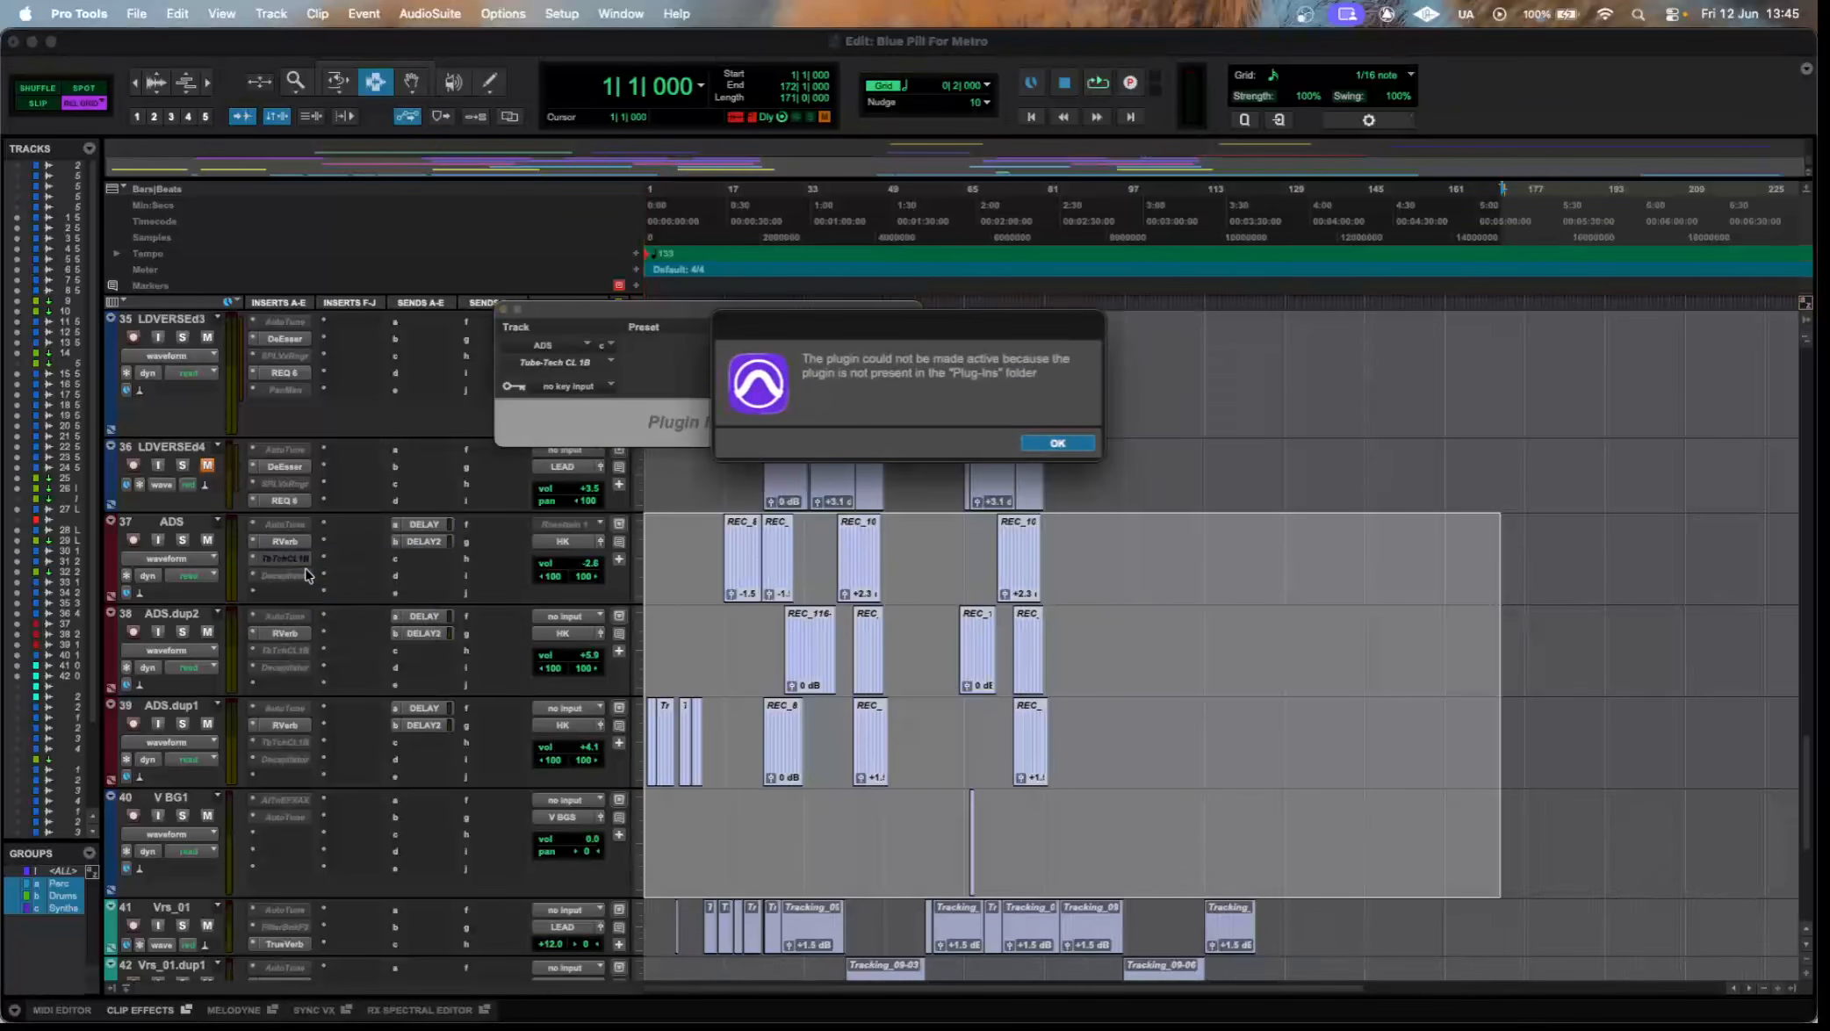
{"action": "left_click", "coordinate": [1057, 443]}
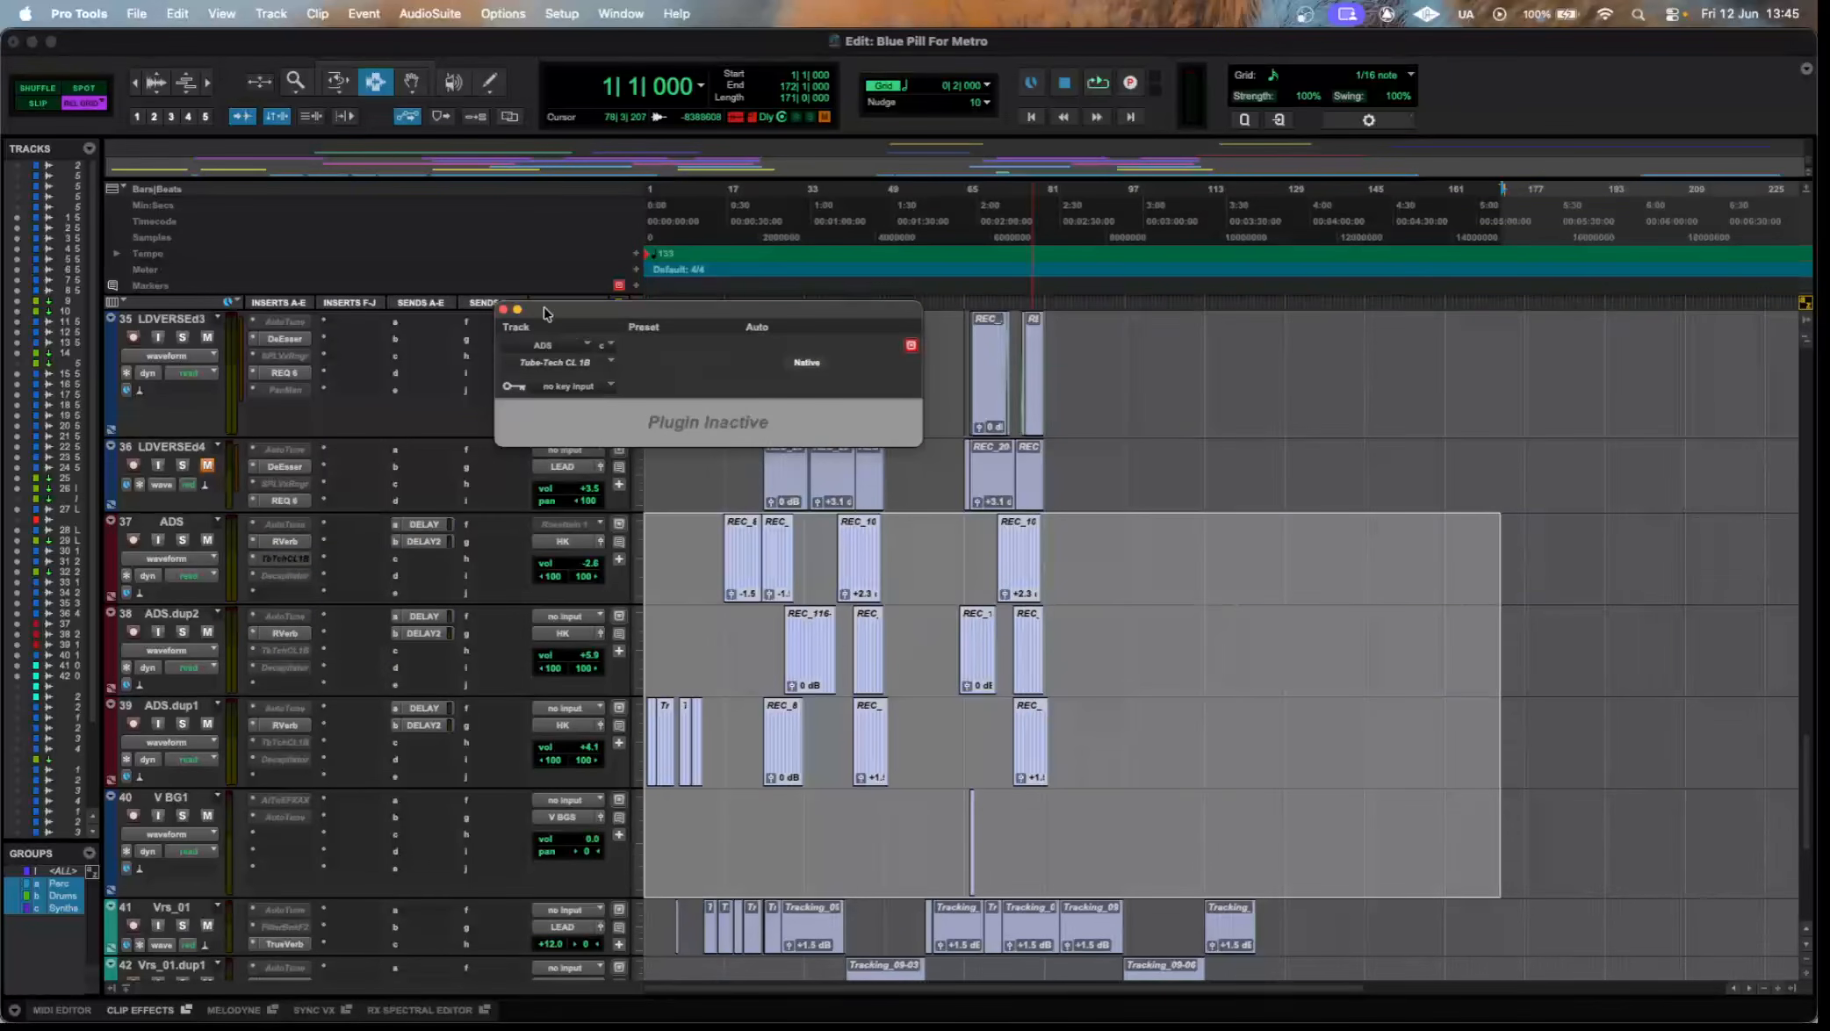
{"action": "left_click_drag", "start_coordinate": [545, 312], "coordinate": [651, 350]}
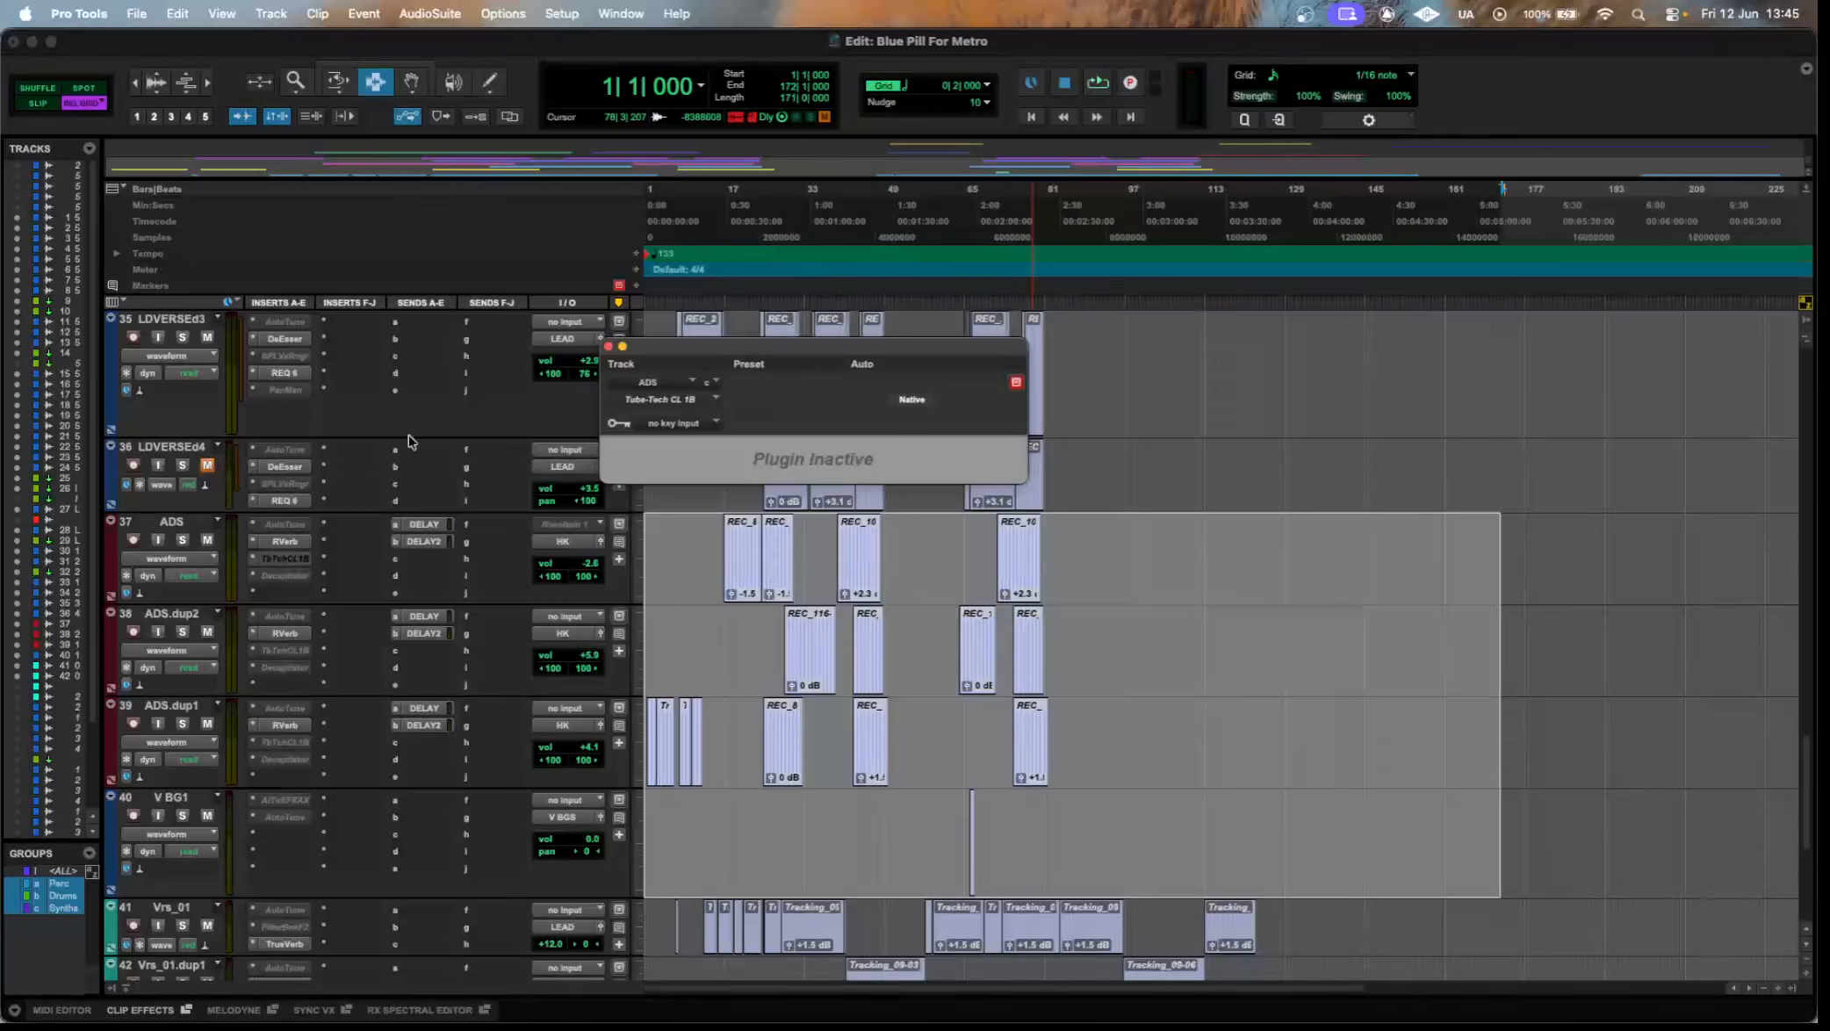
View the Decapitator insert on the ADS track, close it, and highlight the clips on tracks 37 to 39, from ADS to ADS.dup1.
{"action": "left_click", "coordinate": [303, 562]}
{"action": "left_click", "coordinate": [283, 575]}
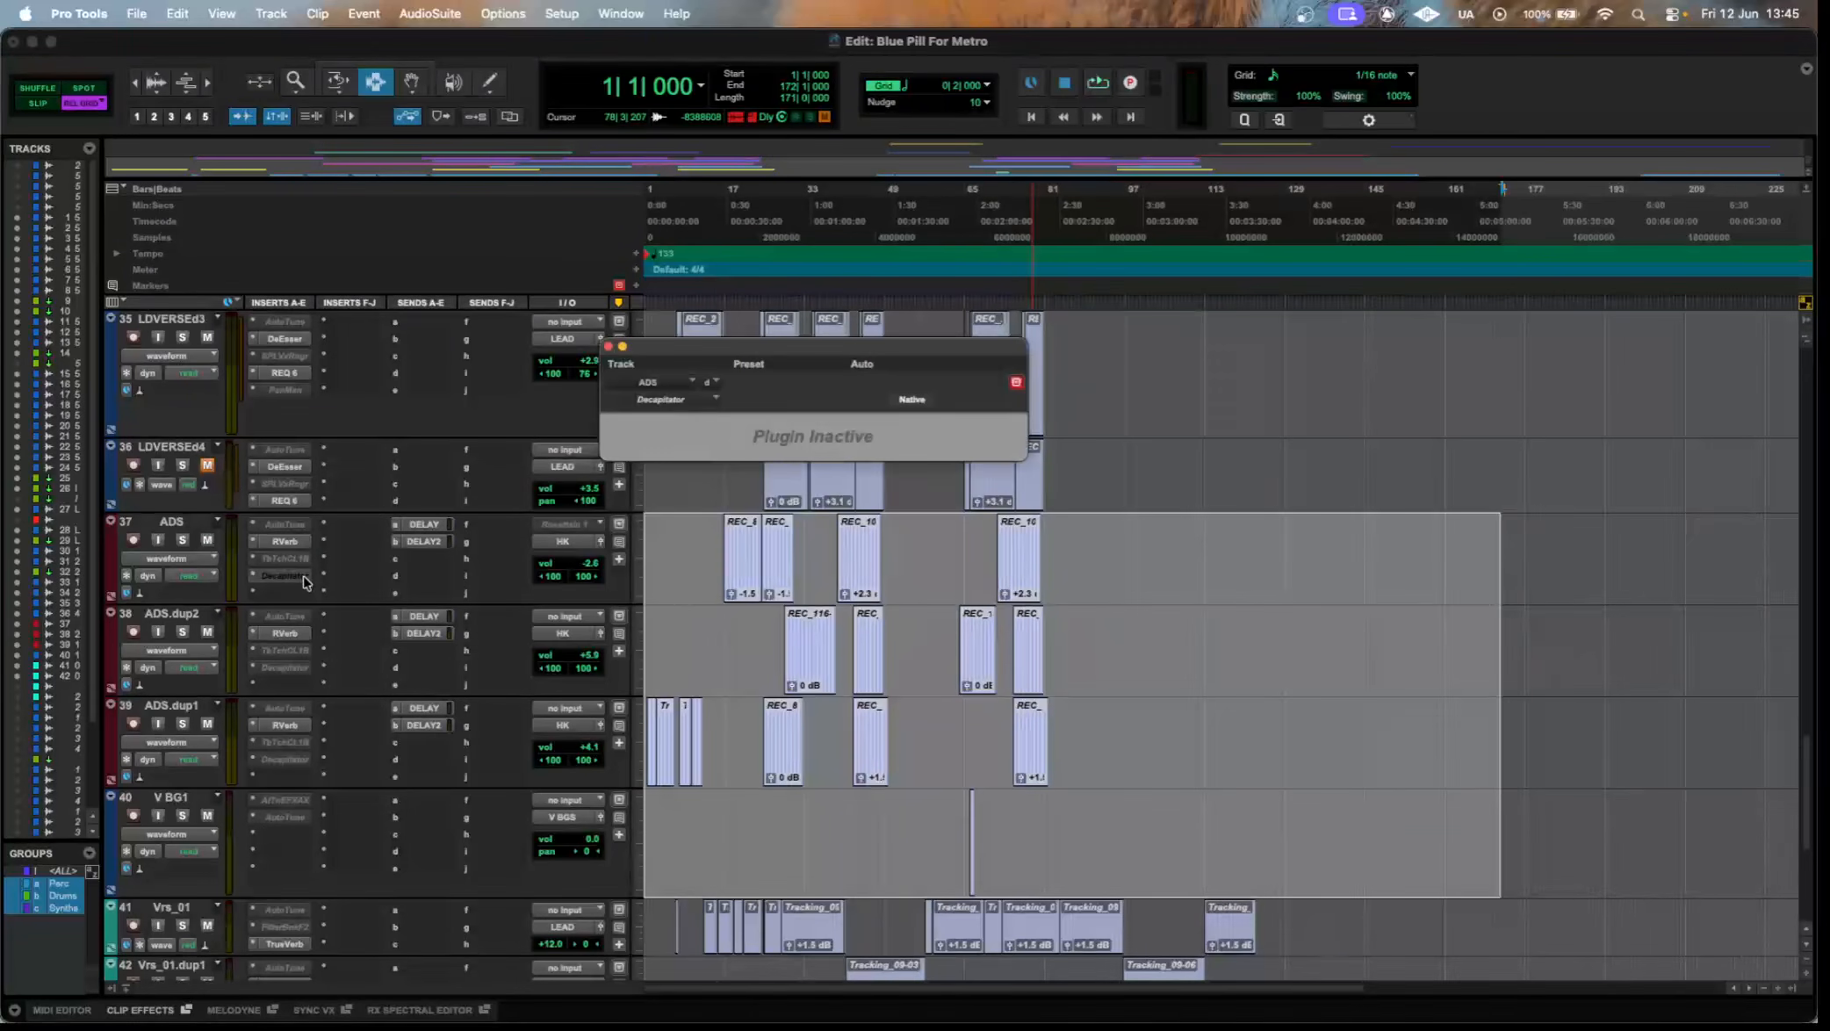
{"action": "left_click", "coordinate": [303, 582]}
{"action": "left_click_drag", "start_coordinate": [654, 549], "coordinate": [1267, 752]}
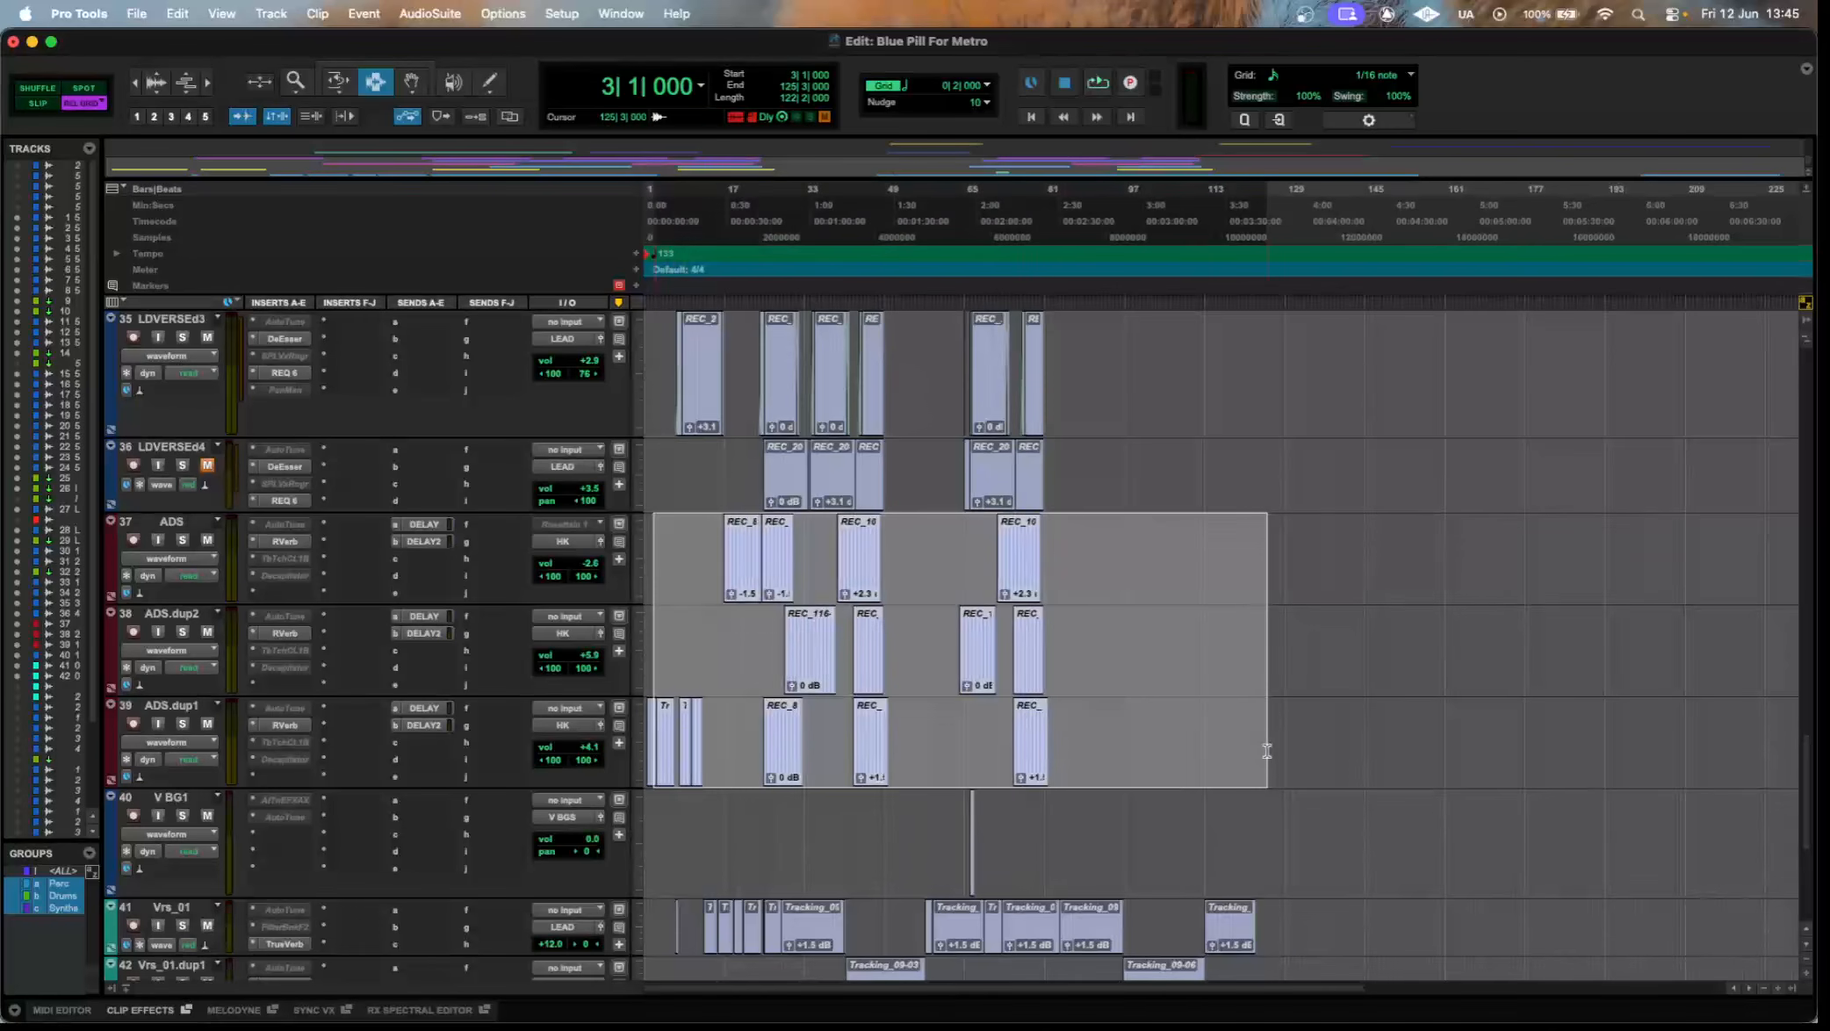
Open the Decapitator and RVerb inserts on the ADS track to view their settings, then close the plugin window.
{"action": "left_click", "coordinate": [285, 577]}
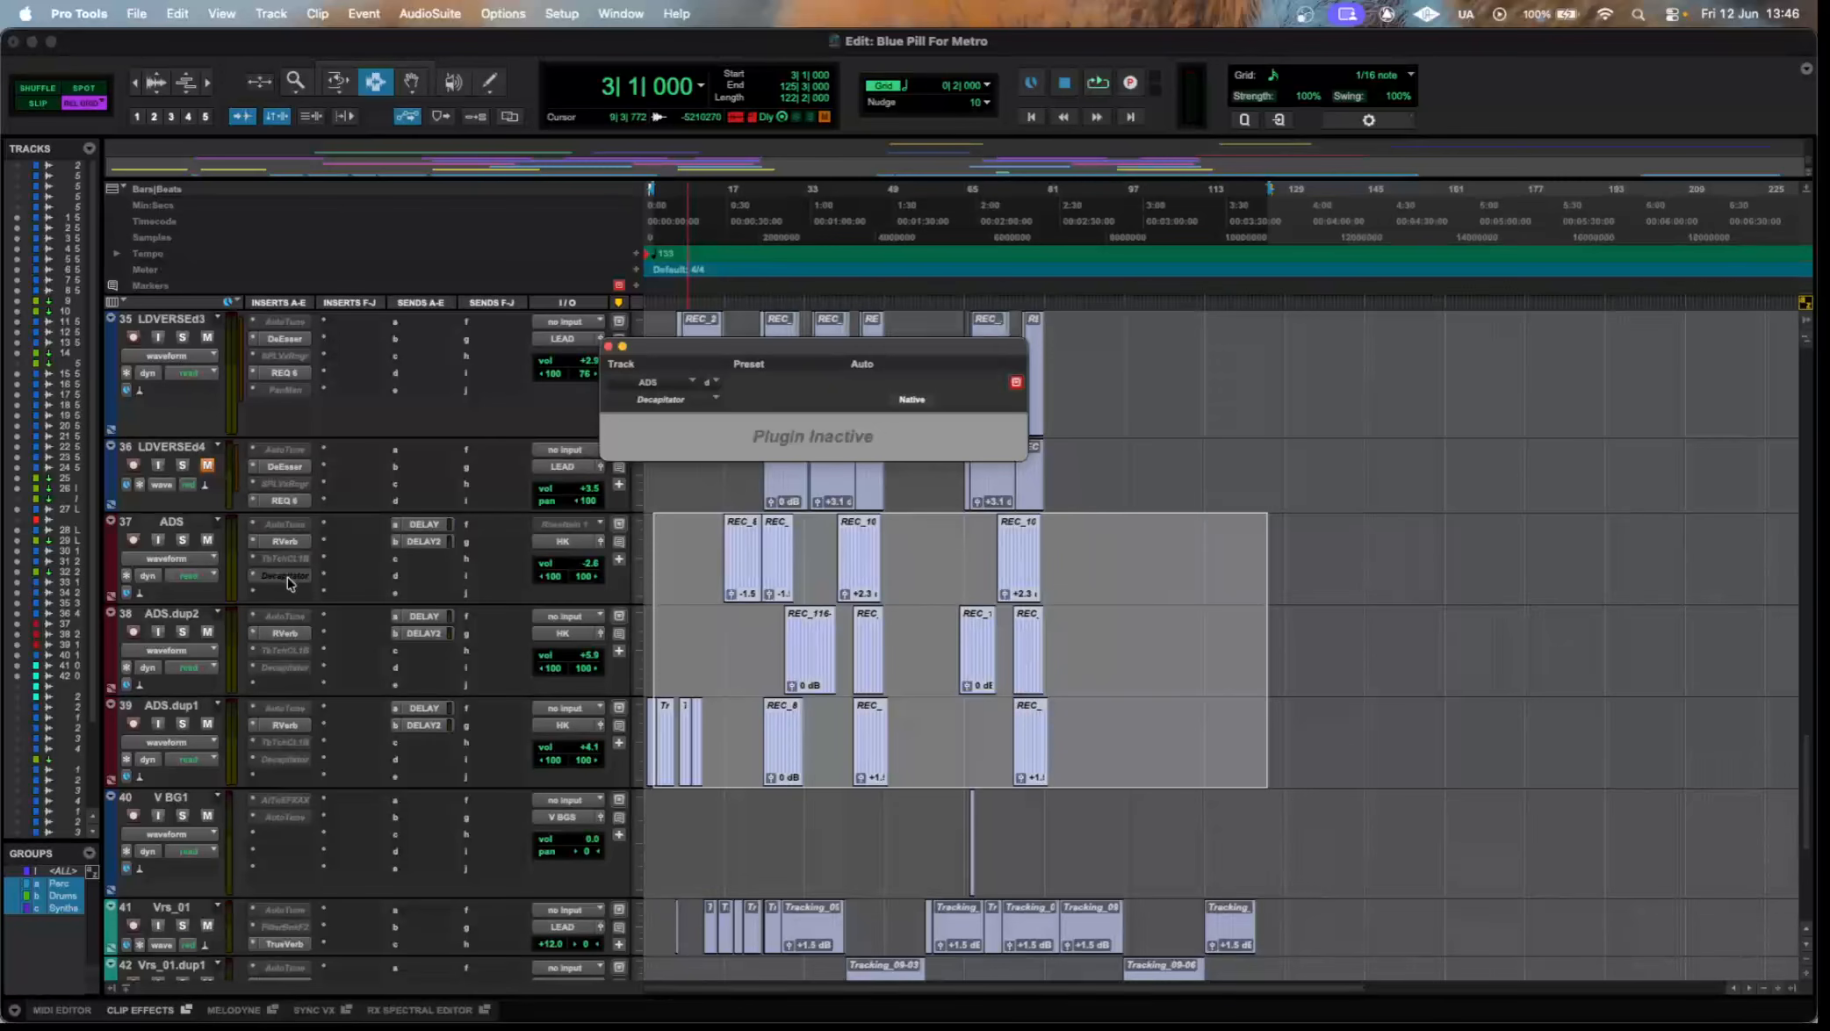
{"action": "left_click", "coordinate": [301, 542]}
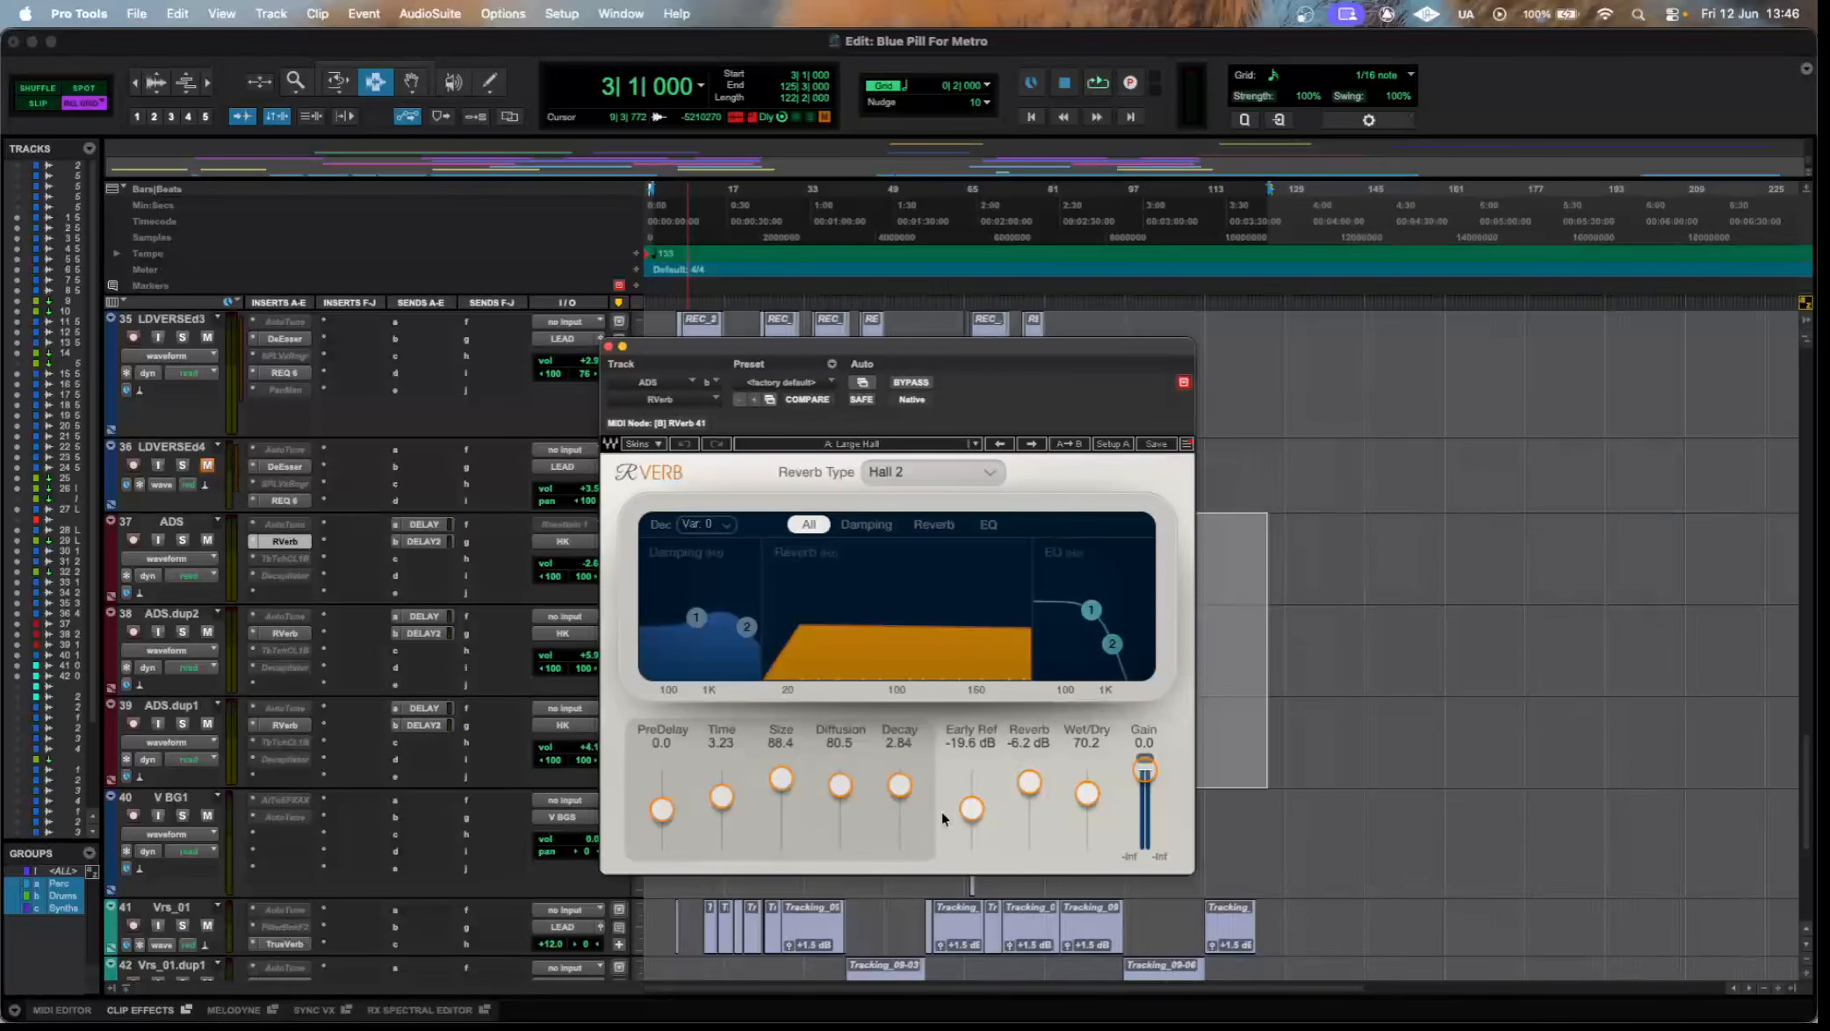
{"action": "left_click_drag", "start_coordinate": [867, 348], "coordinate": [798, 280]}
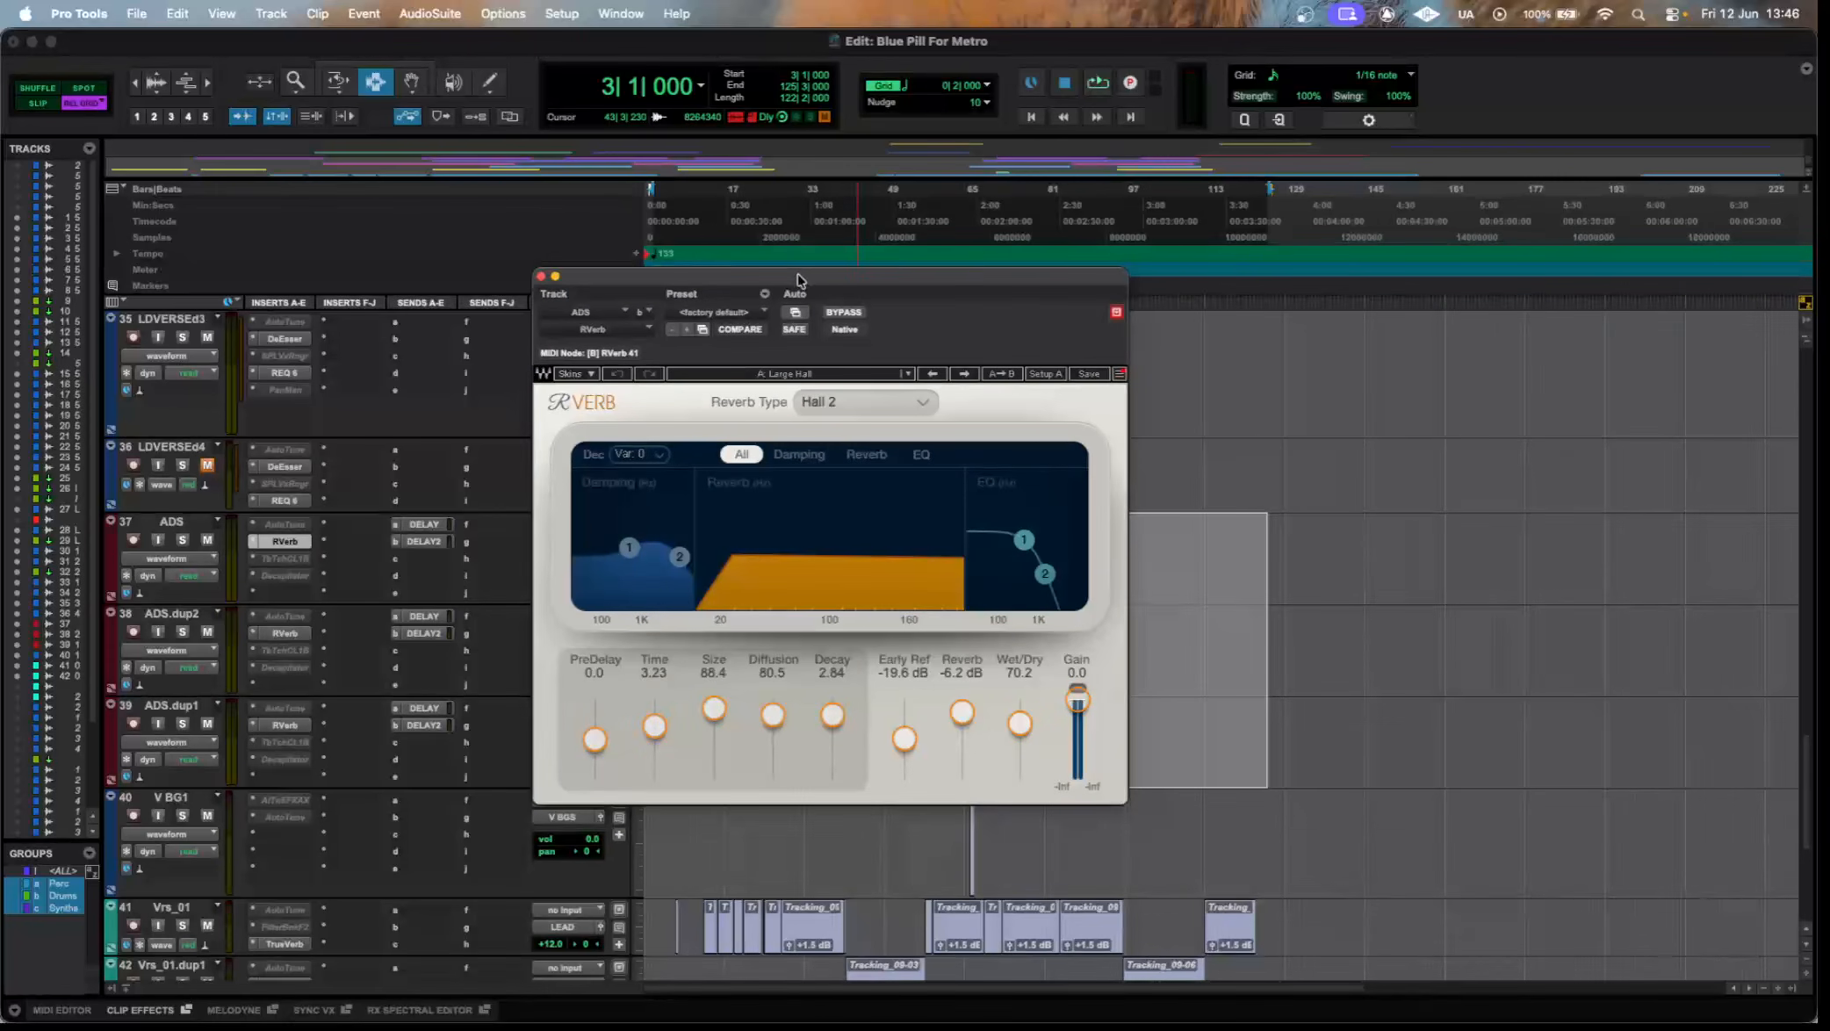
{"action": "left_click", "coordinate": [283, 542]}
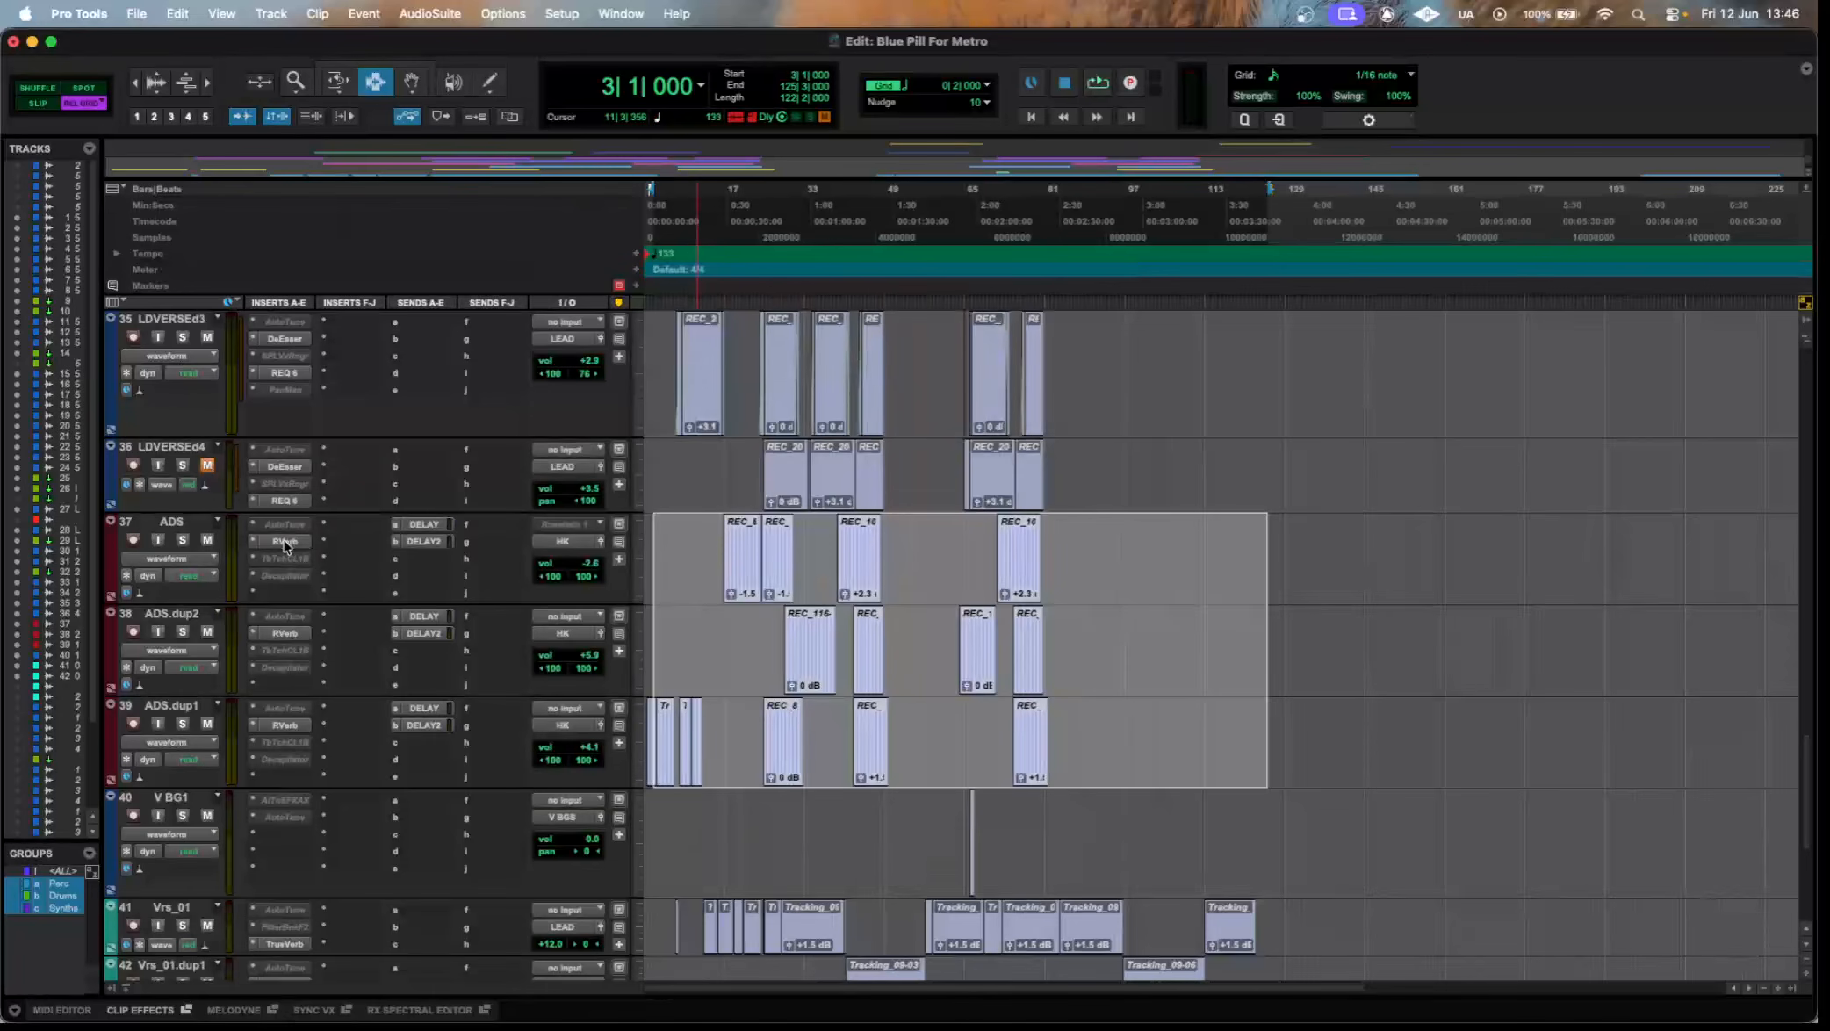
View the DeEsser and REQ 6 inserts on LDVERSEd4, followed by the same two plugins on LDVERSEd3.
{"action": "left_click", "coordinate": [293, 467]}
{"action": "left_click", "coordinate": [285, 501]}
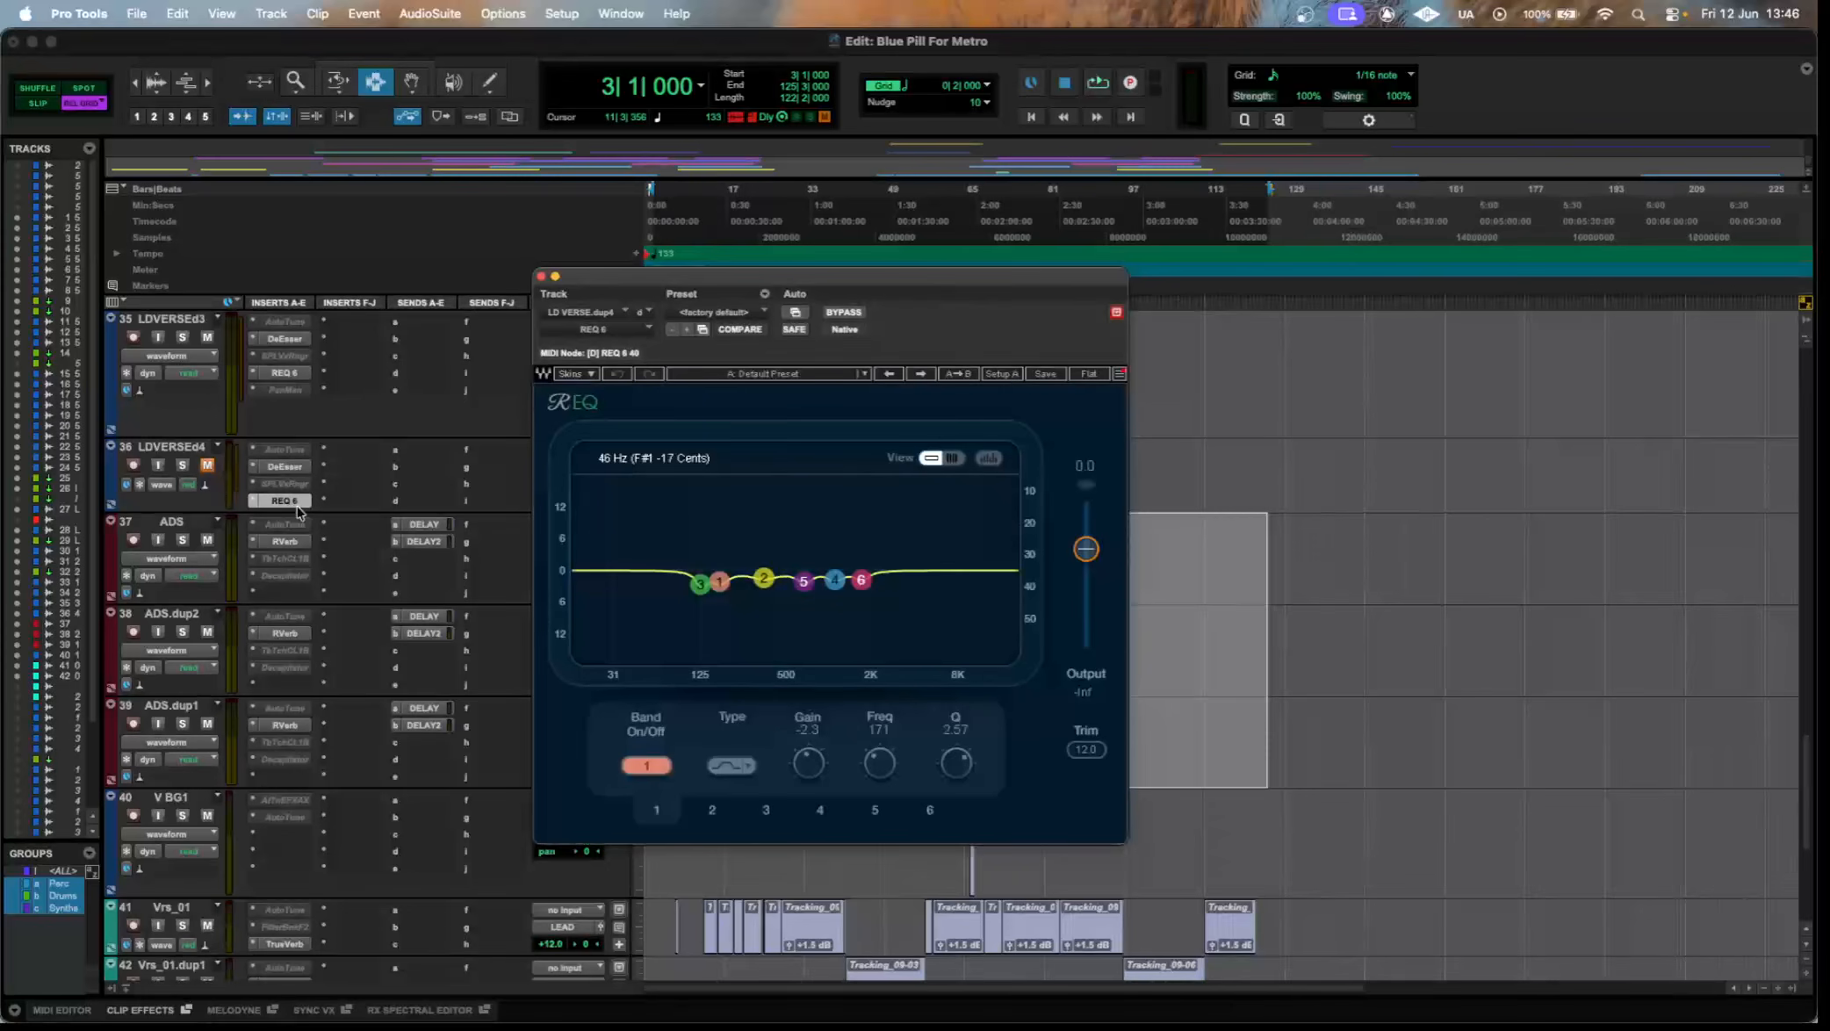
{"action": "left_click", "coordinate": [297, 506]}
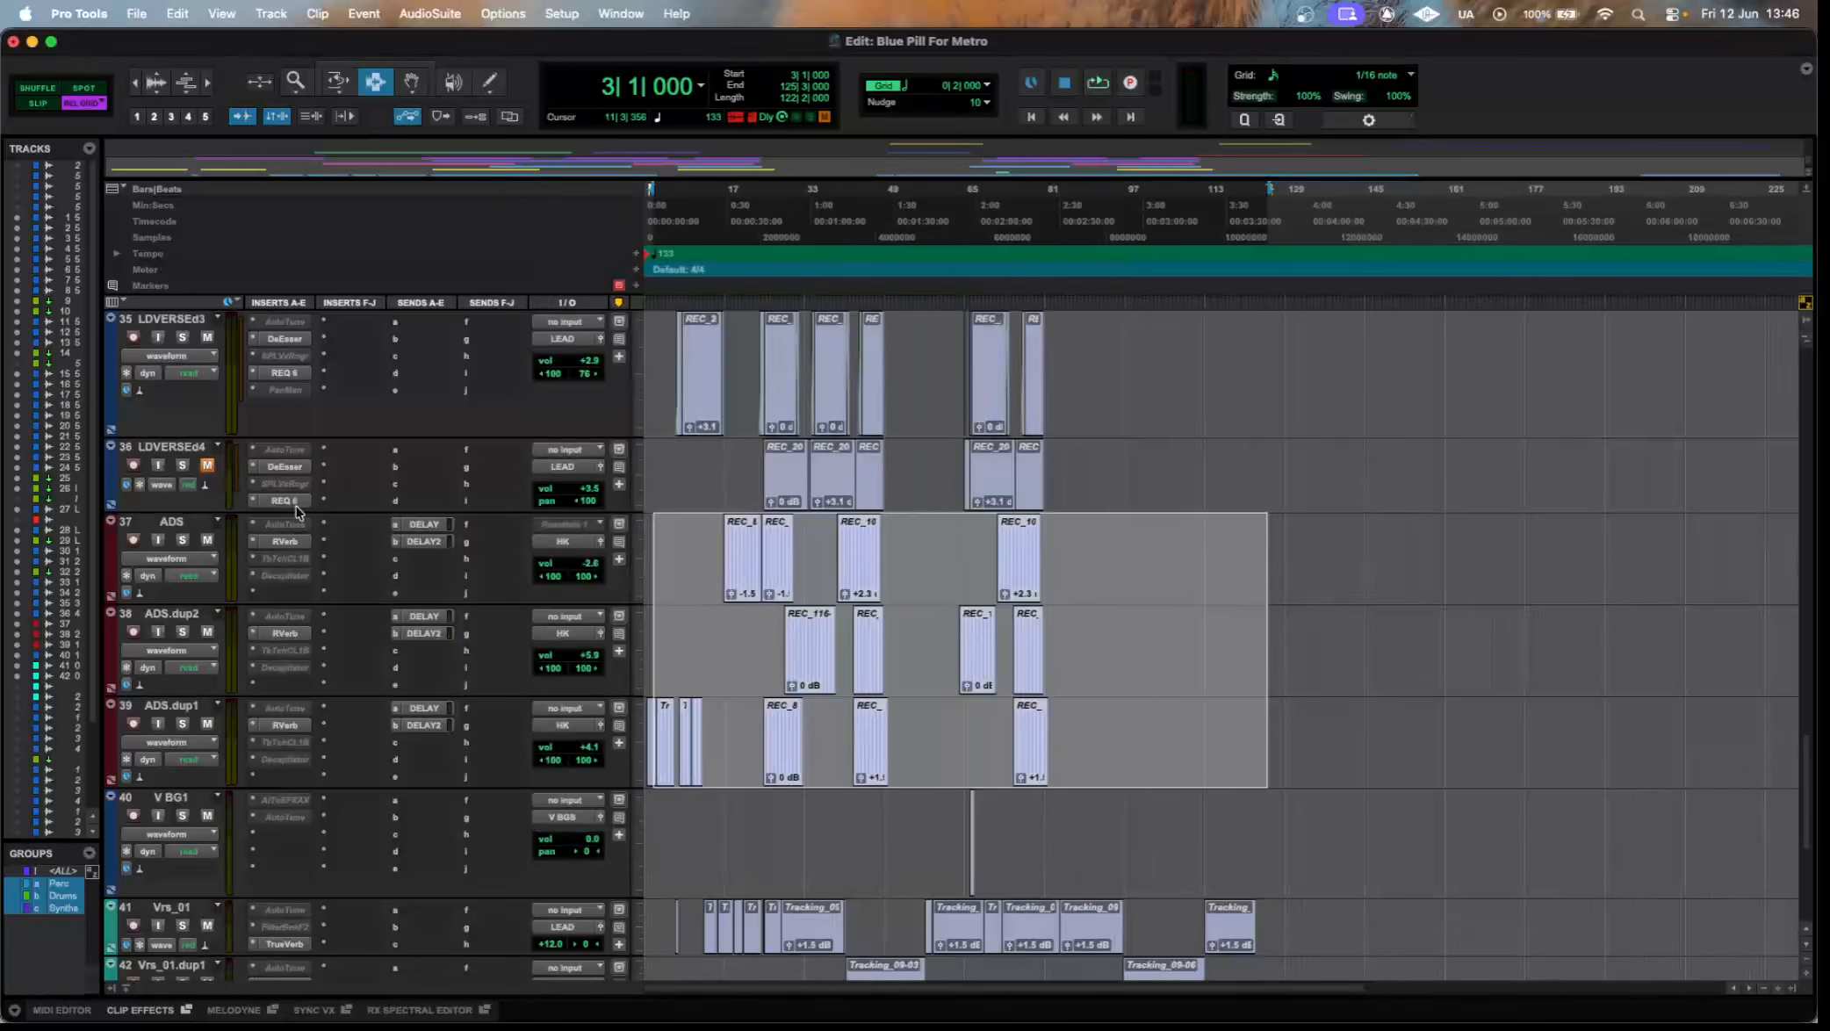
{"action": "left_click", "coordinate": [293, 374]}
{"action": "left_click", "coordinate": [284, 339]}
{"action": "left_click", "coordinate": [285, 340]}
Highlight the clips on tracks 40 to 42, from V BG1 to Vrs_01.dup1, and increase the Vrs_01 track's height.
{"action": "scroll", "coordinate": [412, 417], "scroll_direction": "down", "scroll_amount": 5}
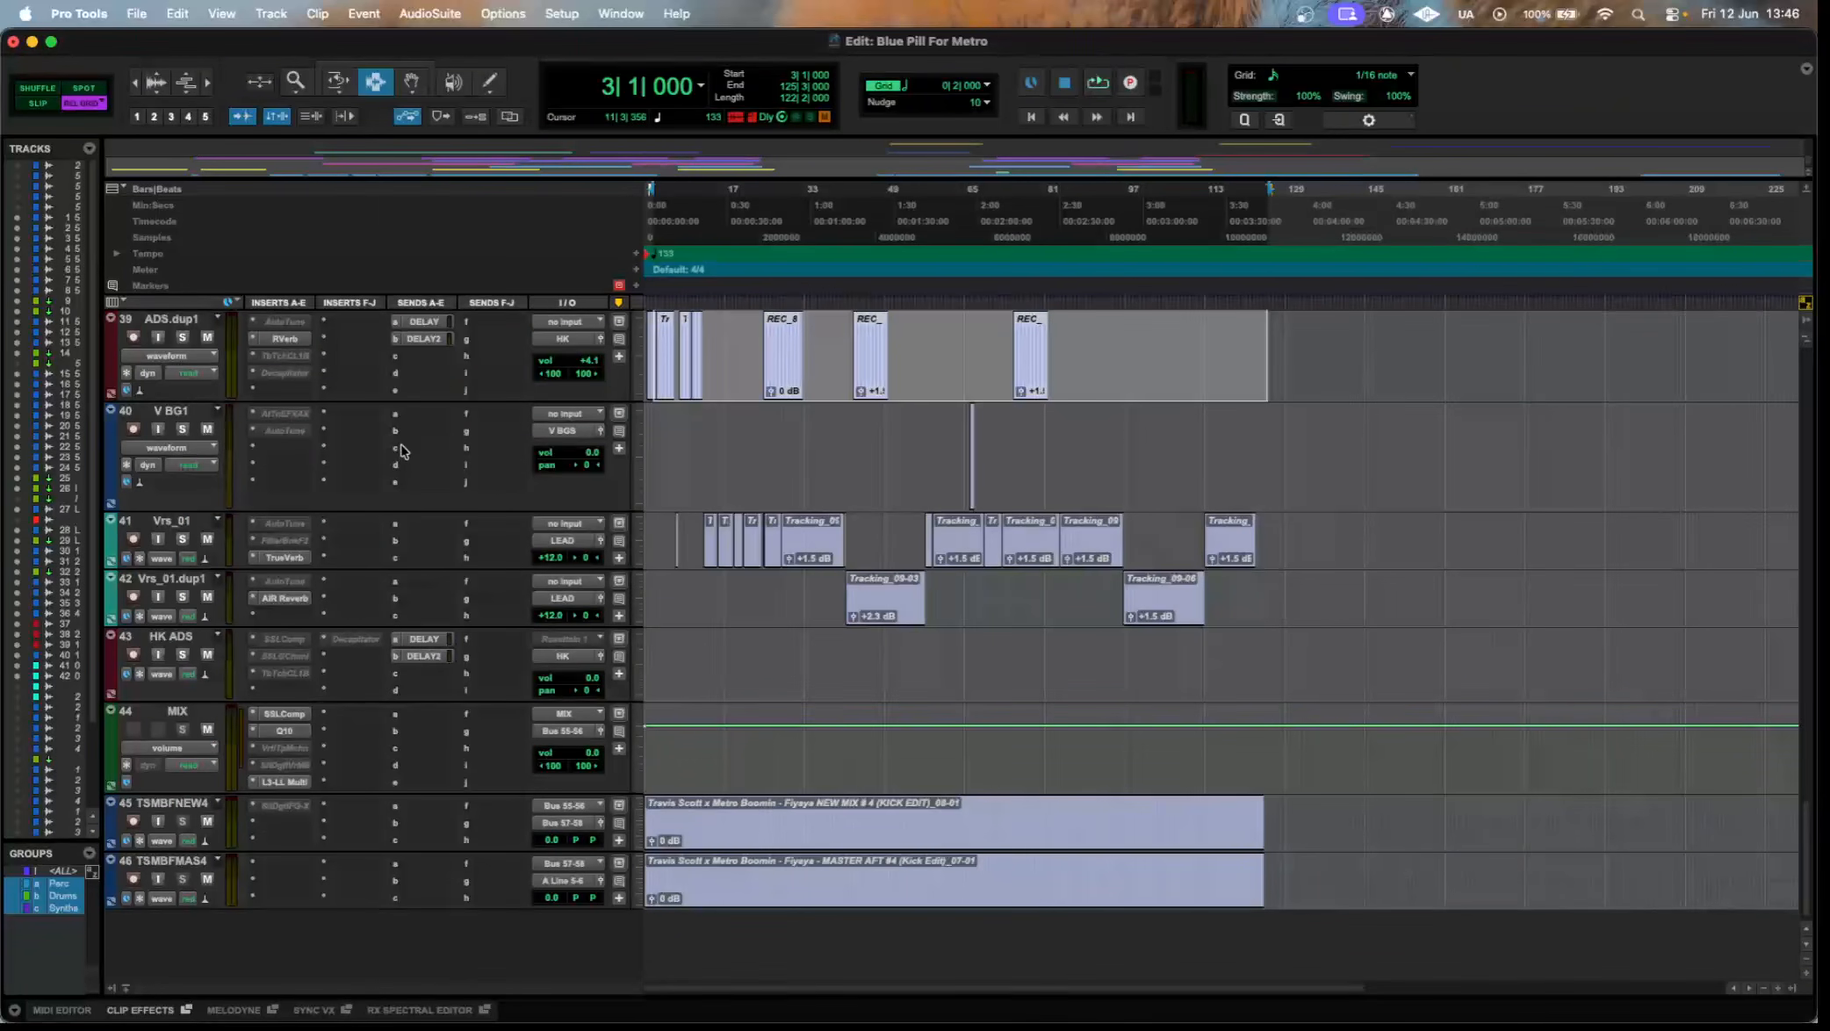
{"action": "left_click_drag", "start_coordinate": [1420, 619], "coordinate": [655, 505]}
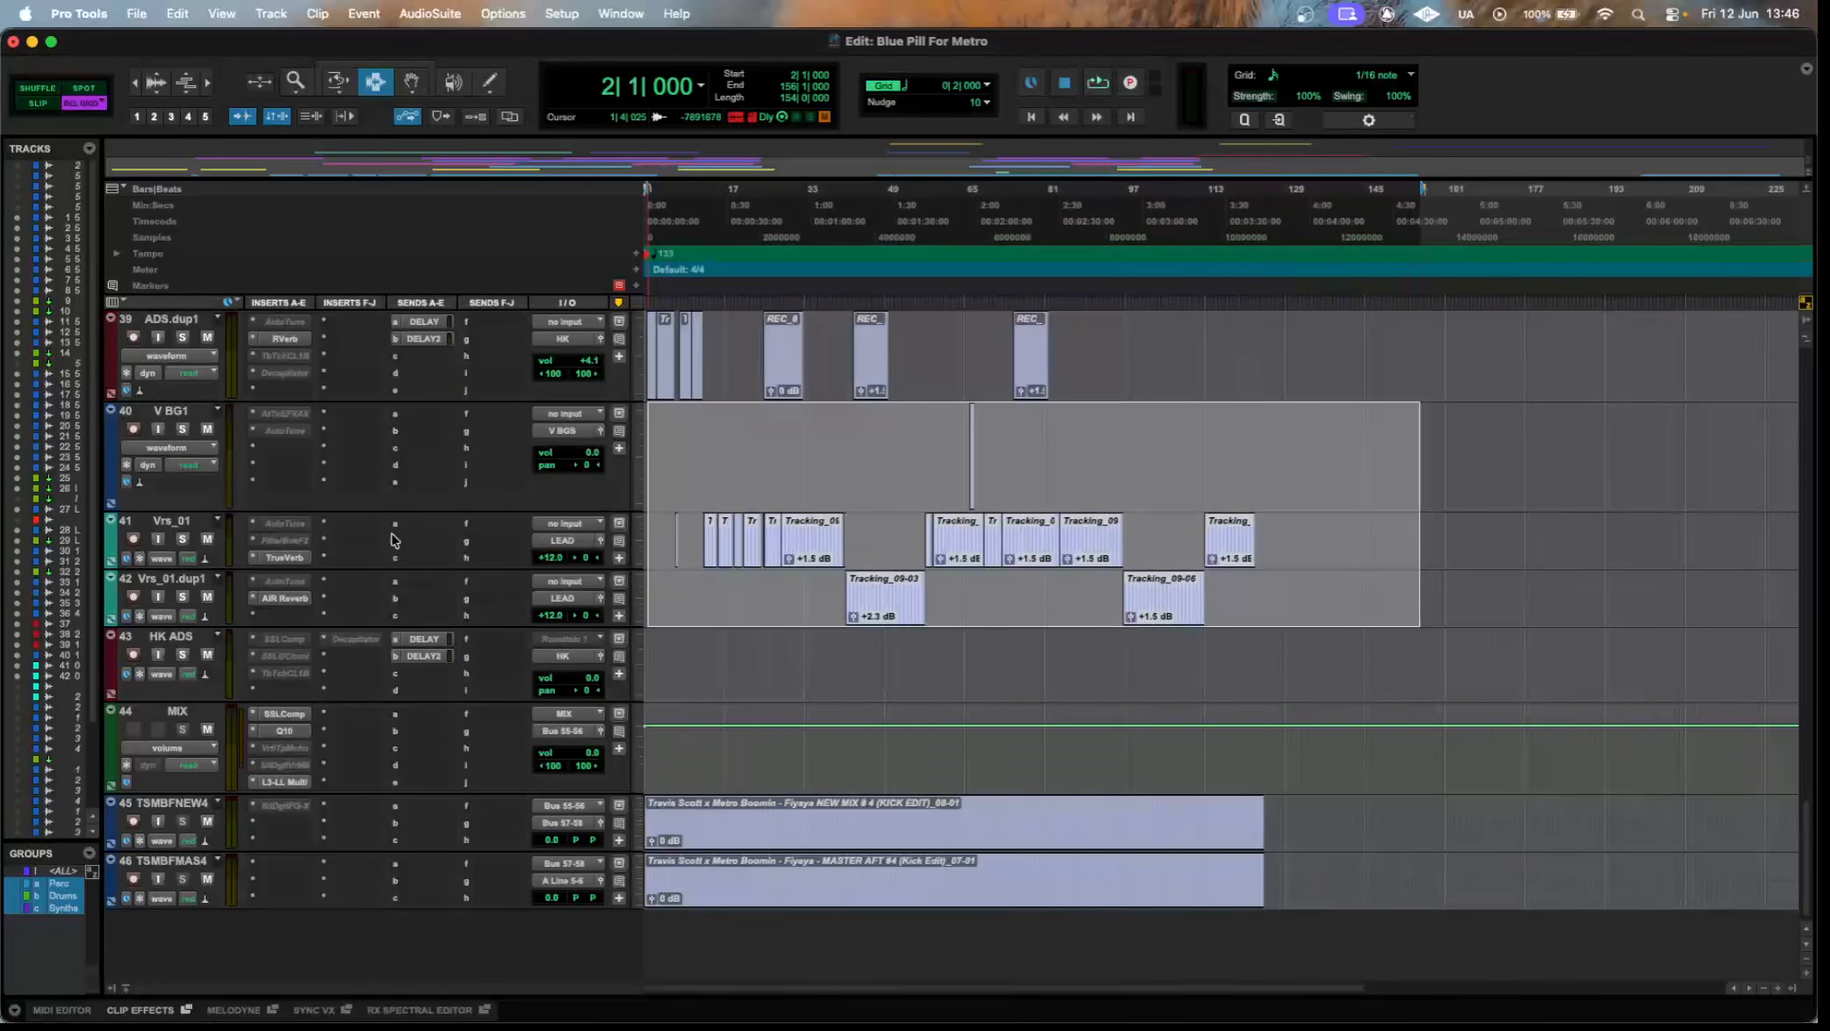
{"action": "mouse_move", "coordinate": [312, 569]}
{"action": "left_mouse_down"}
{"action": "mouse_move", "coordinate": [317, 620]}
{"action": "mouse_move", "coordinate": [309, 603]}
{"action": "left_mouse_up"}
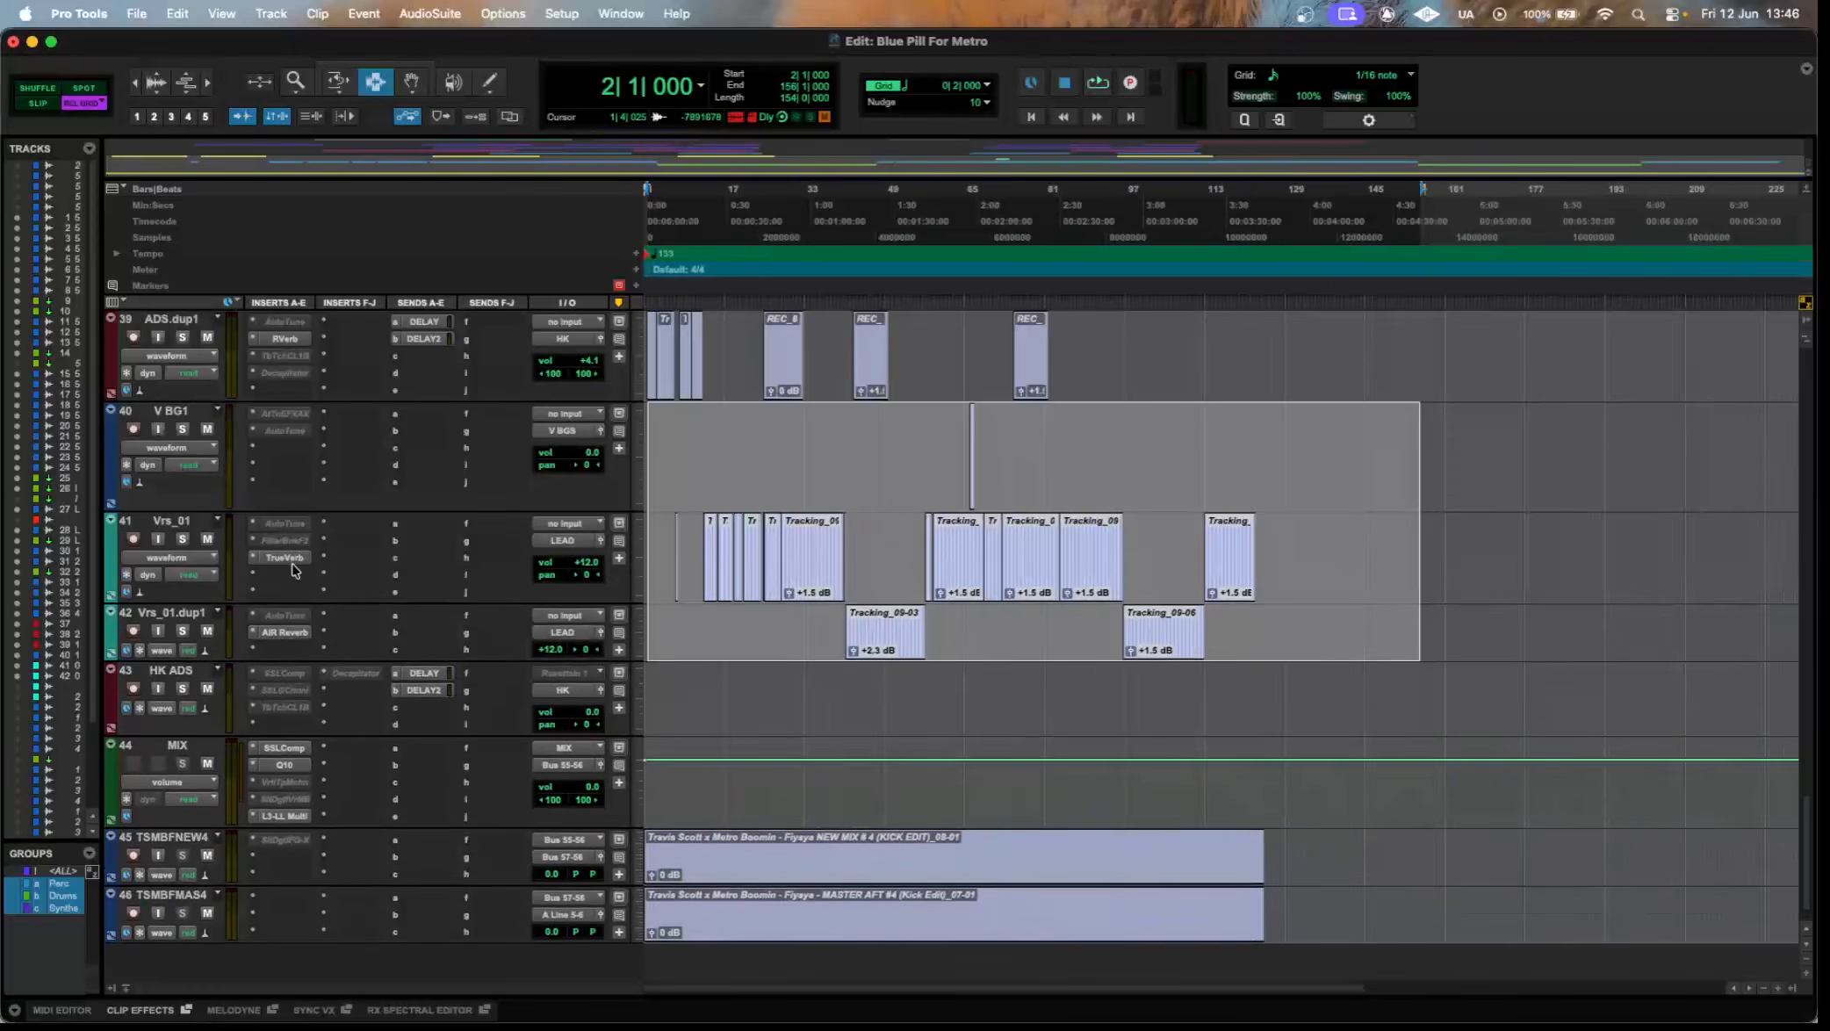
View the TrueVerb settings on Vrs_01 and the AIR Reverb settings on Vrs_01.dup1, then close the plugin window.
{"action": "left_click", "coordinate": [290, 558]}
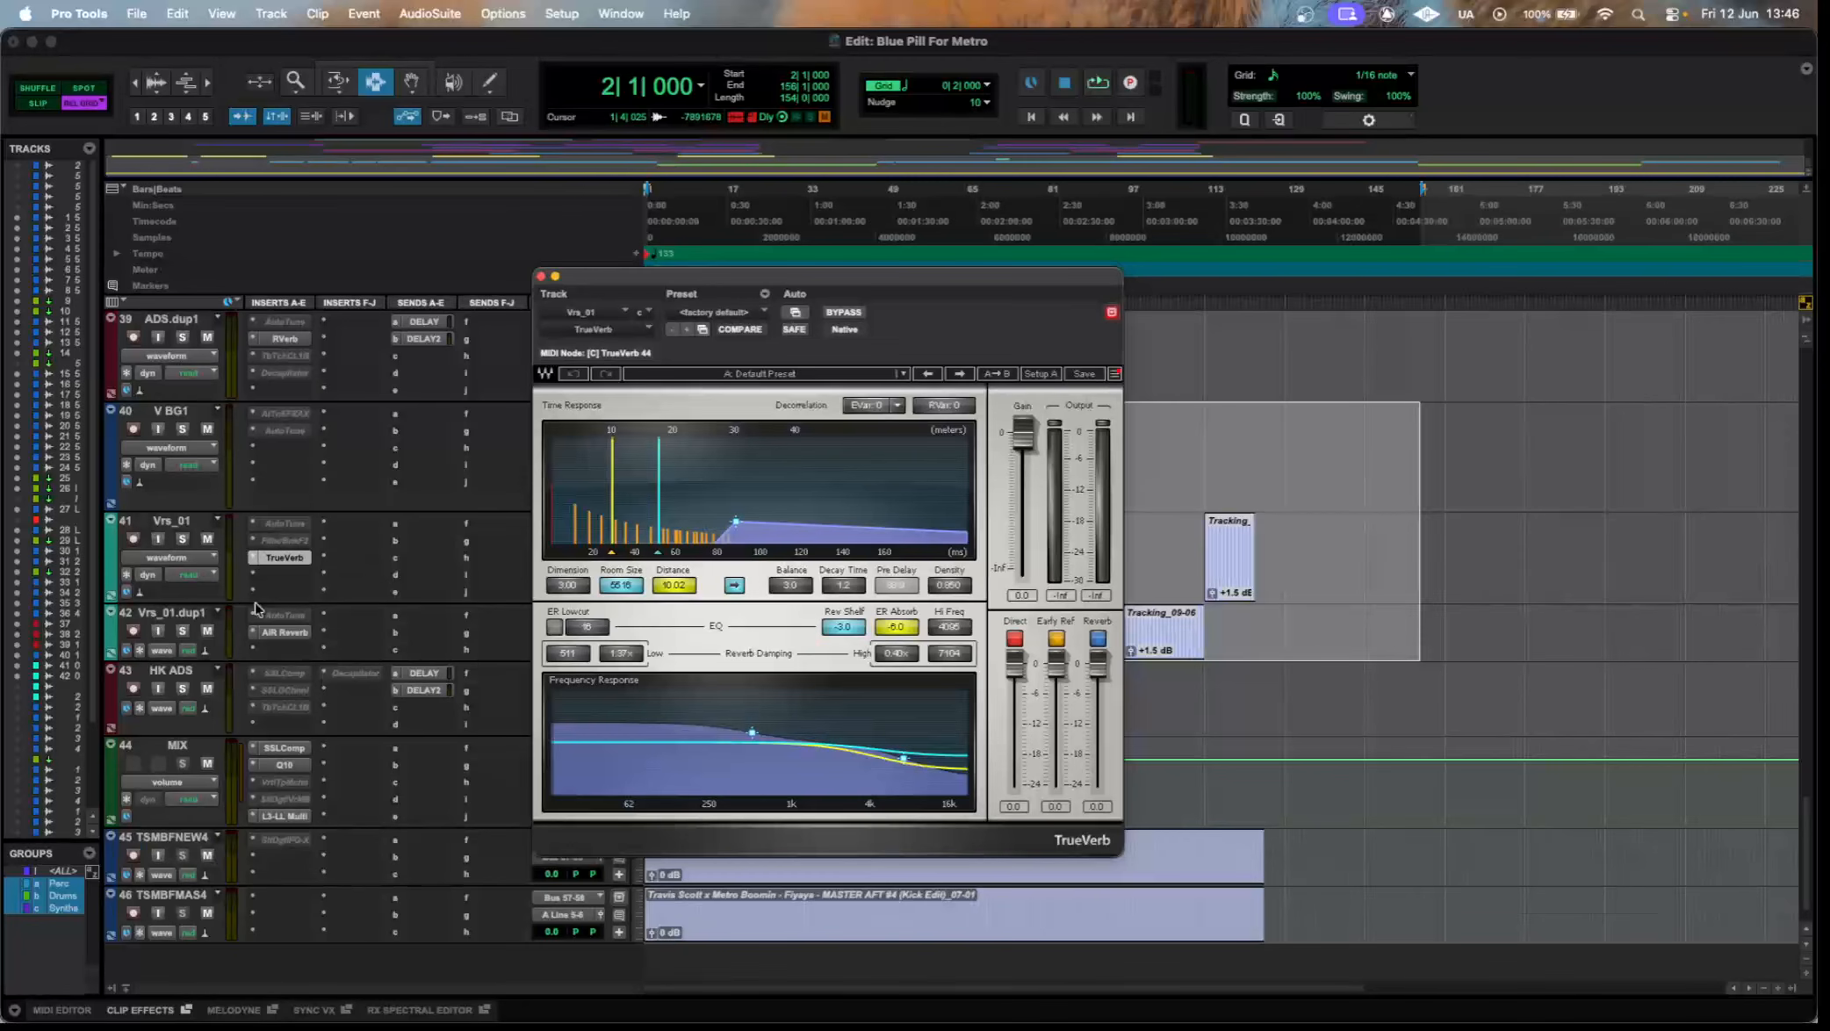
{"action": "left_click", "coordinate": [303, 640]}
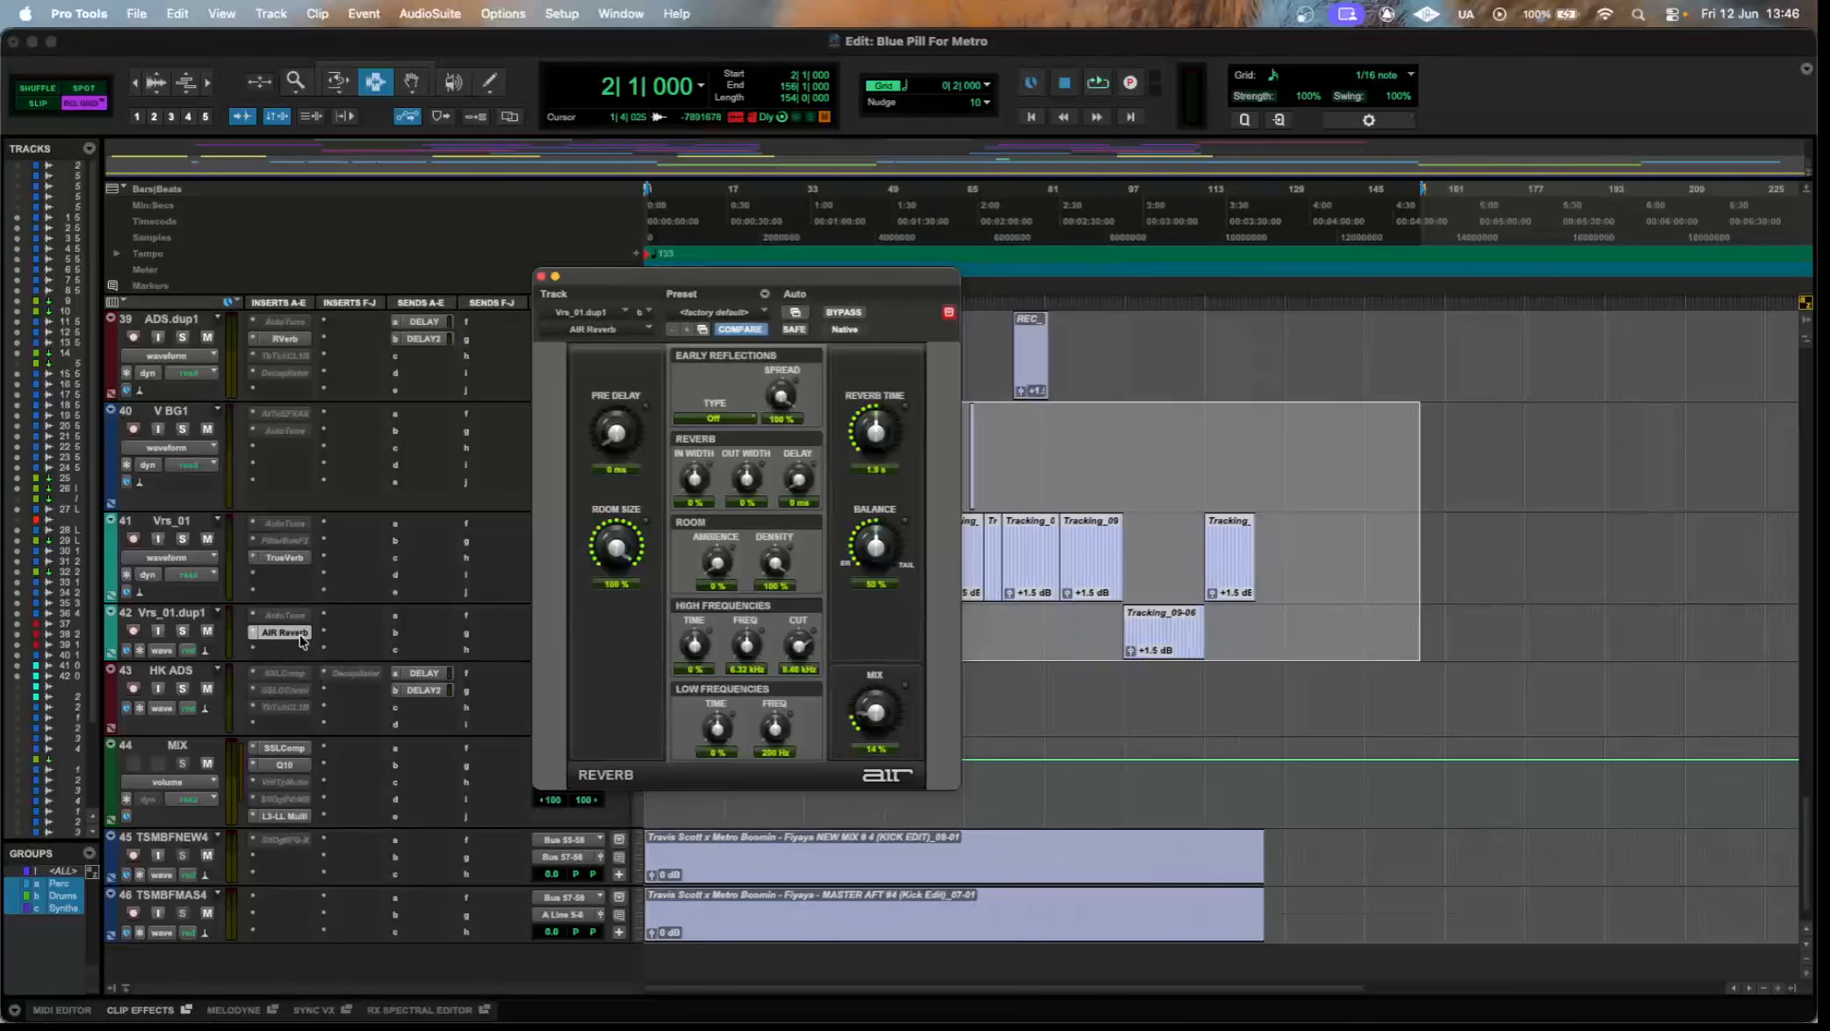
{"action": "left_click", "coordinate": [303, 640]}
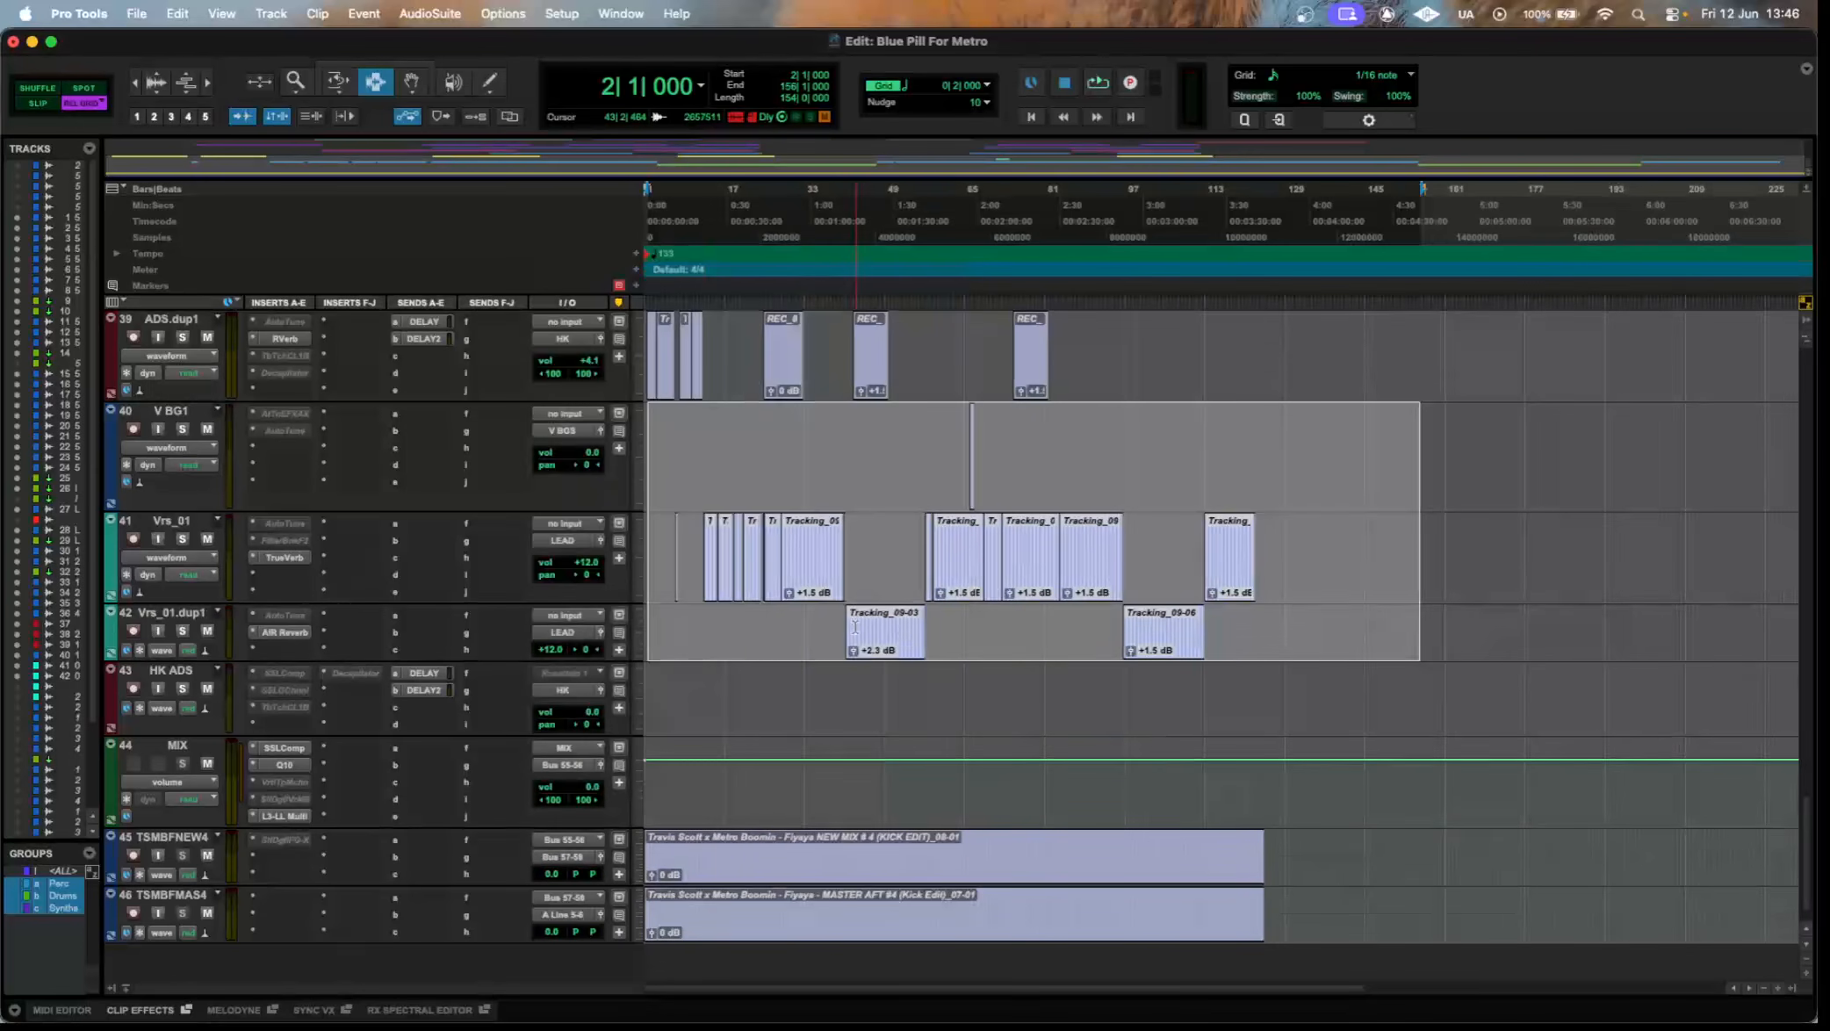
{"action": "left_click", "coordinate": [303, 638]}
{"action": "left_click_drag", "start_coordinate": [809, 279], "coordinate": [955, 171]}
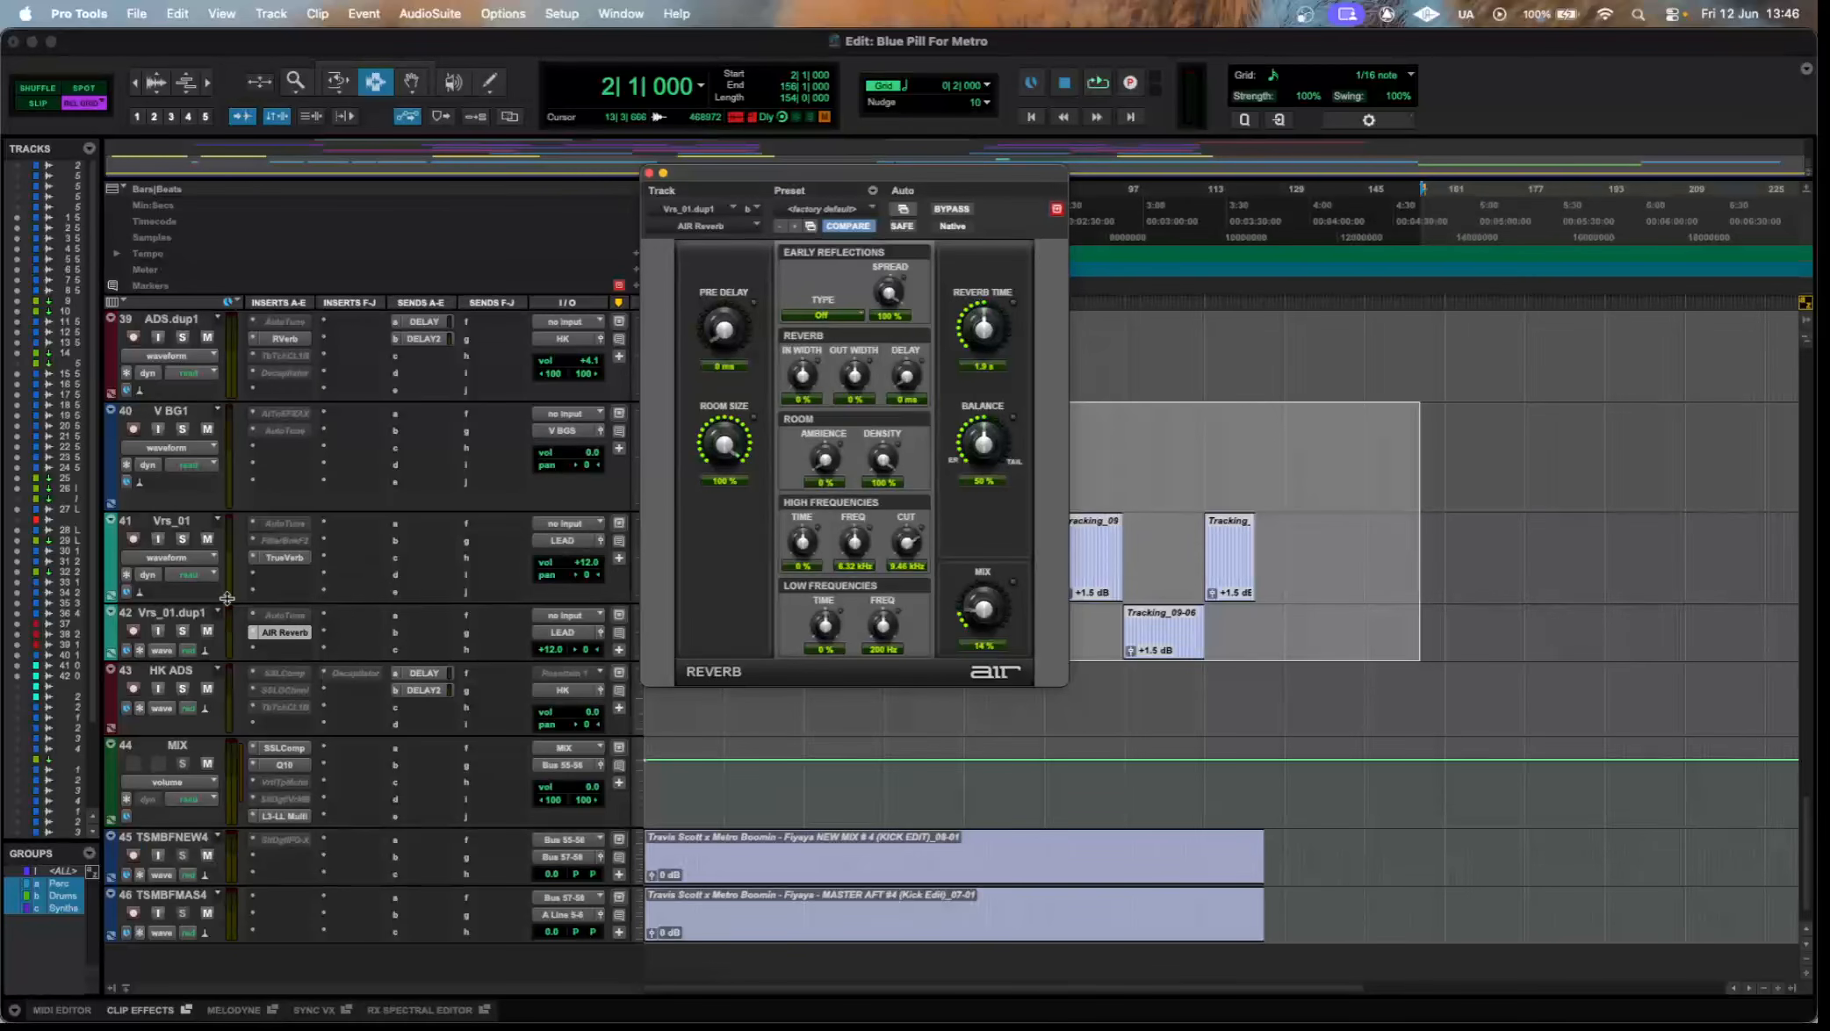
{"action": "left_click", "coordinate": [271, 636]}
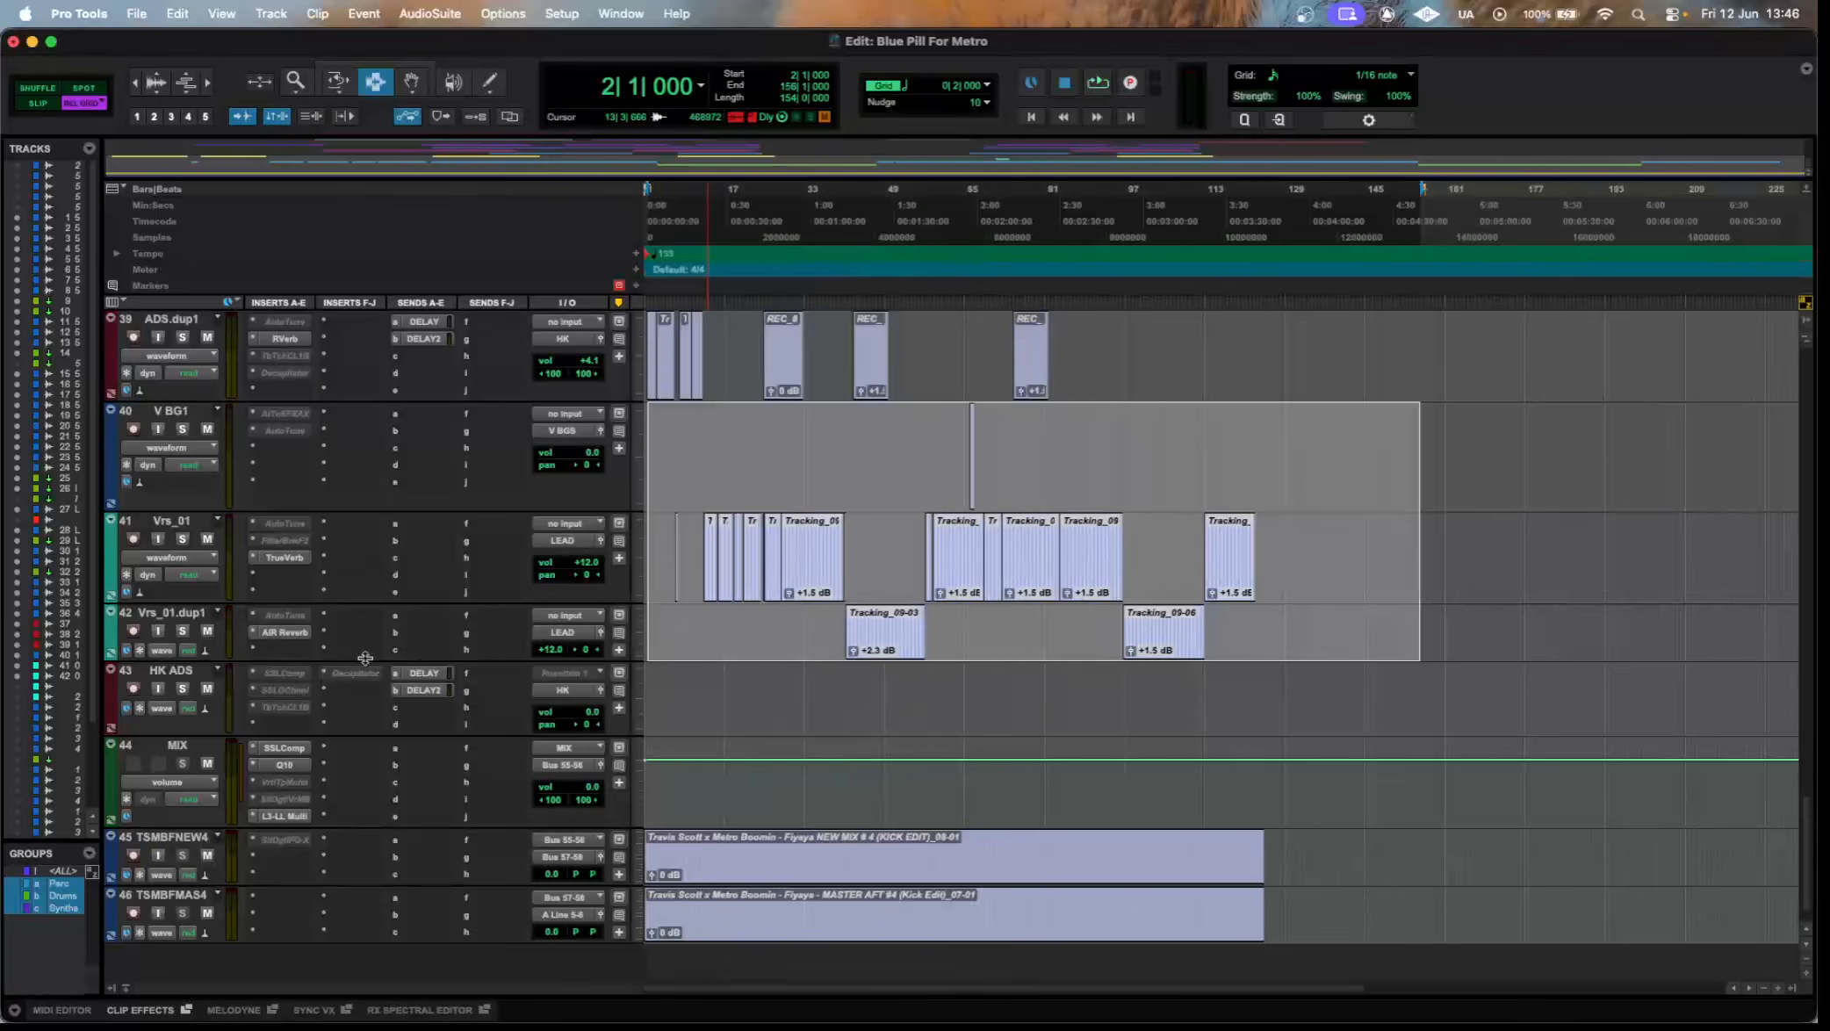
View the DELAY and DELAY2 send controls on the HK ADS track and close their windows.
{"action": "scroll", "coordinate": [369, 663], "scroll_direction": "down", "scroll_amount": 1}
{"action": "left_click", "coordinate": [437, 616]}
{"action": "left_click", "coordinate": [423, 633]}
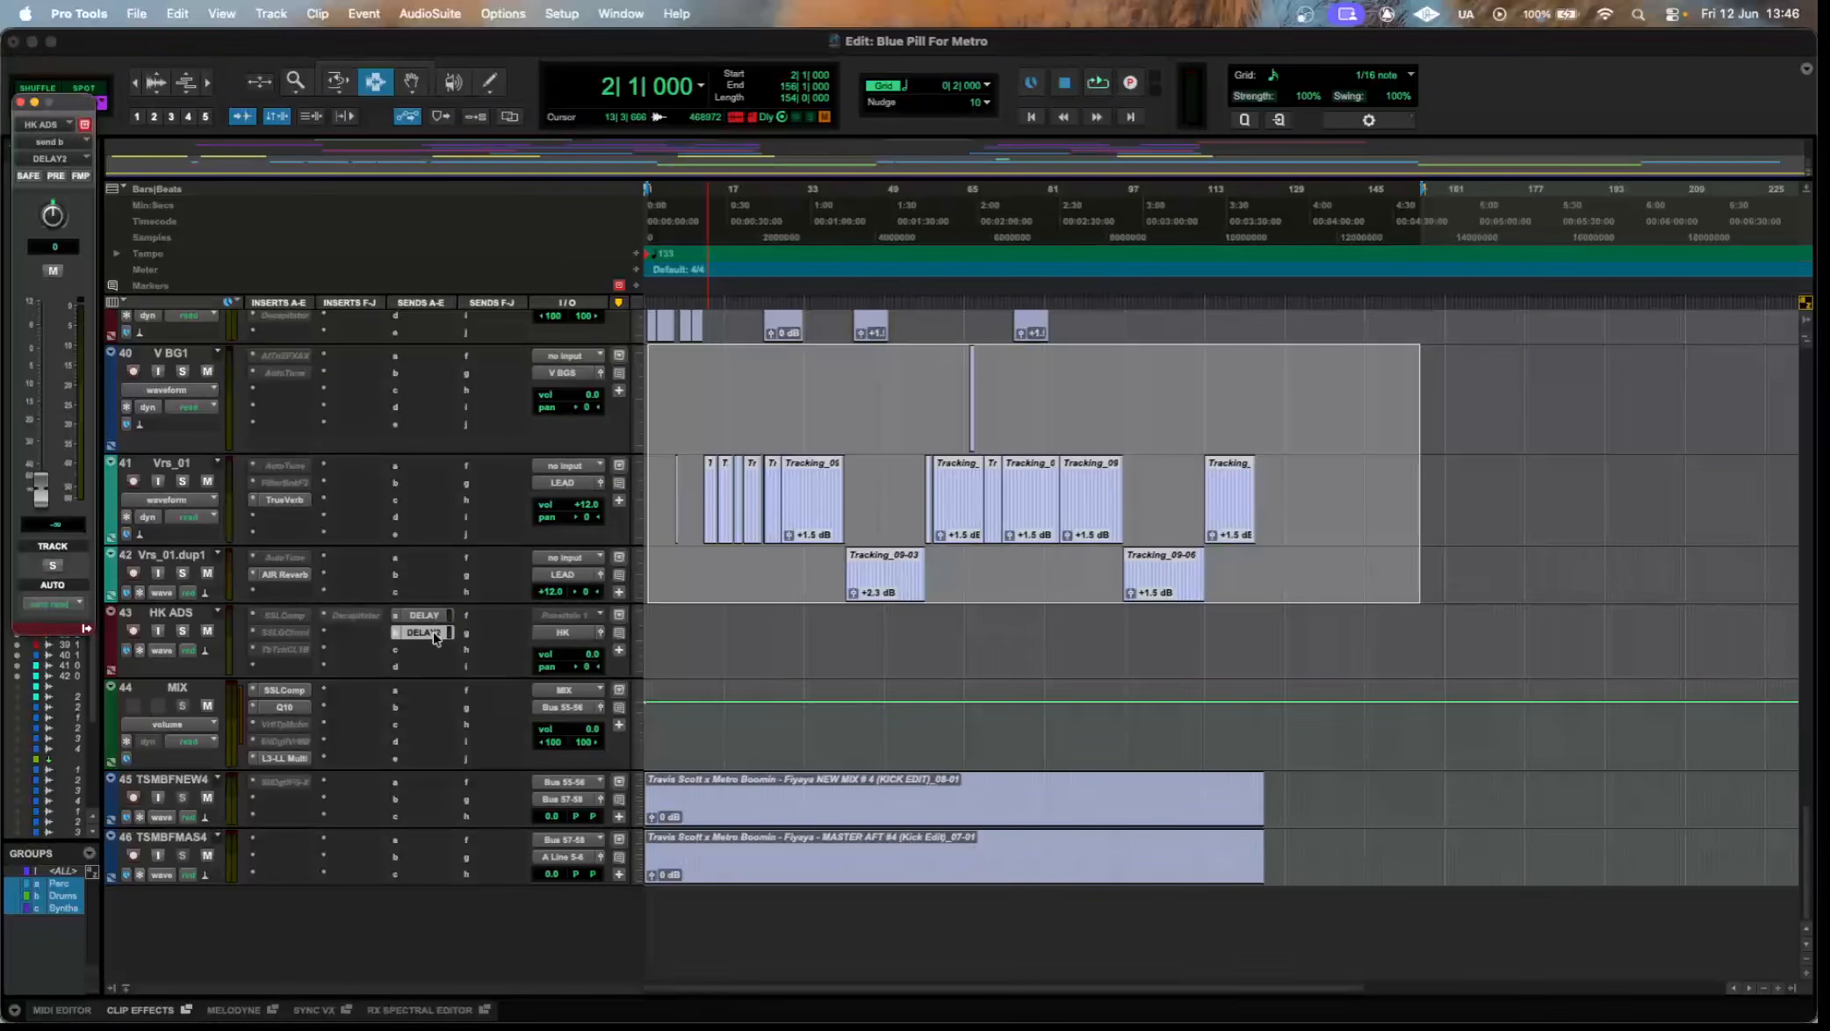
{"action": "left_click", "coordinate": [433, 633]}
{"action": "left_click", "coordinate": [431, 619]}
{"action": "left_click", "coordinate": [431, 616]}
{"action": "left_click", "coordinate": [425, 633]}
{"action": "left_click", "coordinate": [425, 633]}
{"action": "left_click", "coordinate": [427, 617]}
{"action": "left_click", "coordinate": [427, 617]}
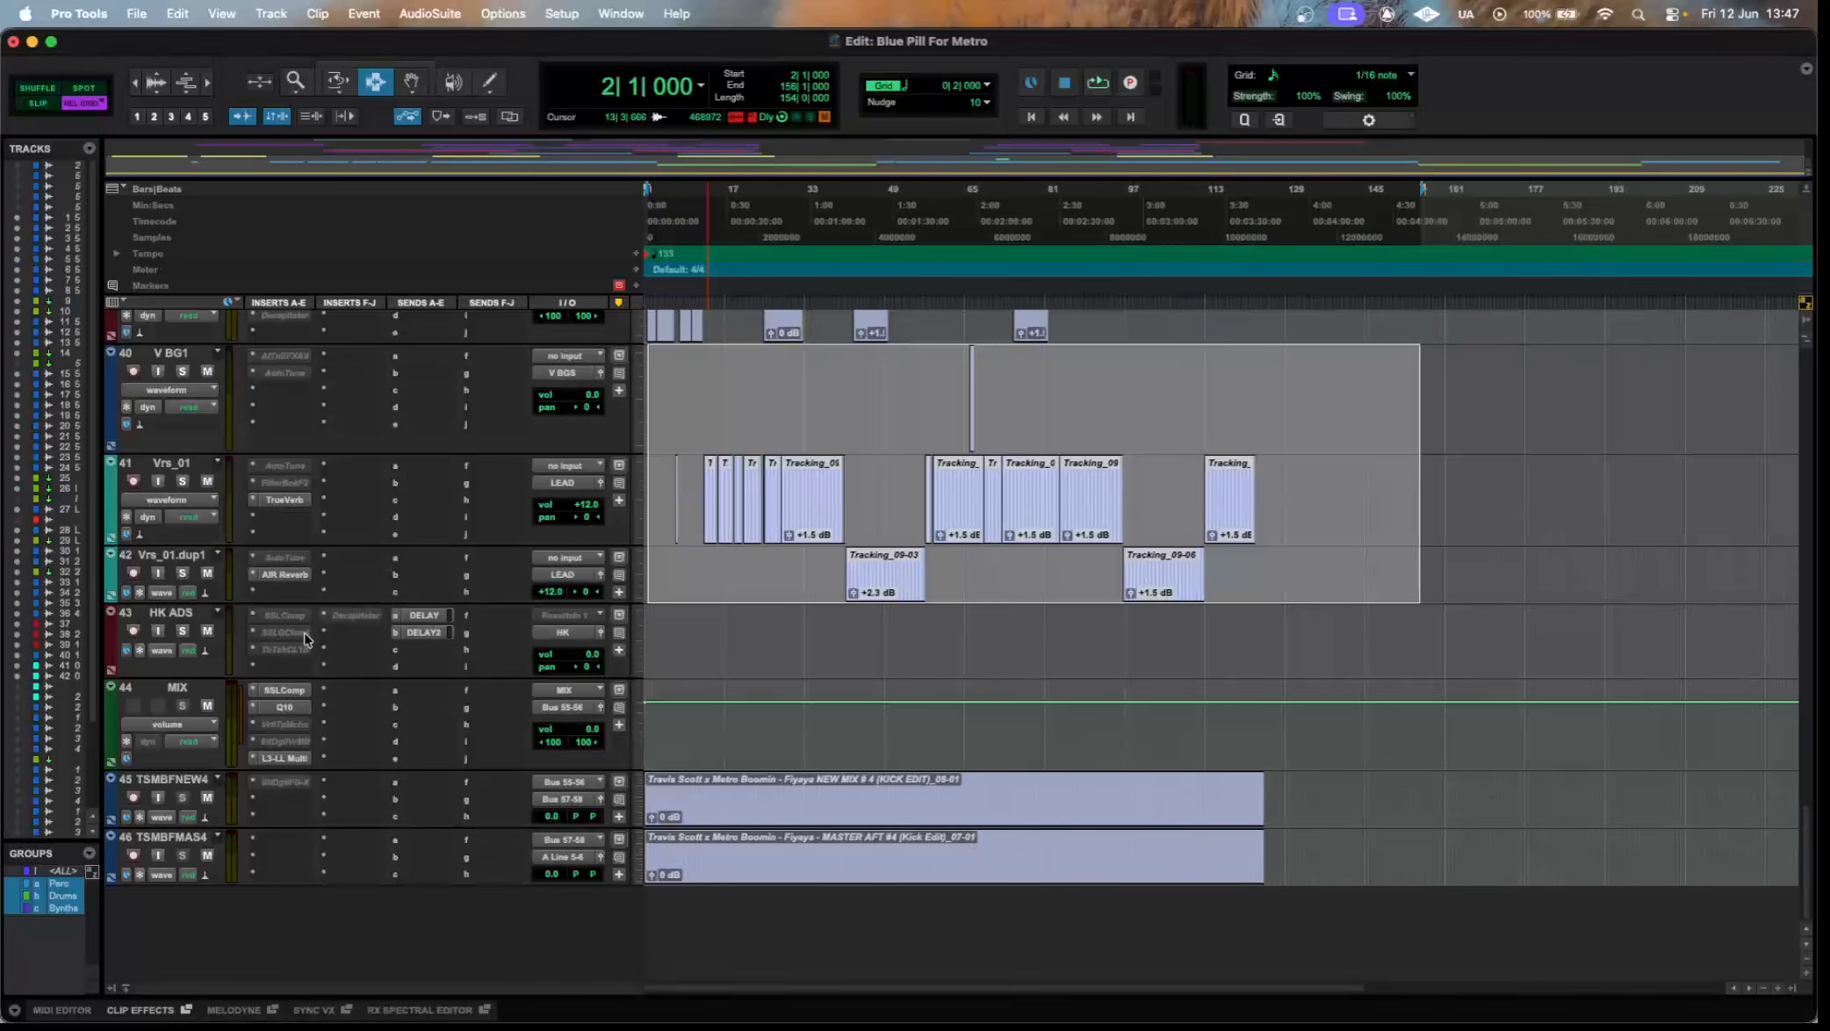
Widen the track list and look through all shown and hidden tracks in the session.
{"action": "scroll", "coordinate": [307, 639], "scroll_direction": "up", "scroll_amount": 15}
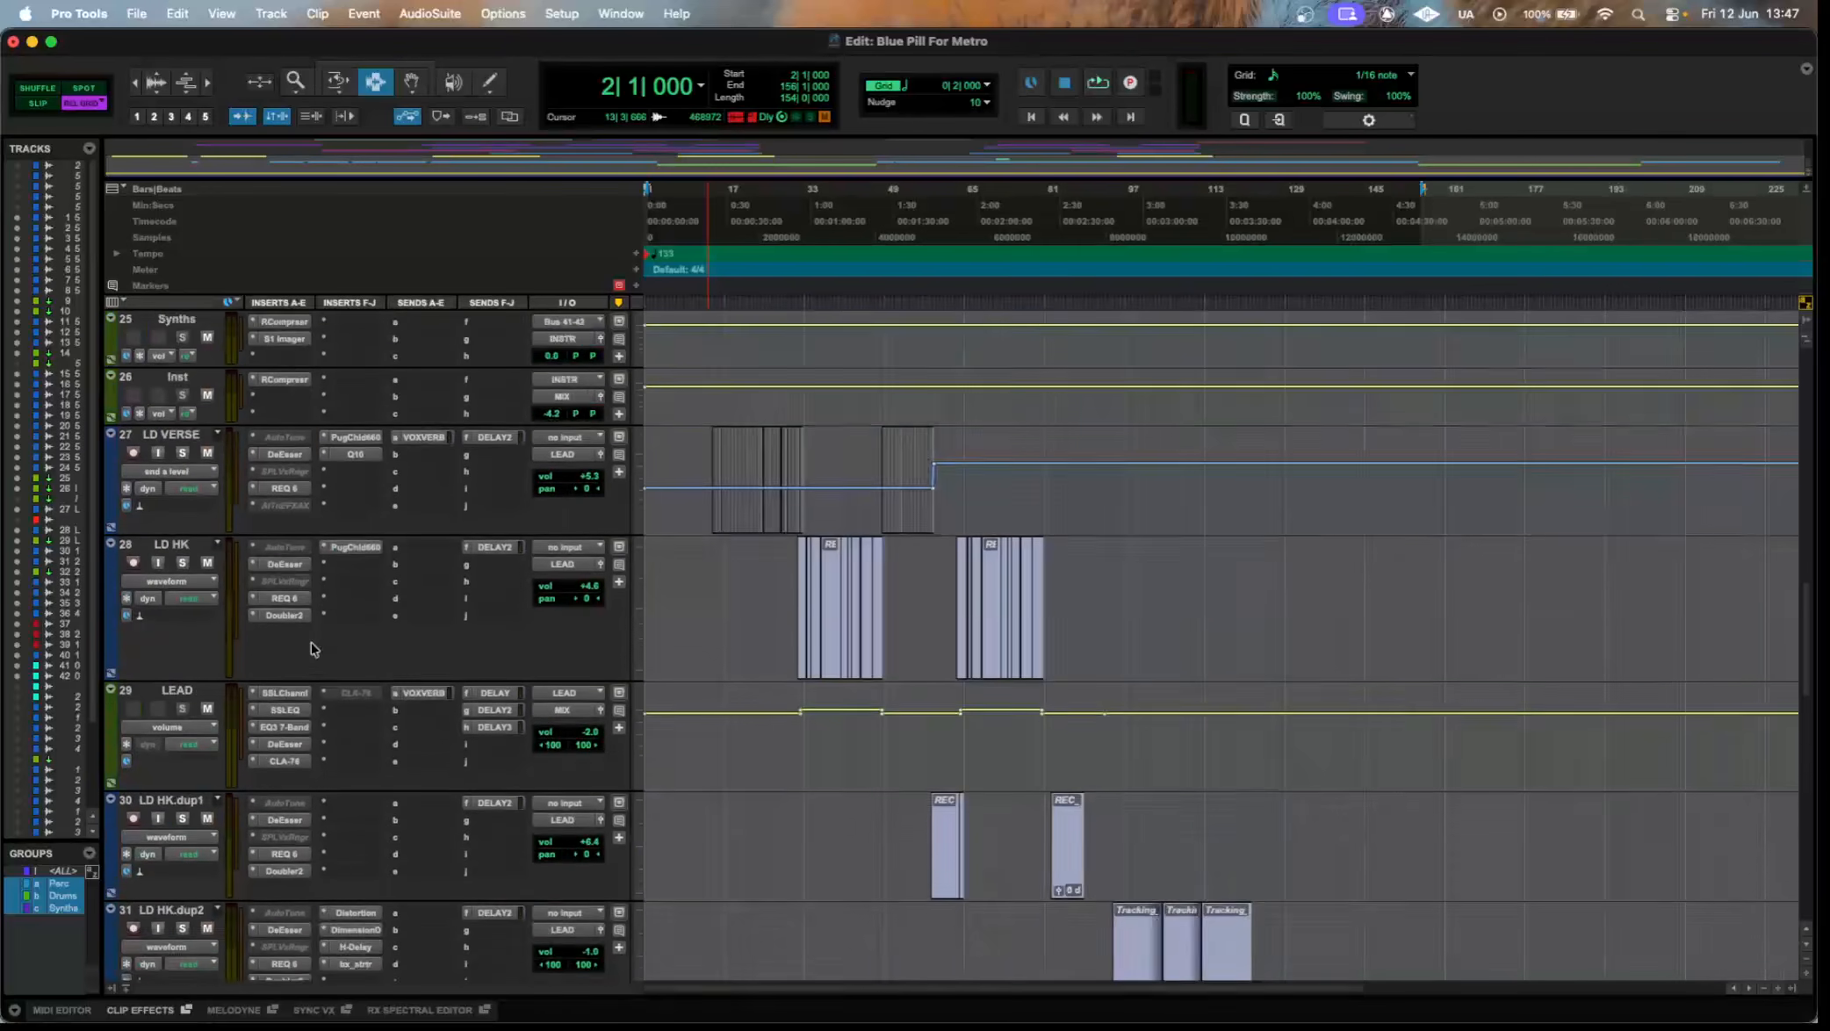
{"action": "scroll", "coordinate": [312, 648], "scroll_direction": "up", "scroll_amount": 15}
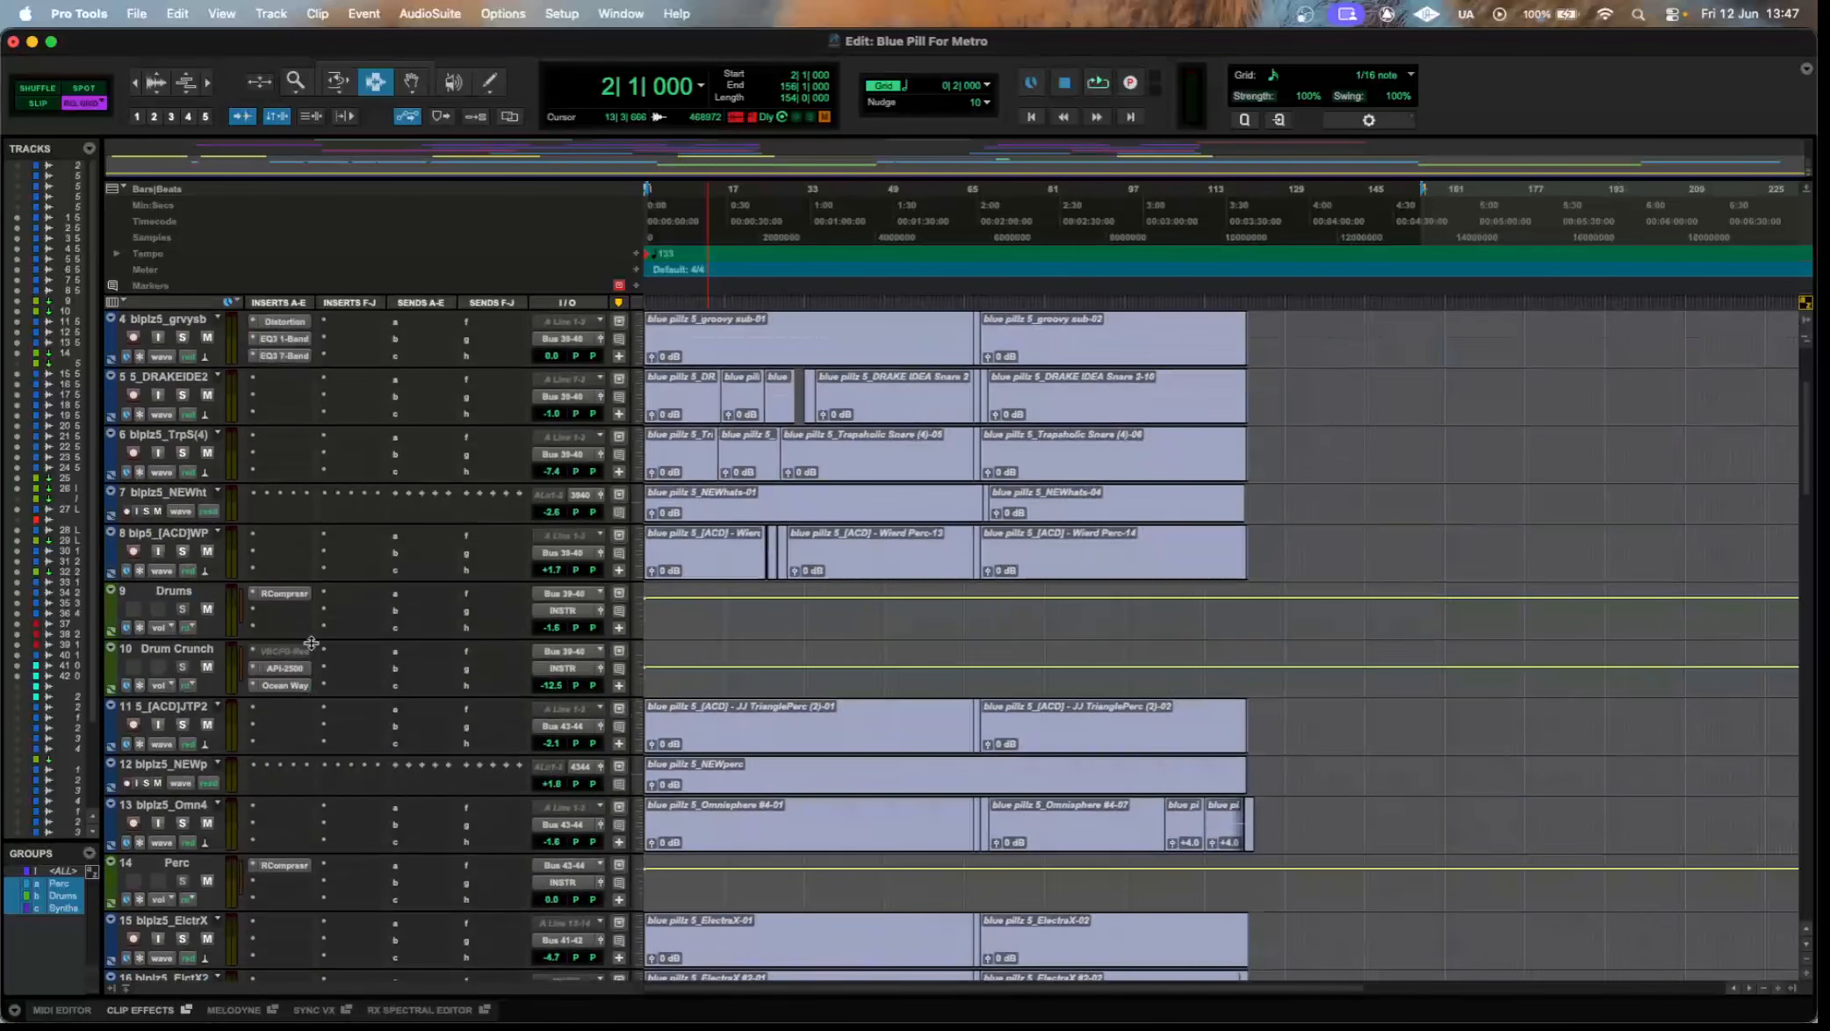
{"action": "scroll", "coordinate": [309, 653], "scroll_direction": "down", "scroll_amount": 15}
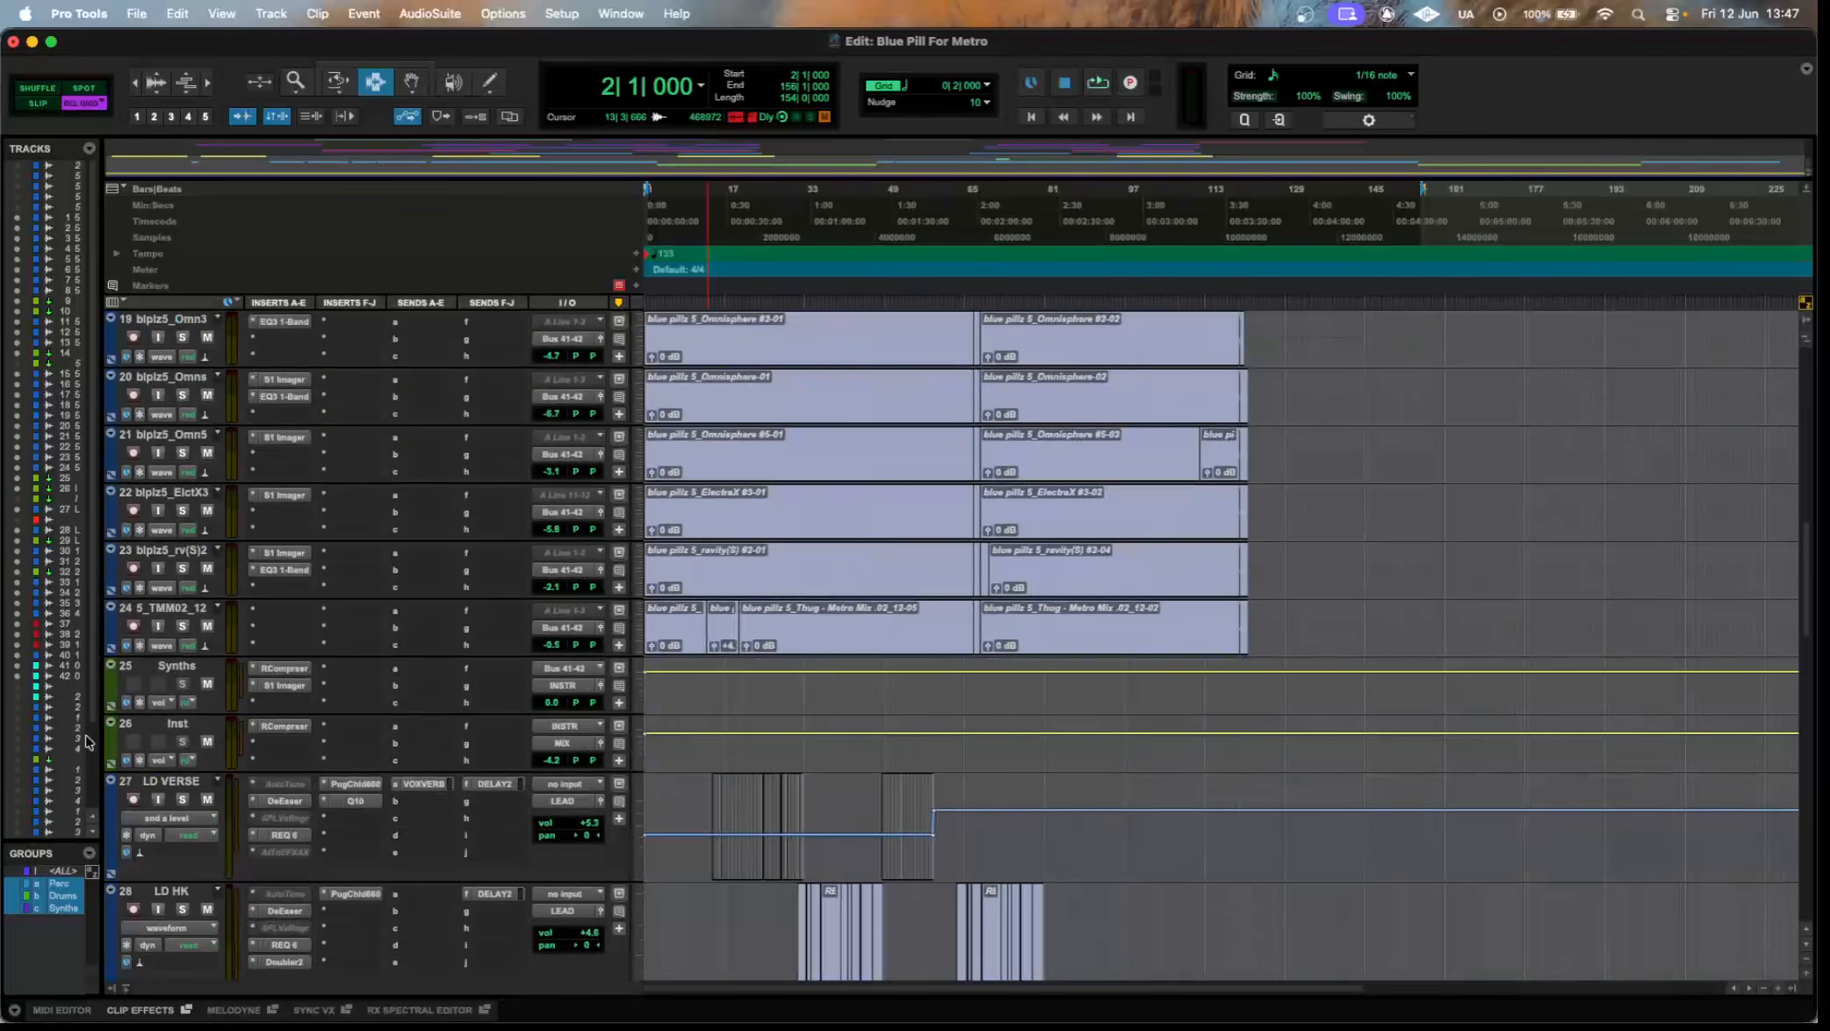
{"action": "left_click_drag", "start_coordinate": [101, 715], "coordinate": [549, 669]}
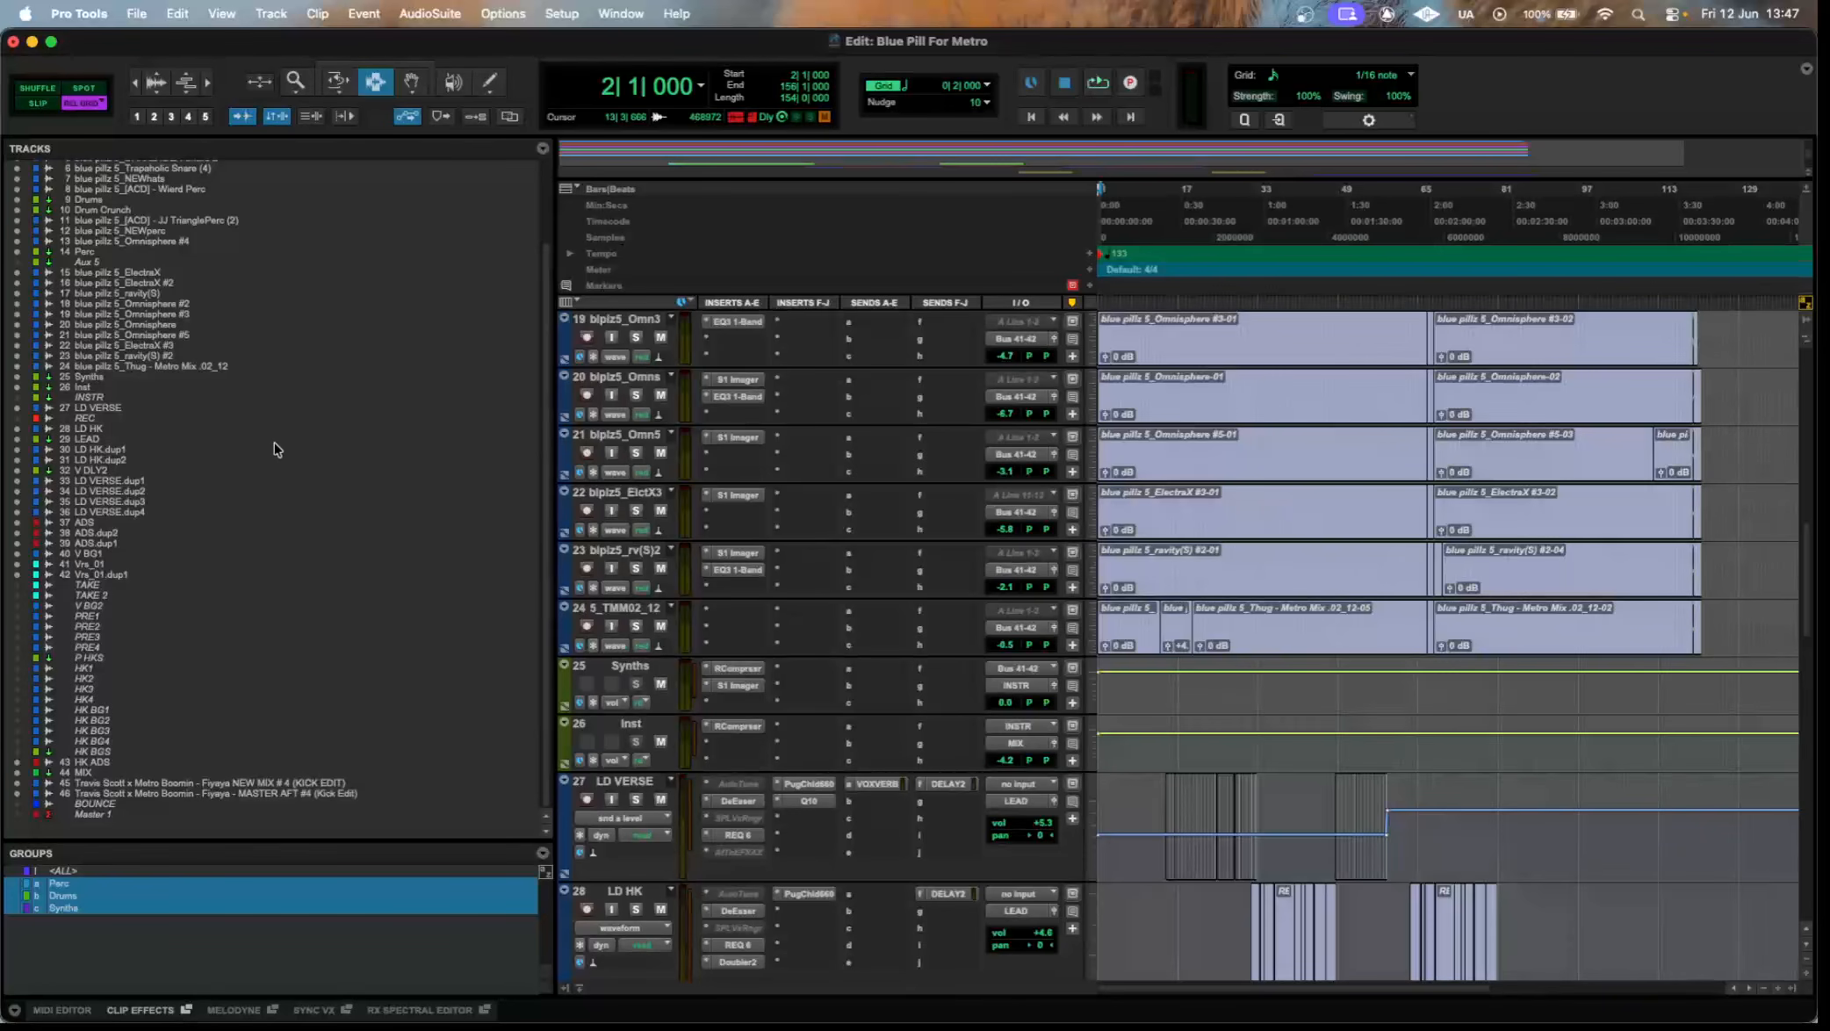
{"action": "scroll", "coordinate": [277, 448], "scroll_direction": "up", "scroll_amount": 5}
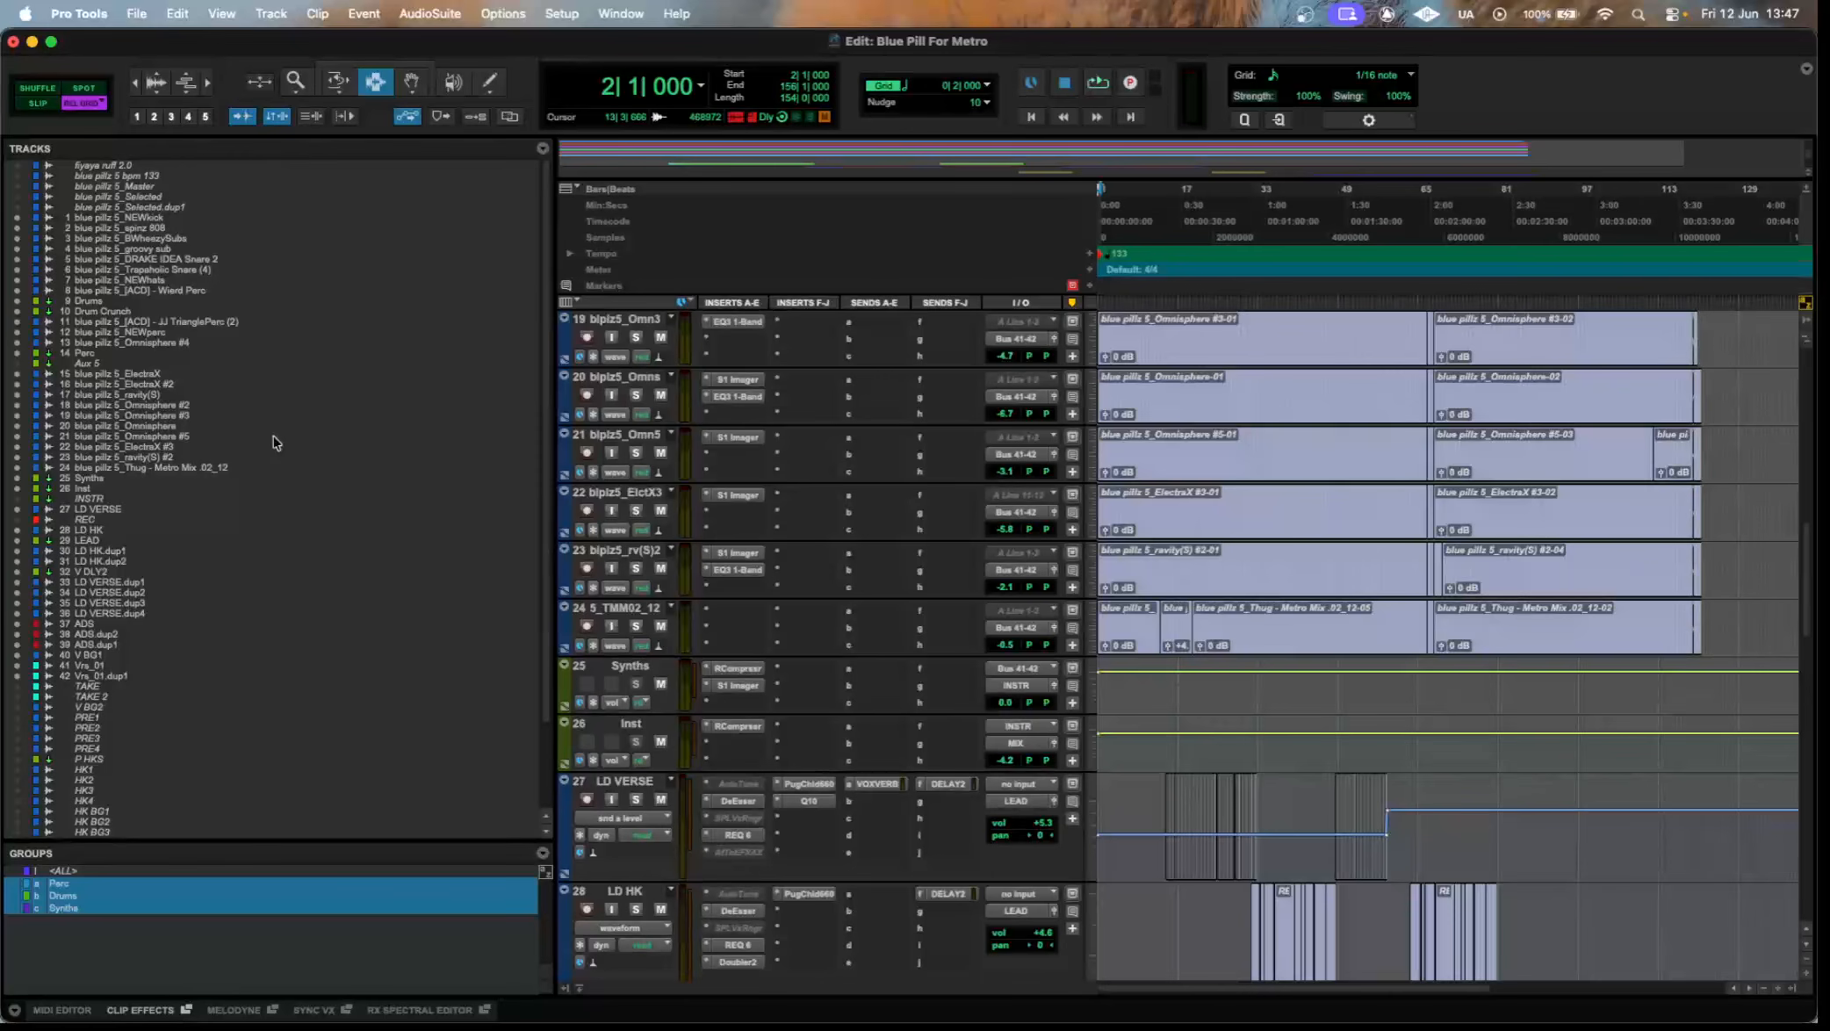
{"action": "scroll", "coordinate": [278, 442], "scroll_direction": "down", "scroll_amount": 5}
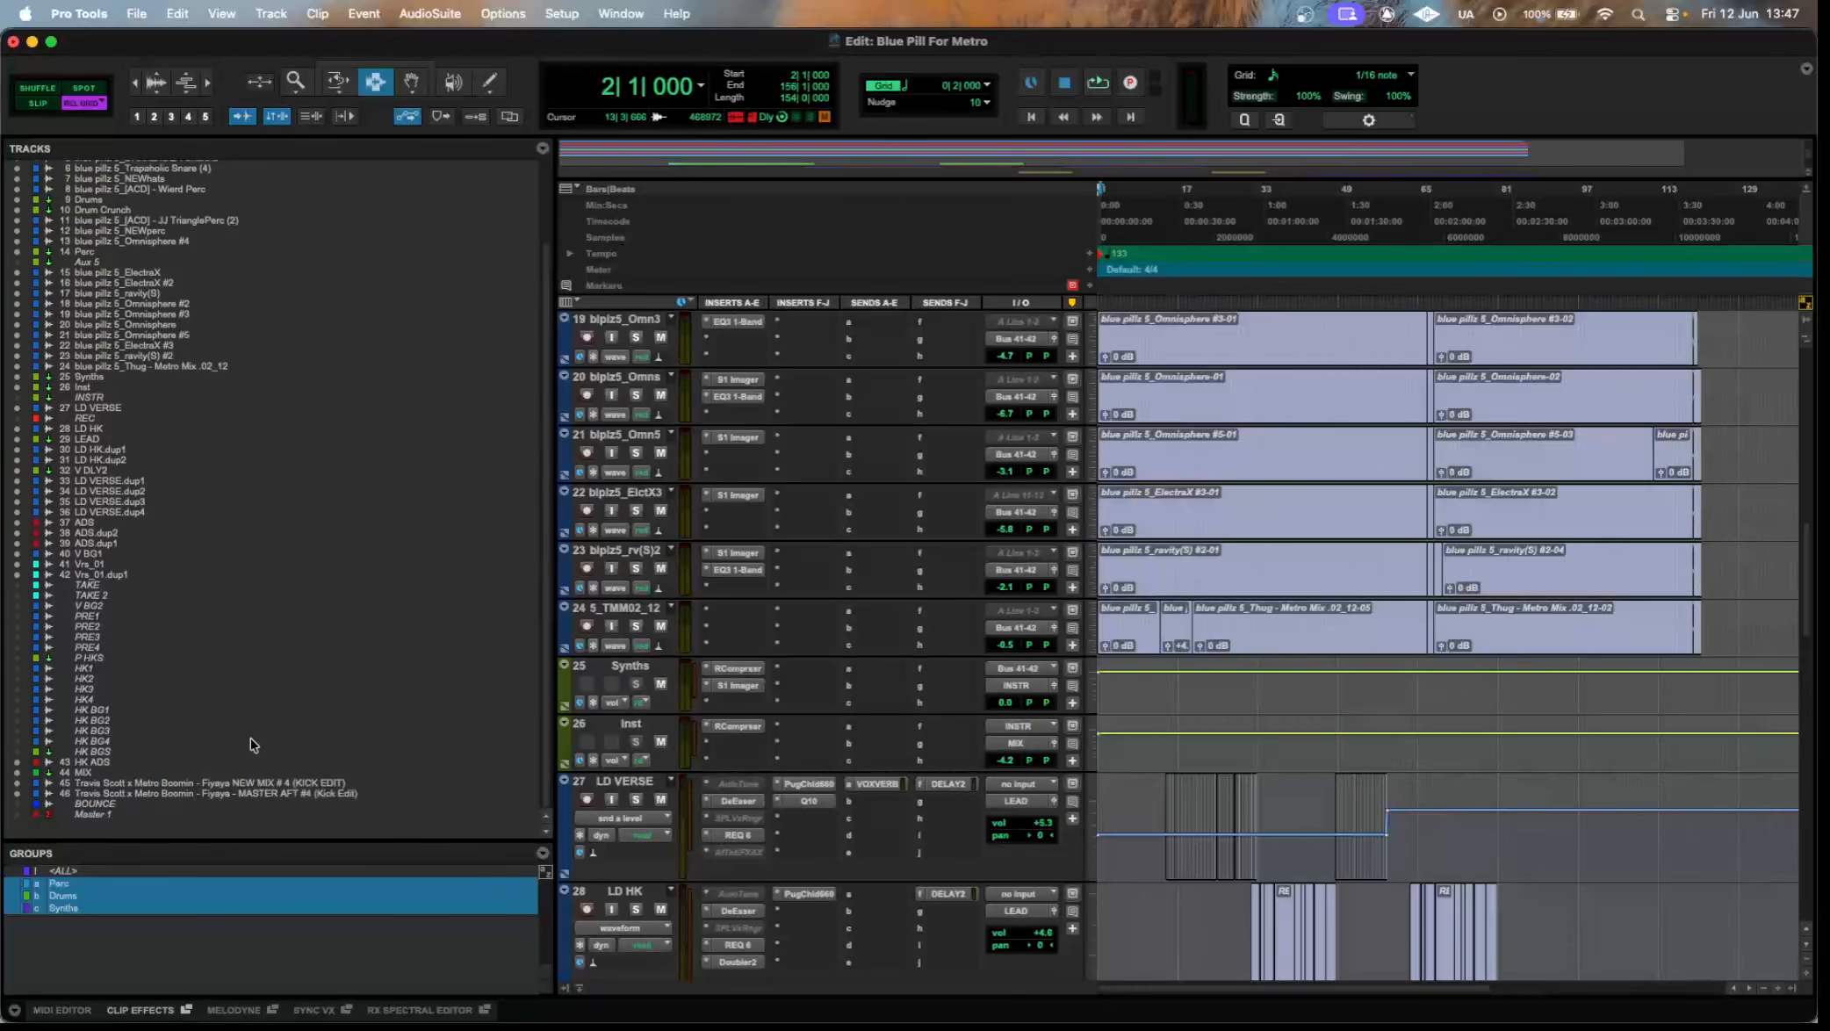
Show and activate the hidden Master 1 track and inspect its plugin inserts.
{"action": "left_click", "coordinate": [111, 815]}
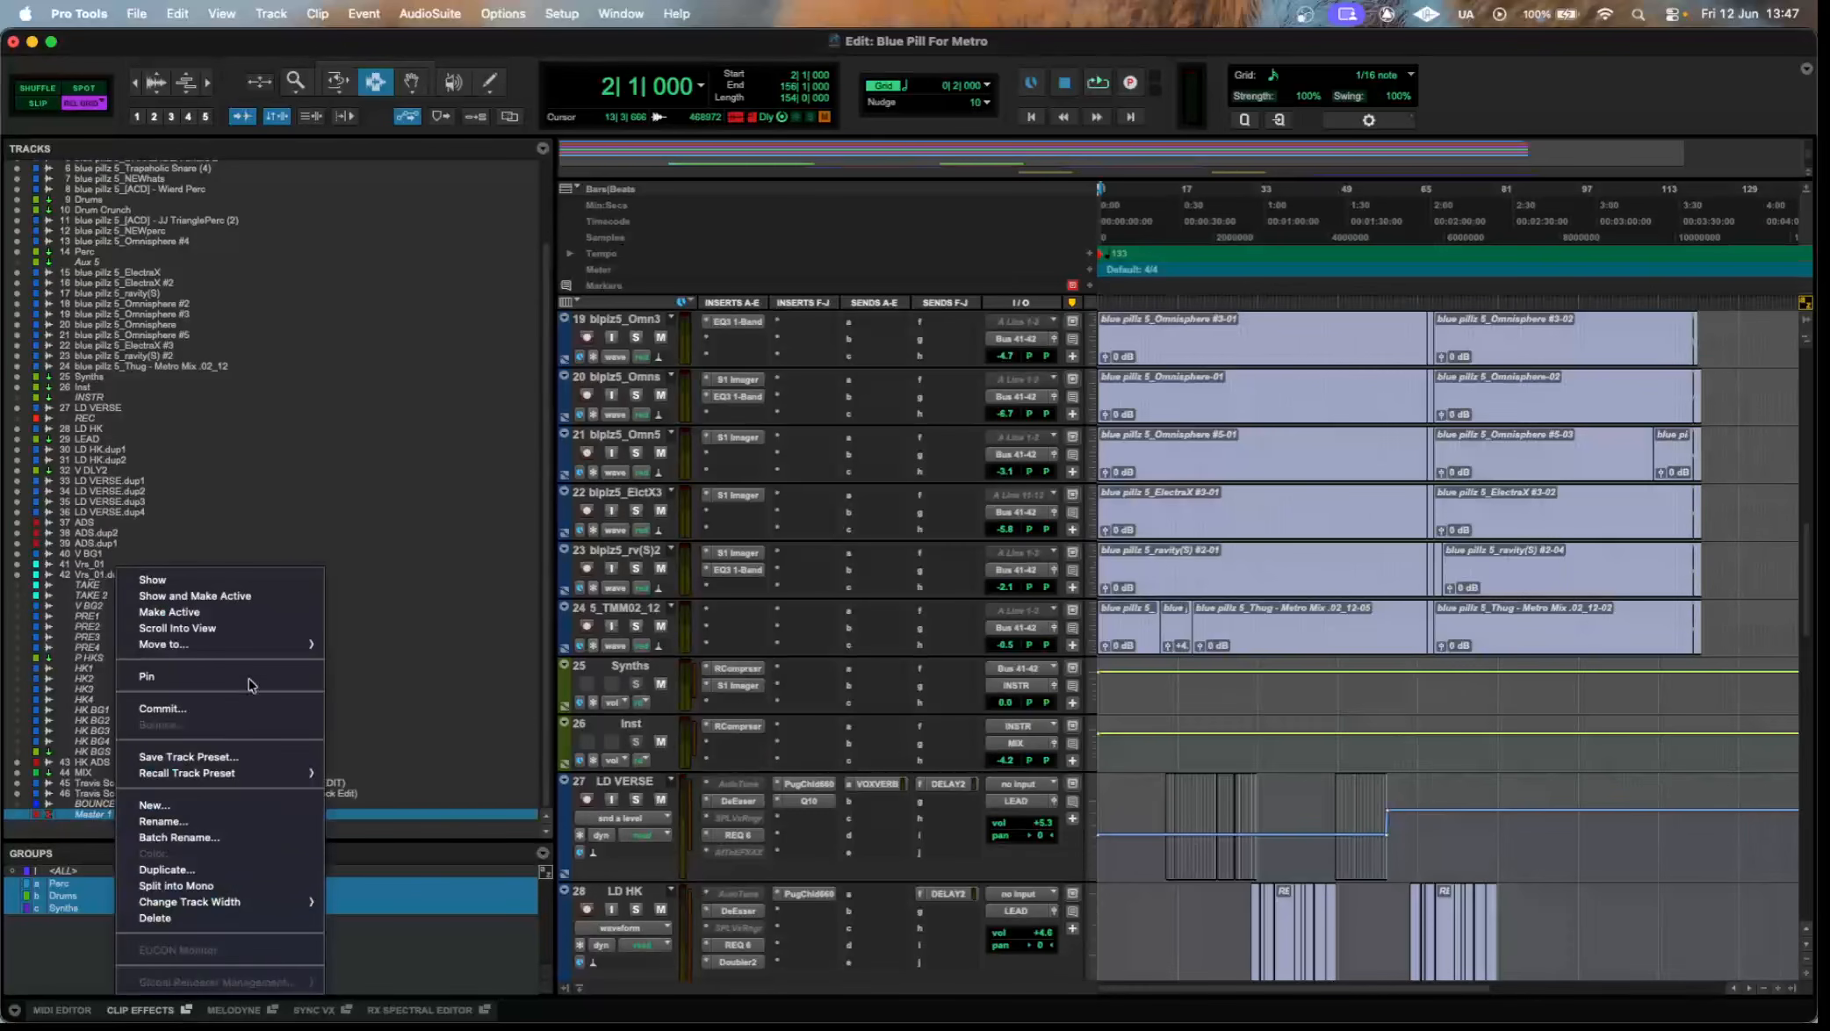
{"action": "left_click", "coordinate": [298, 596]}
{"action": "scroll", "coordinate": [750, 533], "scroll_direction": "down", "scroll_amount": 15}
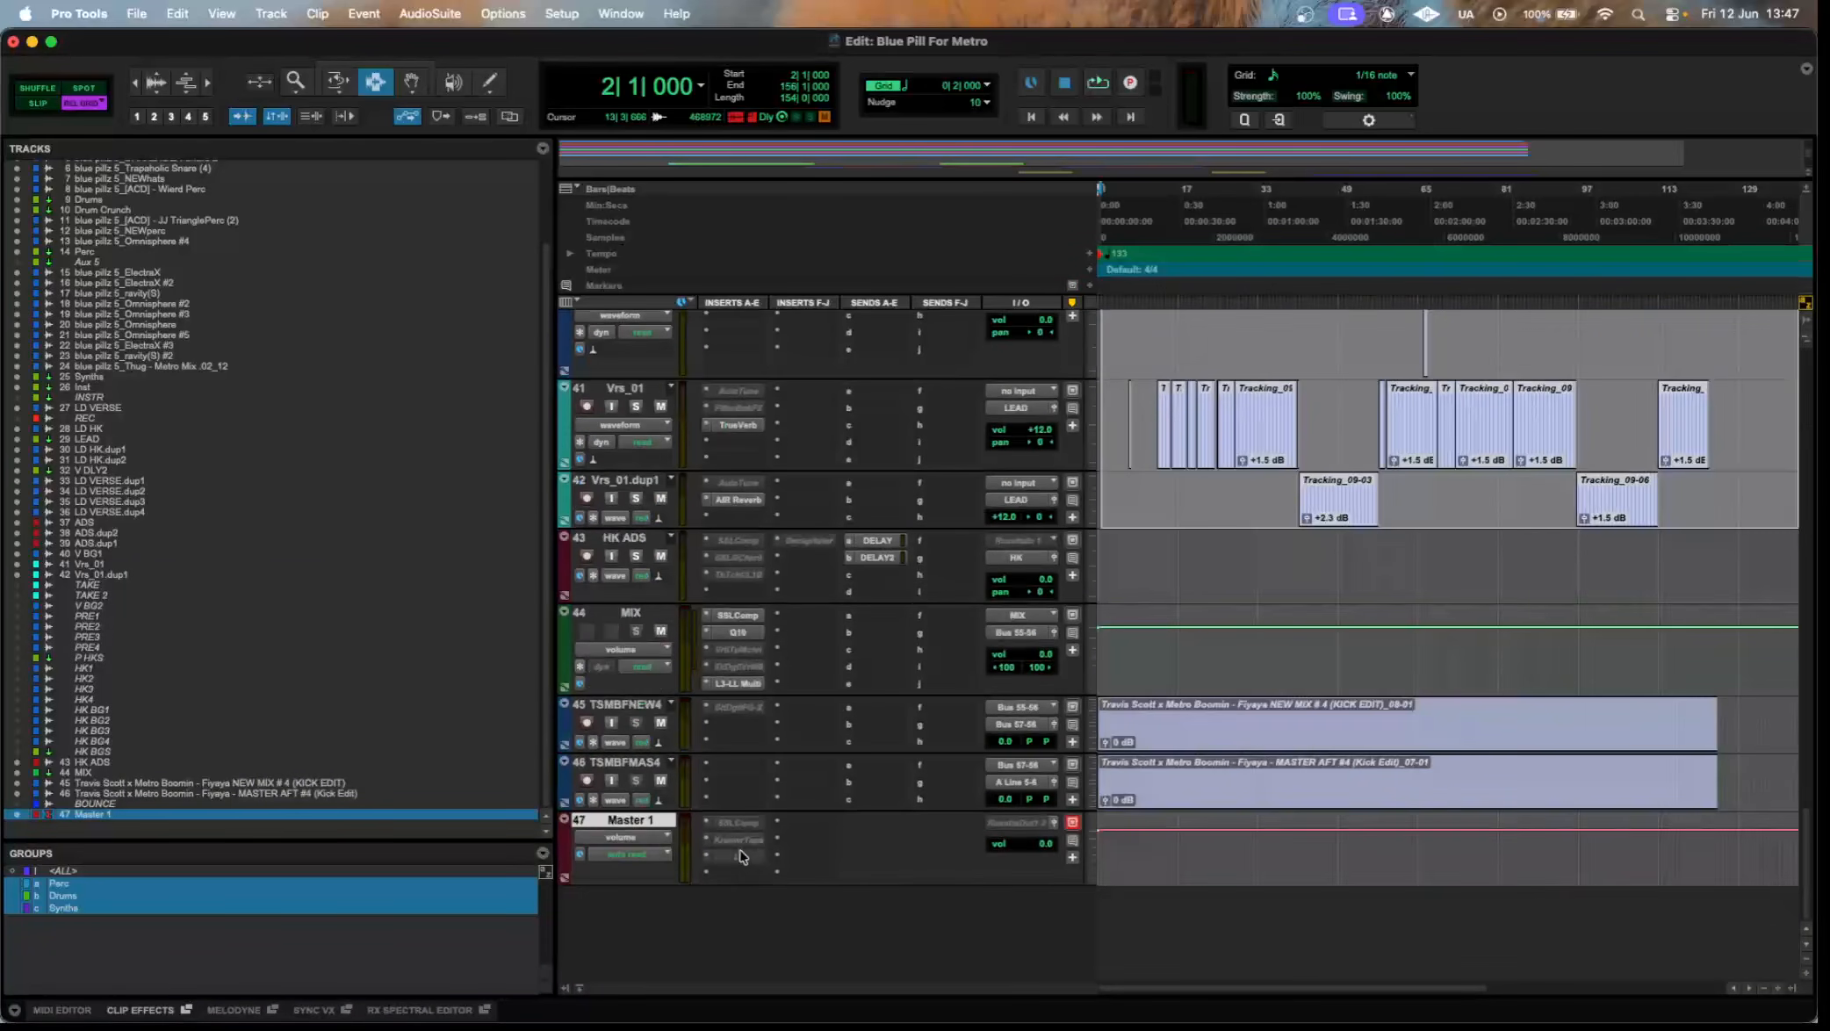
{"action": "left_click", "coordinate": [738, 840]}
{"action": "left_click", "coordinate": [761, 856]}
{"action": "left_click", "coordinate": [759, 858]}
Hide the Master 1 track, make it inactive again, and collapse the track list.
{"action": "right_click", "coordinate": [656, 830]}
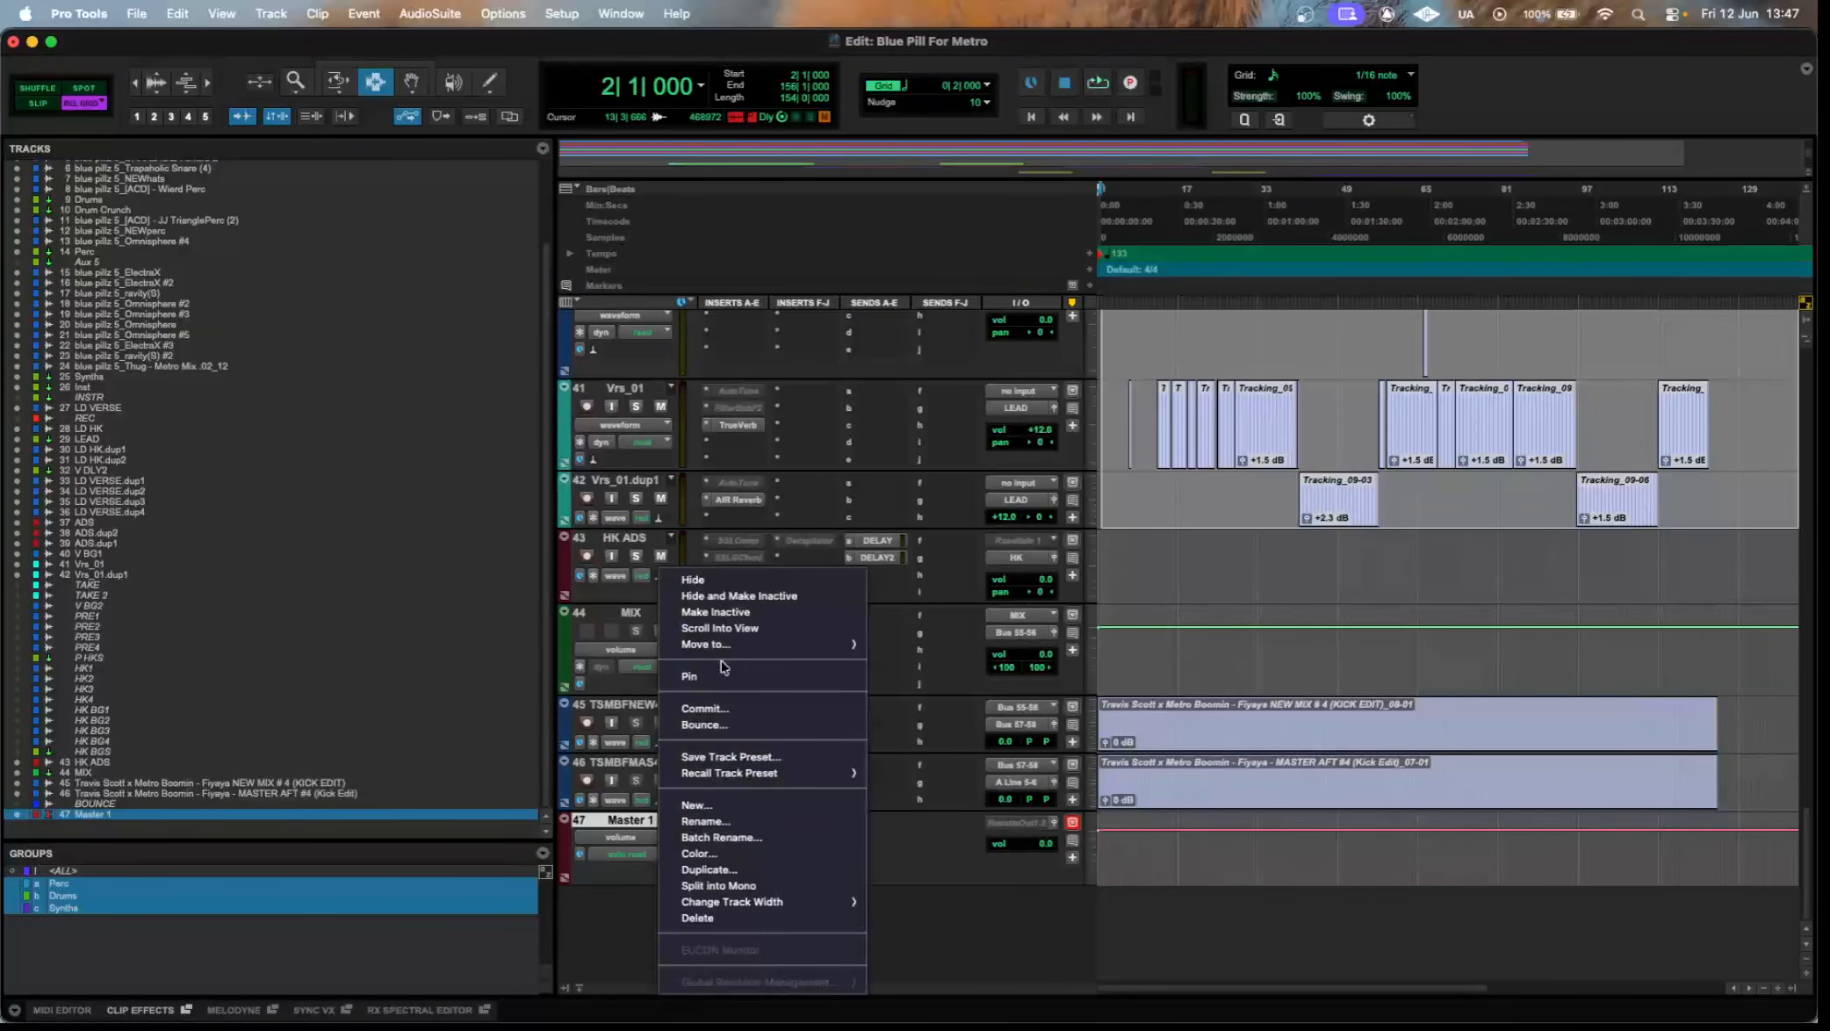
{"action": "left_click", "coordinate": [722, 595]}
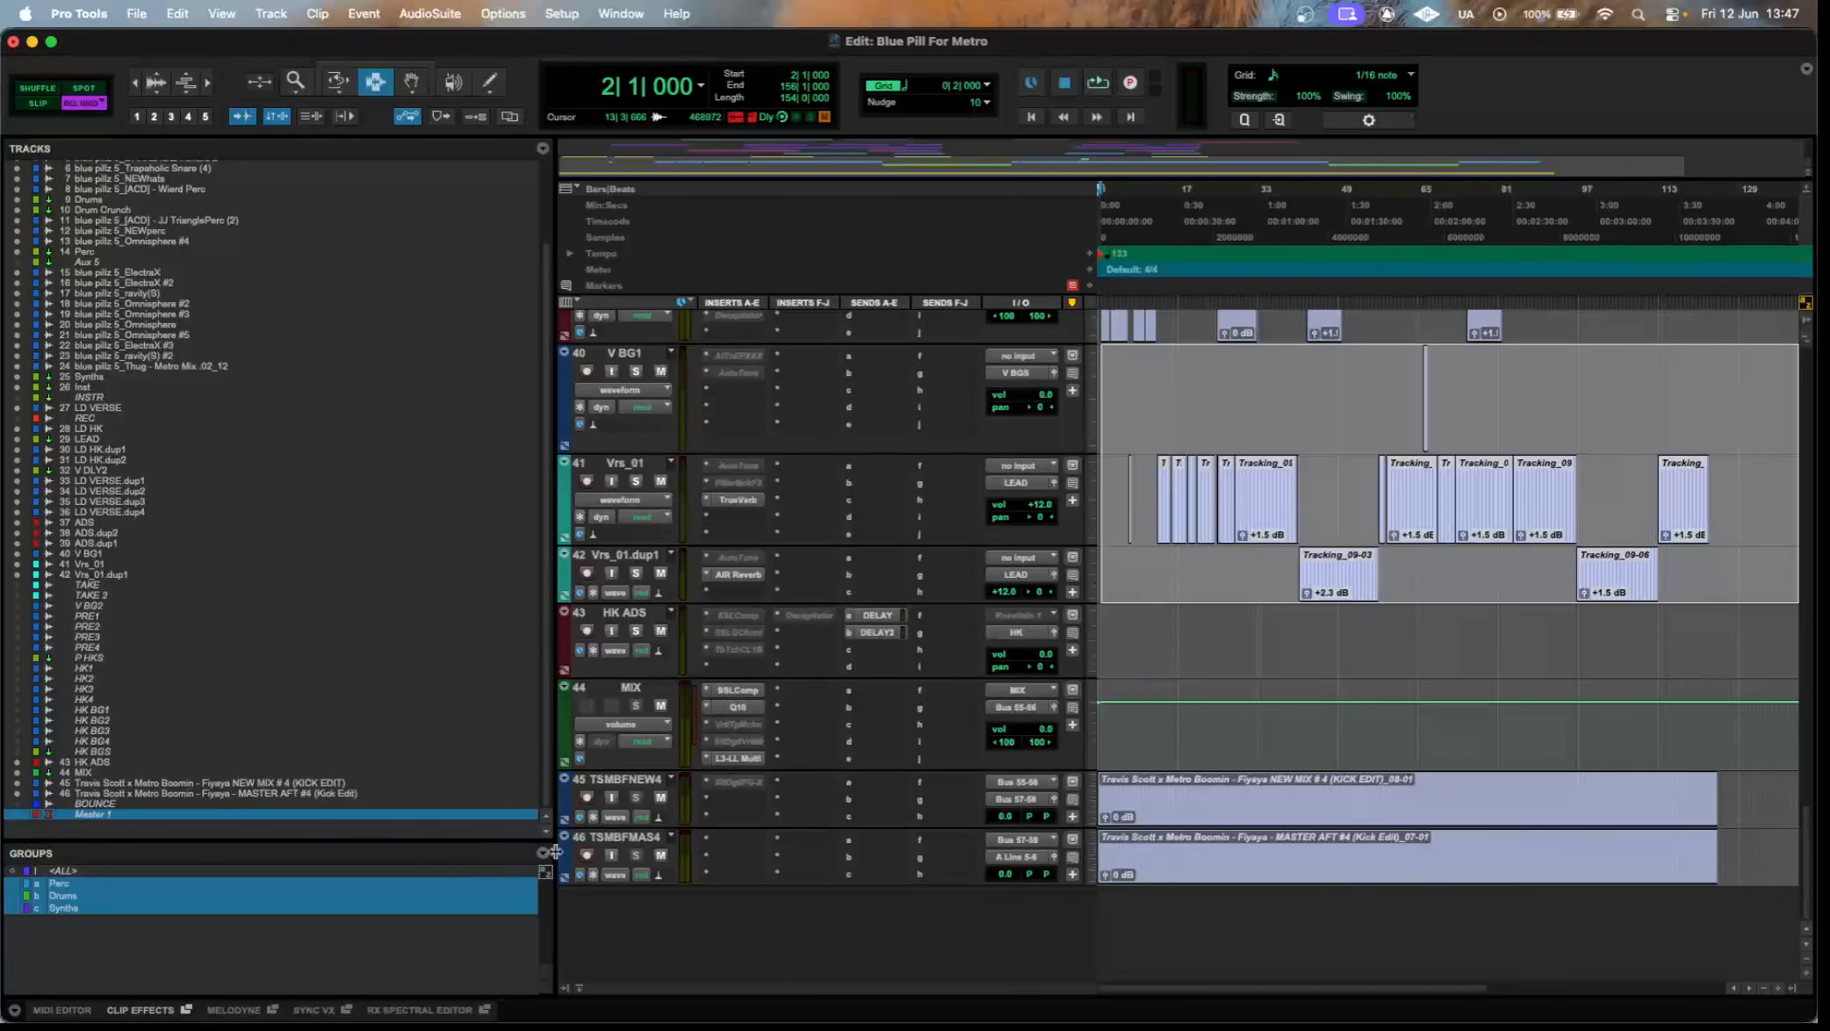
{"action": "left_click_drag", "start_coordinate": [555, 852], "coordinate": [106, 826]}
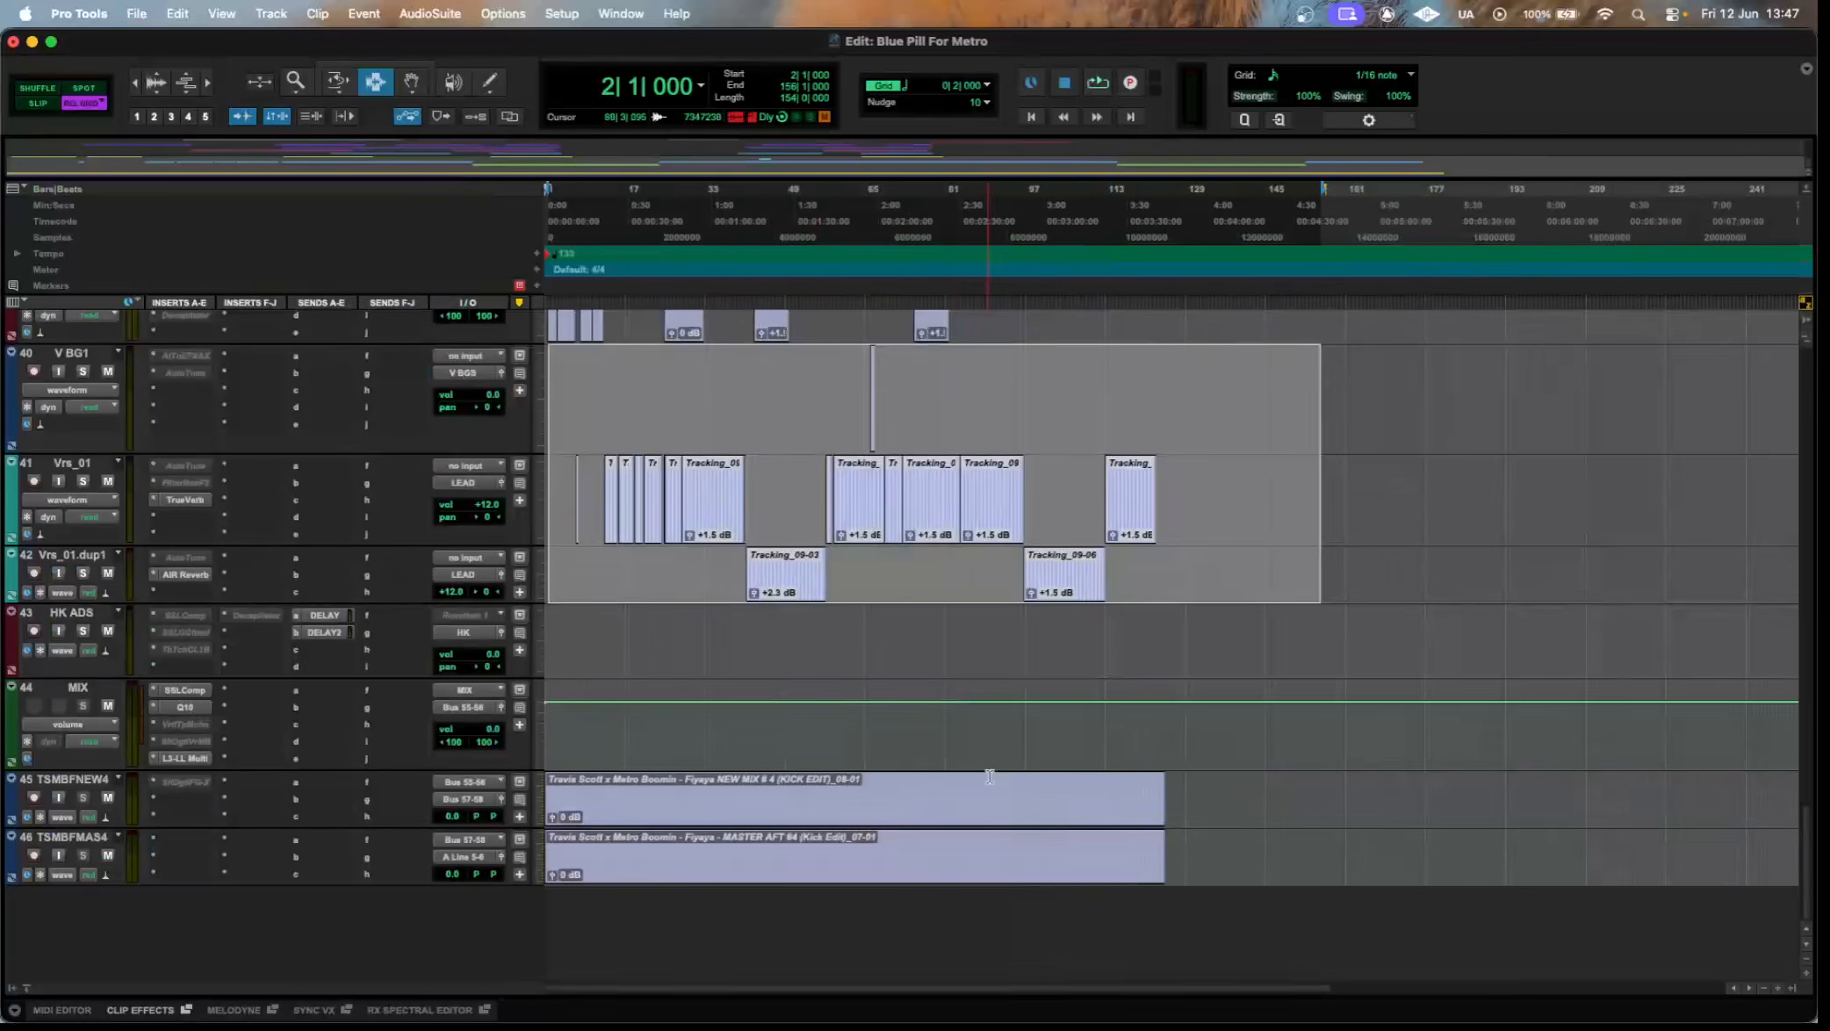
Clear the clip selection, highlight the LD HK clips, and follow with the clips on LD HK.dup1 and LD HK.dup2.
{"action": "scroll", "coordinate": [1426, 740], "scroll_direction": "up", "scroll_amount": 5}
{"action": "left_click", "coordinate": [1428, 740]}
{"action": "scroll", "coordinate": [785, 719], "scroll_direction": "up", "scroll_amount": 5}
{"action": "scroll", "coordinate": [784, 719], "scroll_direction": "up", "scroll_amount": 5}
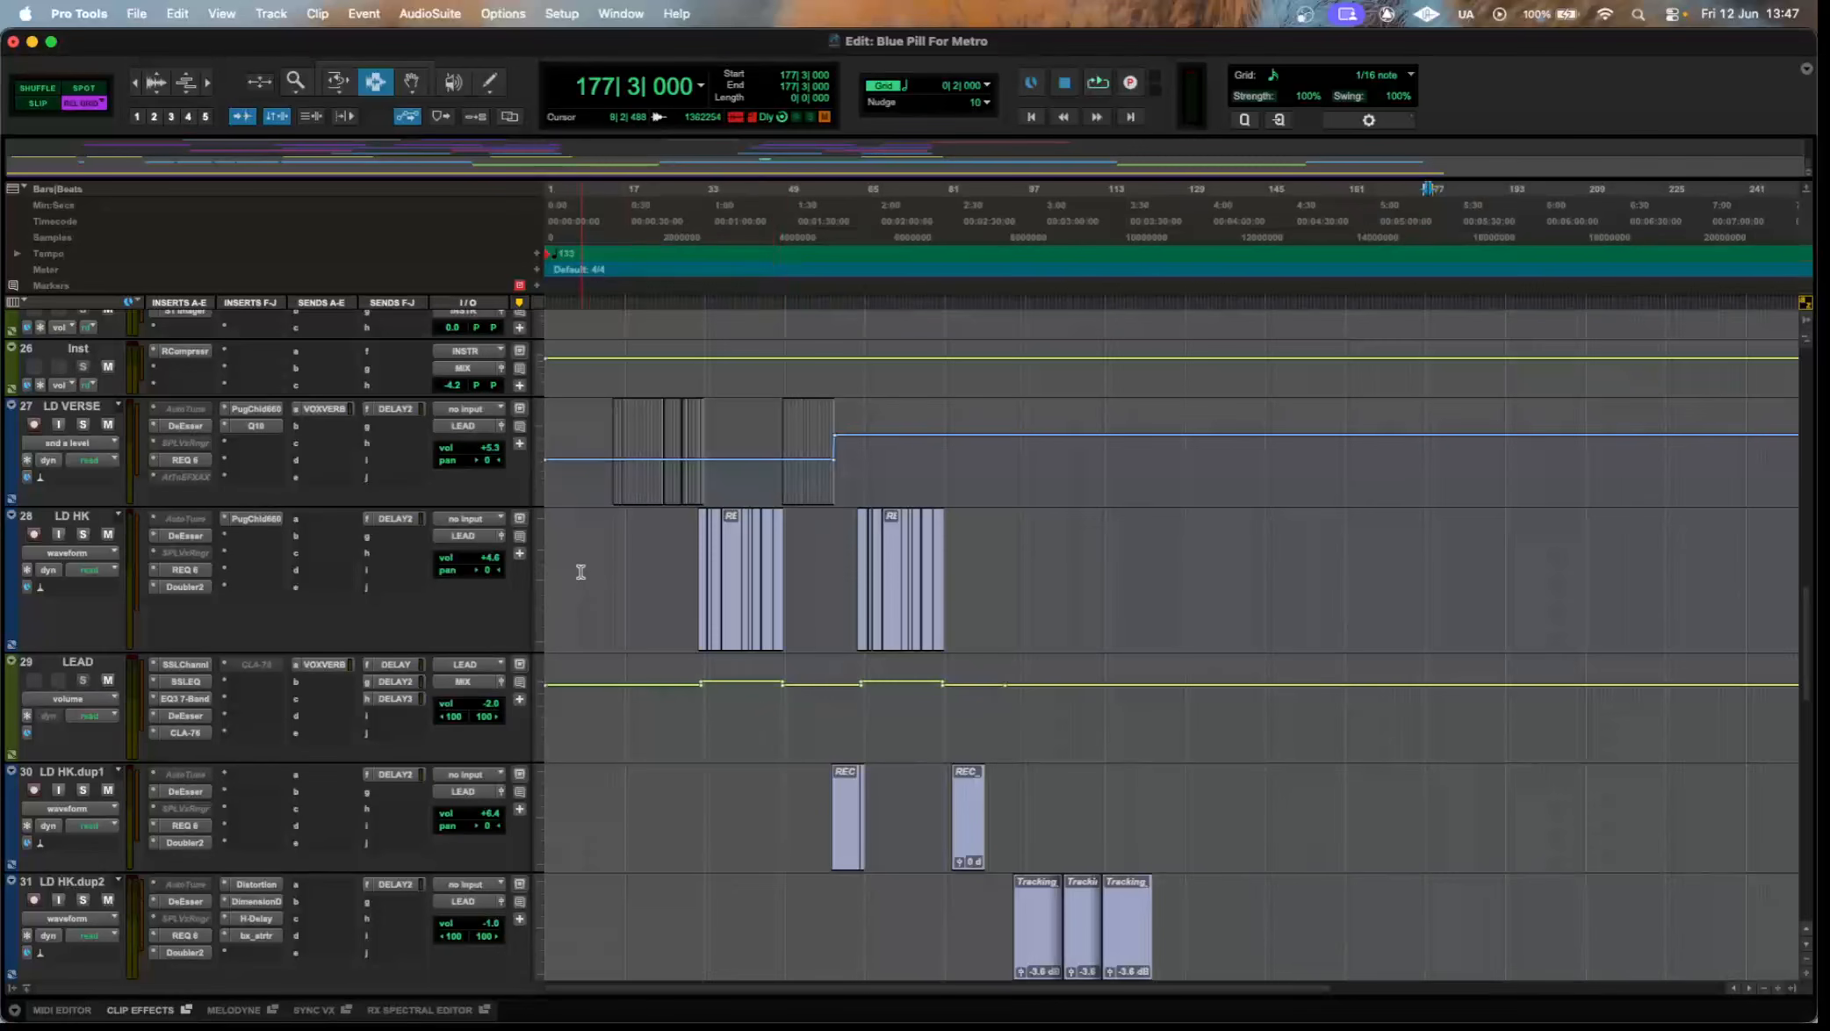
{"action": "scroll", "coordinate": [581, 571], "scroll_direction": "down", "scroll_amount": 3}
{"action": "scroll", "coordinate": [606, 553], "scroll_direction": "down", "scroll_amount": 3}
{"action": "scroll", "coordinate": [613, 543], "scroll_direction": "up", "scroll_amount": 4}
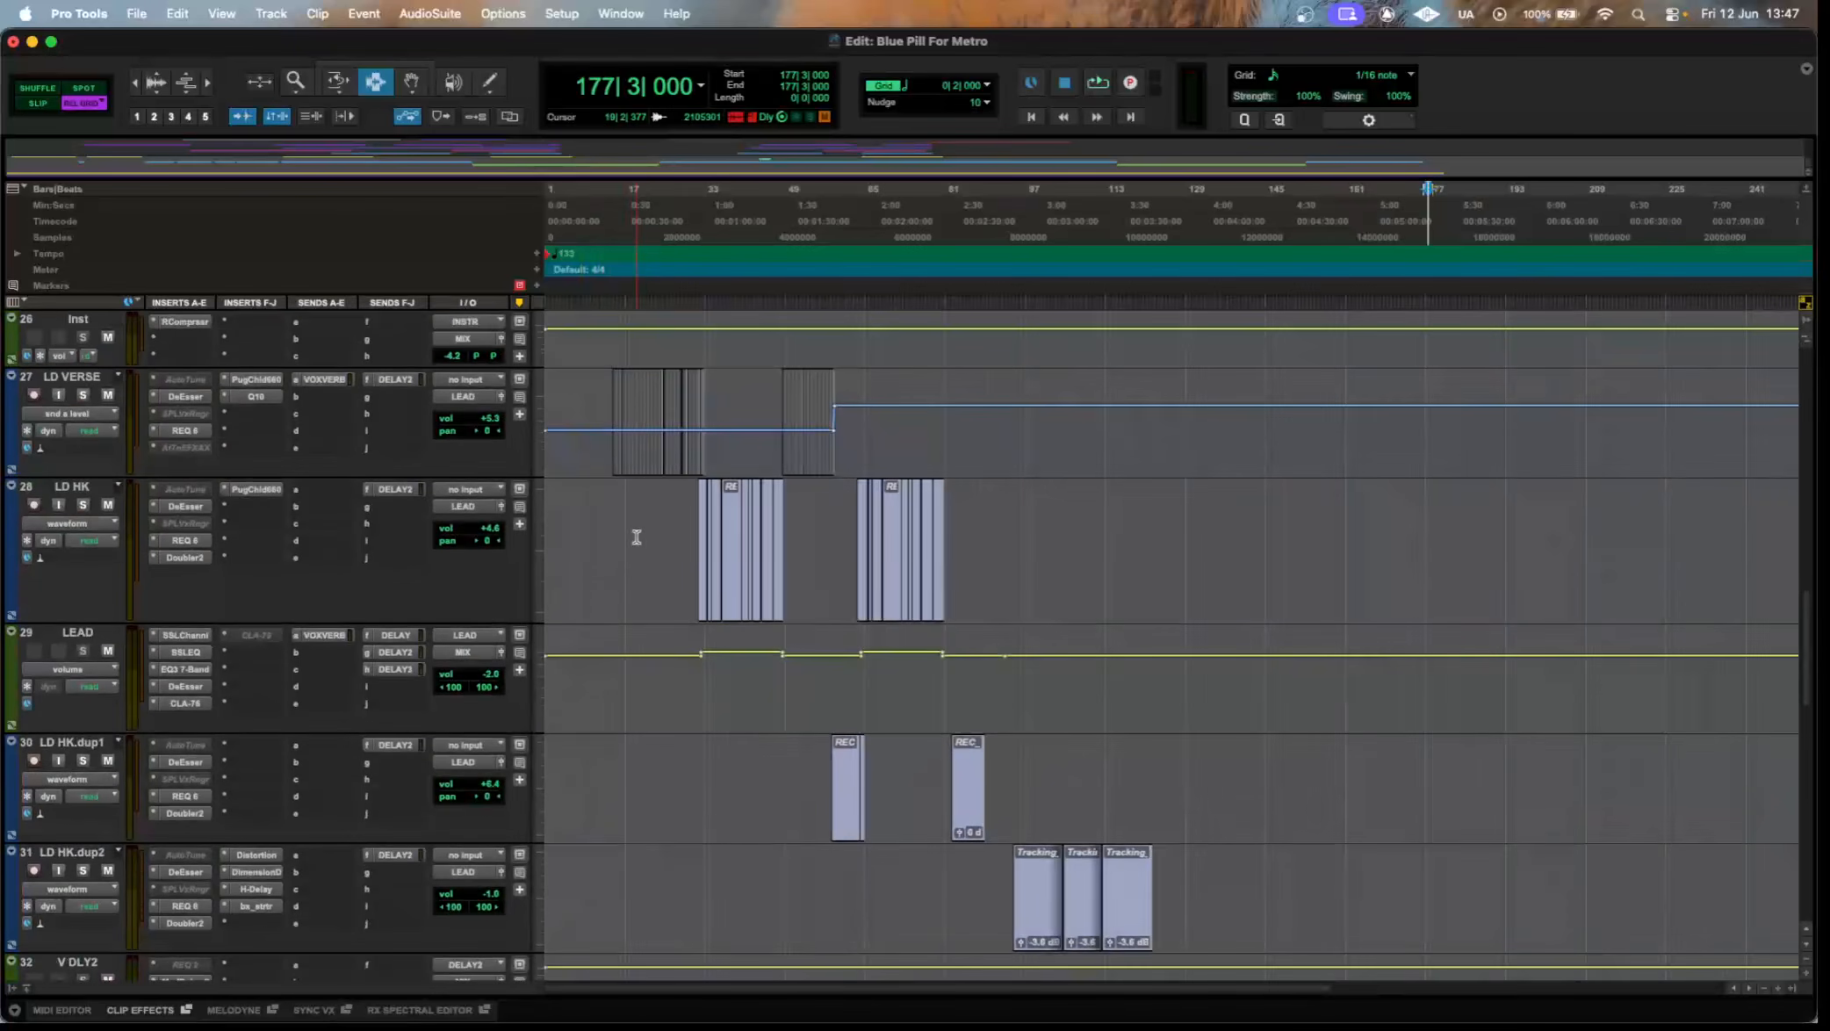
{"action": "left_click_drag", "start_coordinate": [628, 536], "coordinate": [1049, 527]}
{"action": "scroll", "coordinate": [150, 654], "scroll_direction": "down", "scroll_amount": 5}
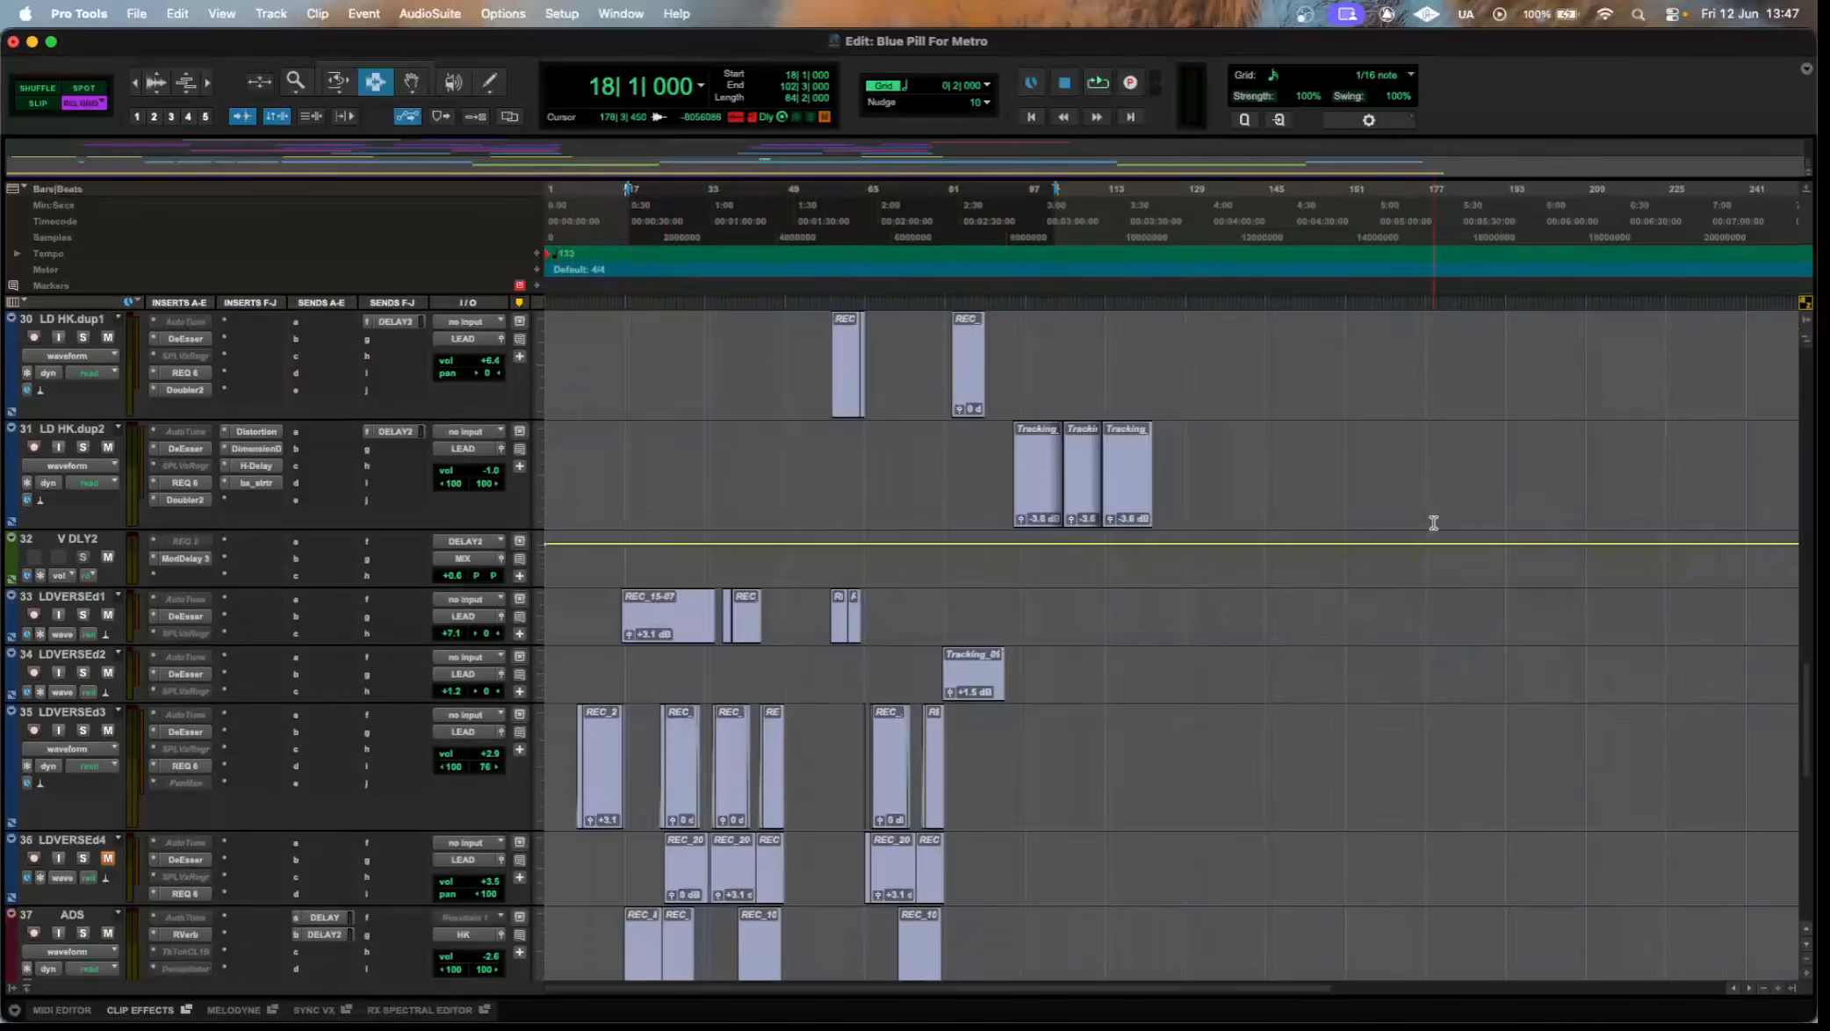
{"action": "left_click_drag", "start_coordinate": [1394, 524], "coordinate": [626, 383]}
Highlight the clips from LDVERSEd2 down to ADS.dup2, followed by those on the three ADS tracks.
{"action": "scroll", "coordinate": [475, 417], "scroll_direction": "down", "scroll_amount": 5}
{"action": "left_click_drag", "start_coordinate": [1301, 700], "coordinate": [396, 357]}
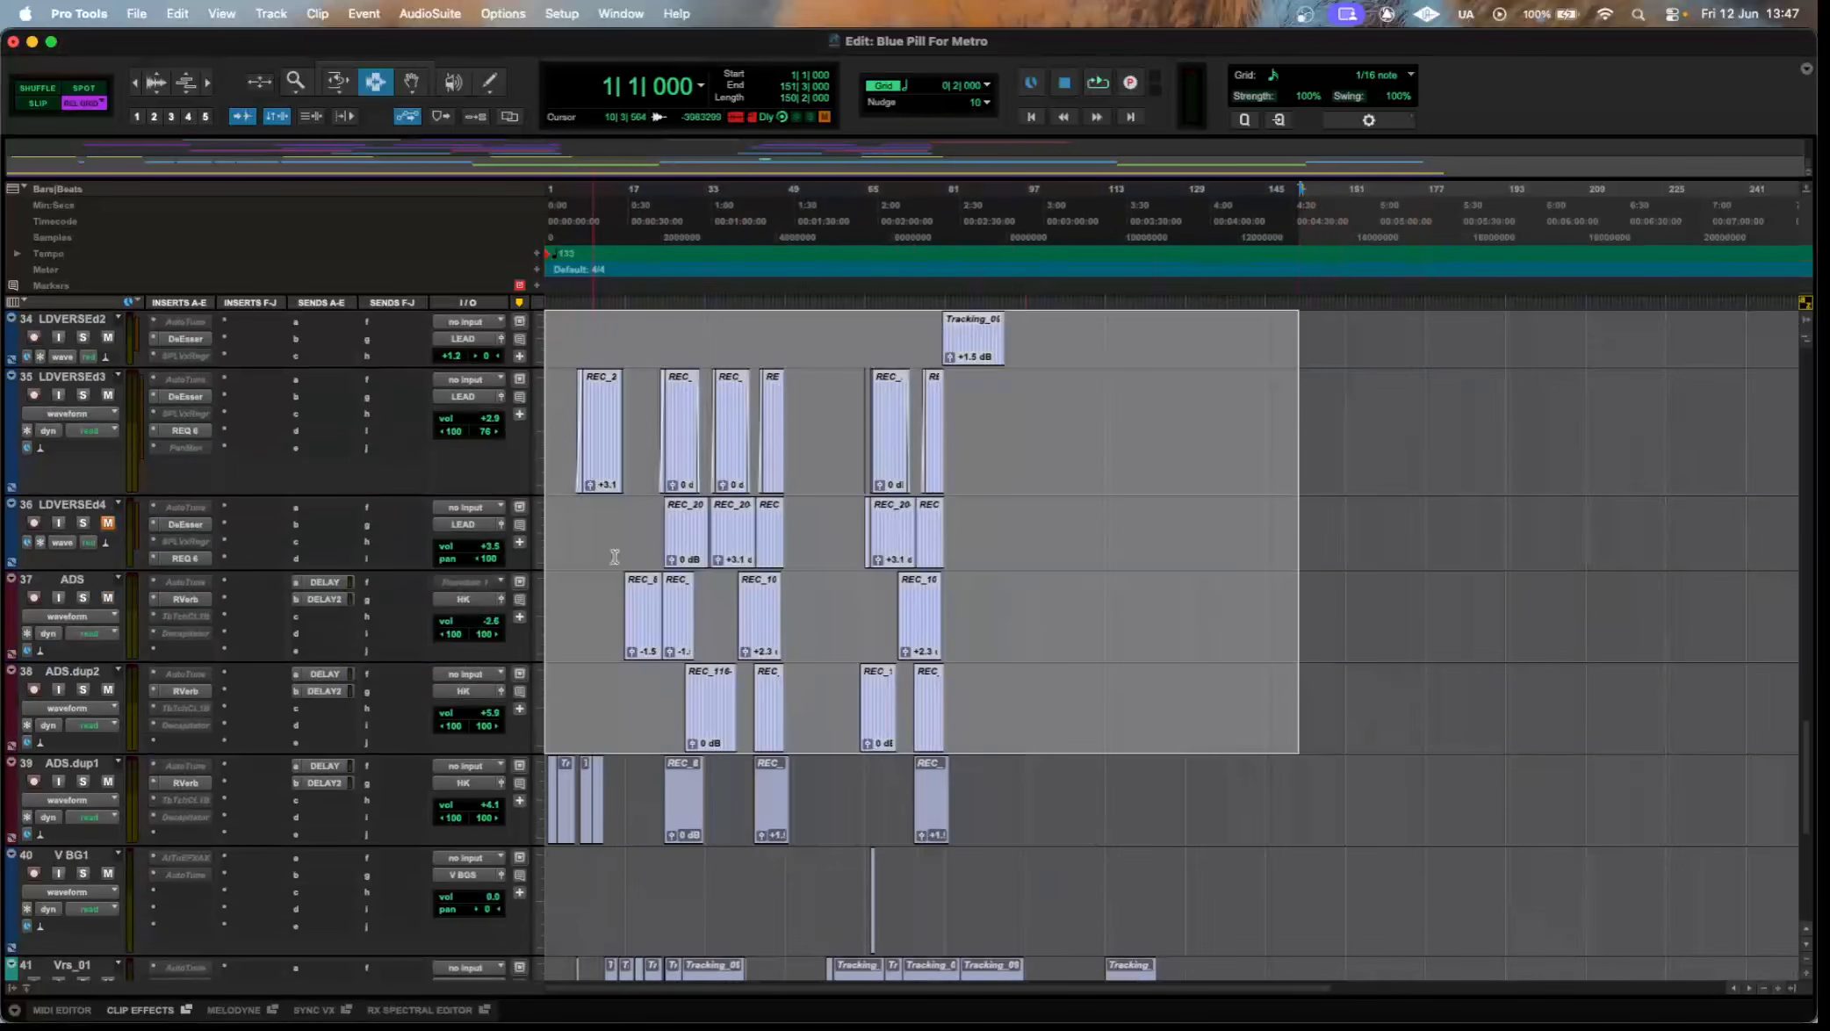
{"action": "scroll", "coordinate": [615, 551], "scroll_direction": "down", "scroll_amount": 4}
{"action": "left_click_drag", "start_coordinate": [1255, 584], "coordinate": [557, 323]}
Highlight the clips on tracks 36 to 39, from LDVERSEd4 to ADS.dup1, and look over the tracks below.
{"action": "scroll", "coordinate": [769, 707], "scroll_direction": "up", "scroll_amount": 3}
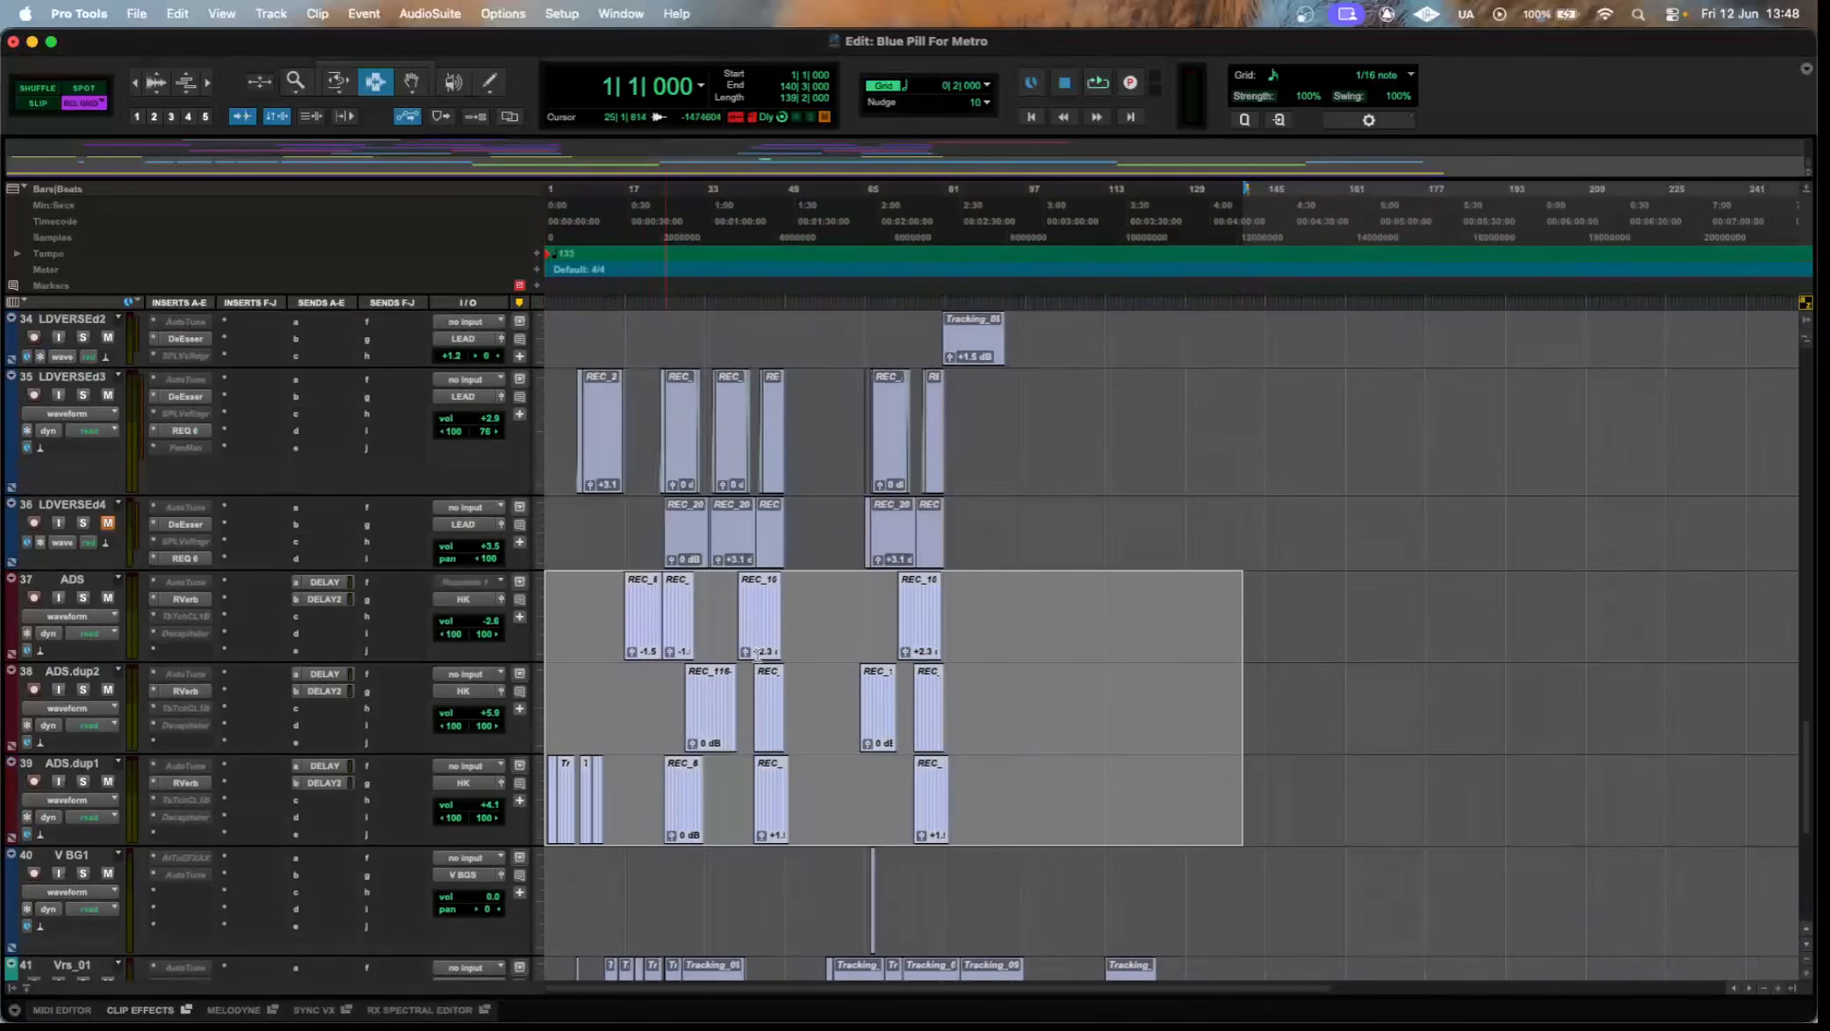
{"action": "left_click_drag", "start_coordinate": [1223, 786], "coordinate": [325, 565]}
{"action": "scroll", "coordinate": [326, 570], "scroll_direction": "down", "scroll_amount": 3}
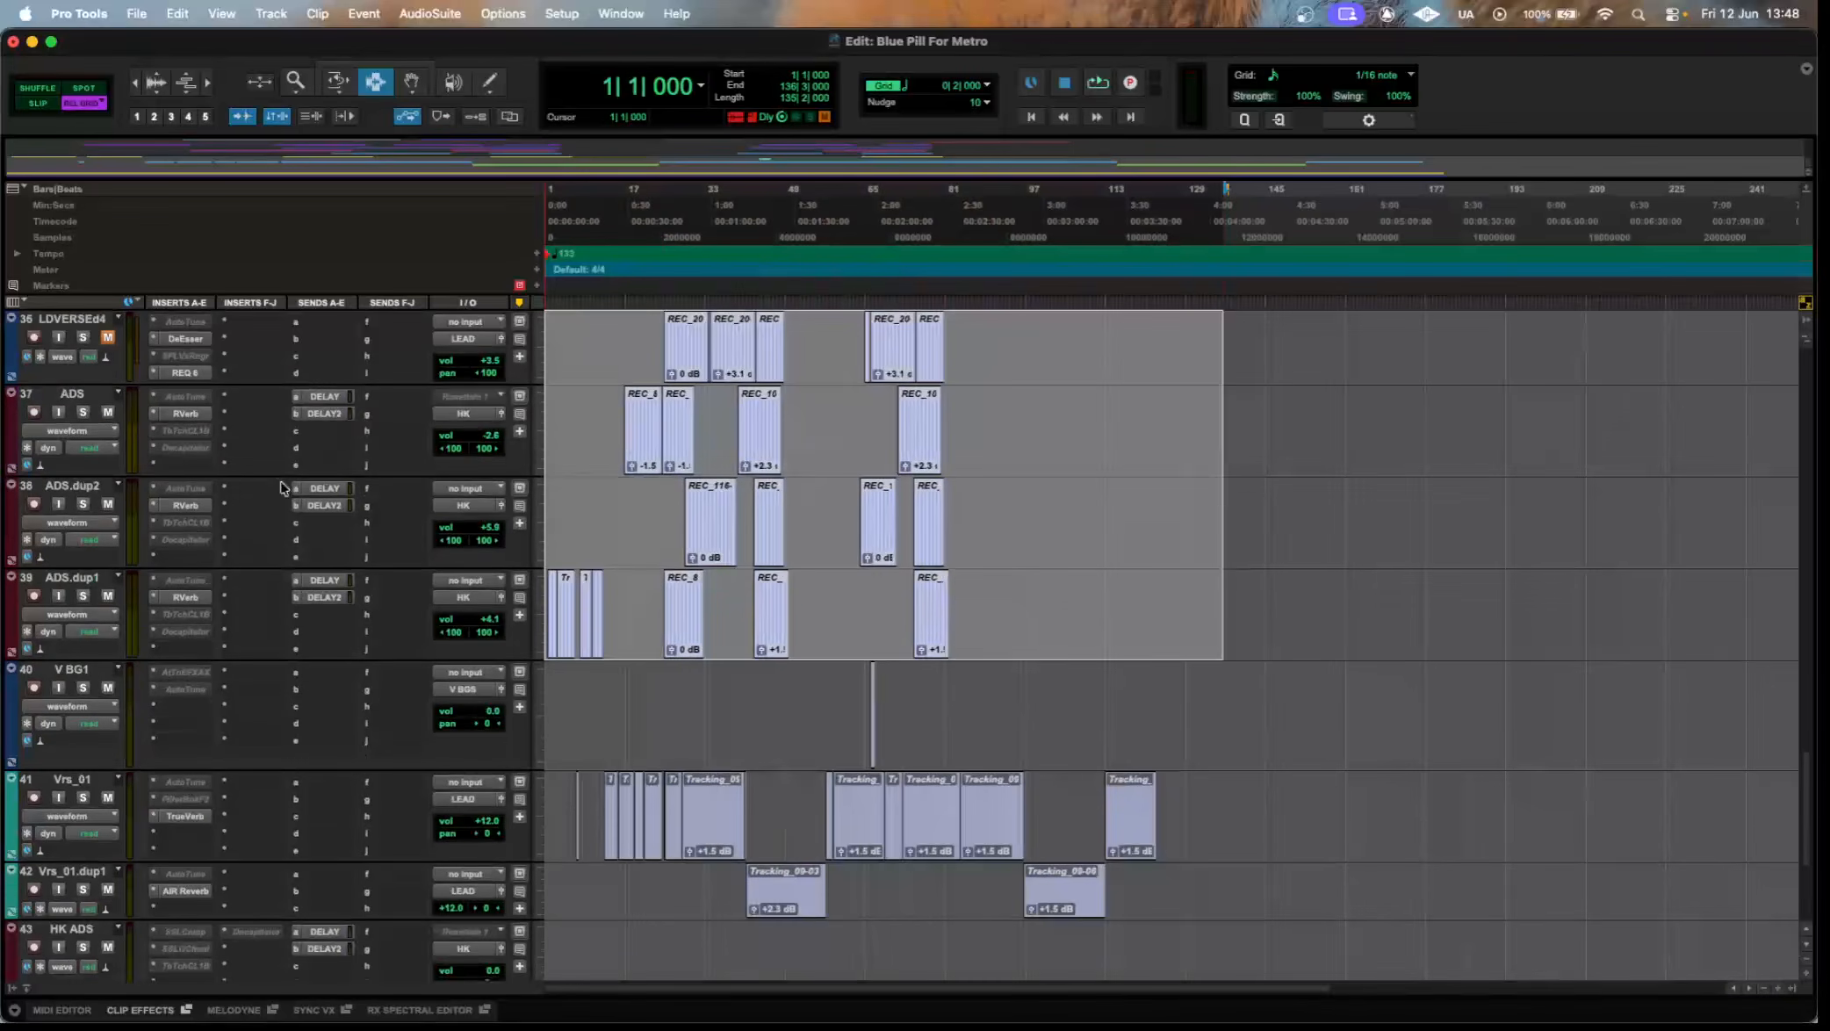
Highlight the clips on the Vrs_01 and Vrs_01.dup1 tracks, extending the selection down across the HK ADS track.
{"action": "scroll", "coordinate": [170, 356], "scroll_direction": "up", "scroll_amount": 3}
{"action": "scroll", "coordinate": [778, 529], "scroll_direction": "down", "scroll_amount": 5}
{"action": "left_click_drag", "start_coordinate": [1384, 795], "coordinate": [527, 663]}
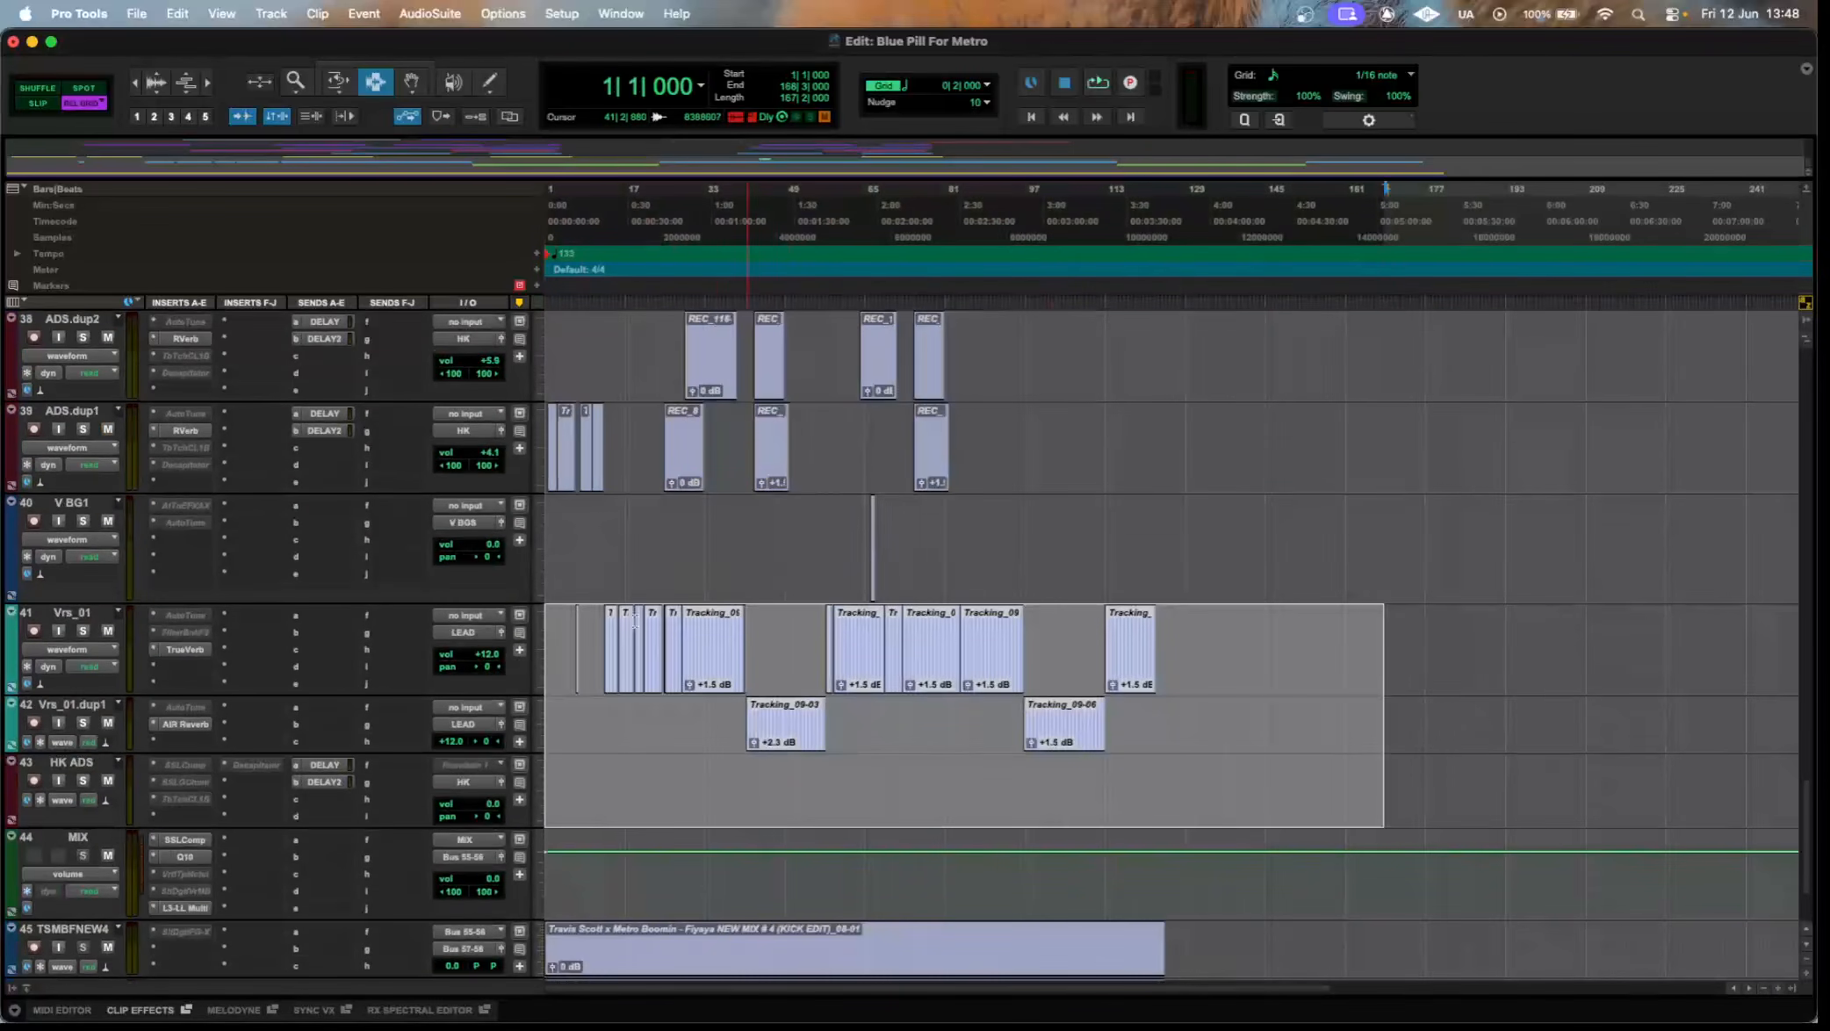
{"action": "scroll", "coordinate": [877, 632], "scroll_direction": "down", "scroll_amount": 2}
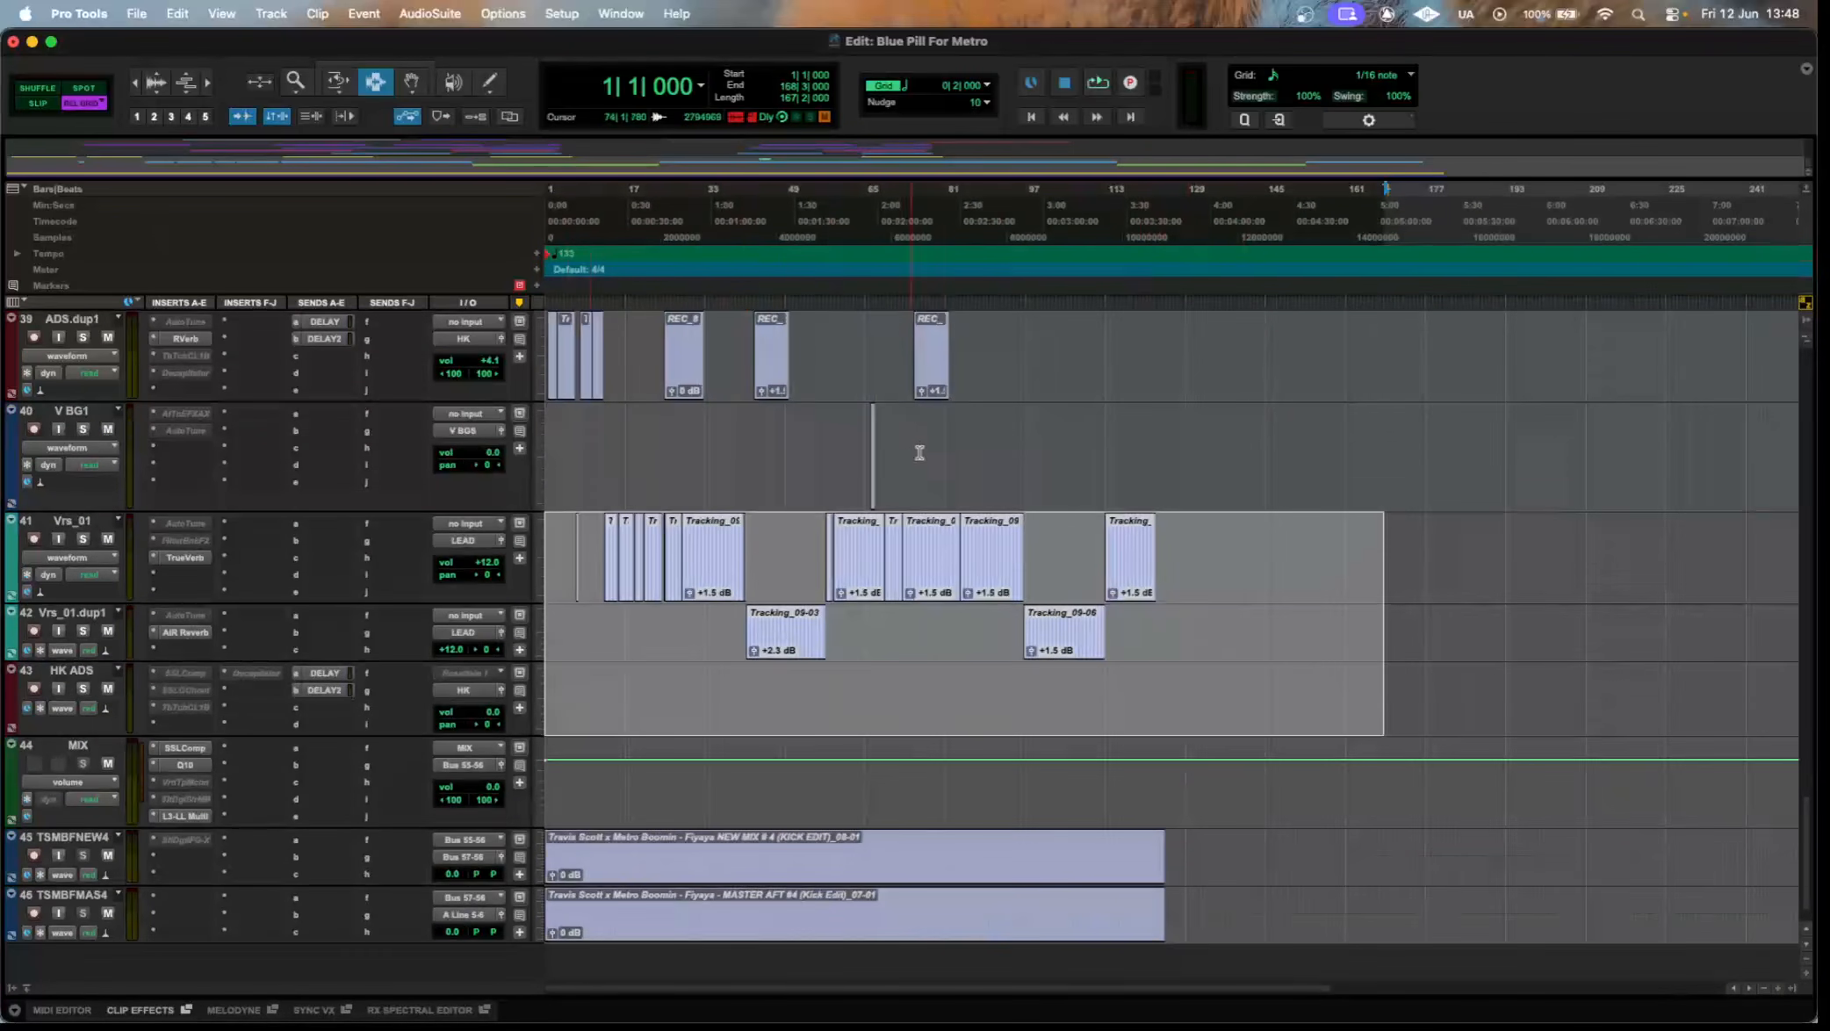
View the SSLComp, Q10 and L3-LL Multi plugins on the MIX track and close the plugin window.
{"action": "scroll", "coordinate": [875, 676], "scroll_direction": "down", "scroll_amount": 2}
{"action": "left_click", "coordinate": [195, 707]}
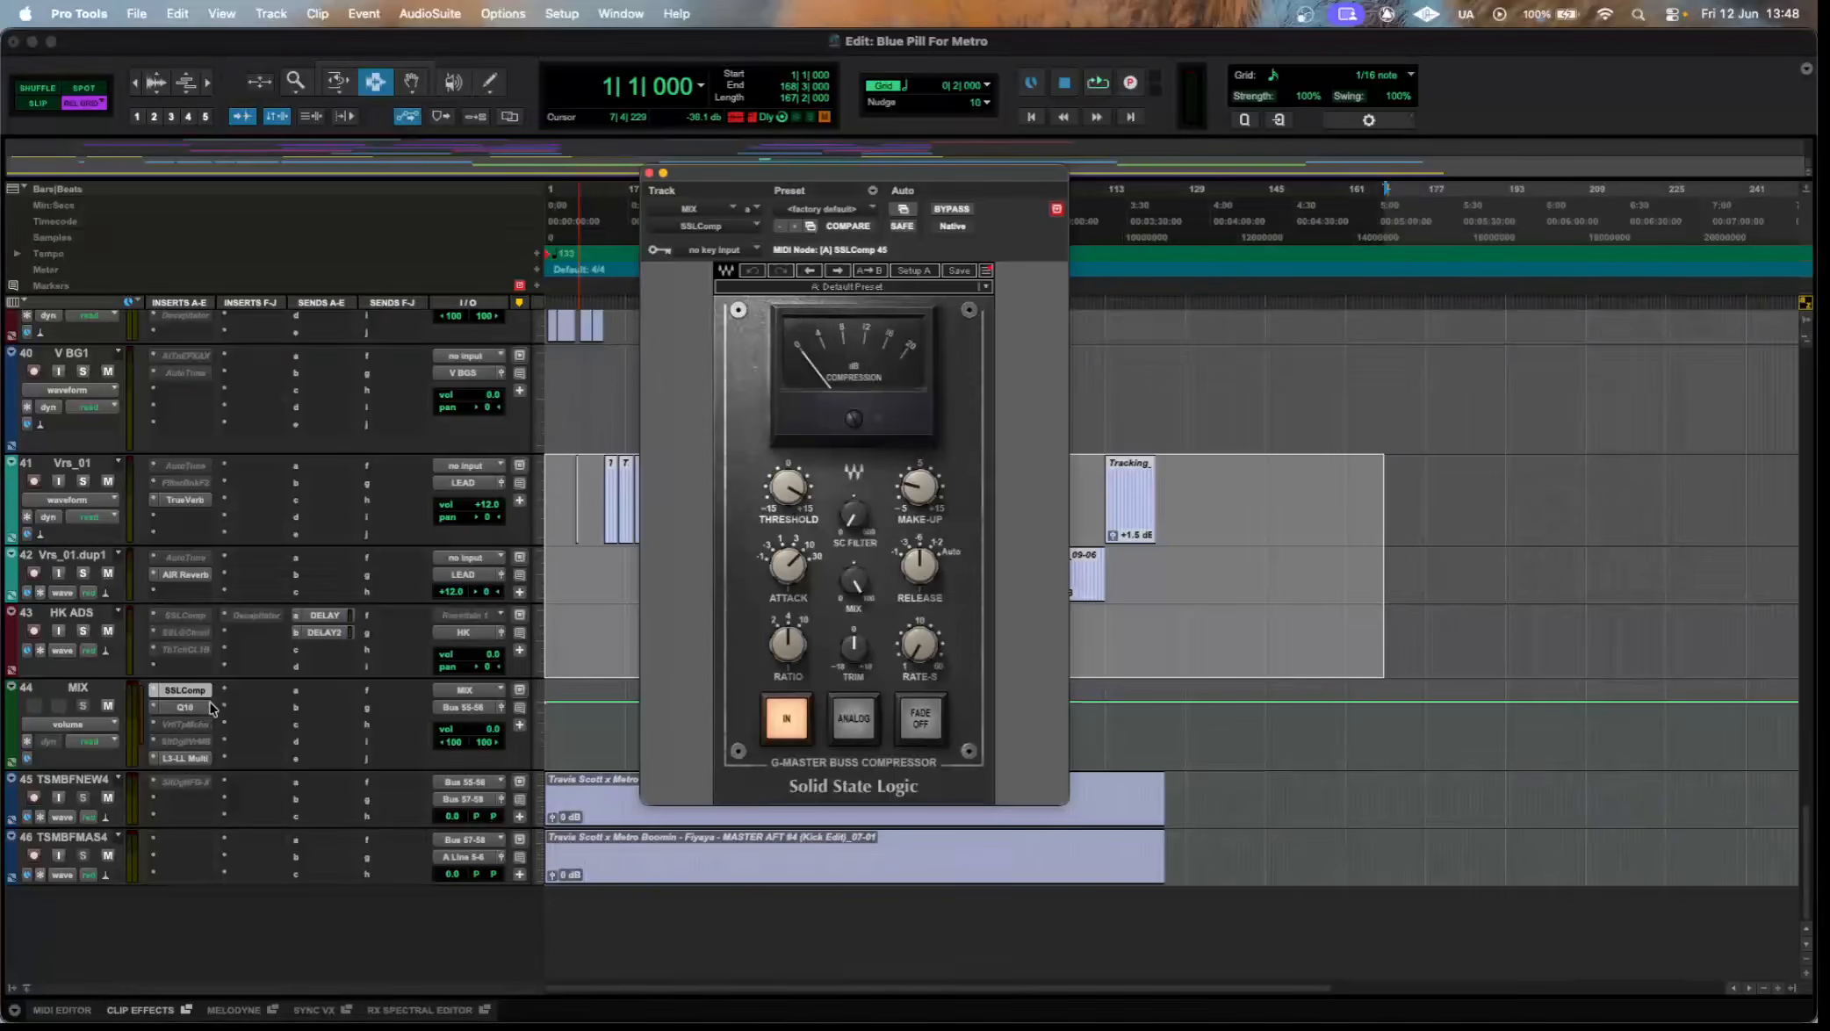
{"action": "left_click", "coordinate": [197, 757]}
{"action": "left_click", "coordinate": [197, 757]}
Highlight the TSMBFNEW4 and TSMBFMAS4 print clips individually, followed by both together.
{"action": "left_click_drag", "start_coordinate": [1249, 776], "coordinate": [125, 768]}
{"action": "left_click_drag", "start_coordinate": [1369, 812], "coordinate": [277, 766]}
{"action": "left_click_drag", "start_coordinate": [1280, 839], "coordinate": [515, 864]}
{"action": "left_click", "coordinate": [1206, 846], "text": "shift"}
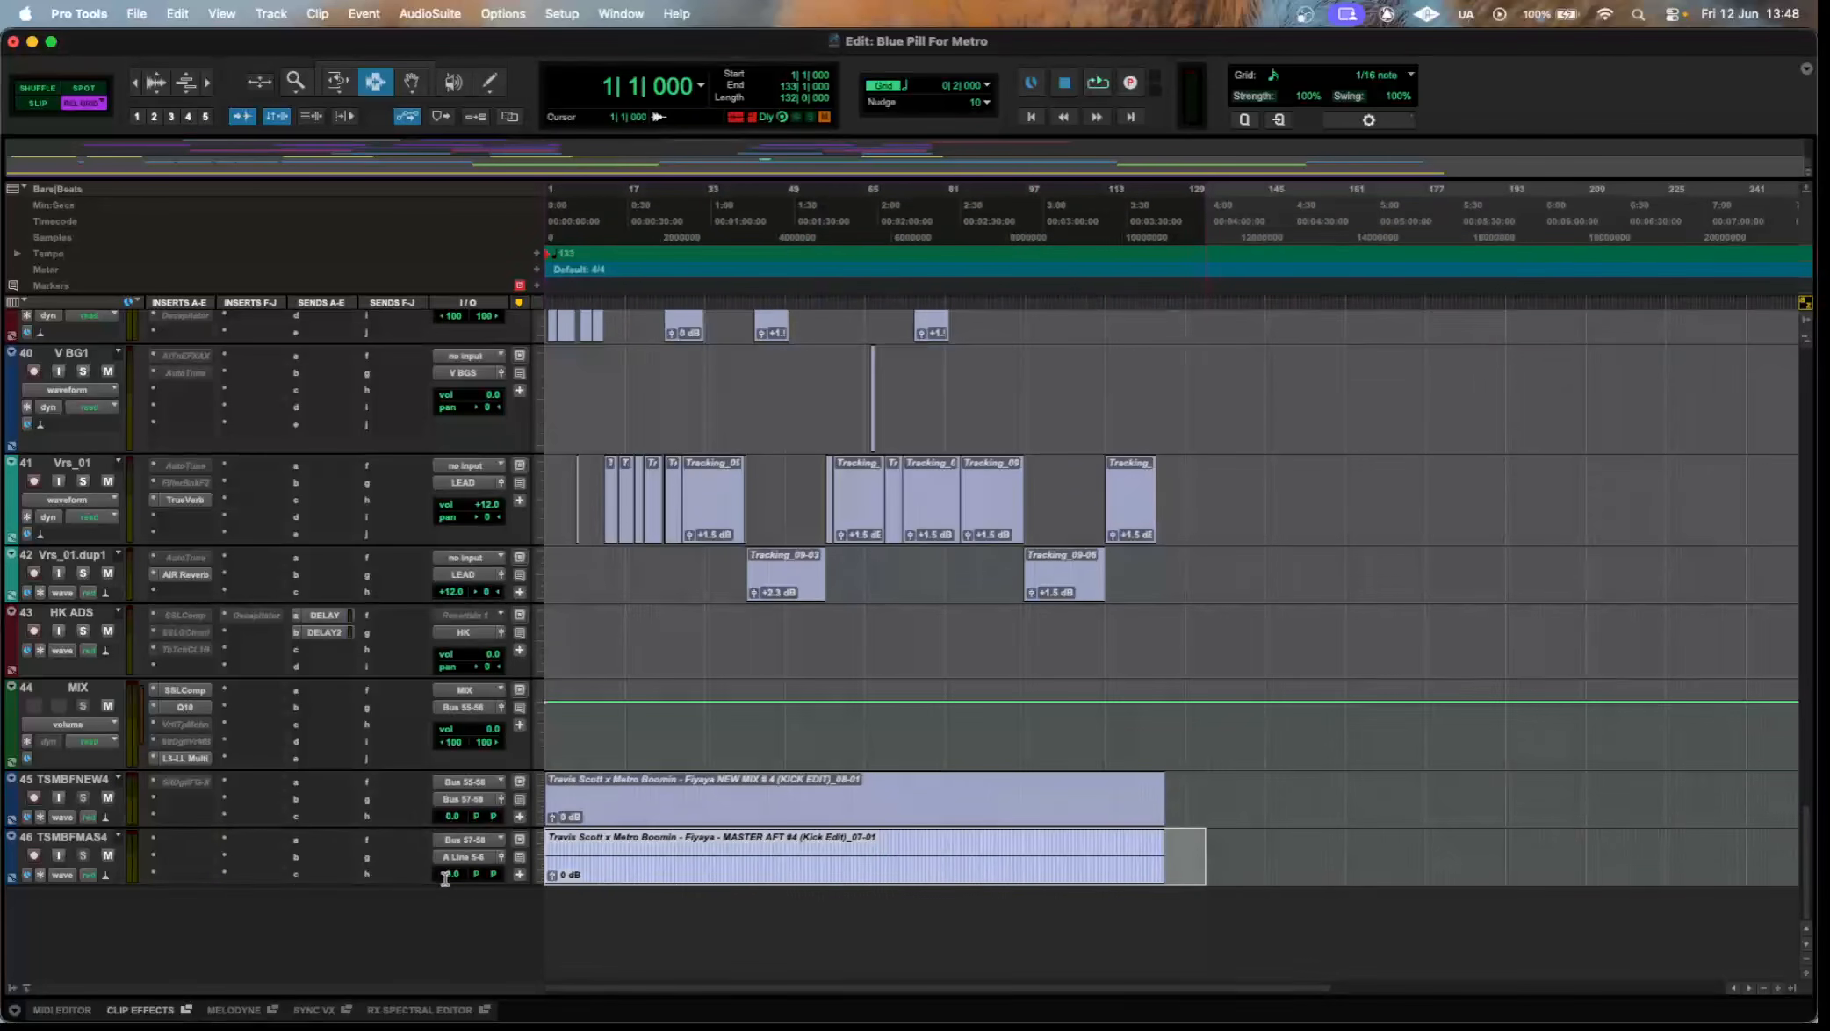
{"action": "left_click_drag", "start_coordinate": [1272, 850], "coordinate": [526, 766]}
Clear the clip selection, then open and close the Q10 equalizer on the kick track at the top of the session.
{"action": "scroll", "coordinate": [828, 755], "scroll_direction": "up", "scroll_amount": 20}
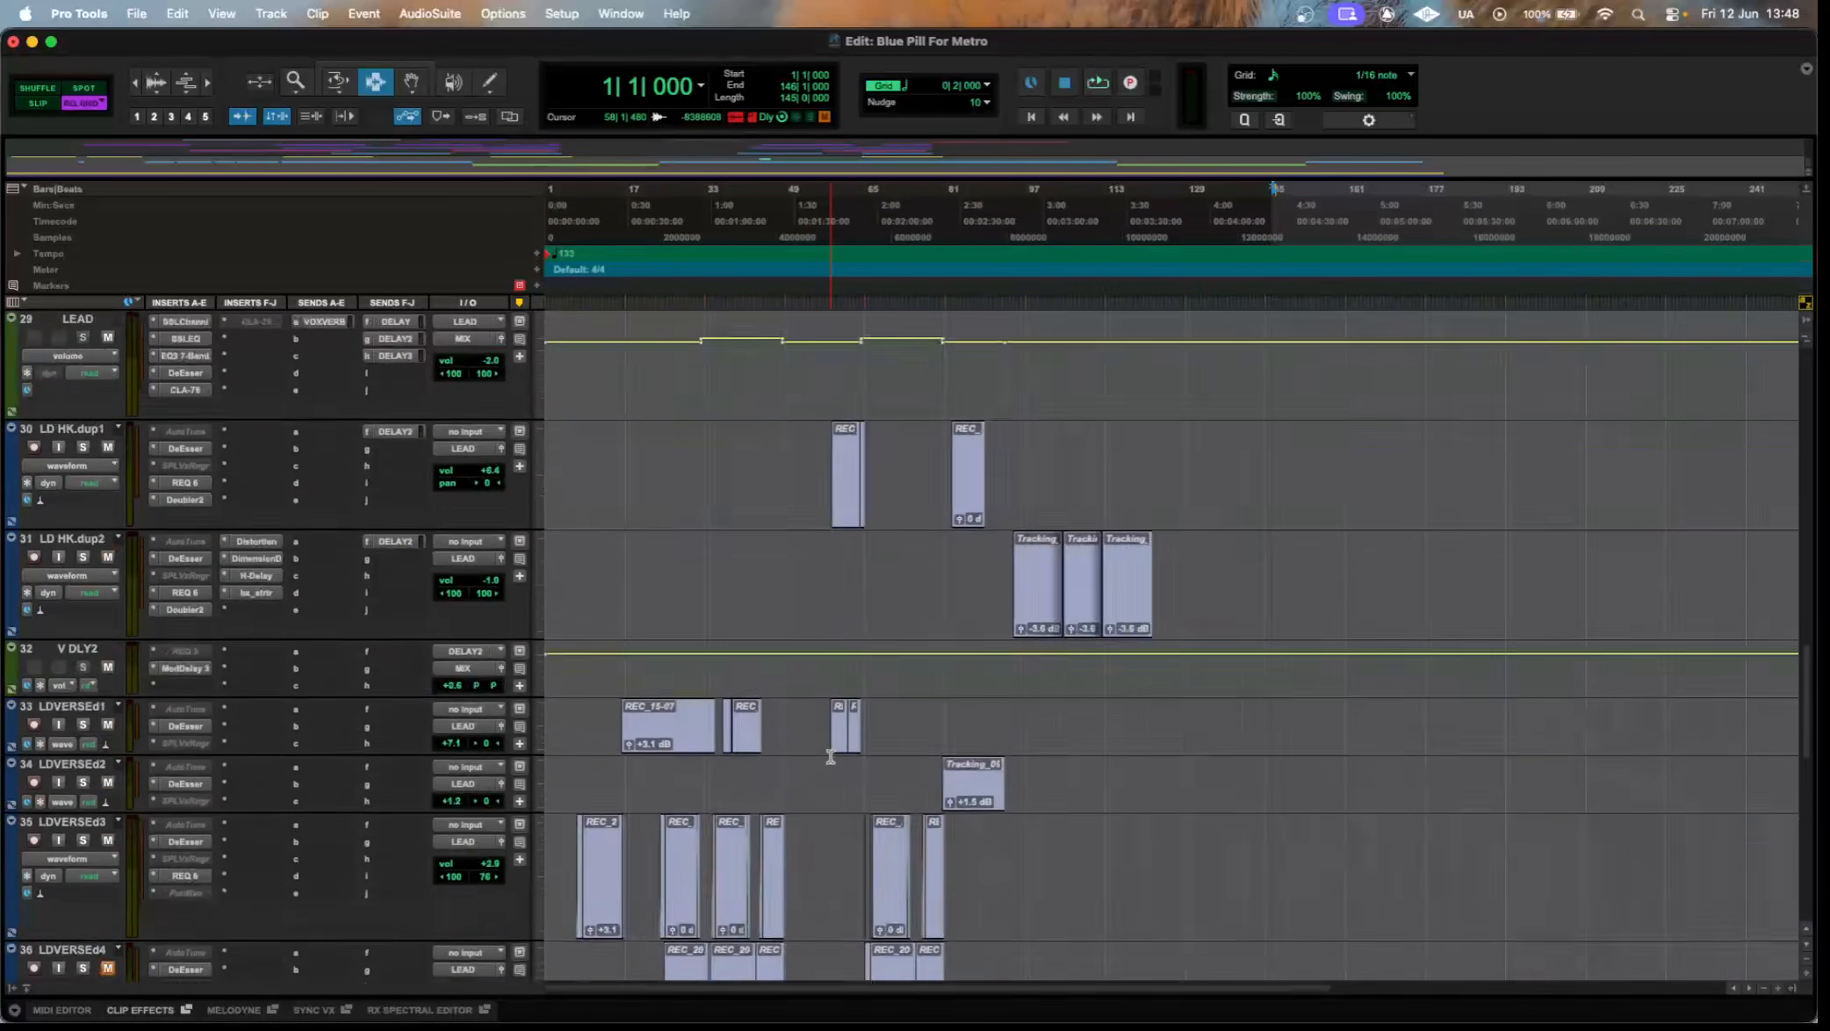
{"action": "scroll", "coordinate": [823, 745], "scroll_direction": "up", "scroll_amount": 20}
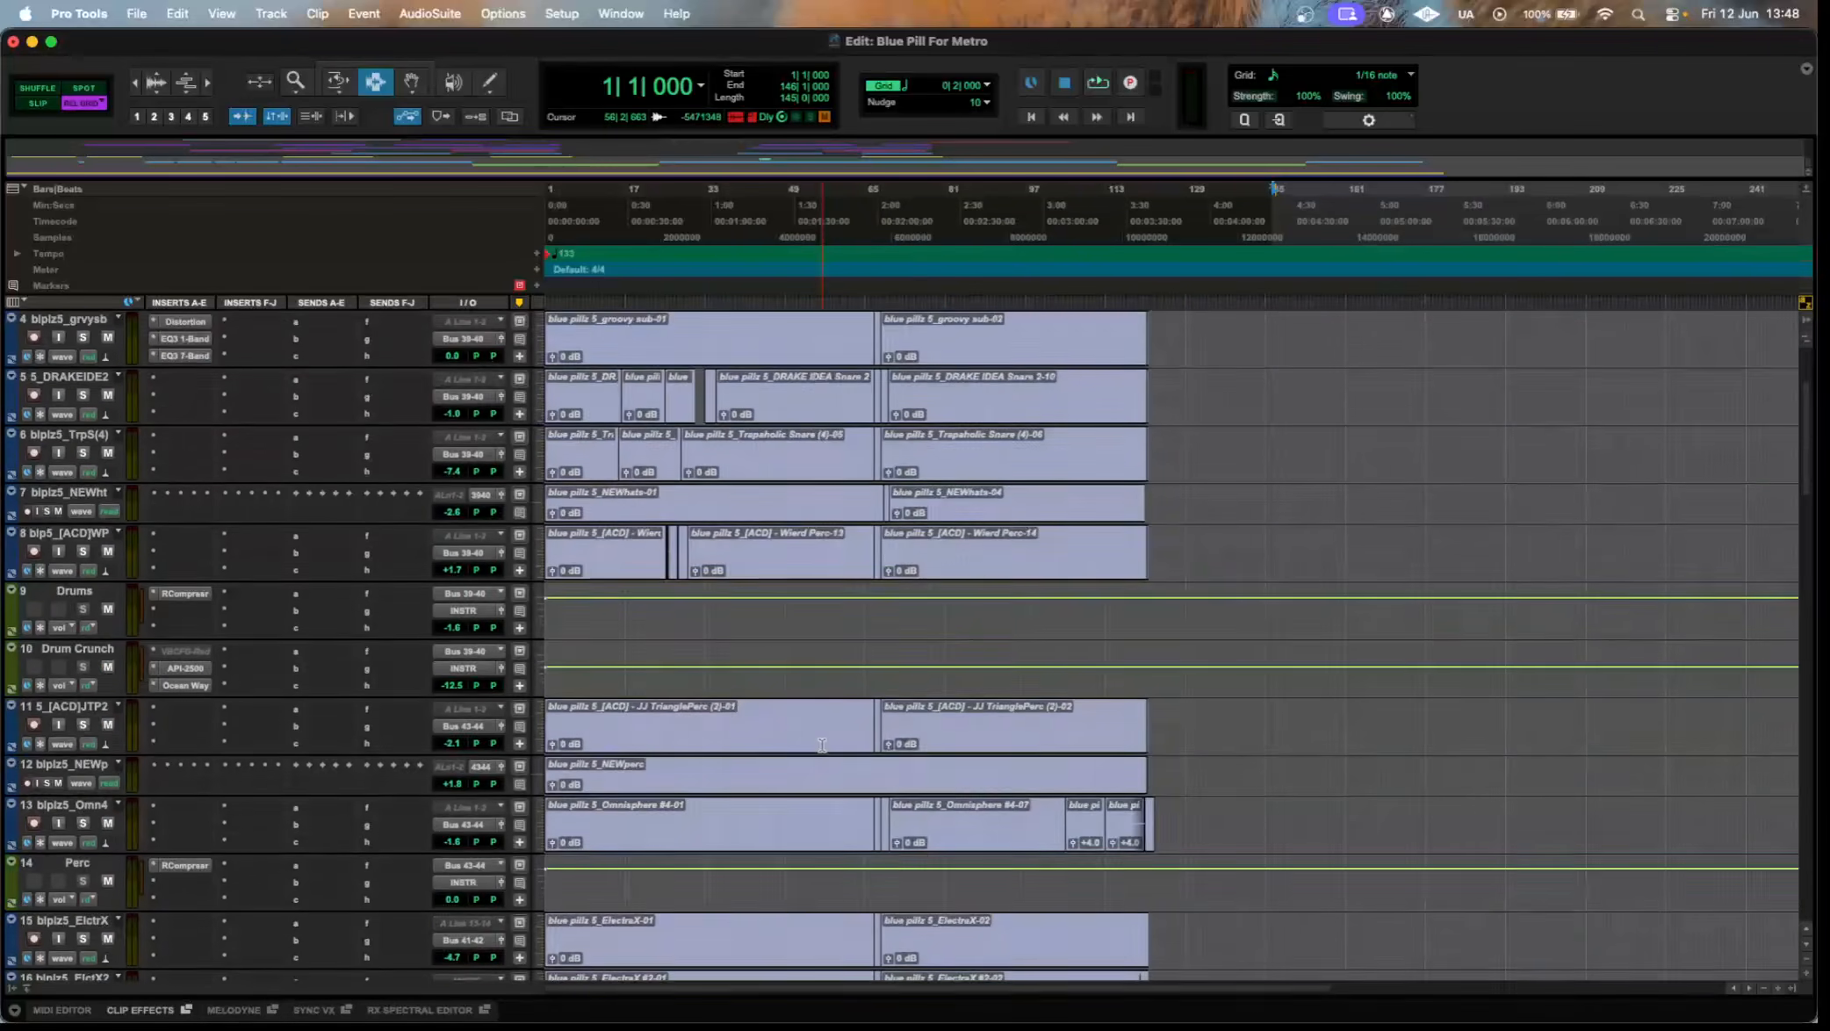
{"action": "left_click", "coordinate": [1178, 543]}
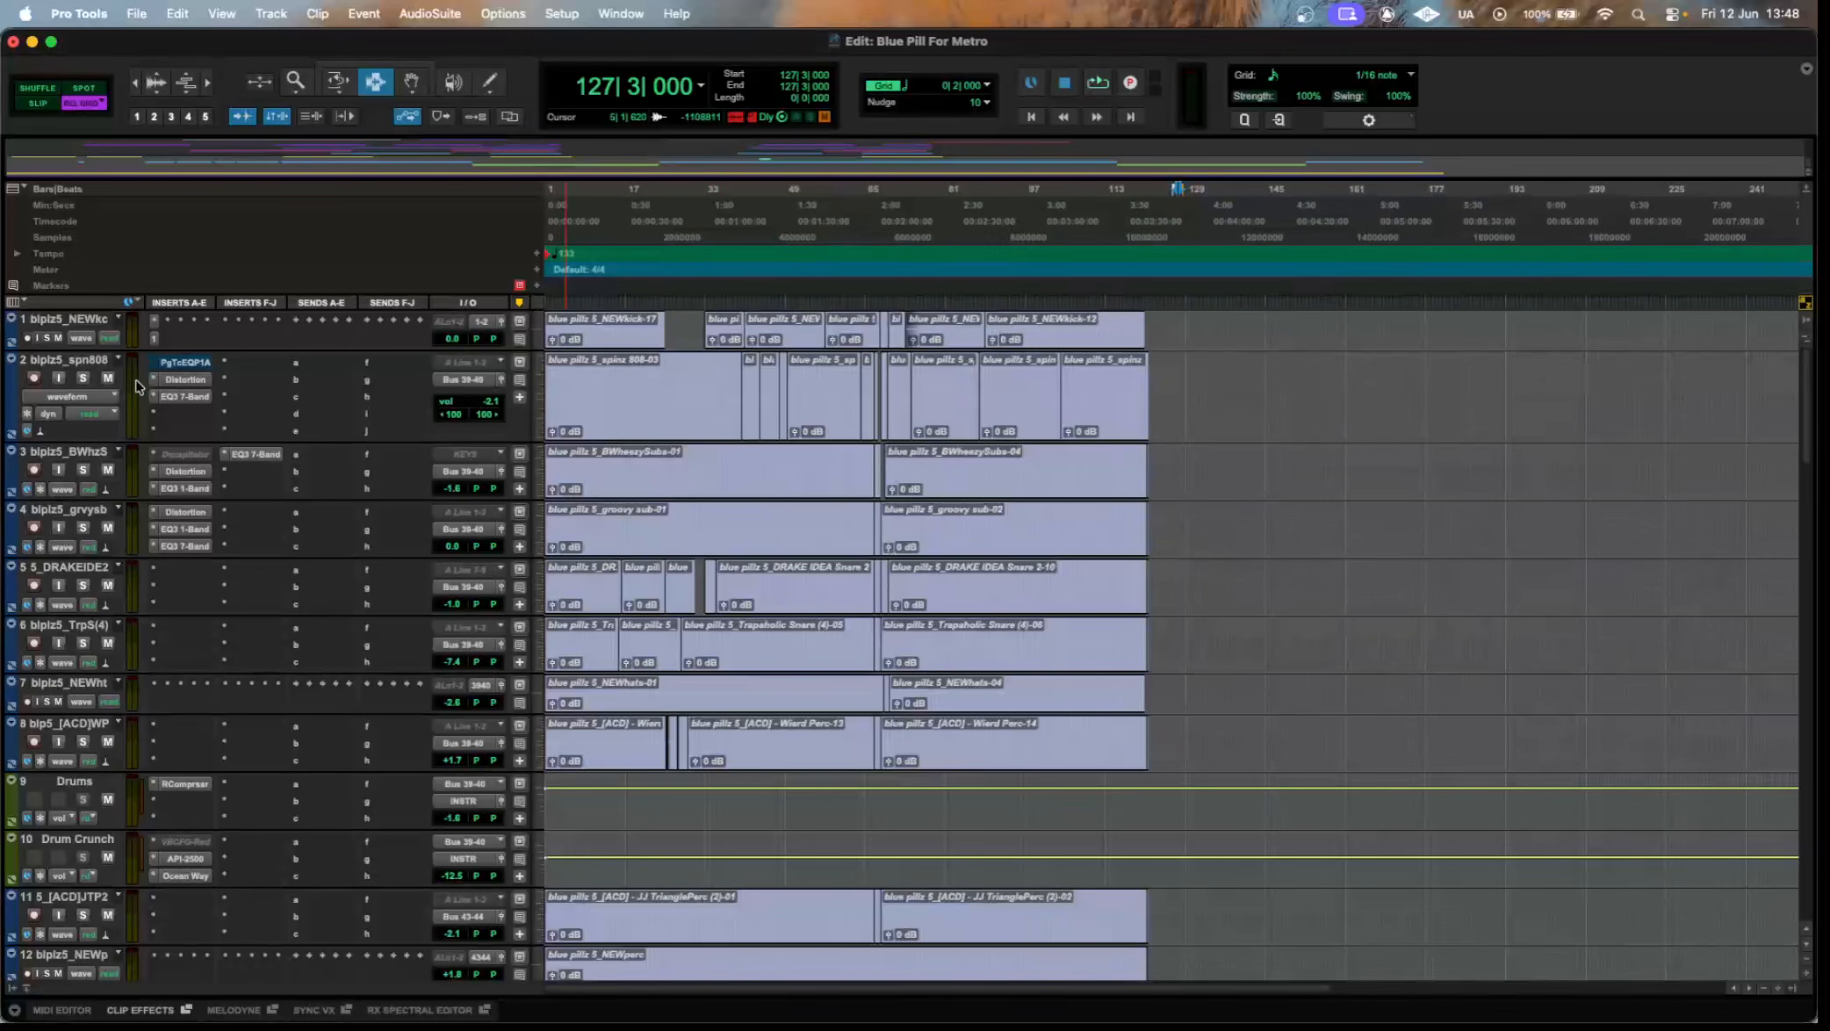
{"action": "left_click", "coordinate": [153, 339]}
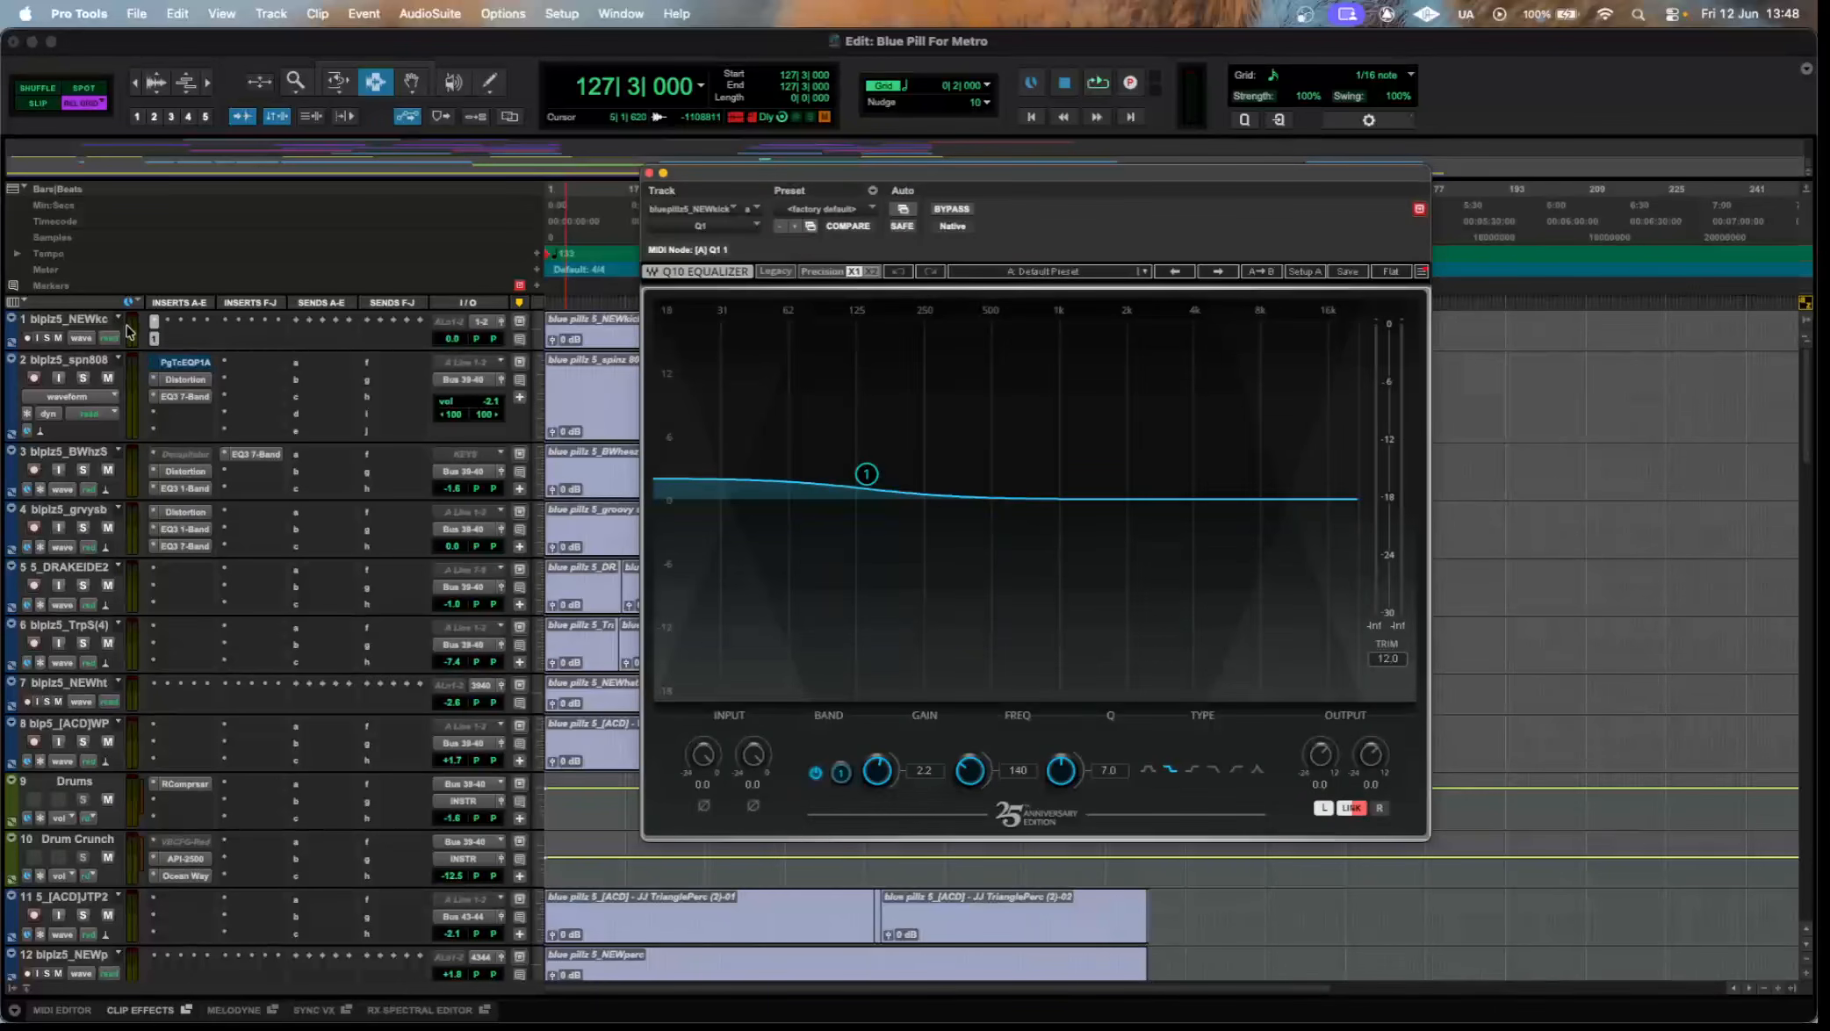
{"action": "left_click", "coordinate": [153, 340]}
Mark the empty timeline area after the clips on the drum tracks and clear that selection.
{"action": "left_click_drag", "start_coordinate": [1185, 326], "coordinate": [1426, 645]}
{"action": "left_click_drag", "start_coordinate": [1427, 709], "coordinate": [1189, 395]}
{"action": "left_click", "coordinate": [1189, 395]}
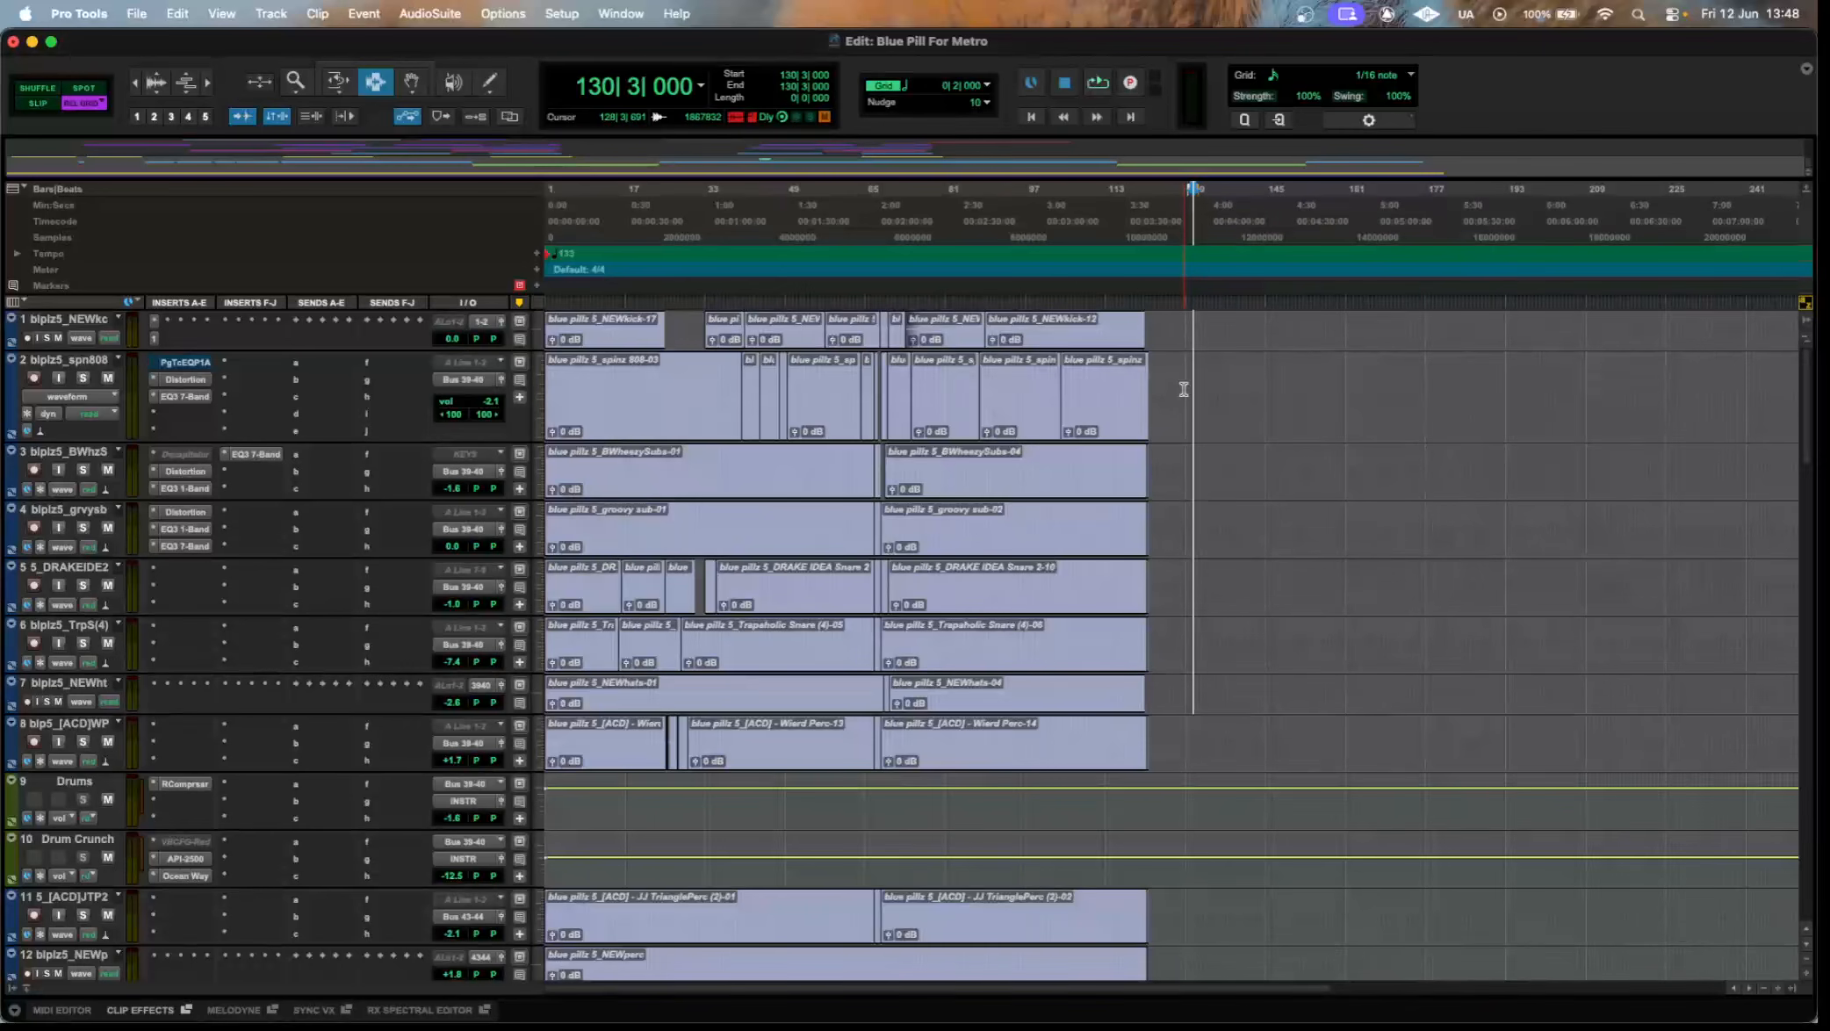
Look over the lead, hook, verse double and ad-lib vocal tracks with their inserts and sends.
{"action": "scroll", "coordinate": [1215, 472], "scroll_direction": "down", "scroll_amount": 15}
{"action": "scroll", "coordinate": [1215, 471], "scroll_direction": "down", "scroll_amount": 5}
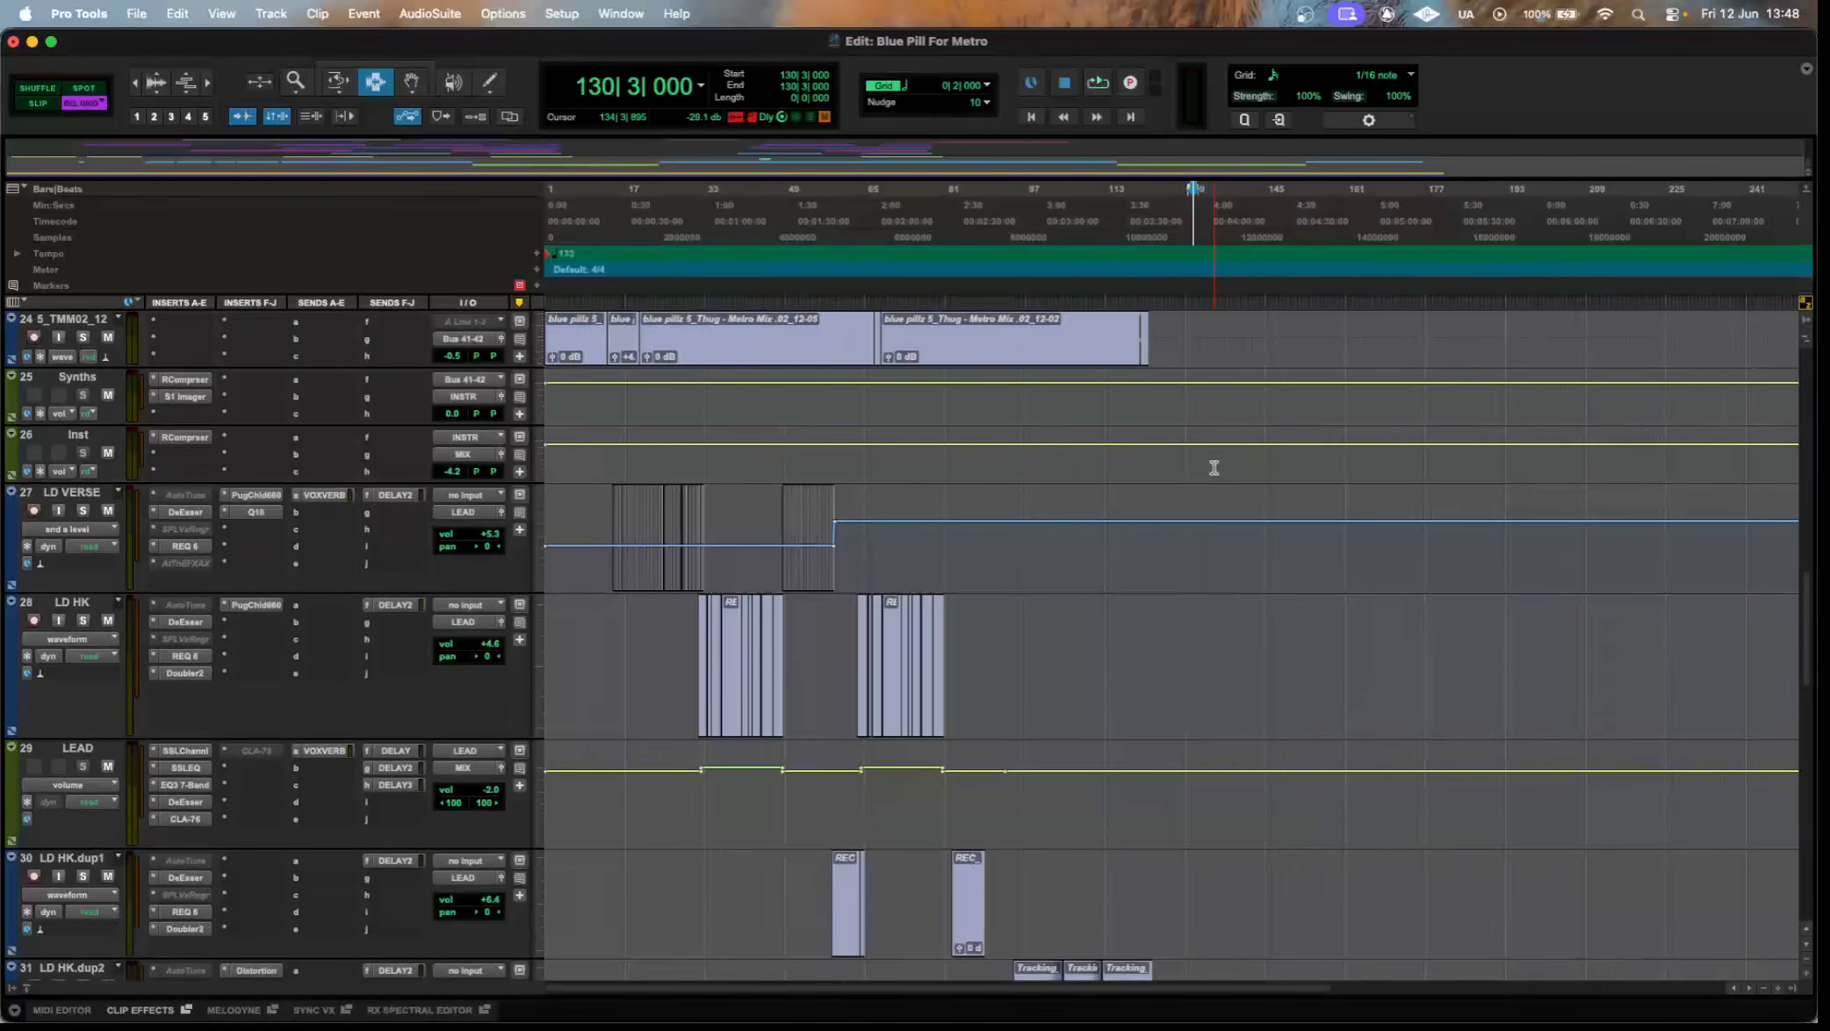
{"action": "scroll", "coordinate": [1212, 470], "scroll_direction": "up", "scroll_amount": 2}
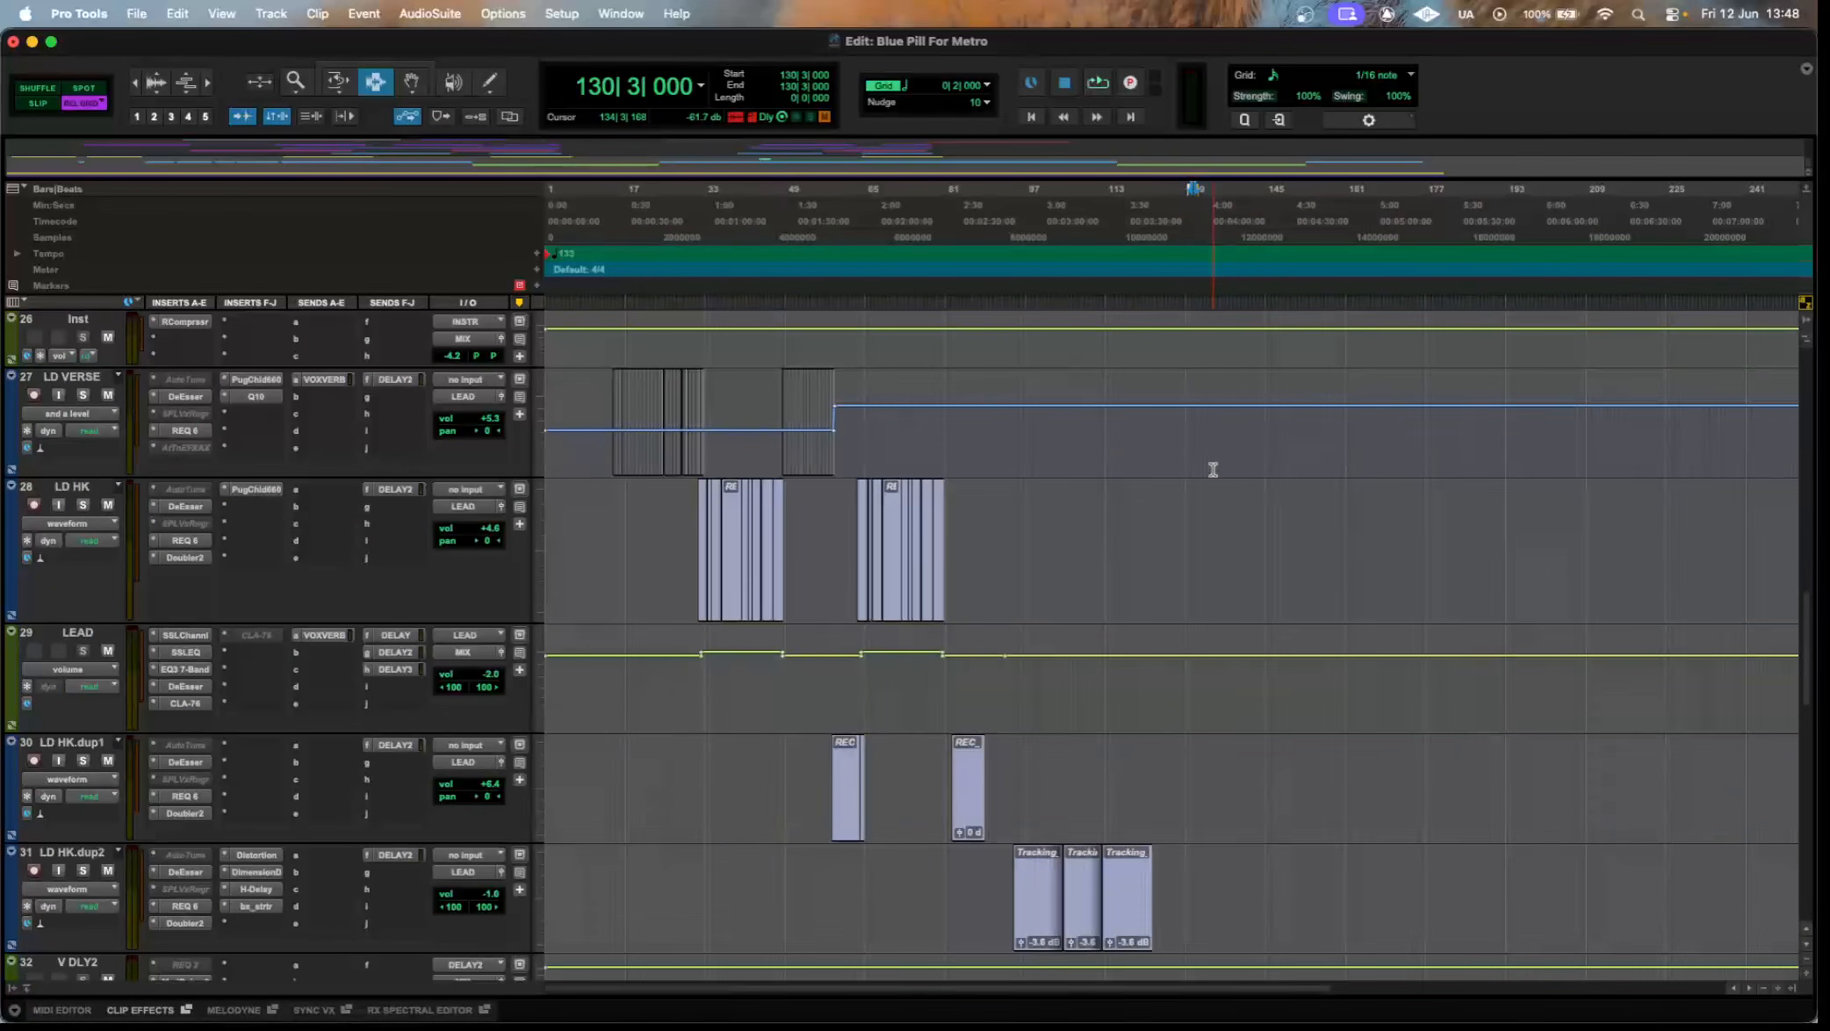
{"action": "scroll", "coordinate": [1213, 469], "scroll_direction": "down", "scroll_amount": 1}
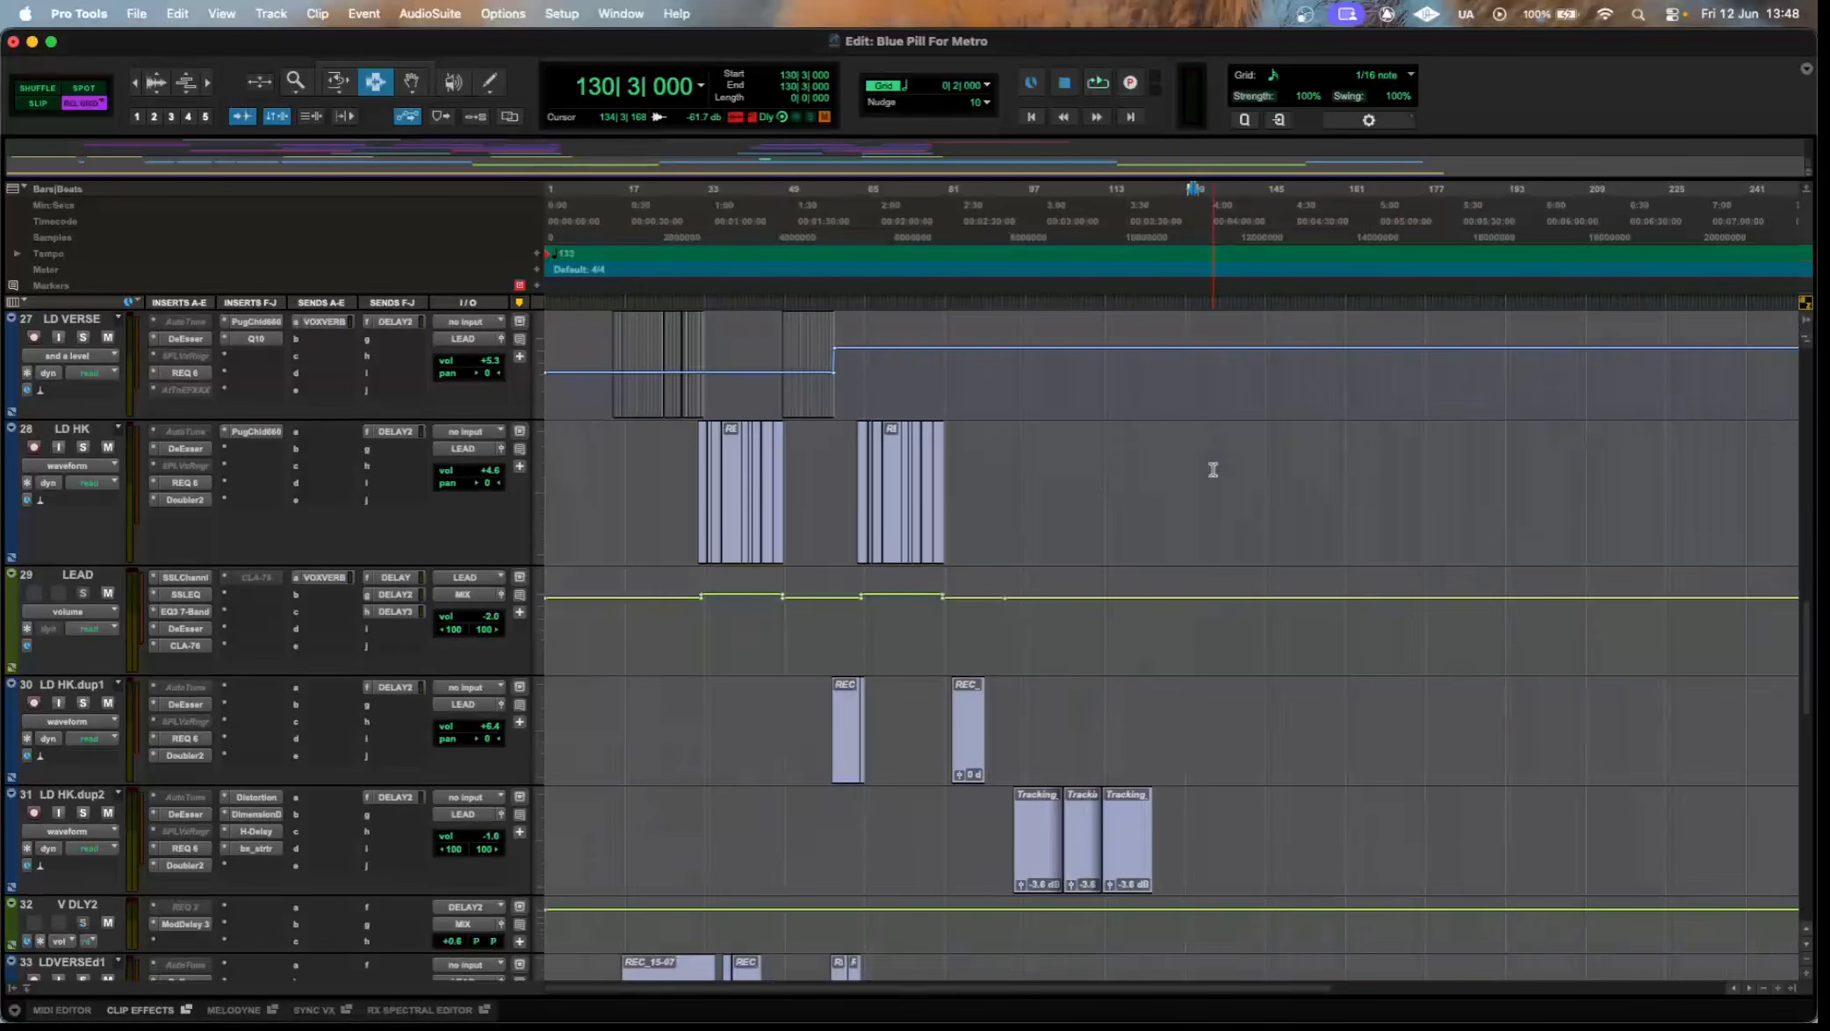
{"action": "scroll", "coordinate": [1212, 466], "scroll_direction": "down", "scroll_amount": 1}
{"action": "scroll", "coordinate": [1212, 465], "scroll_direction": "up", "scroll_amount": 1}
{"action": "scroll", "coordinate": [242, 857], "scroll_direction": "down", "scroll_amount": 5}
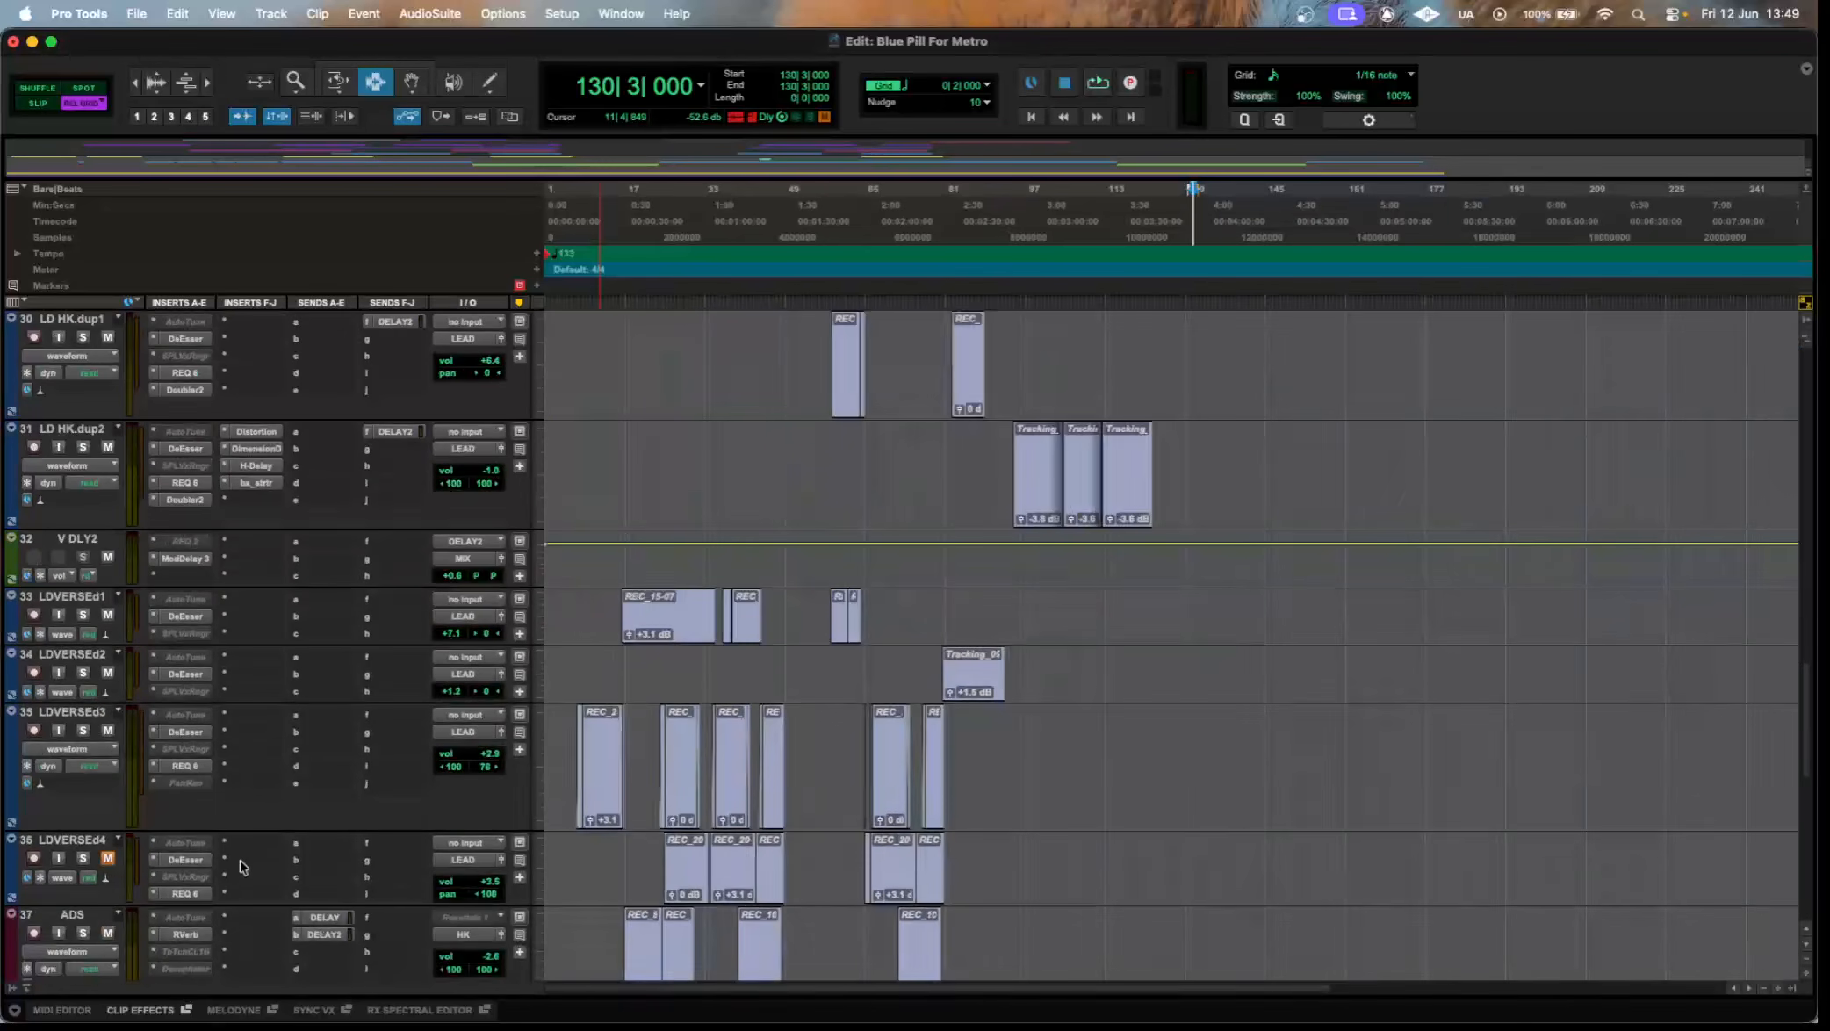
{"action": "scroll", "coordinate": [243, 852], "scroll_direction": "up", "scroll_amount": 3}
Highlight the area from LEAD to LD HK.dup2, and view LD HK.dup2's DeEsser, REQ 6 and Doubler2 plugins.
{"action": "left_click_drag", "start_coordinate": [1247, 729], "coordinate": [759, 553]}
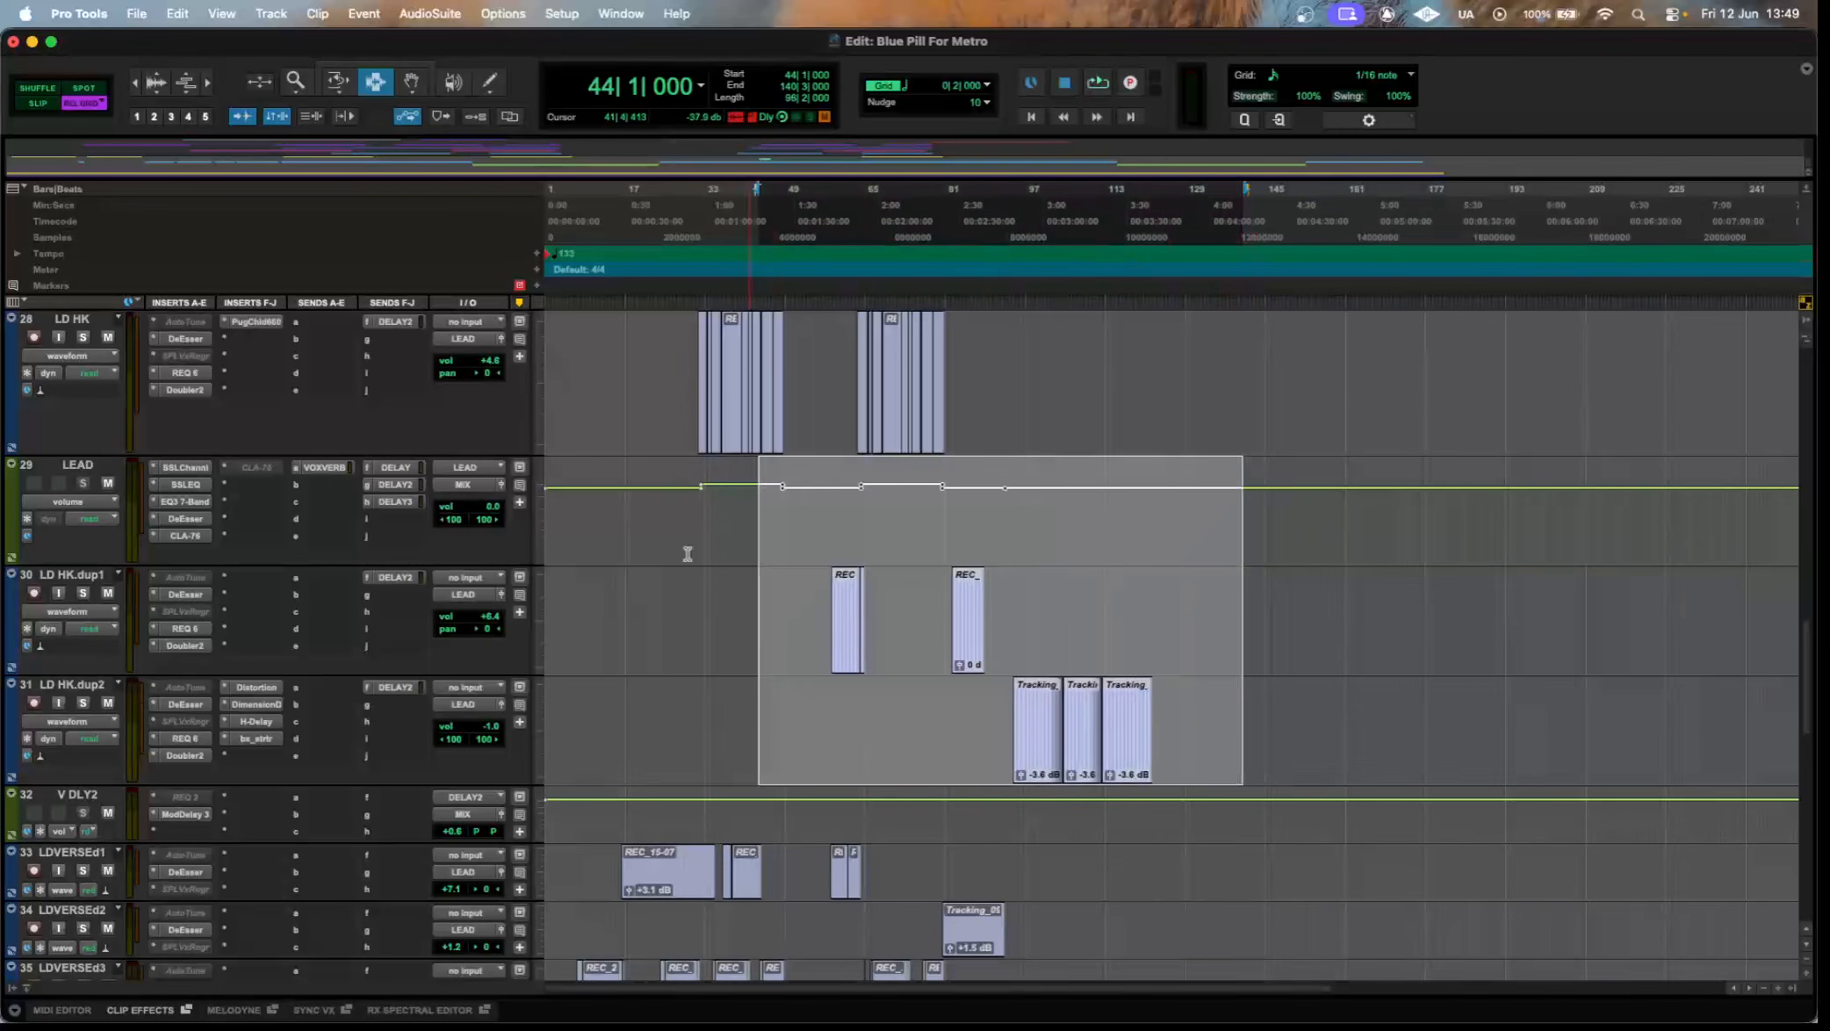
{"action": "left_click", "coordinate": [195, 738]}
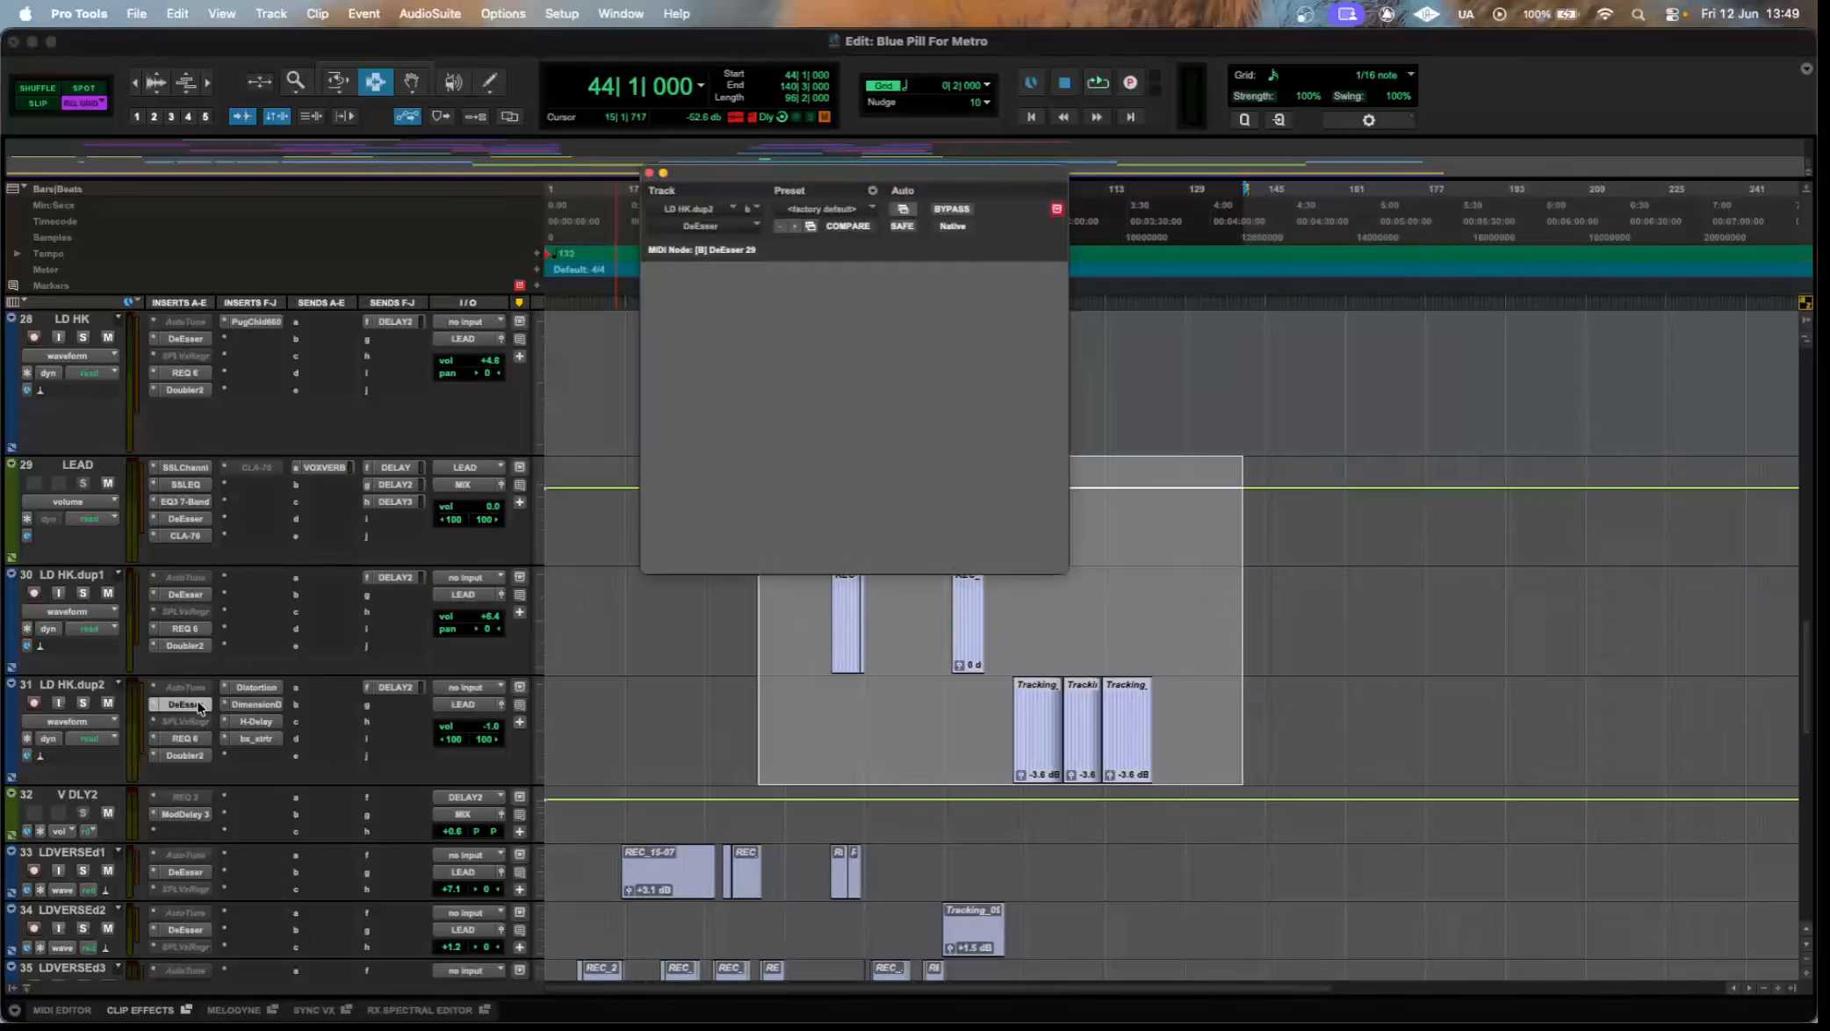
{"action": "left_click", "coordinate": [204, 756]}
{"action": "left_click", "coordinate": [206, 759]}
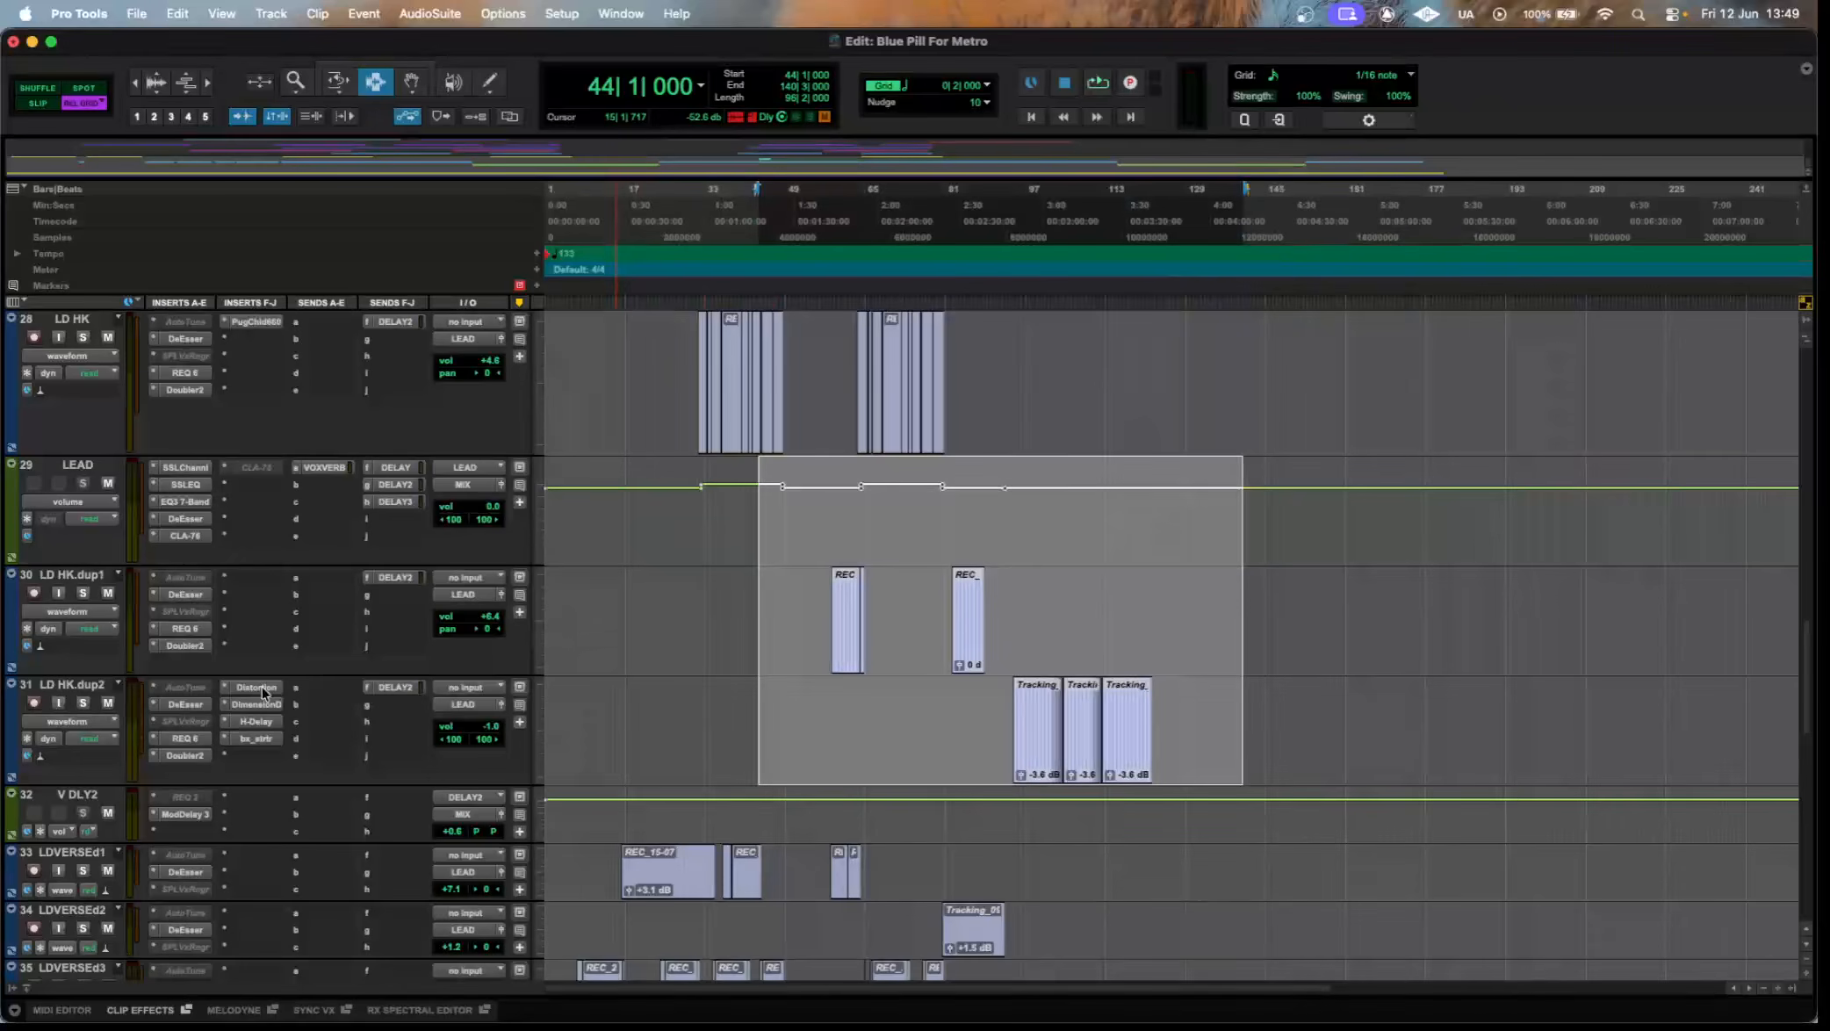
Inspect the Distortion, UAD Roland Dimension D, H-Delay and bx plugins on LD HK.dup2, moving the plugin window closer to its inserts.
{"action": "left_click", "coordinate": [264, 689]}
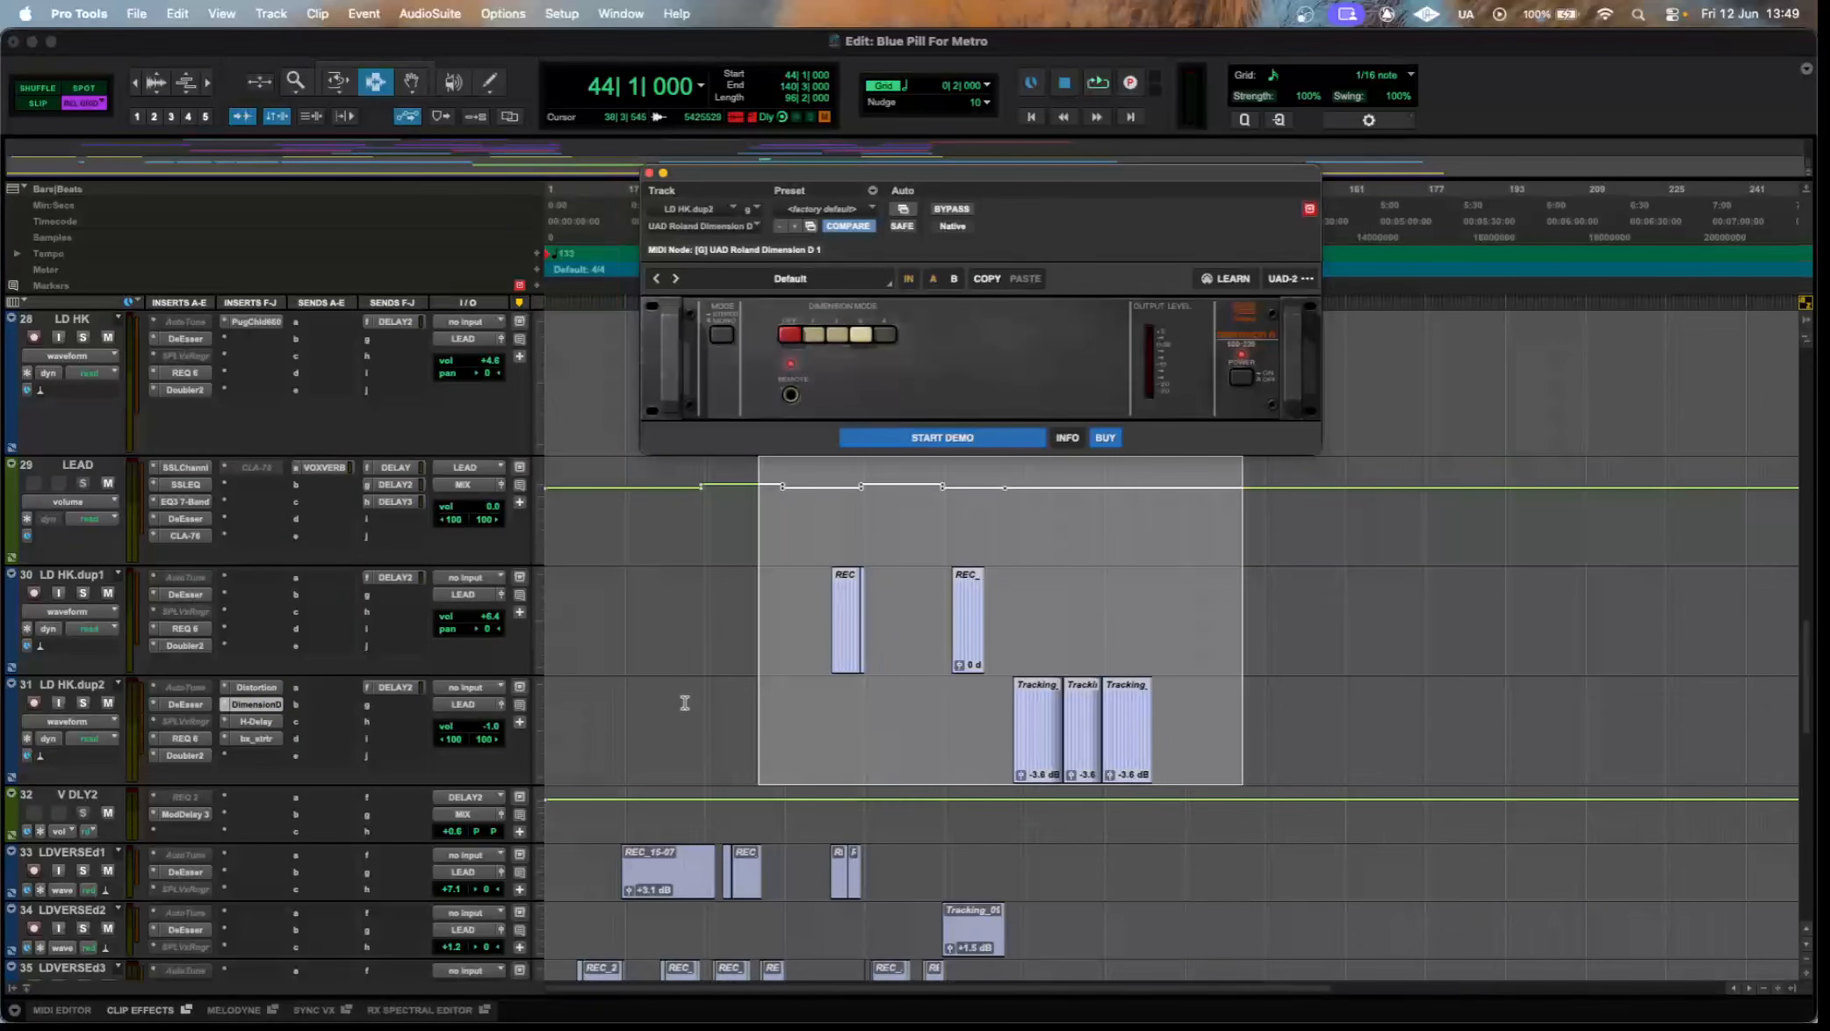
{"action": "left_click_drag", "start_coordinate": [734, 180], "coordinate": [577, 326]}
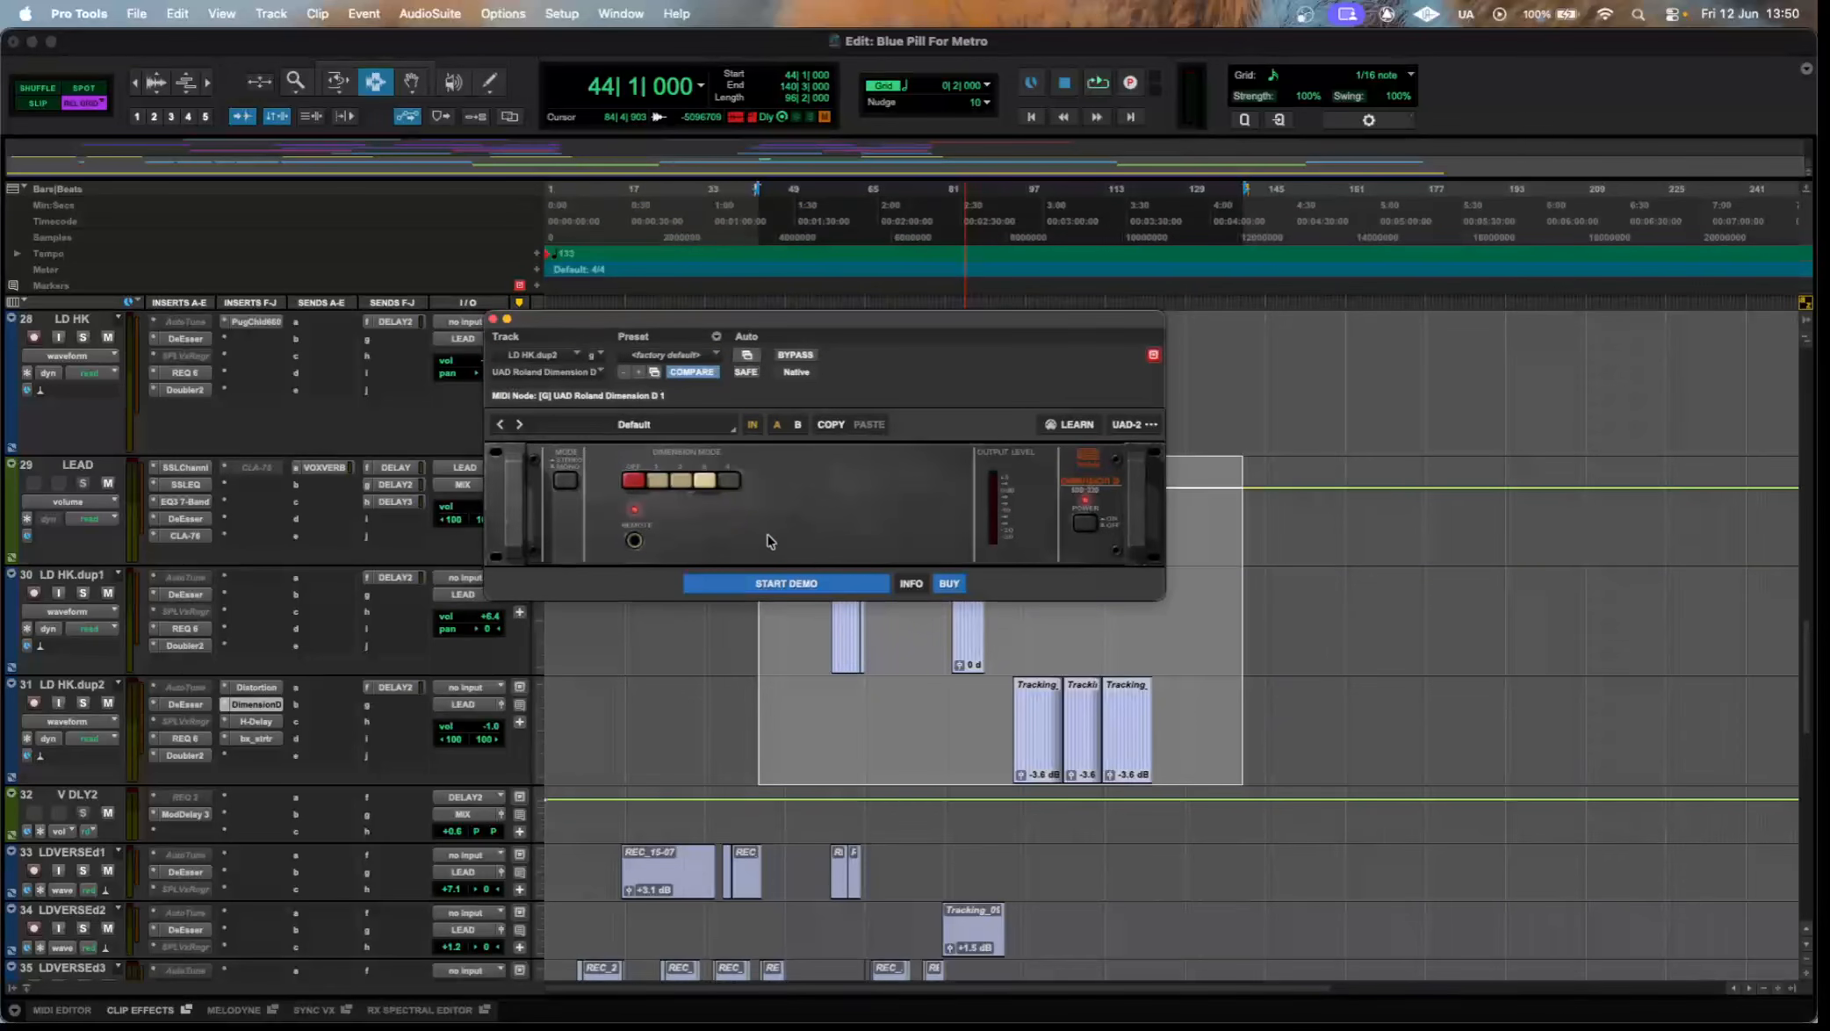
{"action": "left_click", "coordinate": [257, 721]}
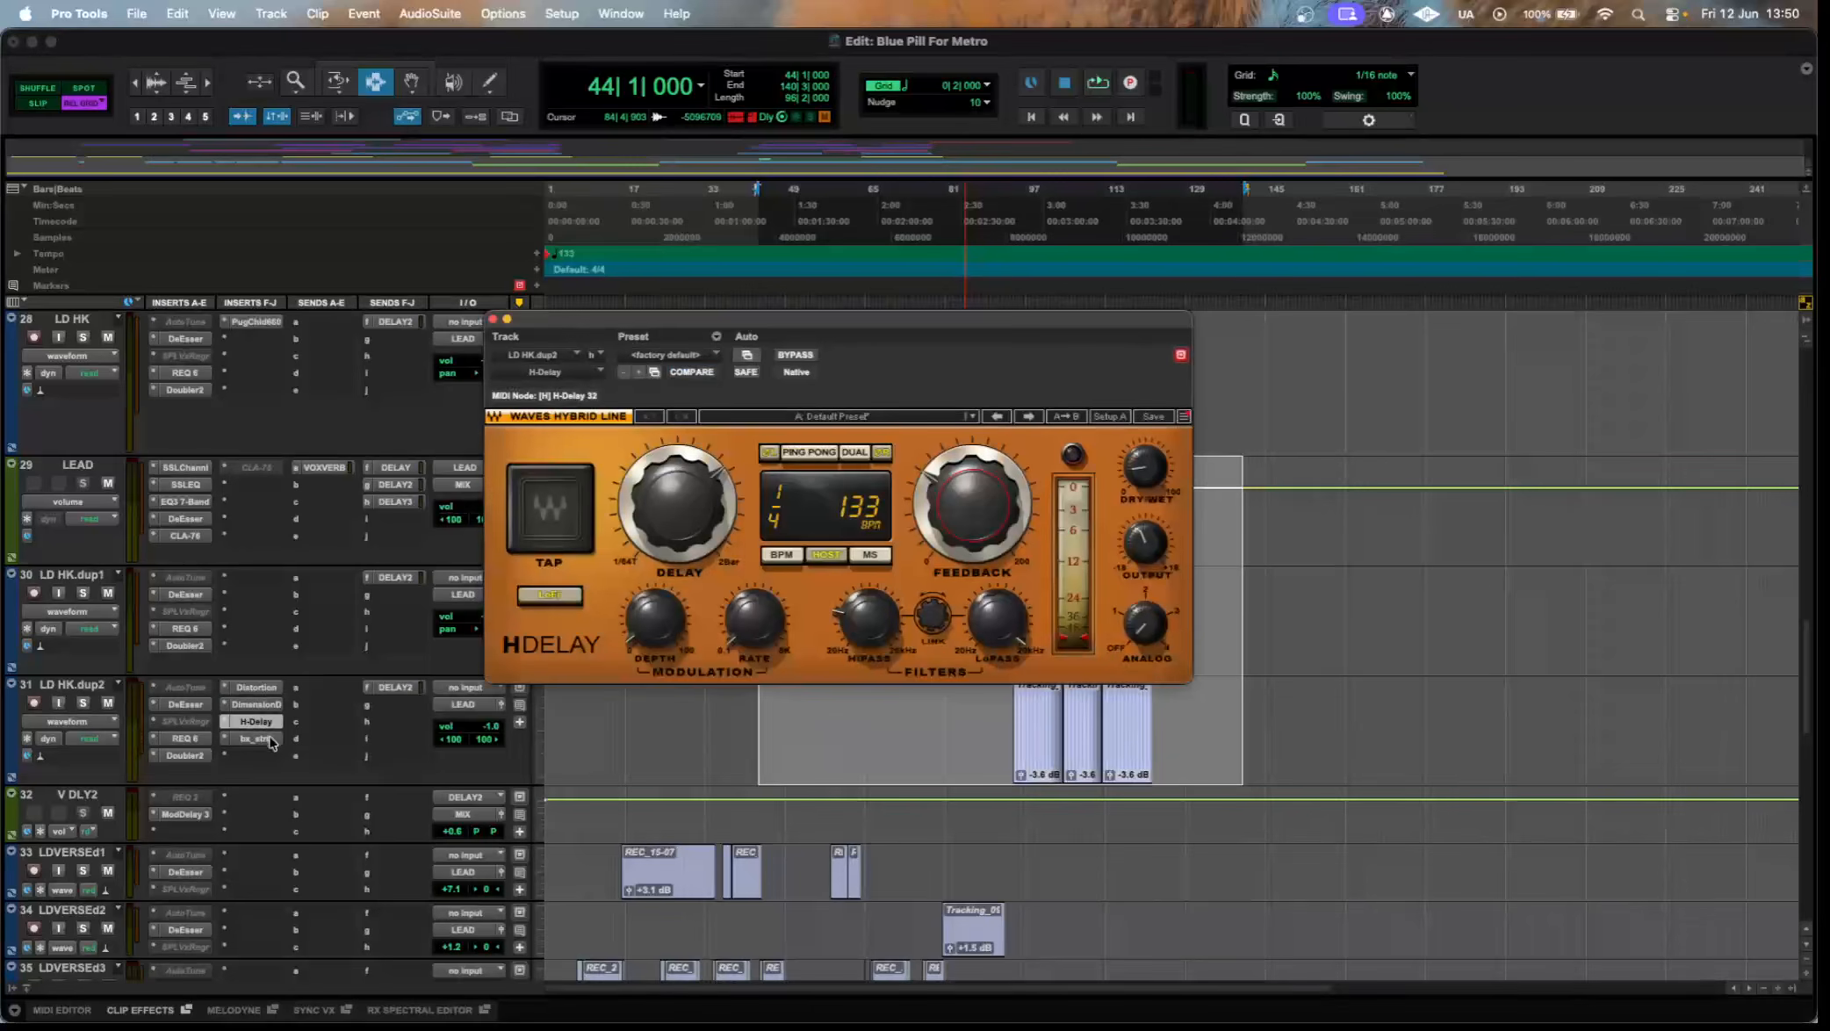
{"action": "left_click", "coordinate": [267, 739]}
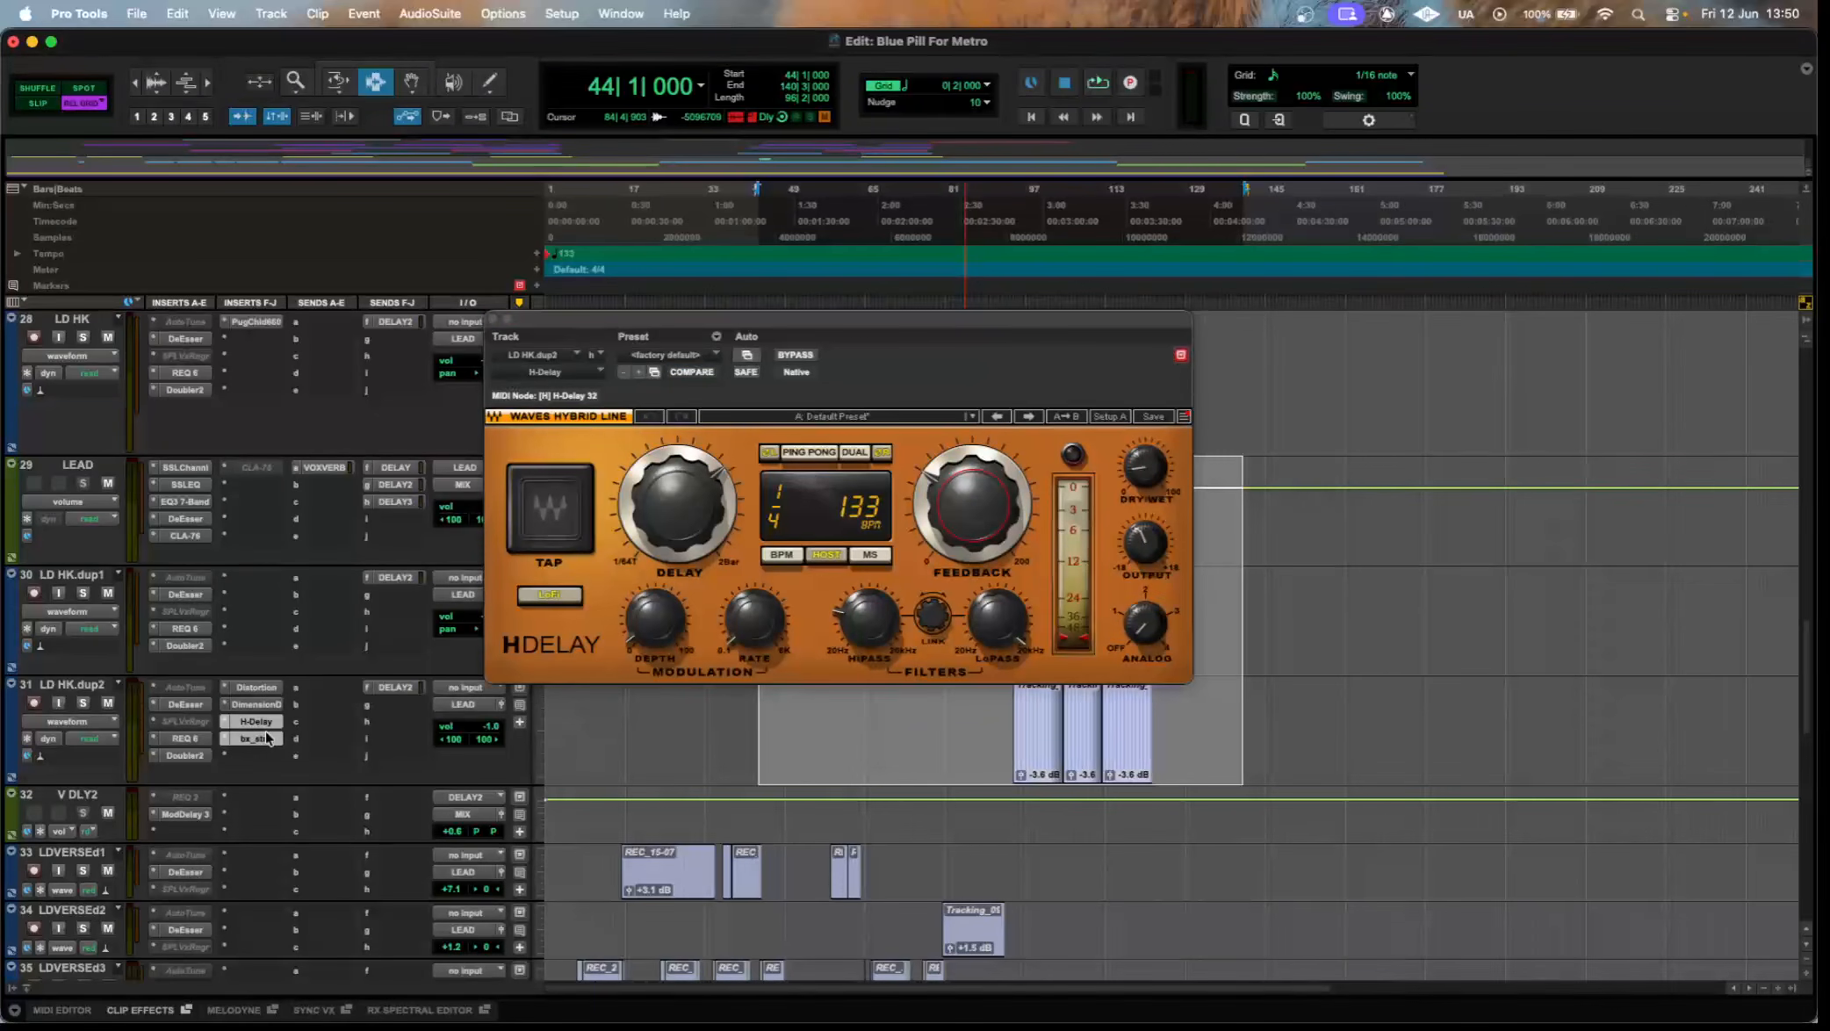